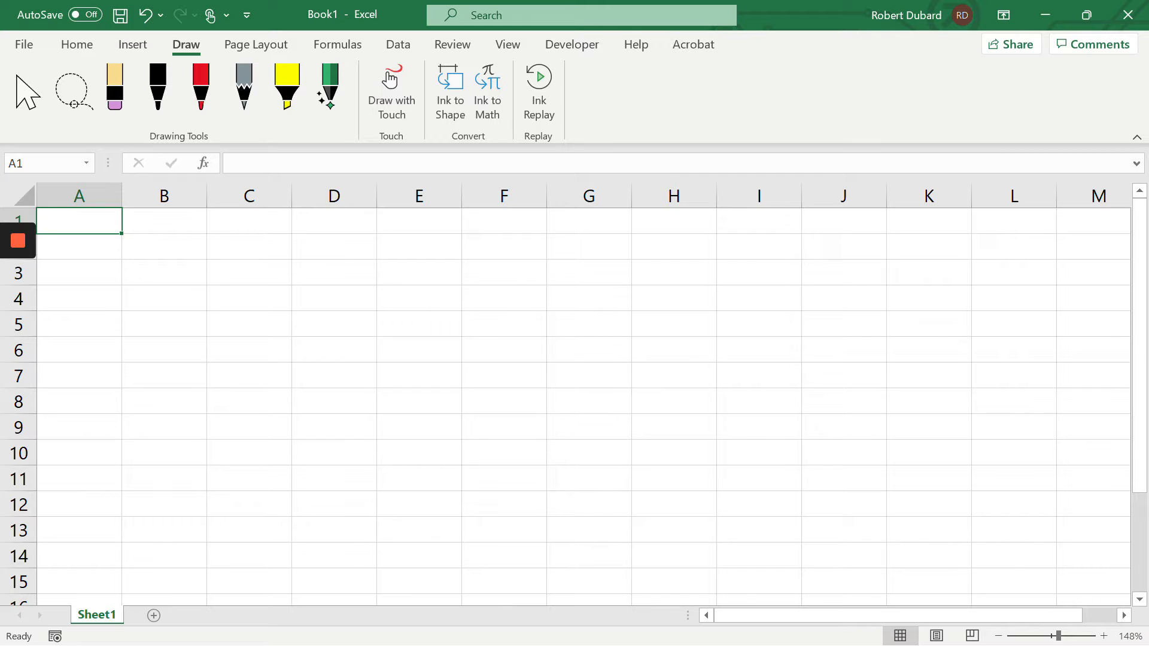
- Sketch an open-topped cylinder in black ink across columns C to E and retrace its rim
left_click(158, 88)
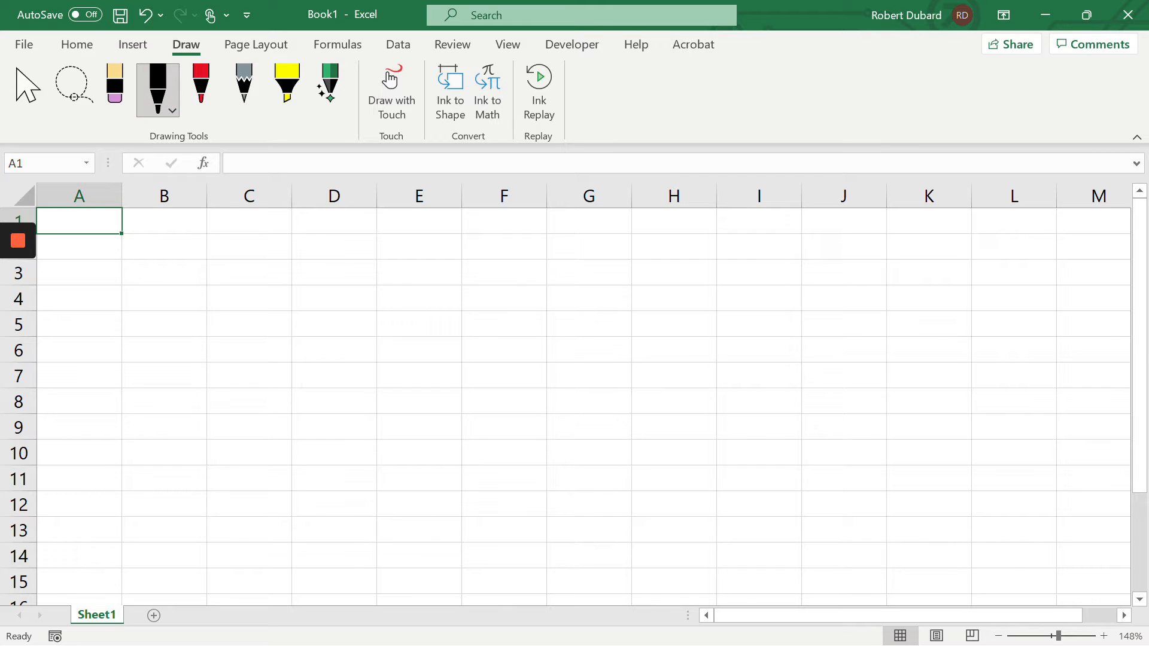
mouse_move(280, 302)
left_mouse_down()
mouse_move(433, 323)
mouse_move(372, 270)
mouse_move(282, 289)
mouse_move(282, 469)
left_mouse_up()
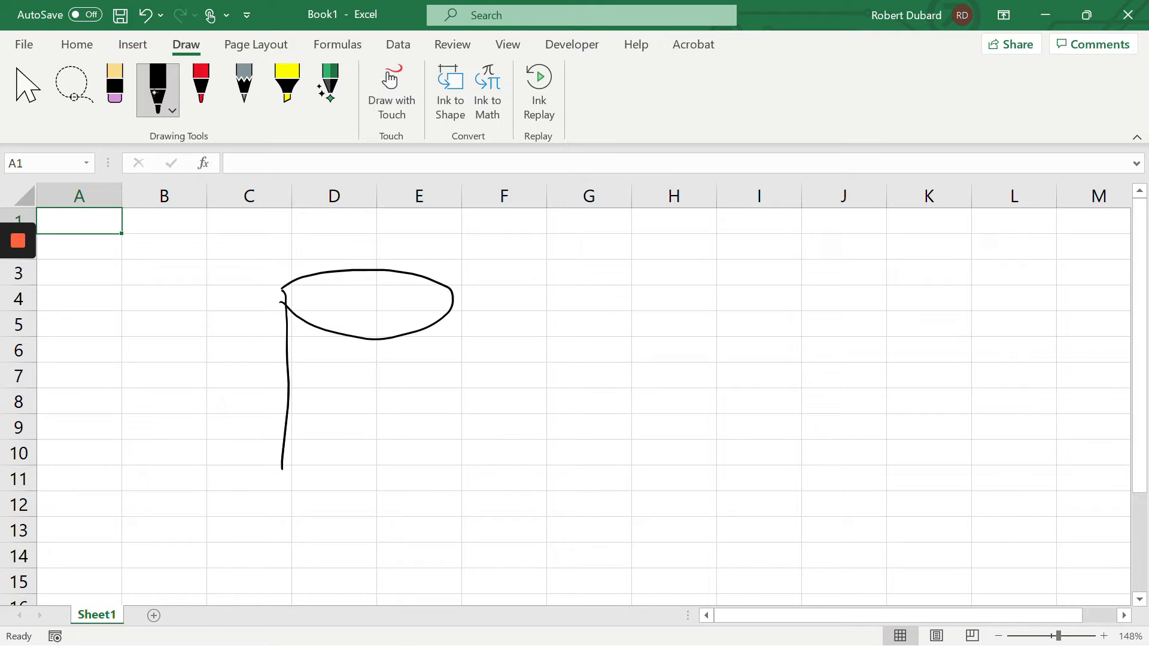
left_click_drag(453, 309, 441, 483)
mouse_move(277, 469)
left_mouse_down()
mouse_move(392, 501)
mouse_move(447, 489)
left_mouse_up()
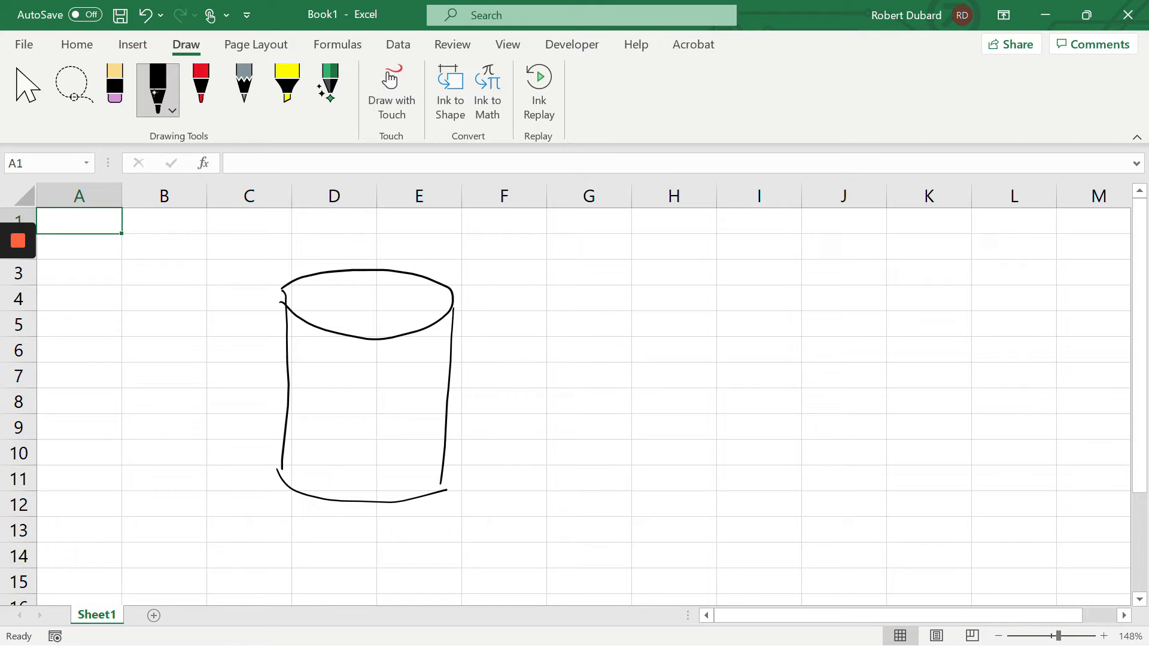
mouse_move(281, 287)
left_mouse_down()
mouse_move(316, 326)
mouse_move(434, 328)
mouse_move(399, 269)
mouse_move(300, 285)
left_mouse_up()
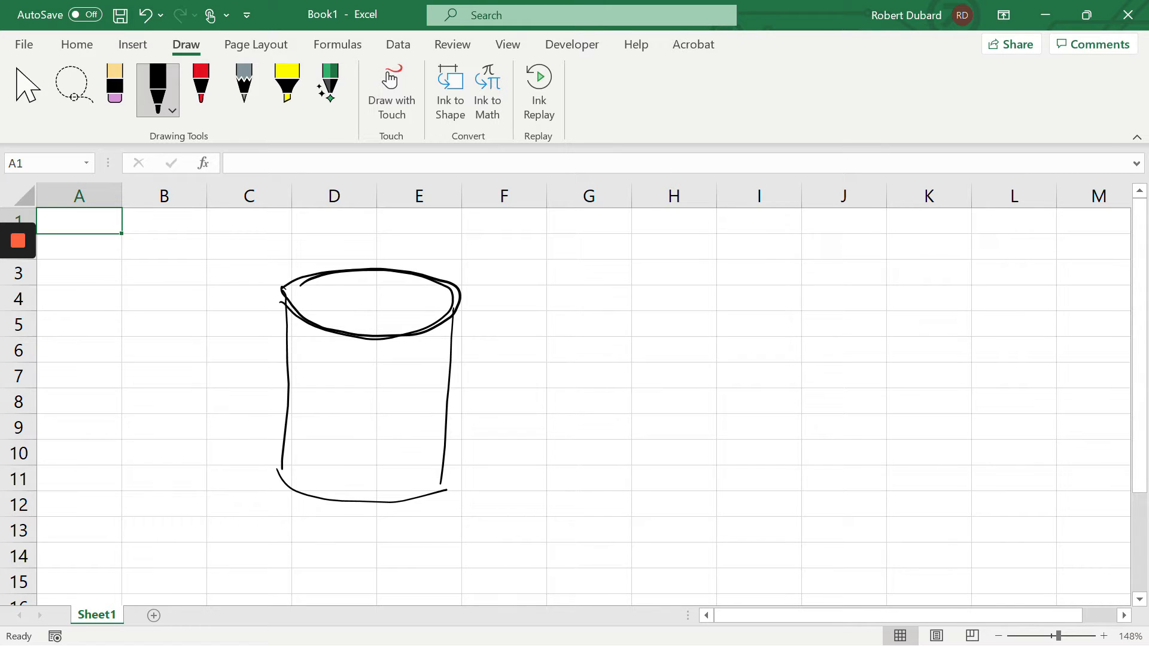
- Handwrite the given surface area A = 324 in ink above the cylinder, over columns A to C
mouse_move(75, 273)
left_mouse_down()
mouse_move(120, 280)
mouse_move(93, 246)
mouse_move(138, 248)
left_mouse_up()
left_click_drag(139, 268, 151, 266)
mouse_move(65, 258)
left_mouse_down()
mouse_move(103, 247)
mouse_move(78, 286)
mouse_move(116, 281)
mouse_move(121, 295)
left_mouse_up()
mouse_move(72, 254)
left_mouse_down()
mouse_move(163, 257)
mouse_move(157, 281)
left_mouse_up()
mouse_move(196, 226)
left_mouse_down()
mouse_move(209, 273)
mouse_move(224, 250)
left_mouse_up()
left_click_drag(222, 208, 230, 273)
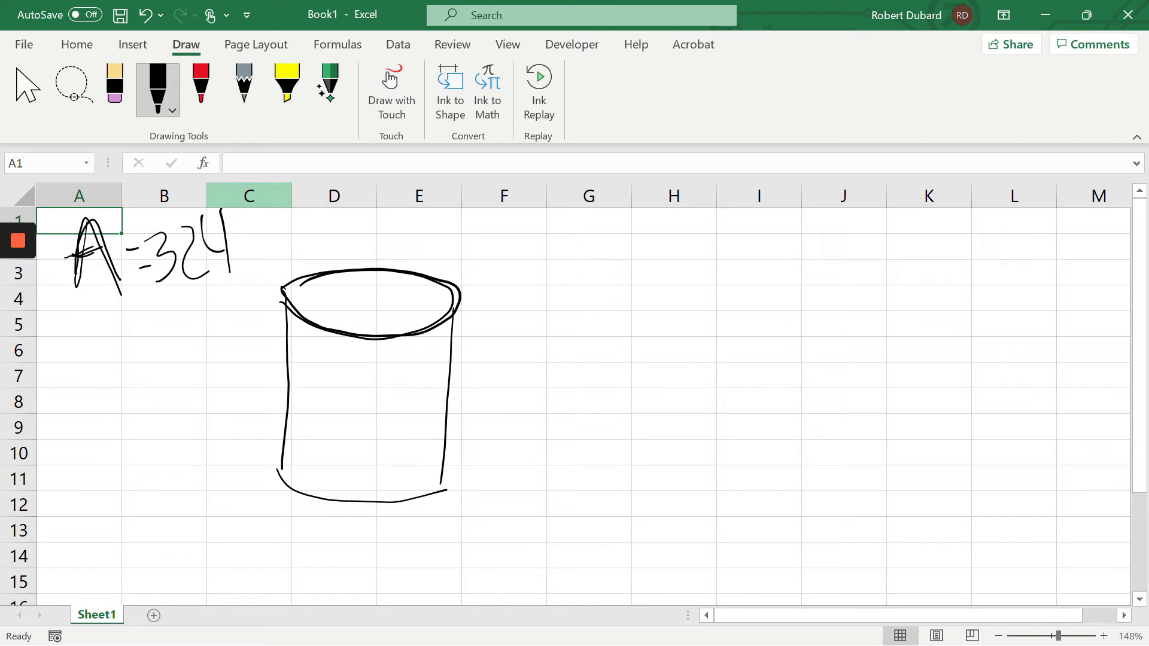
- Sketch the cylinder's unrolled surface as a rectangle with a circle beneath it, marking the seam on the cylinder
mouse_move(287, 295)
left_mouse_down()
mouse_move(431, 330)
mouse_move(356, 267)
mouse_move(353, 329)
left_mouse_up()
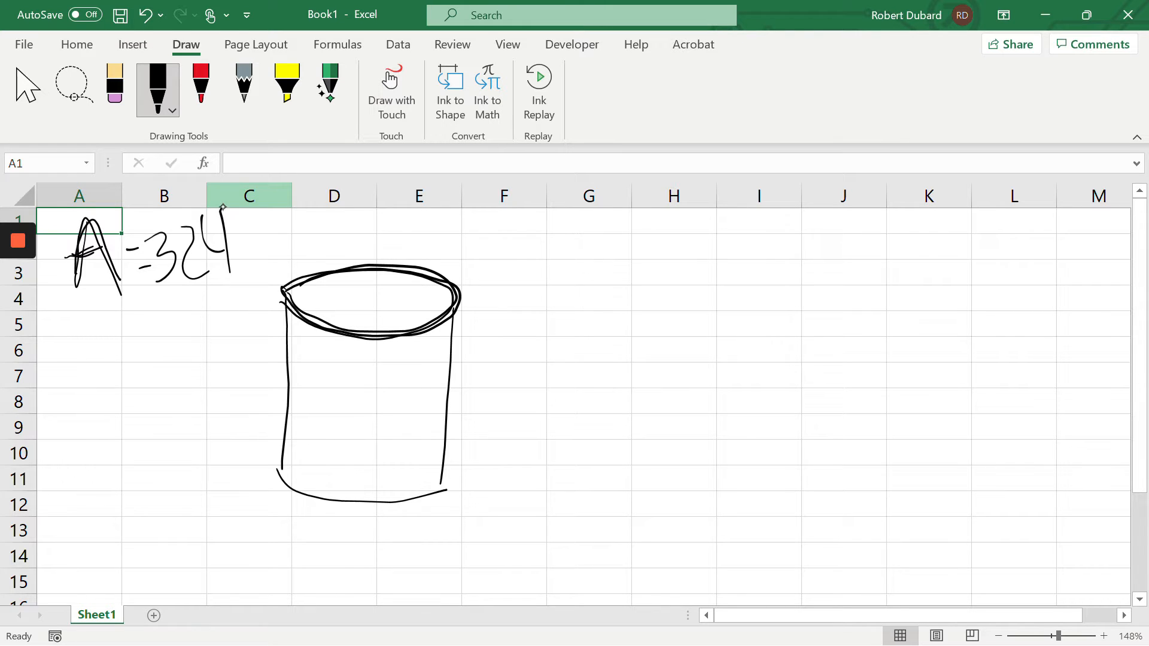
mouse_move(511, 232)
left_mouse_down()
mouse_move(526, 372)
mouse_move(772, 363)
left_mouse_up()
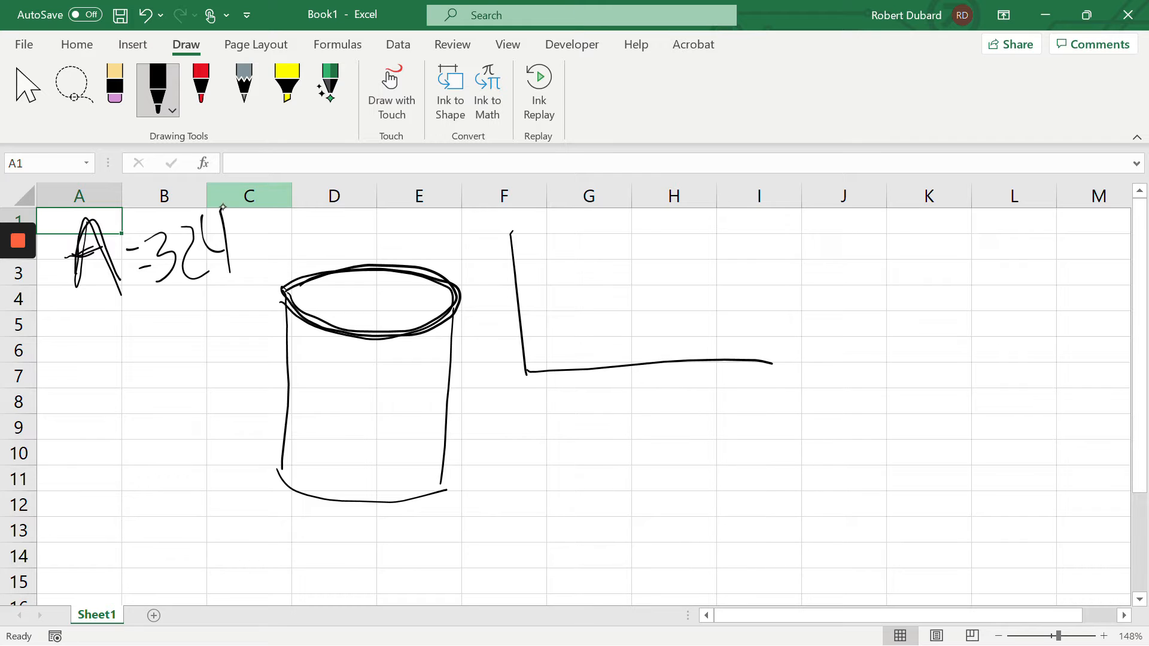
left_click_drag(375, 334, 389, 497)
mouse_move(519, 235)
left_mouse_down()
mouse_move(766, 227)
mouse_move(780, 372)
left_mouse_up()
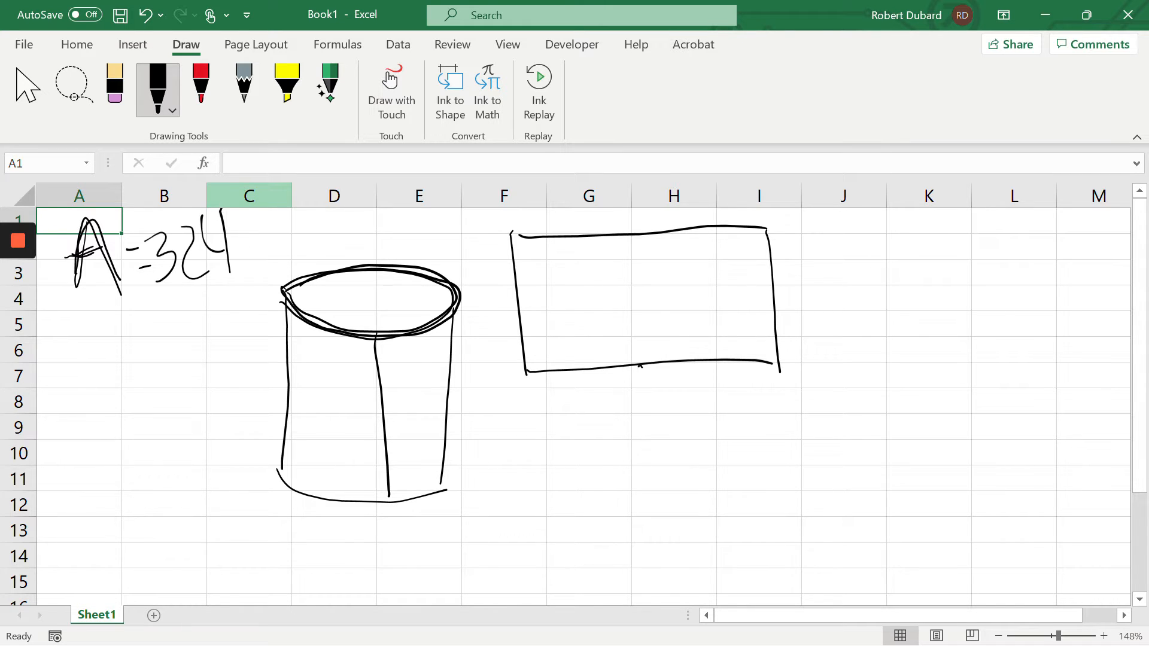
mouse_move(642, 366)
left_mouse_down()
mouse_move(685, 444)
mouse_move(646, 361)
left_mouse_up()
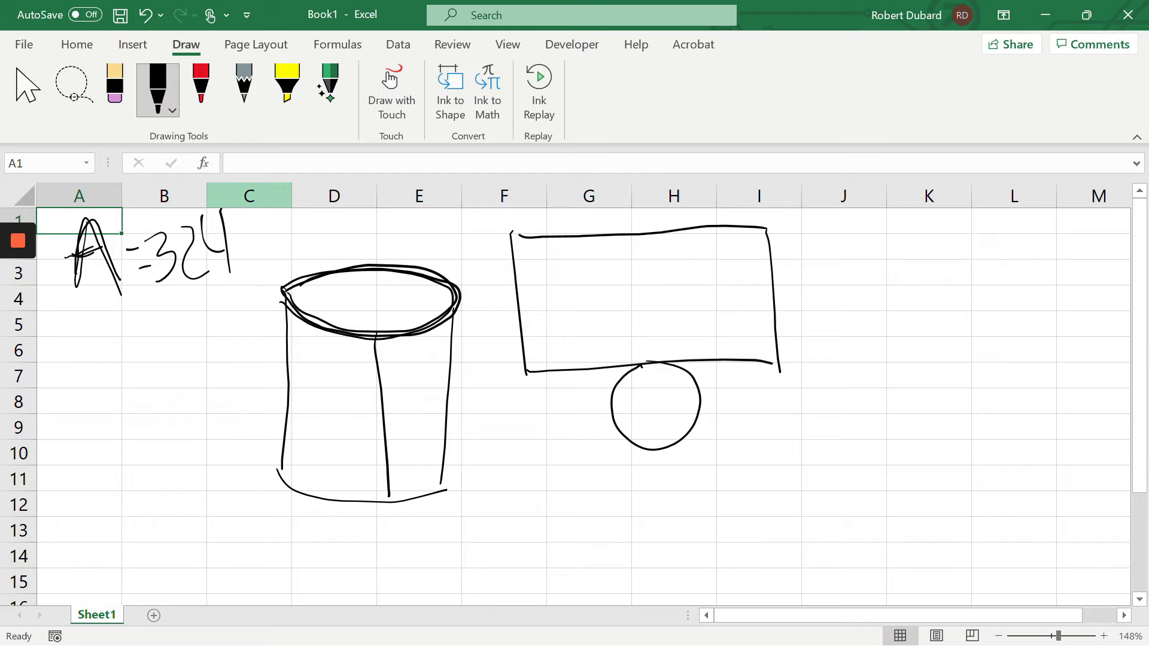
- Mark the cylinder's base radius with an arrow labelled r and its height with a brace labelled h
left_click_drag(358, 461, 437, 486)
left_click_drag(421, 471, 416, 492)
mouse_move(403, 450)
left_mouse_down()
mouse_move(405, 469)
mouse_move(410, 453)
left_mouse_up()
mouse_move(284, 288)
left_mouse_down()
mouse_move(264, 328)
mouse_move(262, 436)
mouse_move(281, 482)
left_mouse_up()
left_click_drag(207, 357, 220, 413)
left_click_drag(220, 413, 239, 412)
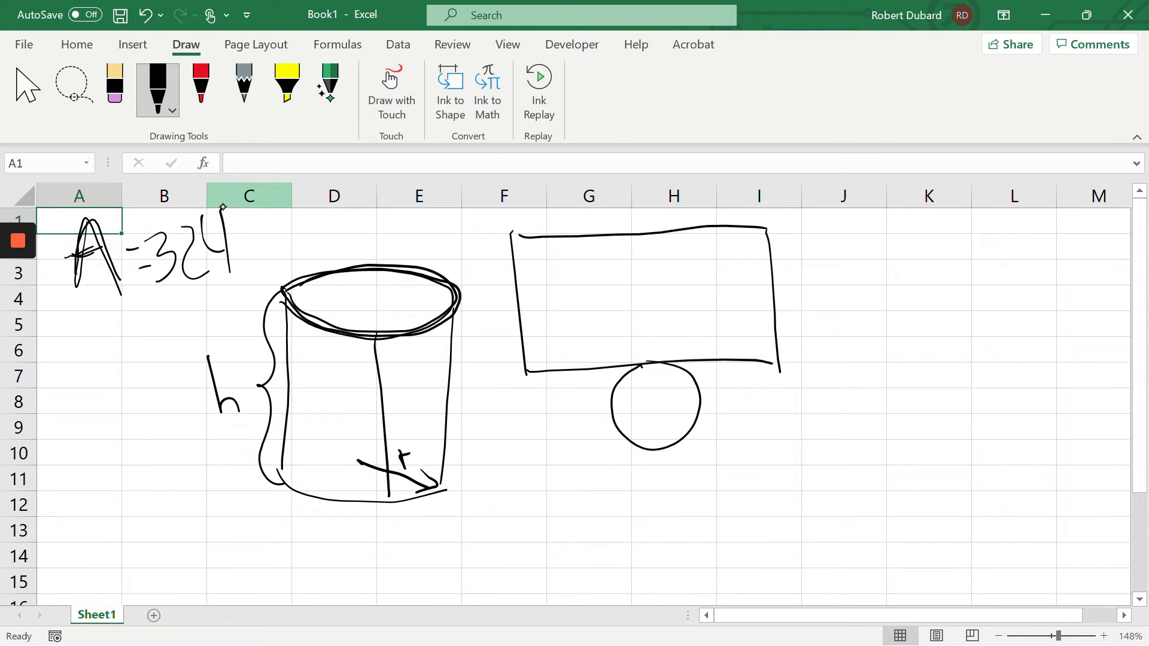
- Handwrite πr² inside the circle and A = πr² below it
left_click_drag(626, 402, 643, 427)
mouse_move(619, 409)
left_mouse_down()
mouse_move(642, 406)
mouse_move(654, 424)
mouse_move(662, 404)
mouse_move(677, 404)
left_mouse_up()
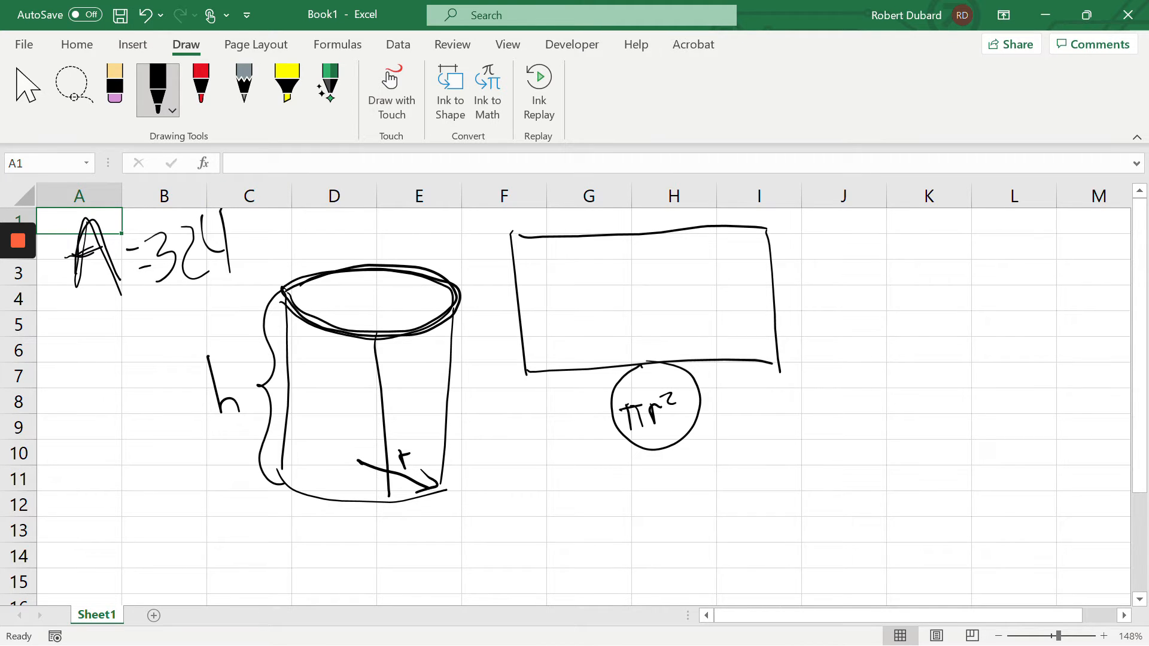
left_click_drag(536, 555, 575, 562)
mouse_move(547, 523)
left_mouse_down()
mouse_move(597, 511)
mouse_move(637, 539)
left_mouse_up()
left_click_drag(654, 508, 658, 541)
mouse_move(618, 511)
left_mouse_down()
mouse_move(719, 510)
mouse_move(663, 505)
left_mouse_up()
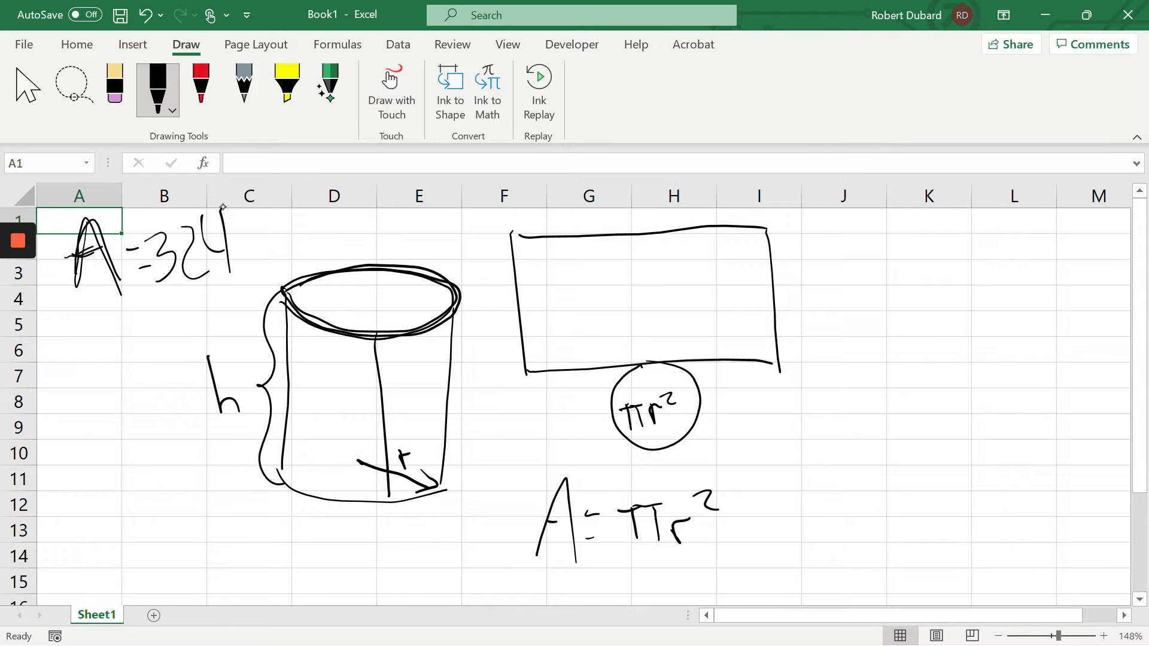
- Label the unrolled rectangle's height h with a brace and its lower edge 2πr, retracing that edge and the circle
mouse_move(773, 230)
left_mouse_down()
mouse_move(791, 241)
mouse_move(779, 362)
left_mouse_up()
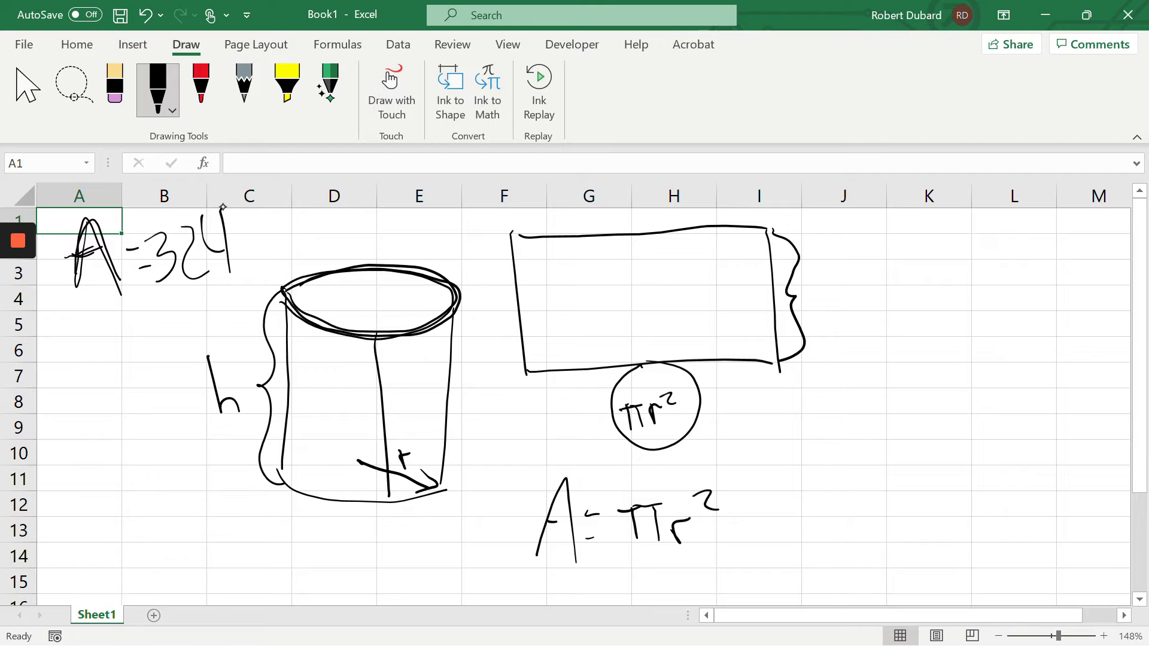
left_click_drag(808, 273, 821, 314)
mouse_move(526, 372)
left_mouse_down()
mouse_move(777, 362)
mouse_move(567, 368)
left_mouse_up()
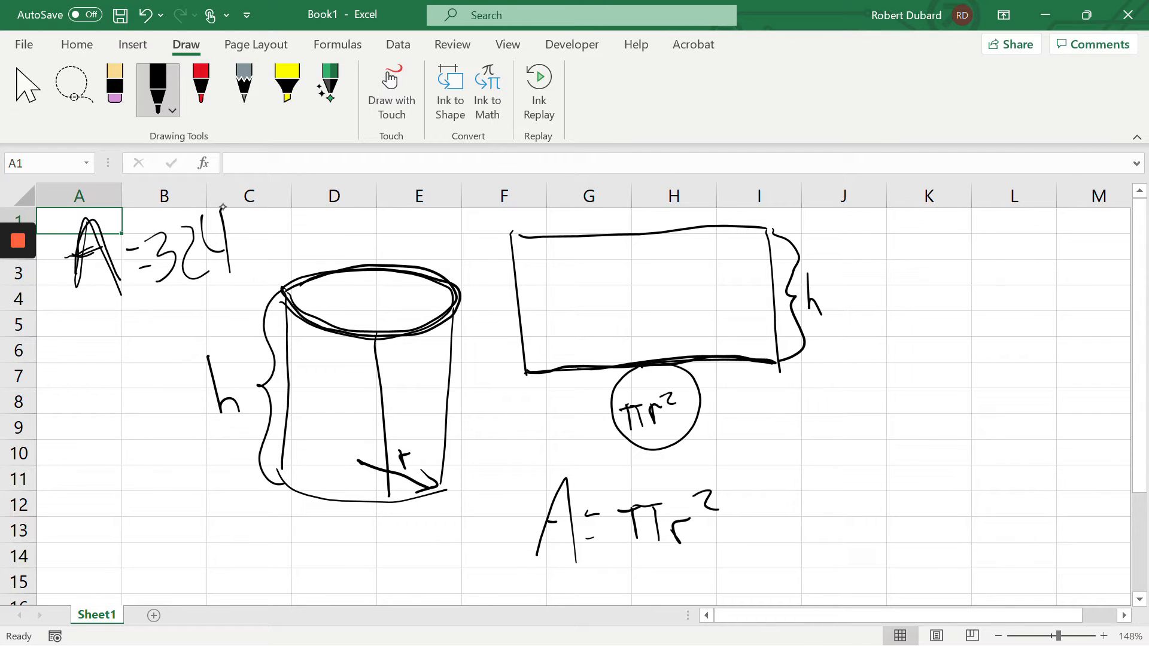
mouse_move(666, 364)
left_mouse_down()
mouse_move(688, 377)
mouse_move(699, 410)
mouse_move(672, 442)
mouse_move(624, 440)
mouse_move(628, 378)
mouse_move(658, 367)
left_mouse_up()
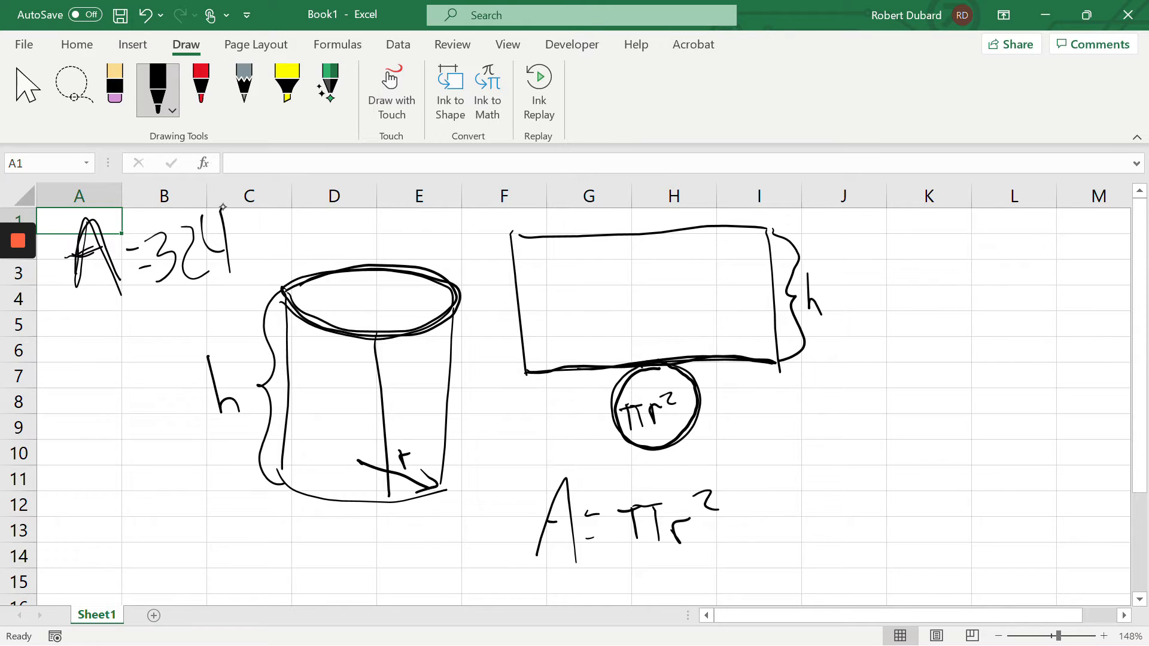
mouse_move(563, 341)
left_mouse_down()
mouse_move(581, 336)
mouse_move(594, 358)
left_mouse_up()
mouse_move(606, 338)
left_mouse_down()
mouse_move(609, 358)
mouse_move(611, 337)
mouse_move(629, 339)
left_mouse_up()
left_click(618, 346)
- Extend the handwritten area formula with + 2πrh and draw a box around it
left_click_drag(742, 510, 746, 544)
mouse_move(727, 534)
left_mouse_down()
mouse_move(785, 507)
mouse_move(790, 543)
left_mouse_up()
mouse_move(796, 525)
left_mouse_down()
mouse_move(798, 541)
mouse_move(816, 541)
mouse_move(820, 516)
left_mouse_up()
mouse_move(827, 531)
left_mouse_down()
mouse_move(835, 542)
mouse_move(849, 522)
left_mouse_up()
mouse_move(856, 473)
left_mouse_down()
mouse_move(858, 542)
mouse_move(879, 545)
left_mouse_up()
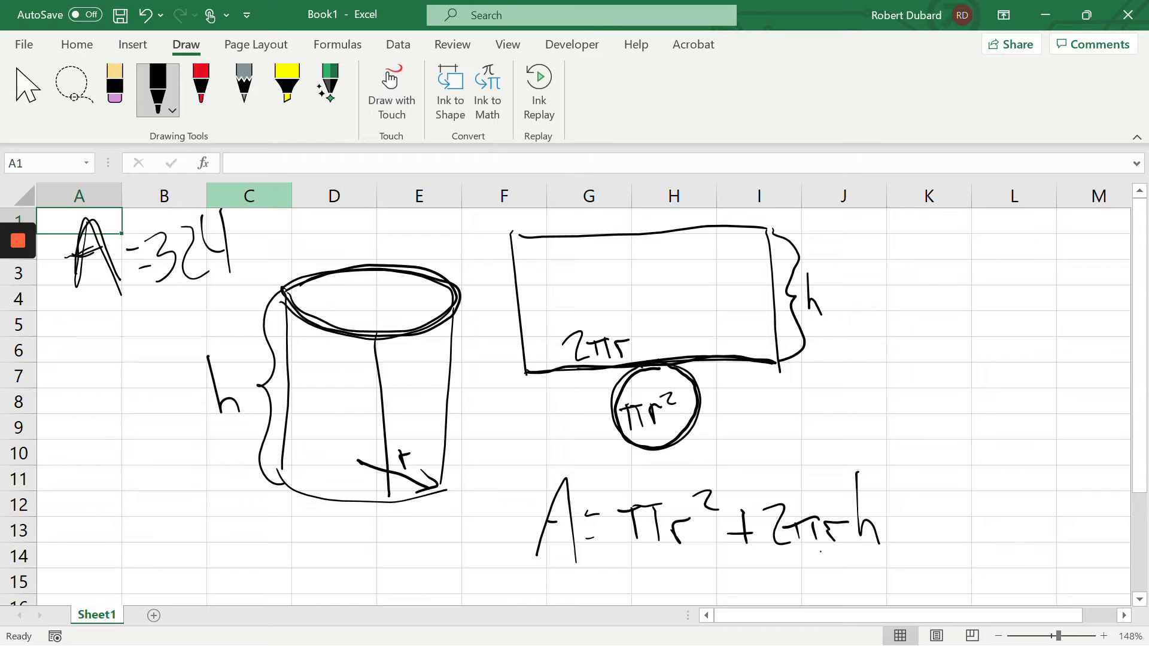
mouse_move(521, 568)
left_mouse_down()
mouse_move(666, 578)
mouse_move(911, 458)
mouse_move(796, 451)
left_mouse_up()
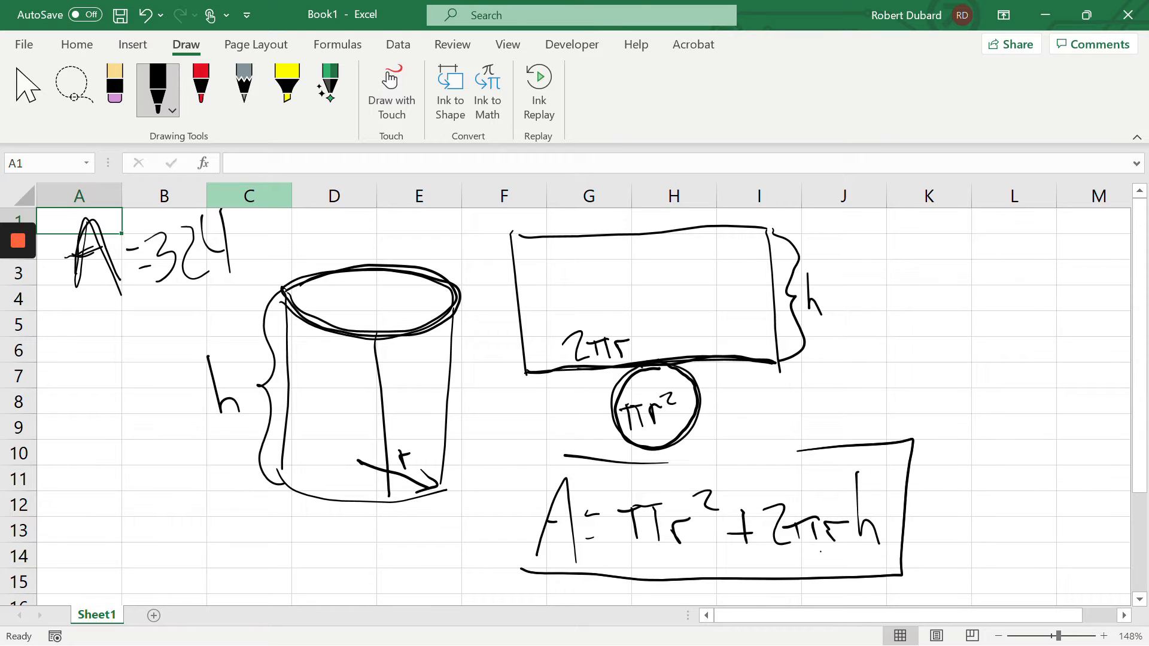
left_click_drag(668, 463, 529, 563)
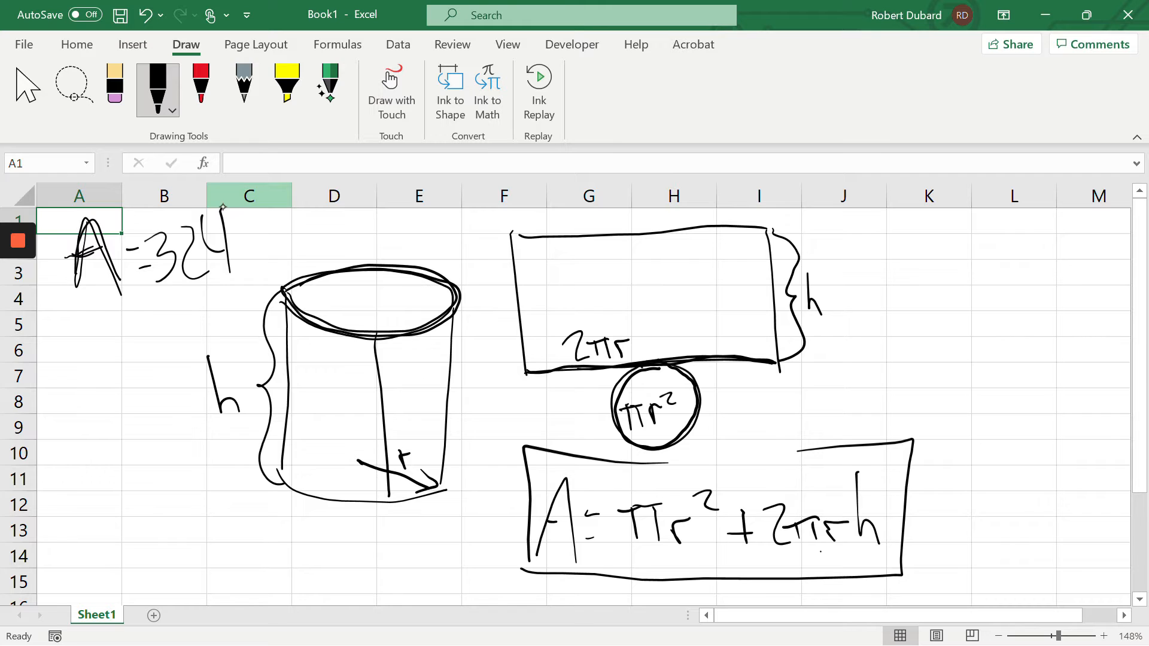
- Underline the handwritten A = 324 and circle the cylinder's r and h labels
left_click_drag(110, 312, 221, 295)
mouse_move(423, 430)
left_mouse_down()
mouse_move(382, 473)
mouse_move(426, 446)
left_mouse_up()
mouse_move(209, 344)
left_mouse_down()
mouse_move(223, 347)
mouse_move(207, 344)
left_mouse_up()
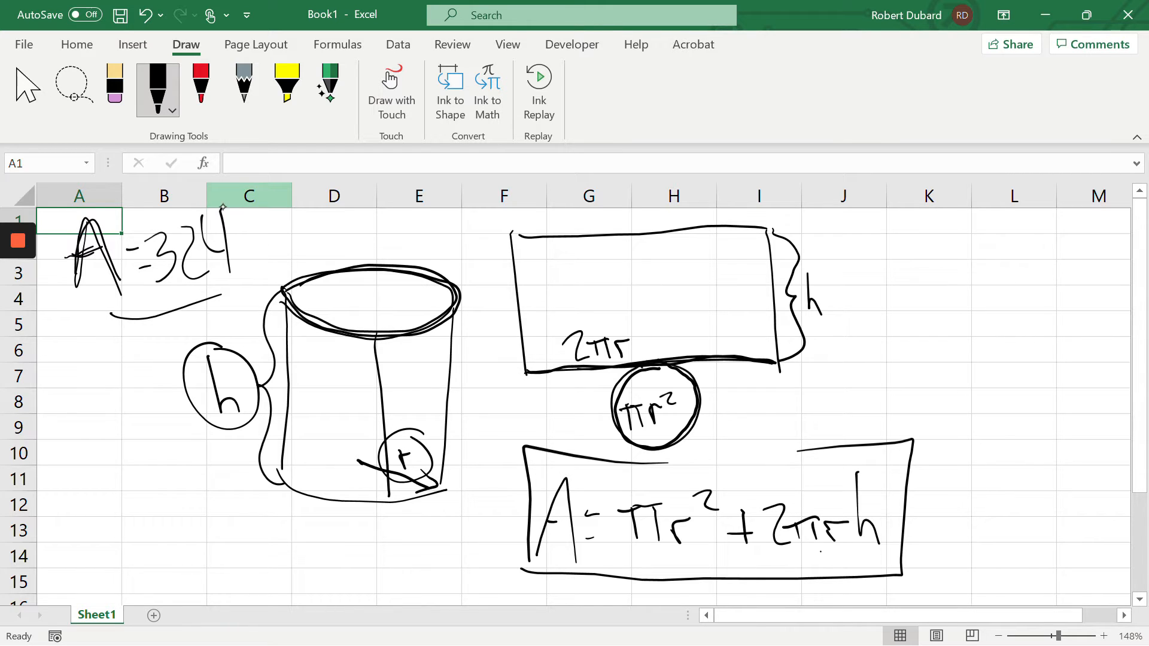
- Handwrite the volume formula V = πr²h beside the unrolled rectangle and draw a box around it
left_click_drag(549, 522, 577, 519)
mouse_move(861, 312)
left_mouse_down()
mouse_move(894, 312)
mouse_move(944, 375)
left_mouse_up()
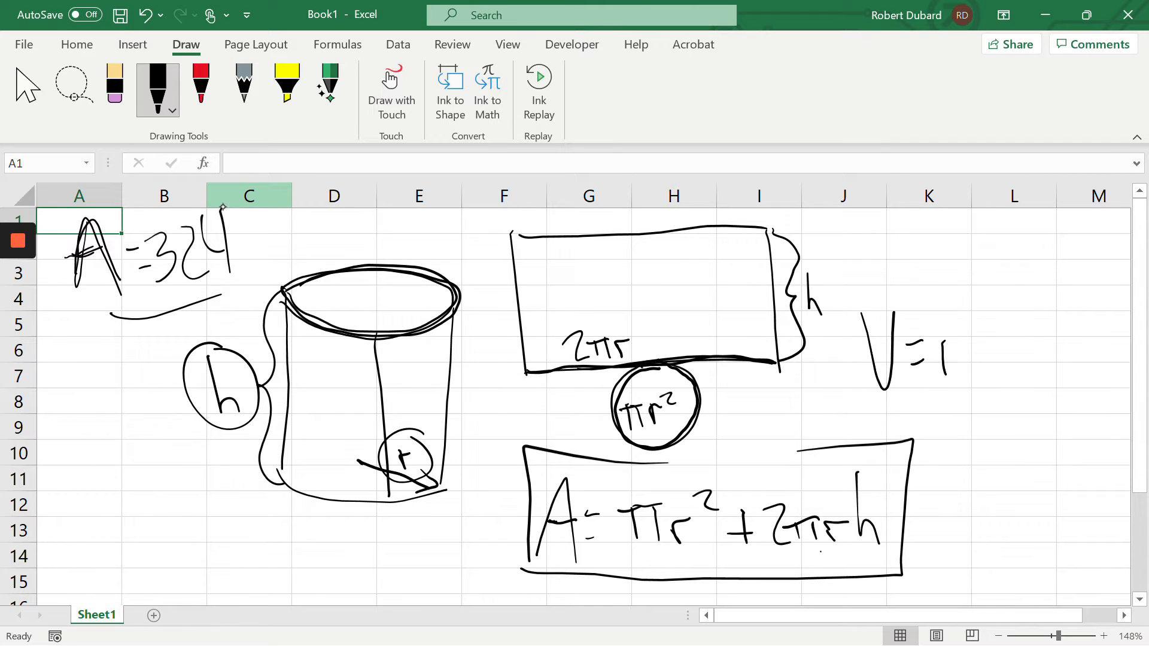
left_click_drag(965, 337, 965, 374)
left_click_drag(923, 344, 998, 336)
left_click_drag(992, 312, 1020, 328)
mouse_move(1031, 285)
left_mouse_down()
mouse_move(1035, 362)
mouse_move(1059, 368)
left_mouse_up()
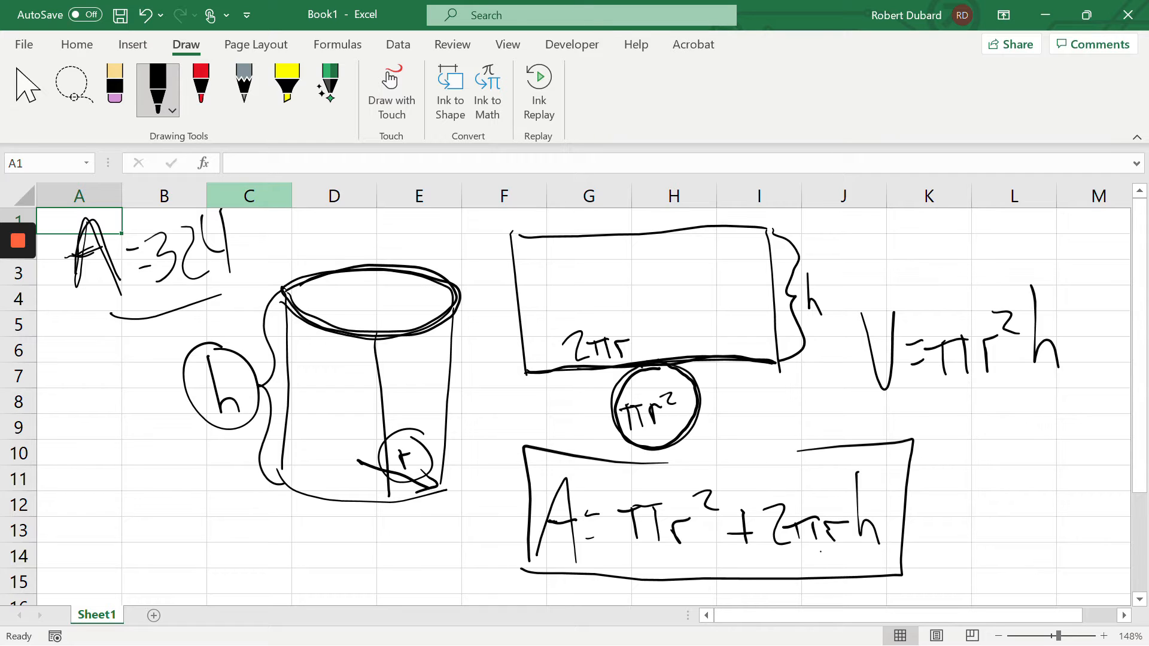
mouse_move(835, 291)
left_mouse_down()
mouse_move(837, 312)
mouse_move(931, 415)
left_mouse_up()
mouse_move(1031, 410)
left_mouse_down()
mouse_move(1081, 413)
mouse_move(867, 276)
mouse_move(837, 282)
left_mouse_up()
left_click(887, 409)
left_click_drag(886, 409, 1050, 414)
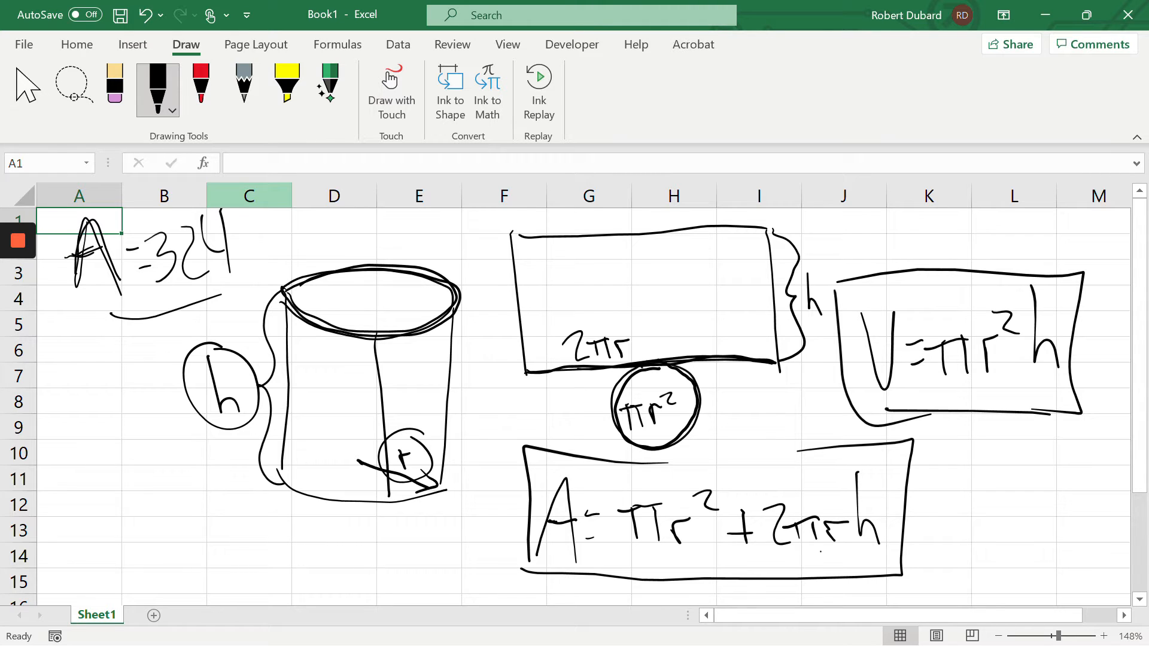
- Retrace the radius arrow, add arrows pointing to A and both r terms in the area formula, and circle its h
mouse_move(347, 452)
left_mouse_down()
mouse_move(419, 481)
mouse_move(370, 470)
left_mouse_up()
mouse_move(682, 578)
left_mouse_down()
mouse_move(680, 546)
mouse_move(688, 562)
left_mouse_up()
left_click_drag(831, 583, 832, 544)
mouse_move(832, 545)
left_mouse_down()
mouse_move(841, 558)
mouse_move(832, 545)
left_mouse_up()
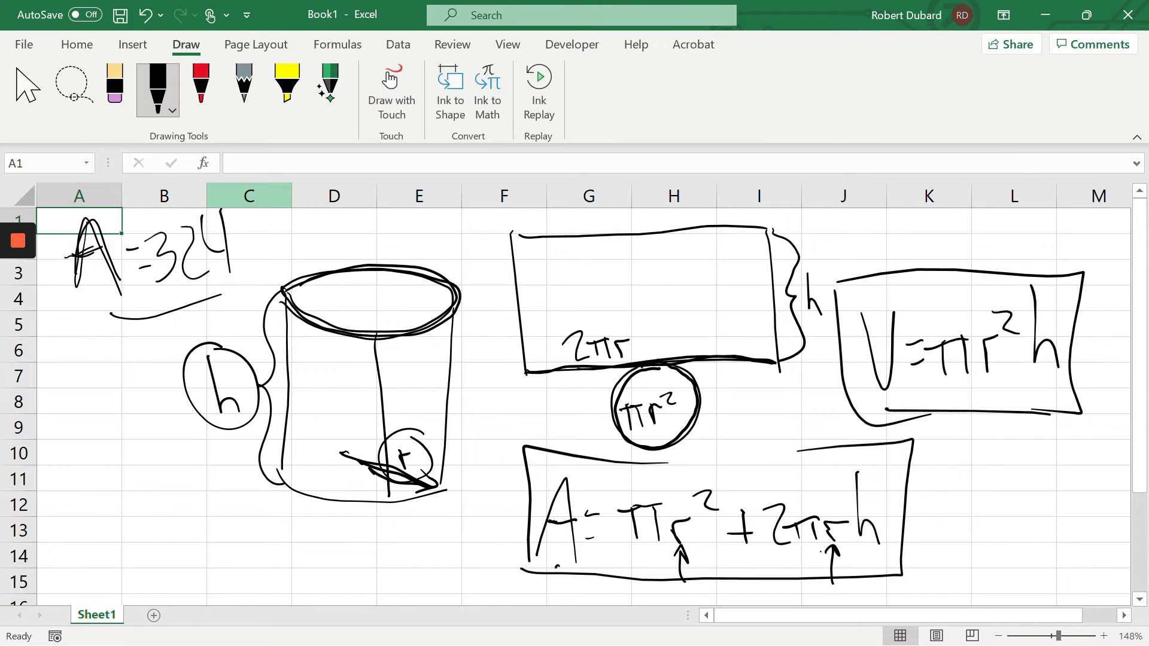
left_click_drag(561, 600, 556, 559)
left_click_drag(550, 572, 556, 558)
left_click_drag(840, 478, 898, 462)
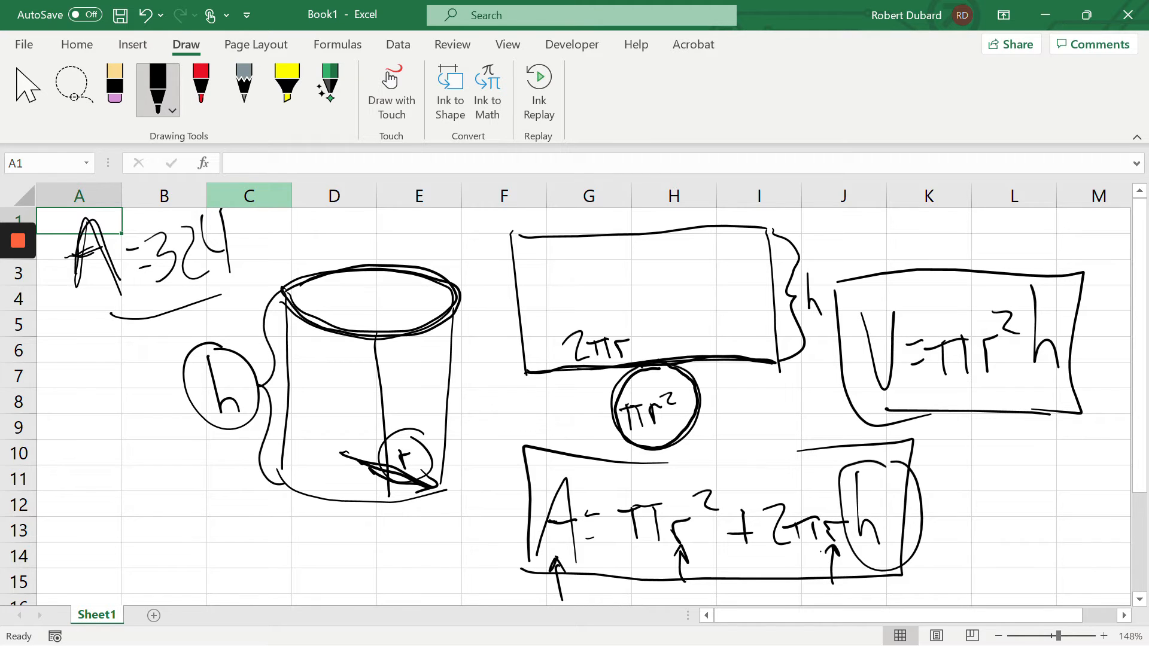
- Sketch a tall narrow cylinder over column B and a wide flat cylinder below the main one
mouse_move(152, 581)
left_mouse_down()
mouse_move(140, 359)
mouse_move(157, 335)
mouse_move(162, 593)
left_mouse_up()
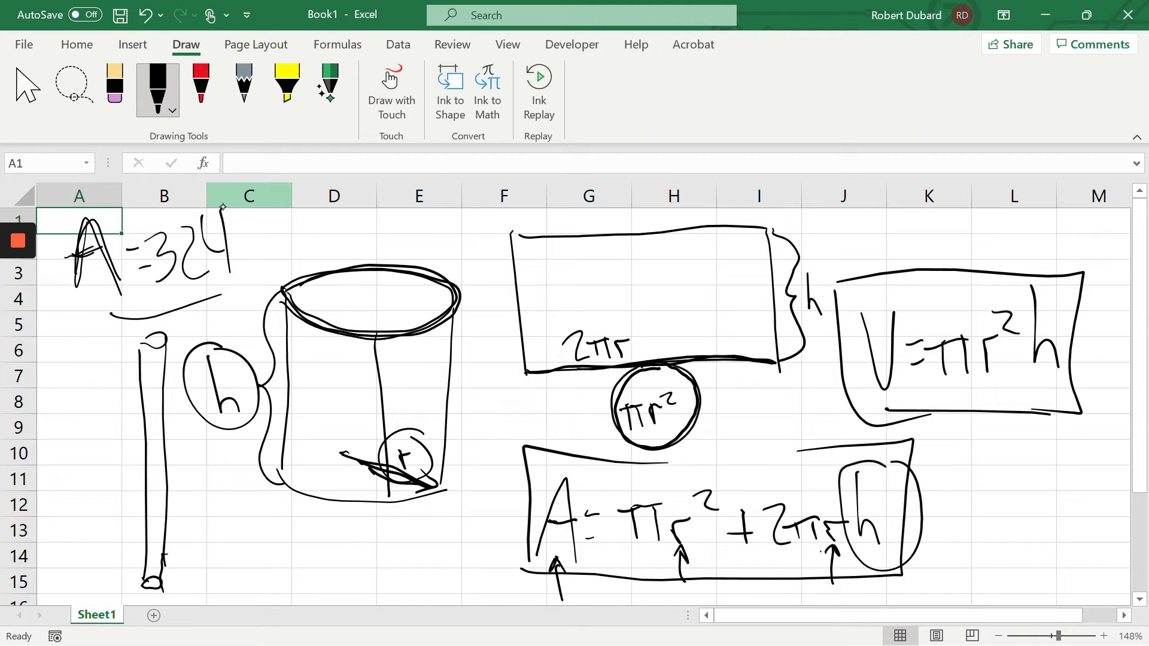
mouse_move(210, 578)
left_mouse_down()
mouse_move(461, 538)
mouse_move(202, 572)
mouse_move(198, 524)
mouse_move(413, 530)
mouse_move(309, 513)
mouse_move(195, 518)
left_mouse_up()
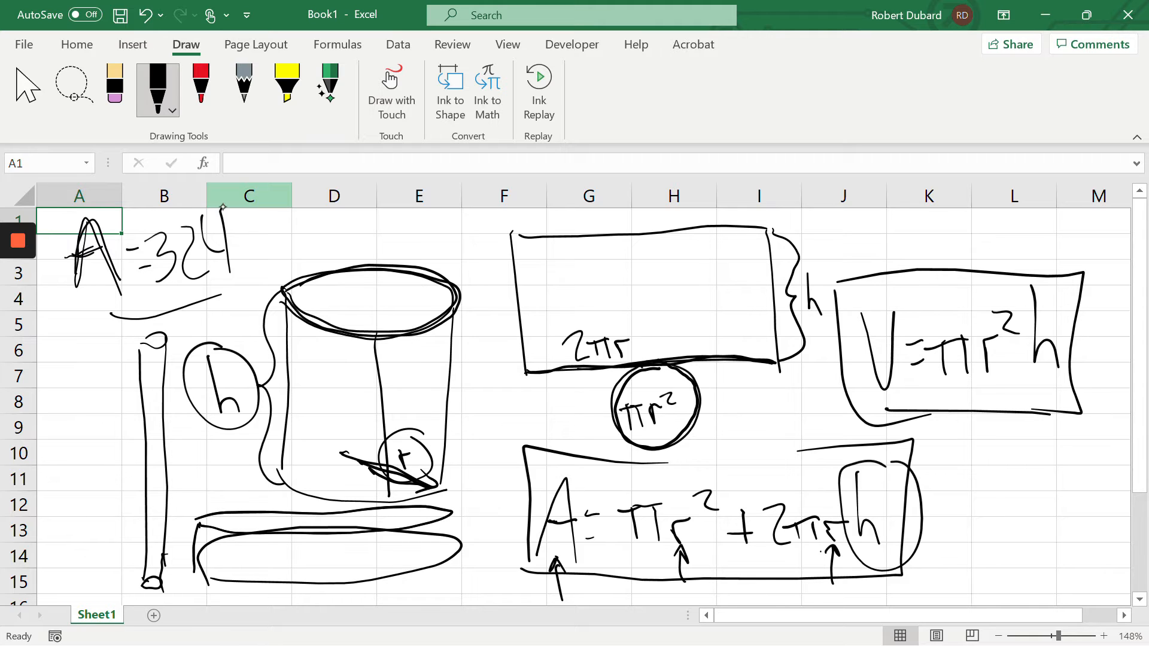
left_click_drag(449, 516, 450, 550)
- Clear the ink drawings from the sheet by lassoing and deleting most of them and erasing the leftover strokes
left_click(115, 90)
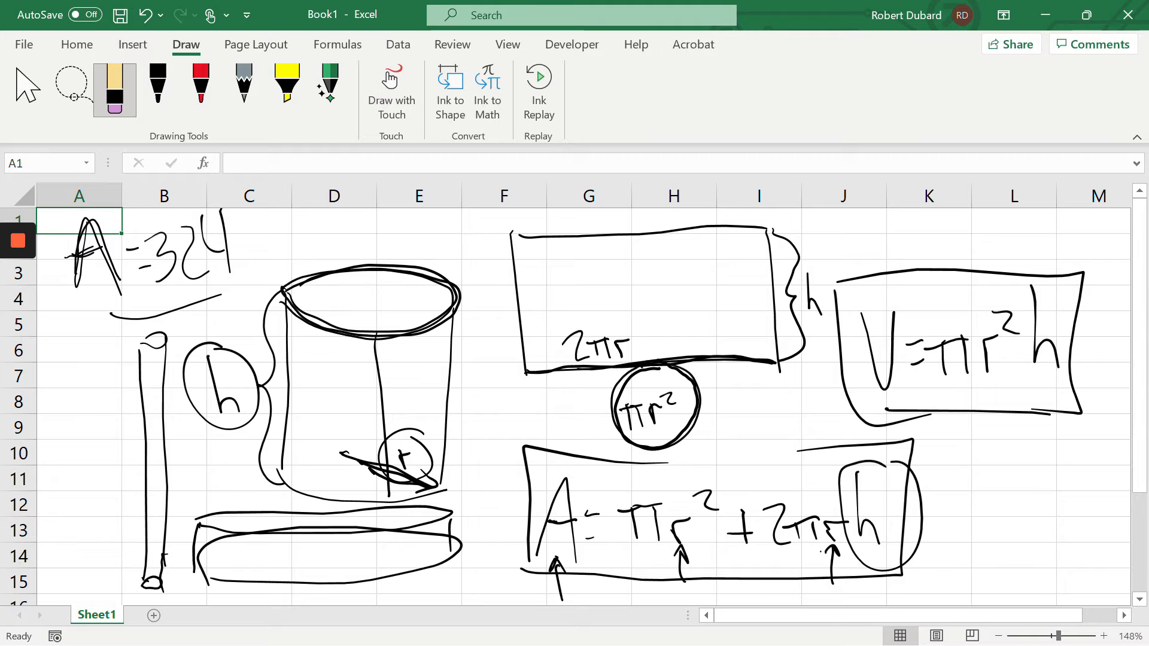
left_click(64, 81)
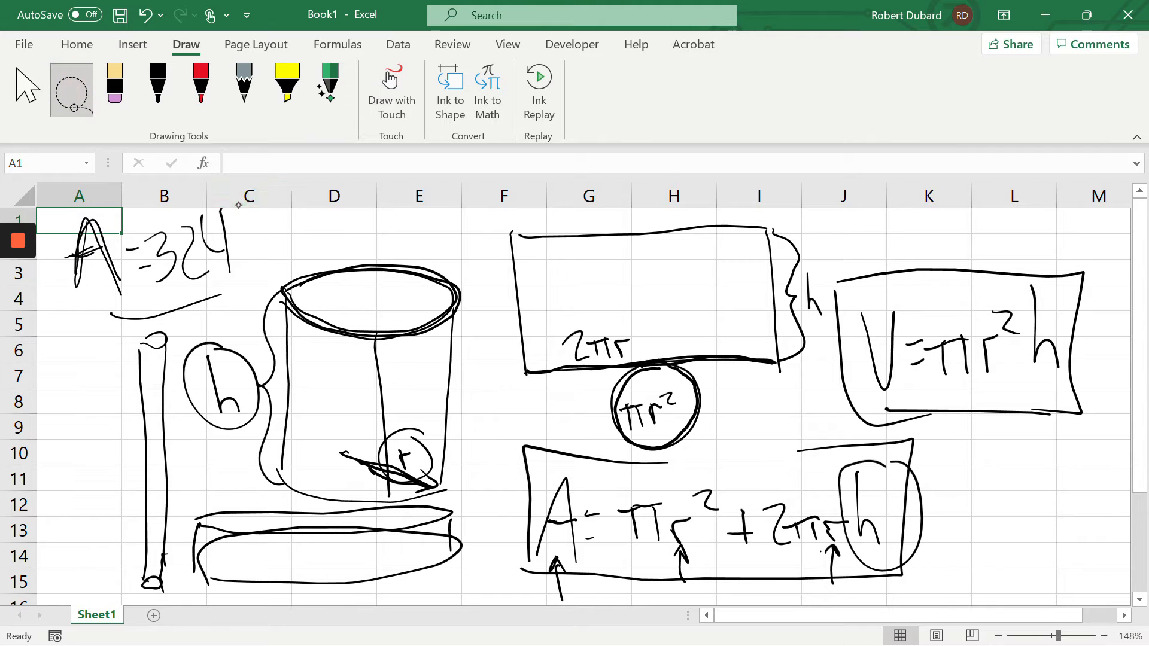
mouse_move(238, 204)
left_mouse_down()
mouse_move(277, 247)
mouse_move(238, 205)
left_mouse_up()
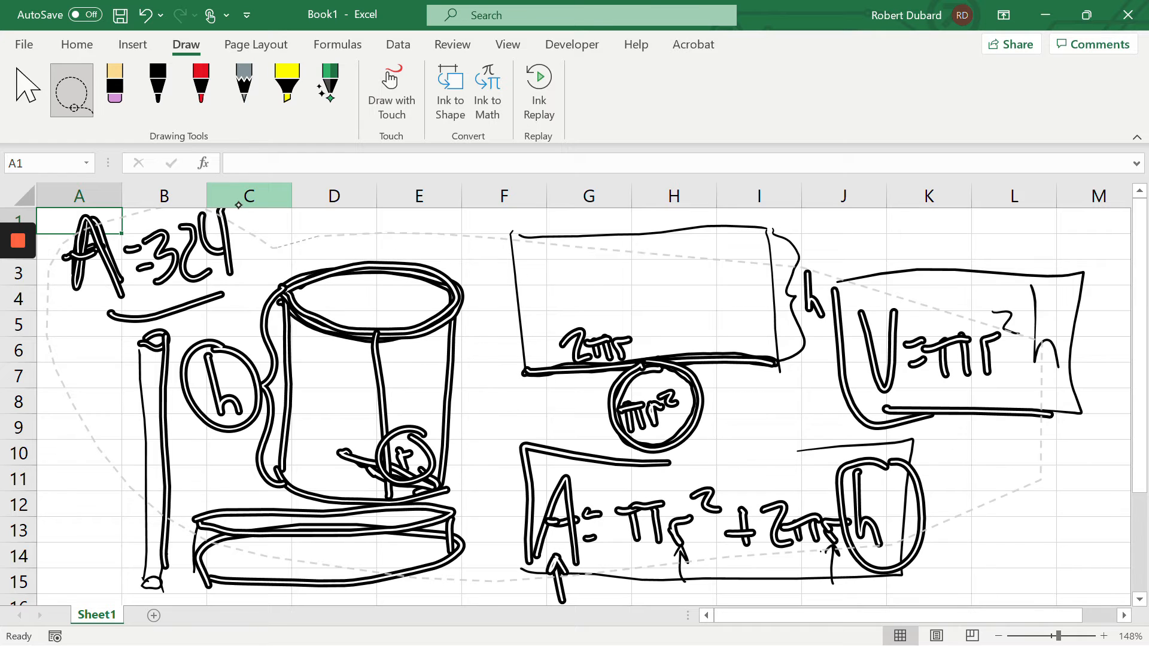
key("Delete")
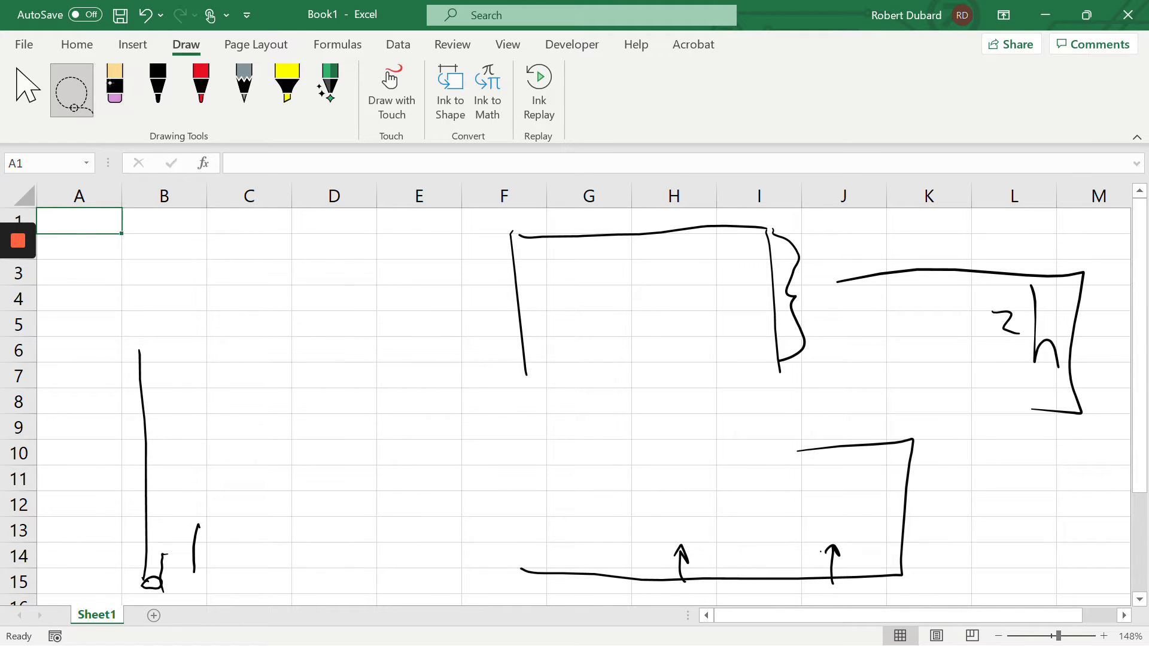
left_click(111, 89)
left_click(143, 401)
left_click(158, 572)
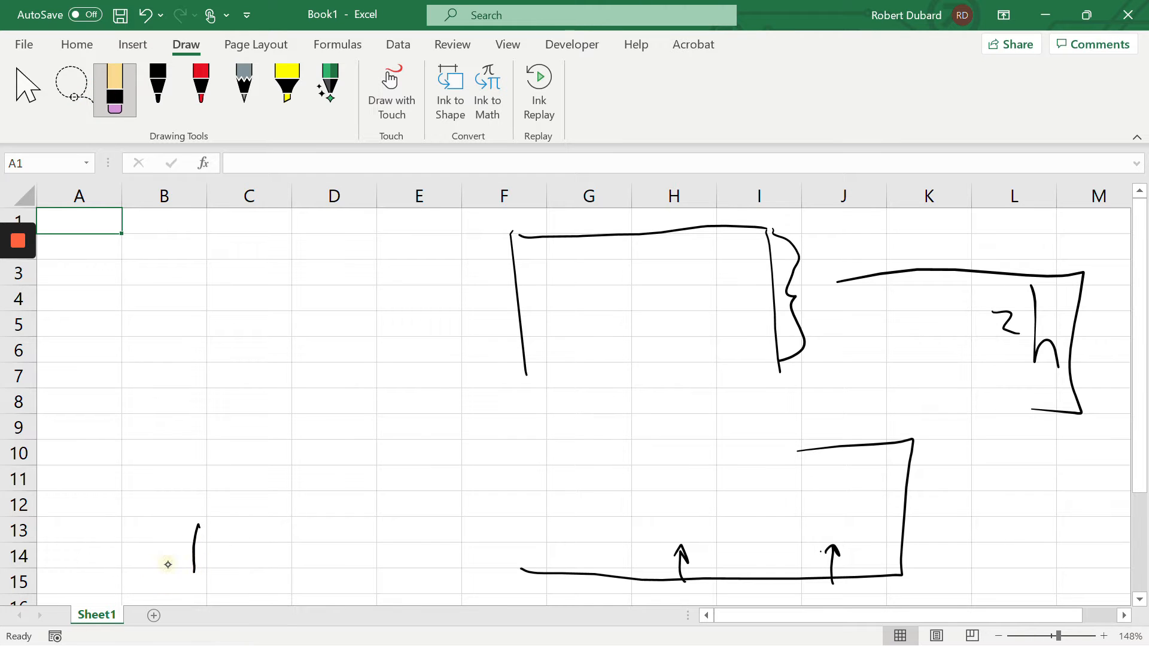
left_click(196, 548)
mouse_move(168, 564)
left_mouse_down()
mouse_move(574, 257)
mouse_move(742, 257)
mouse_move(1047, 341)
left_mouse_up()
mouse_move(933, 509)
left_mouse_down()
mouse_move(826, 565)
mouse_move(676, 562)
left_mouse_up()
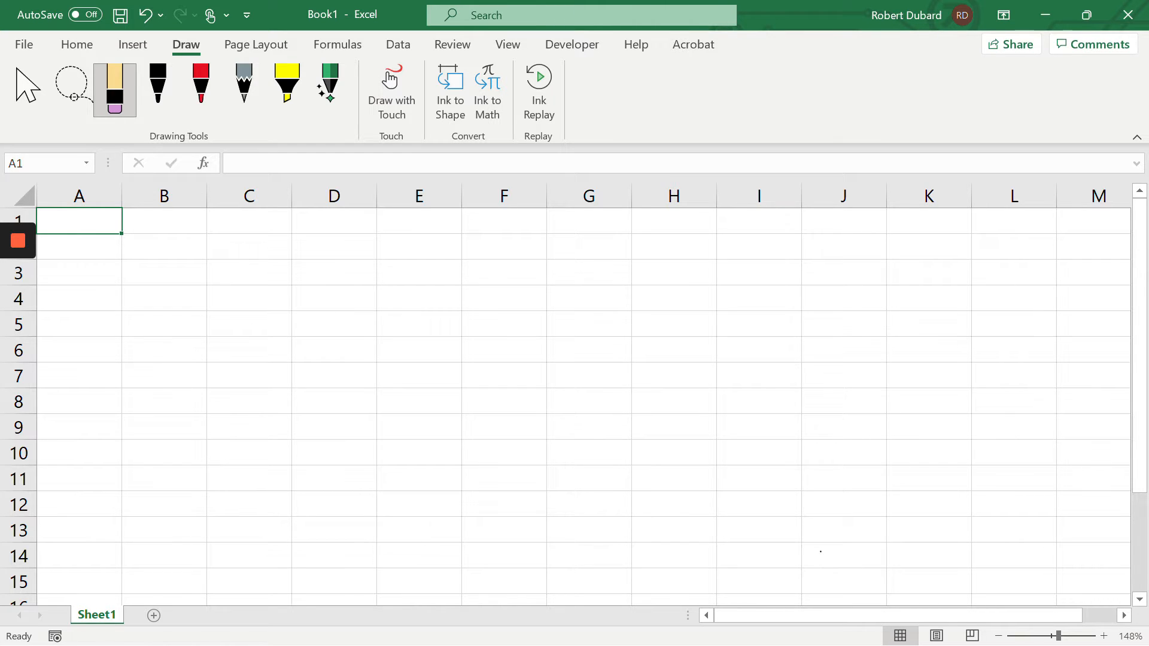
- Enter the label Area in A1 and the value 324 in A2, and color the value red
type("Area")
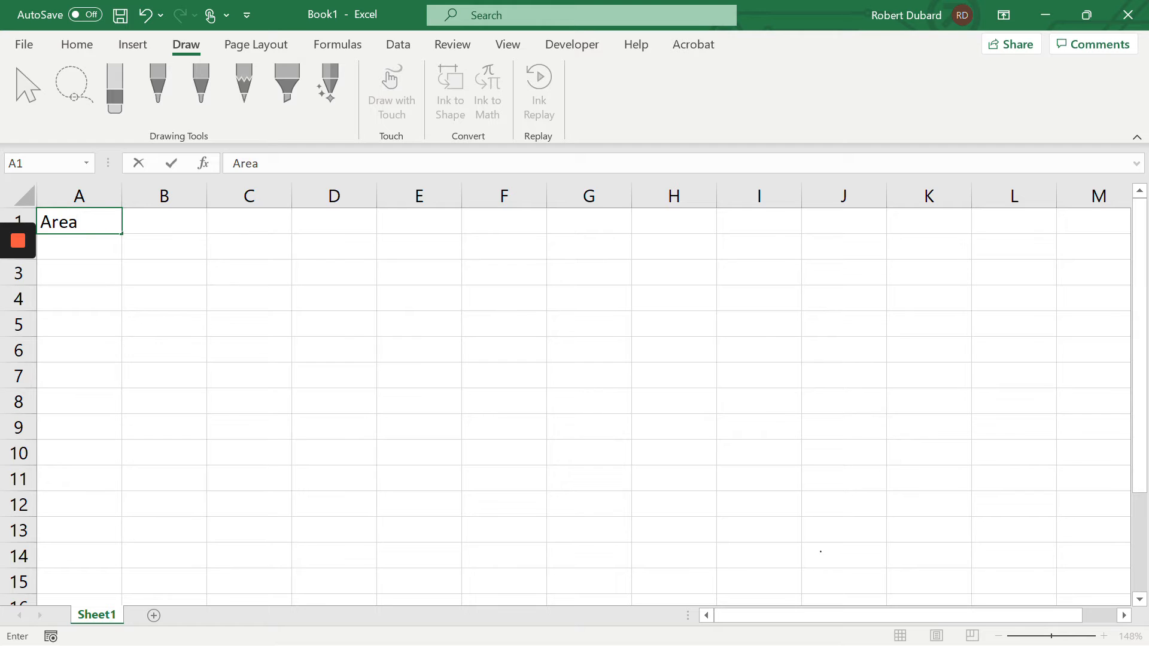
key("Return")
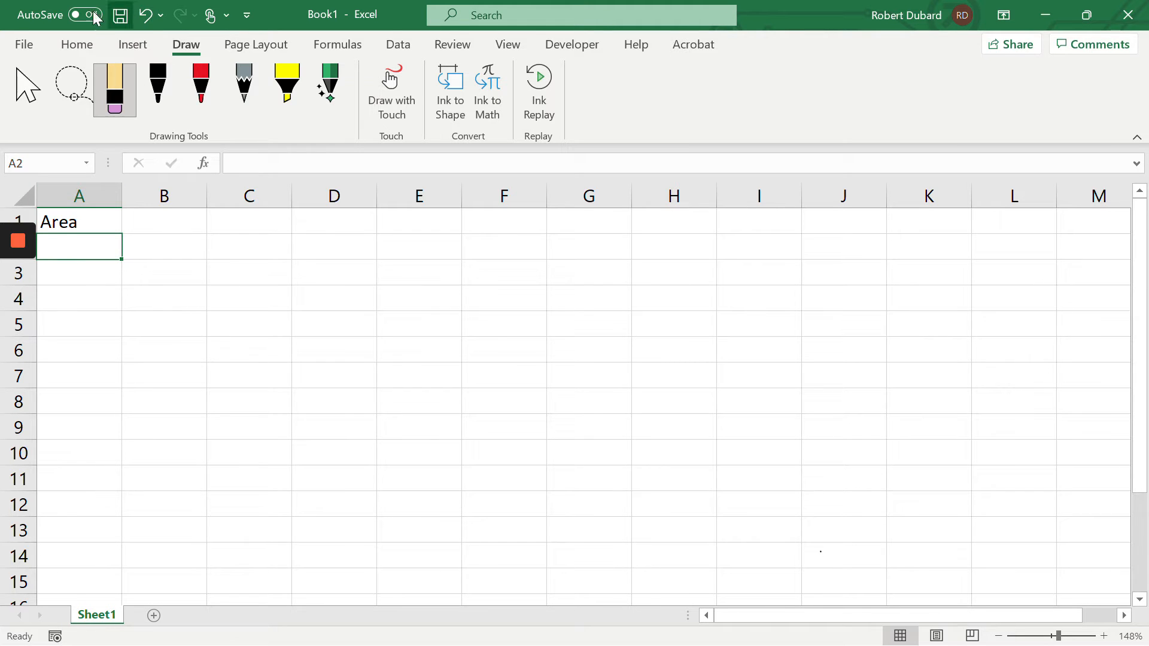
left_click(78, 45)
type("324")
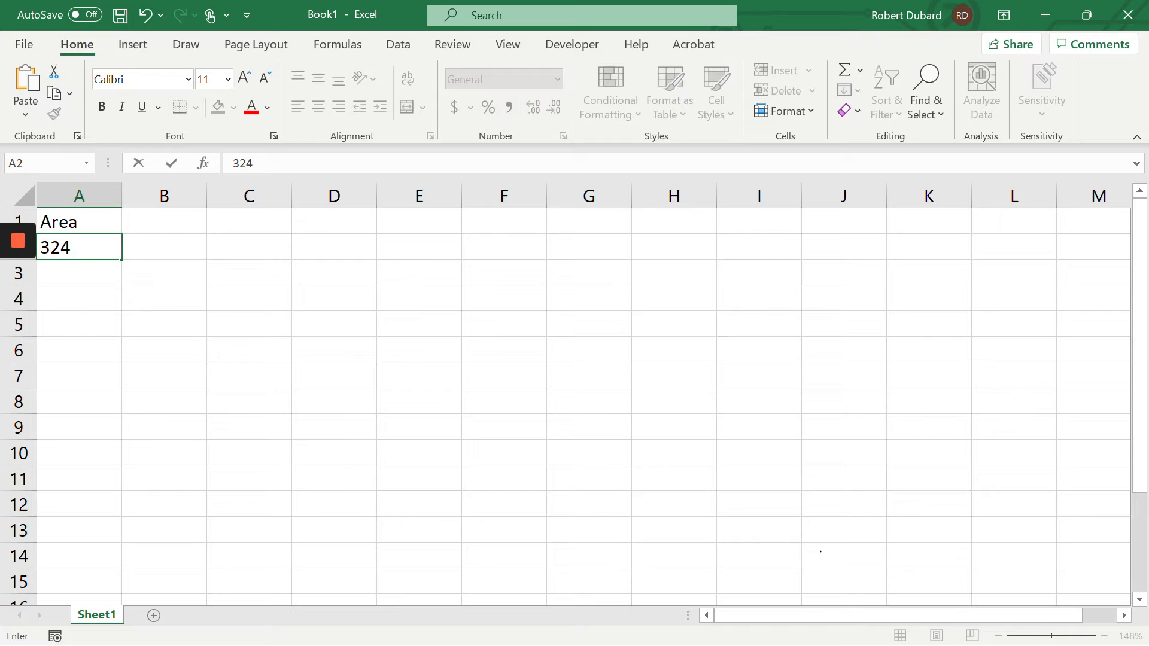
left_click(153, 314)
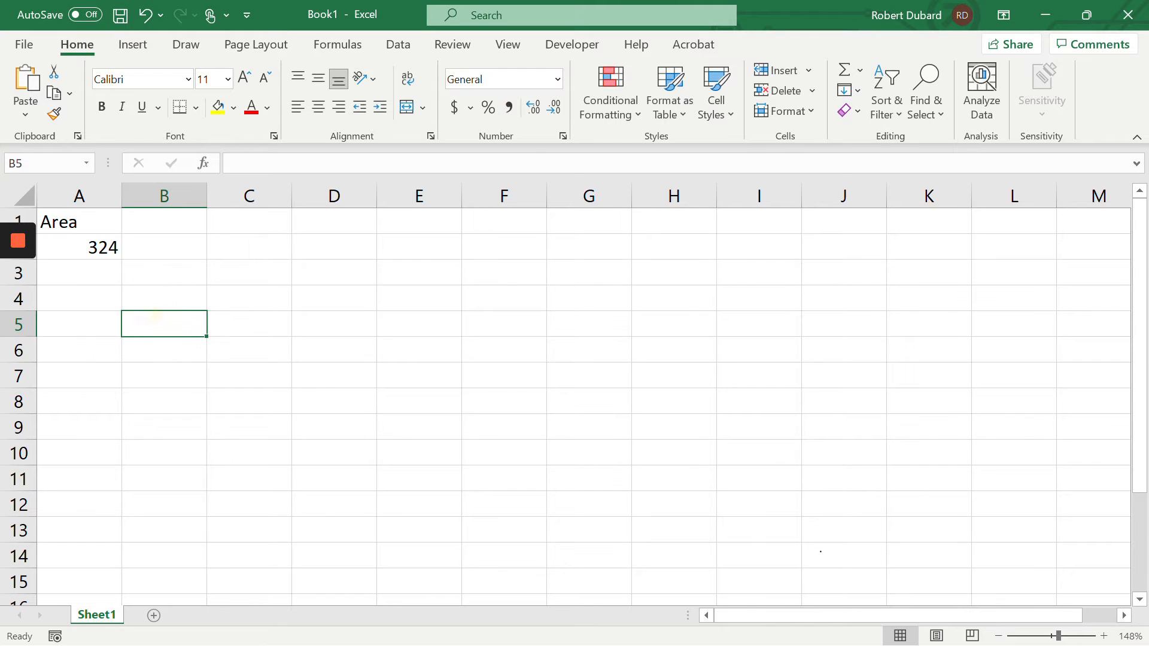
left_click(89, 246)
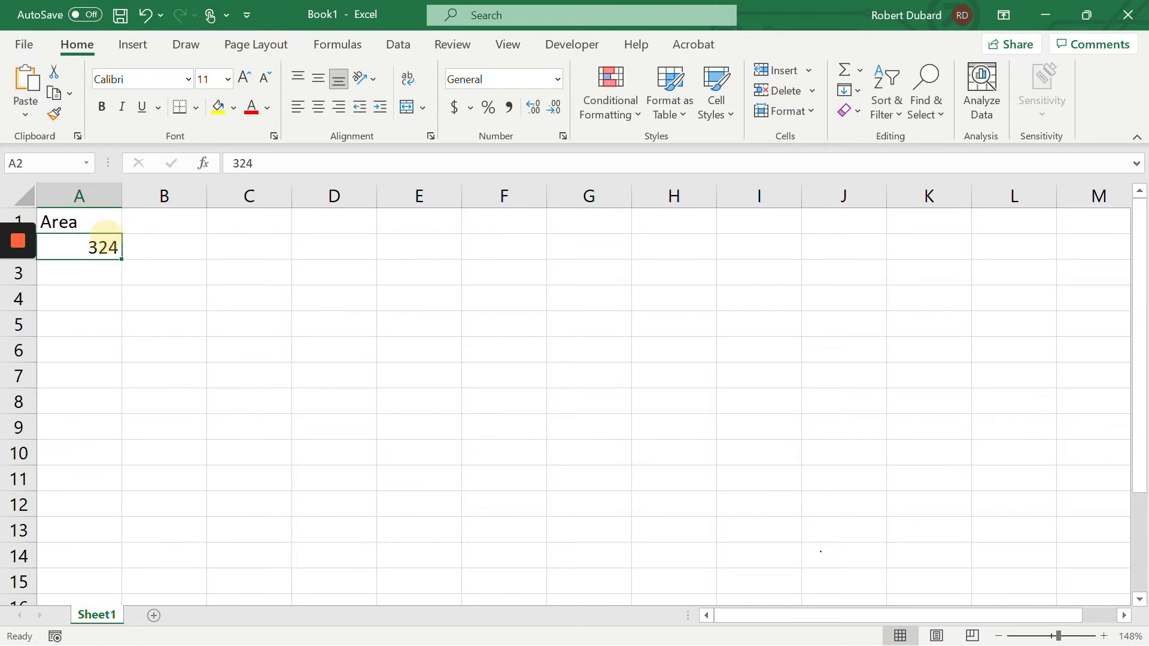
left_click(251, 108)
- Add the header r in D2 with a starting radius of 1 in D3, and color that value red
left_click(328, 246)
type("r")
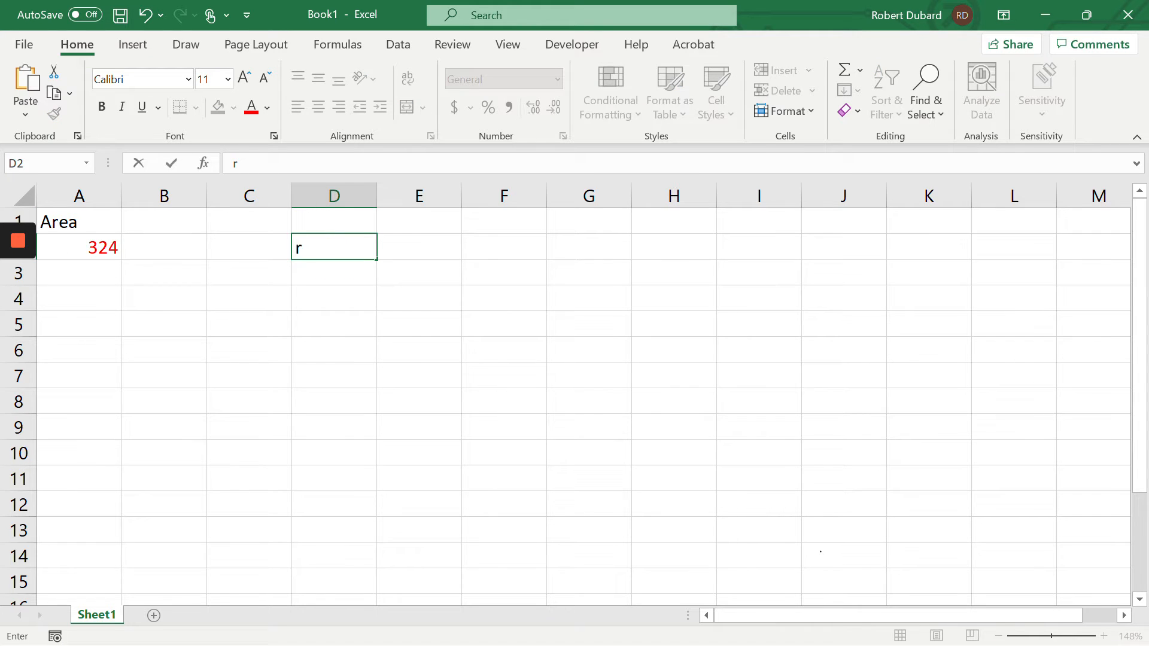
left_click(318, 267)
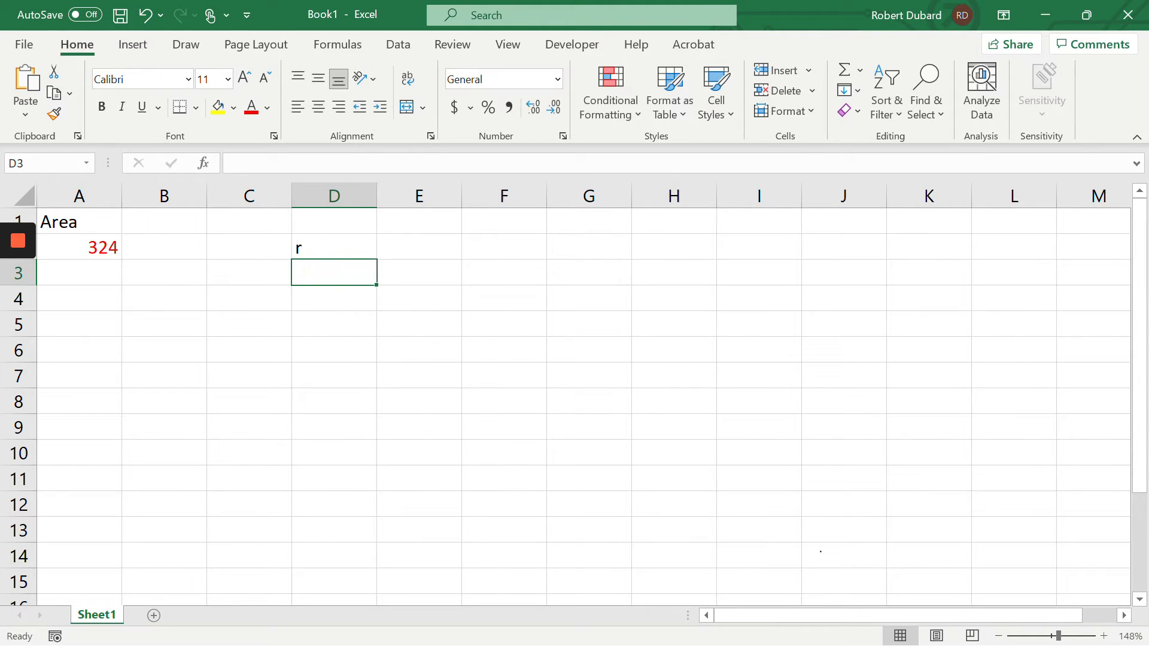
type("1")
left_click(349, 301)
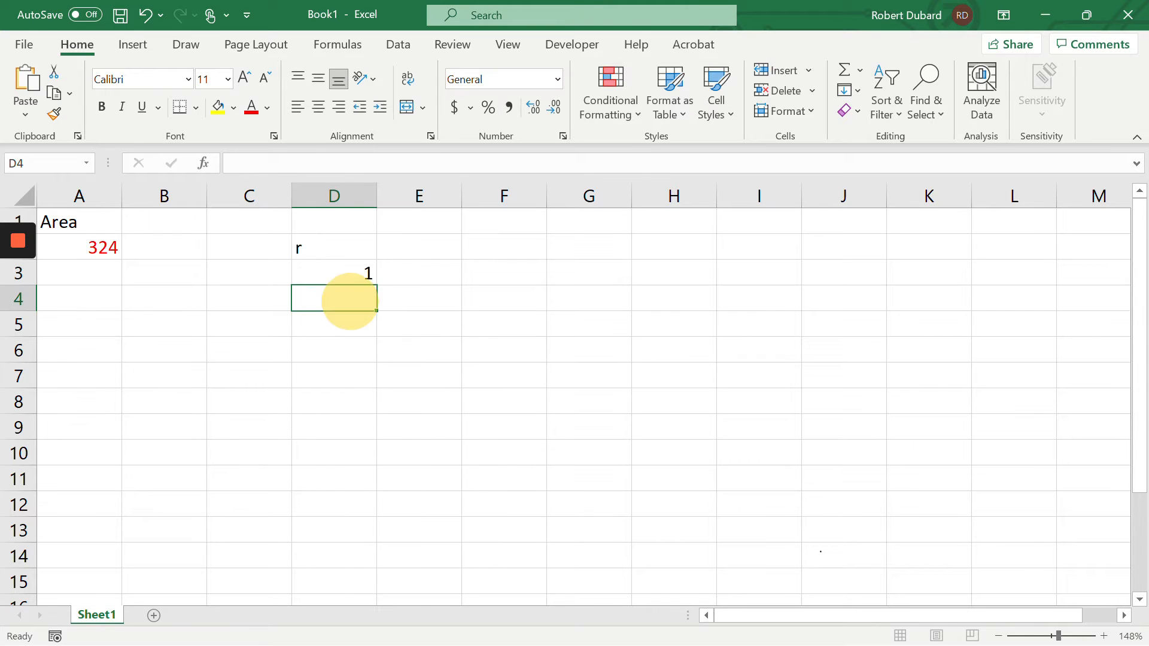
left_click(334, 272)
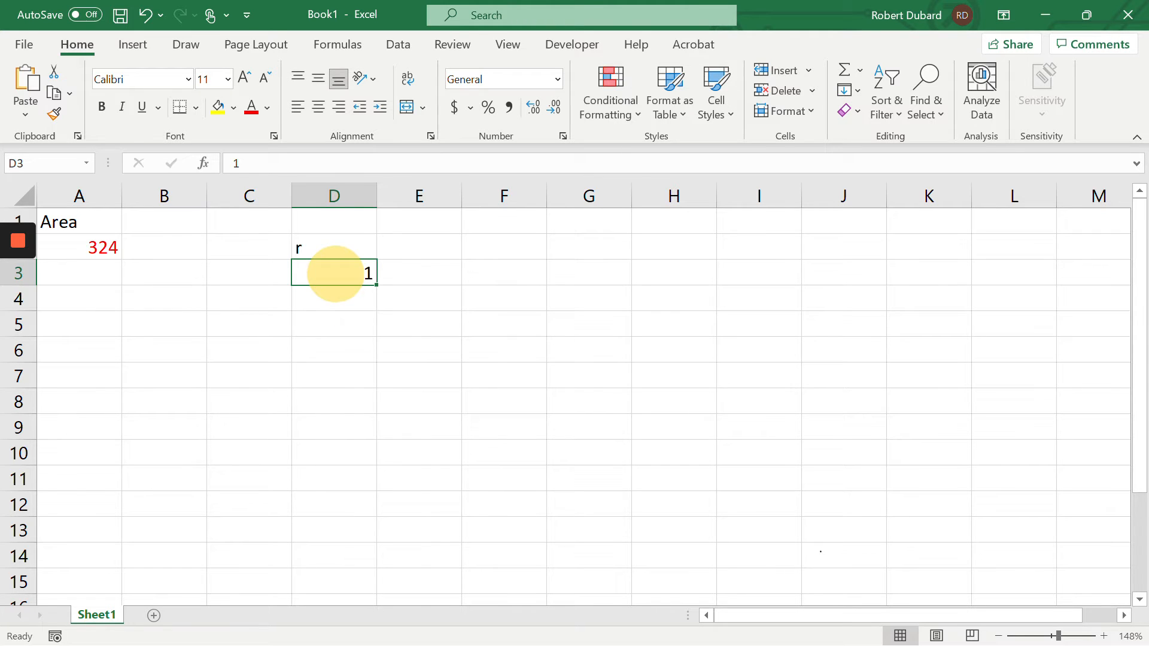
left_click(252, 109)
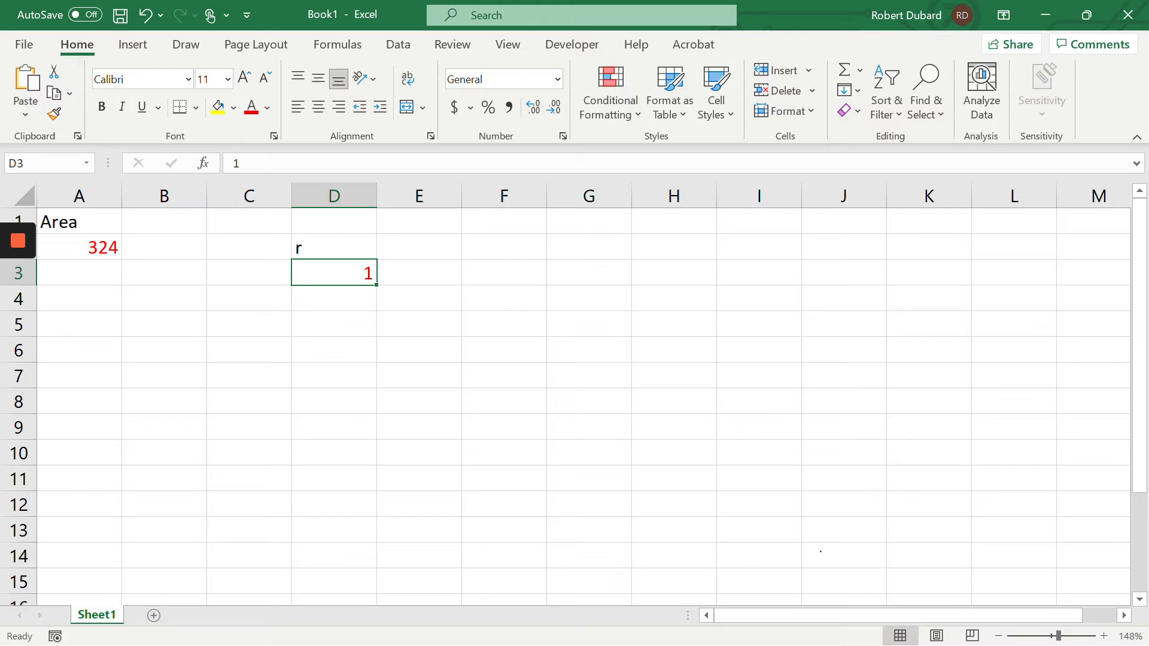
- Add the header r step in C2 with the value 1 in C3, and color that value red
left_click(247, 246)
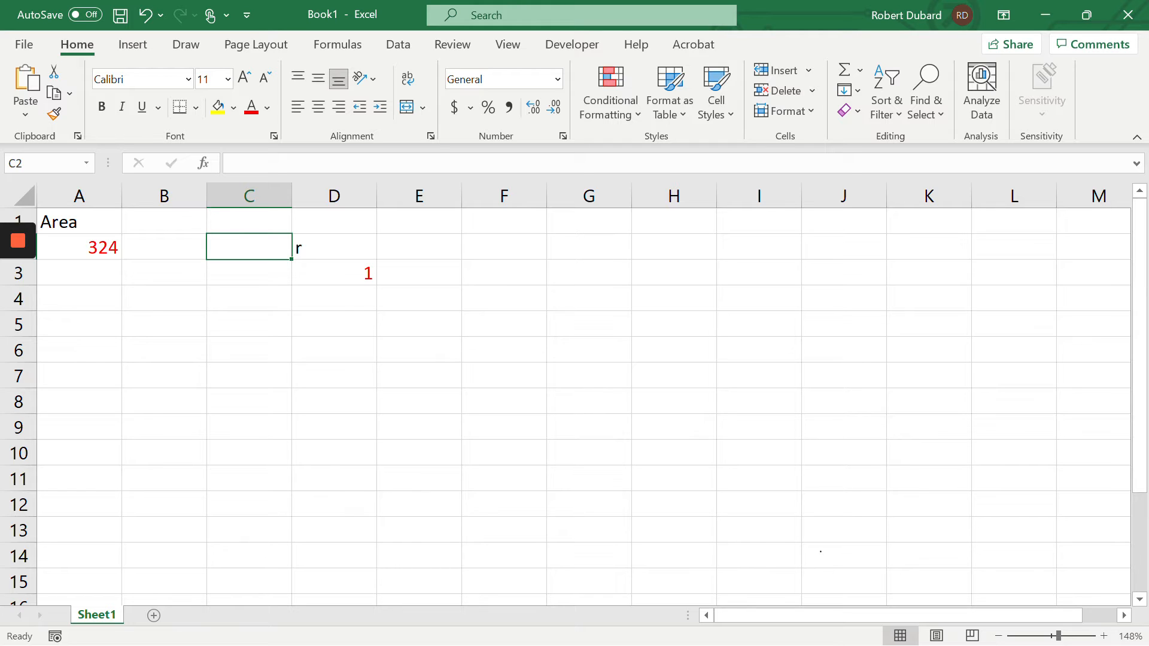
type("r e")
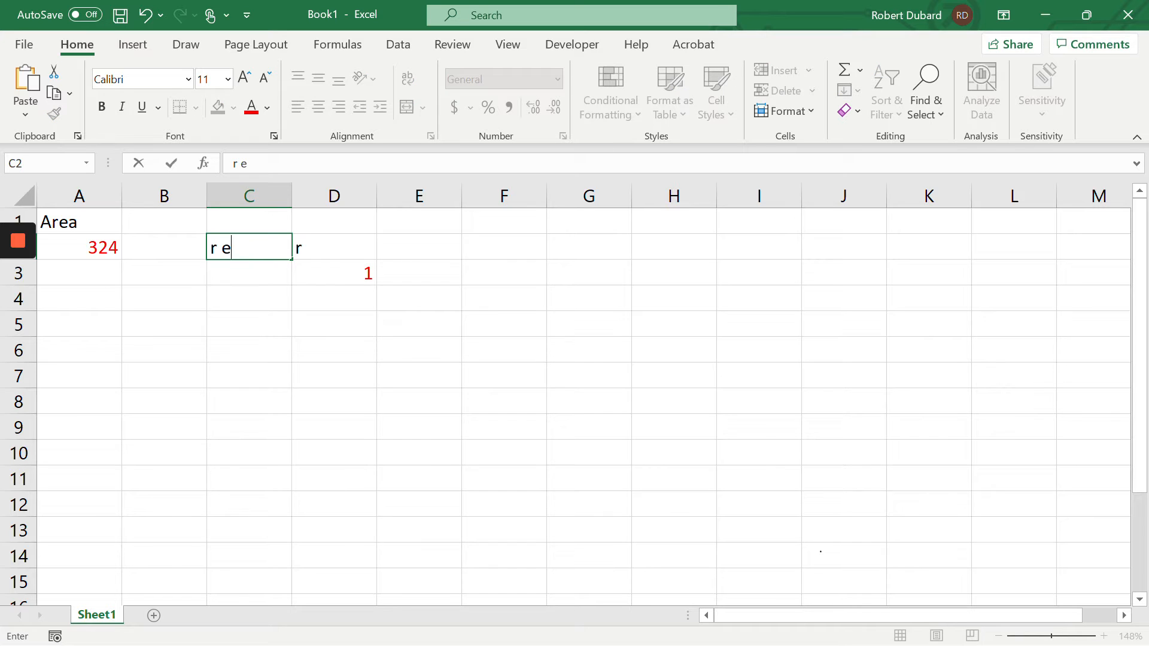
key("BackSpace")
type("step")
left_click(333, 244)
left_click(333, 274)
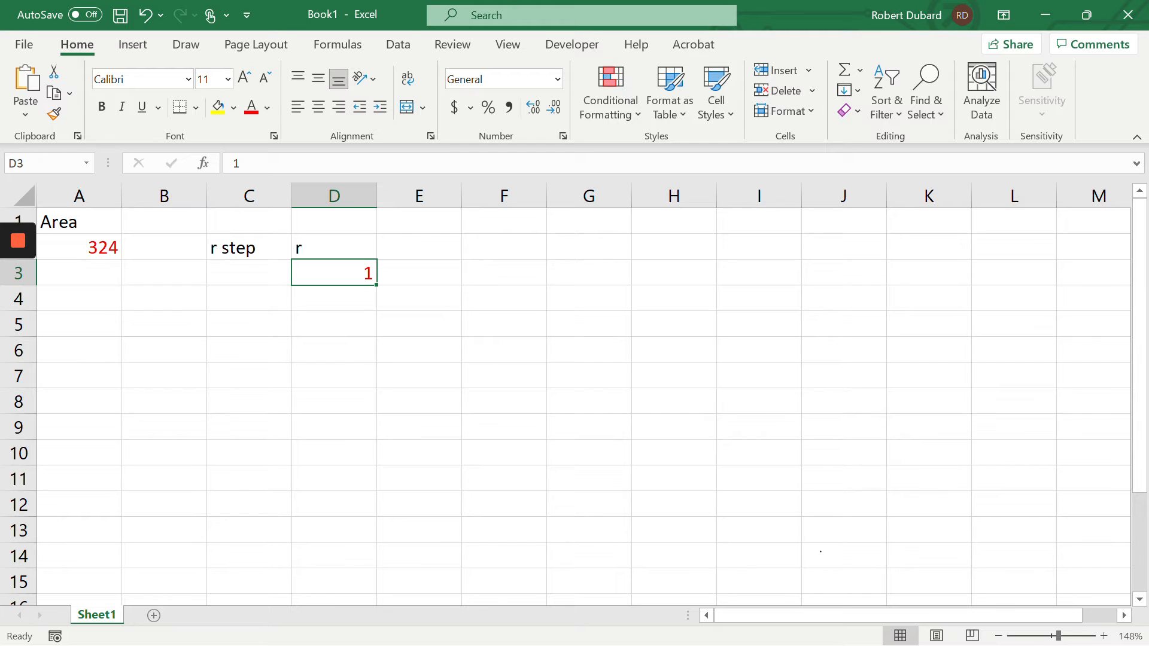
left_click(233, 270)
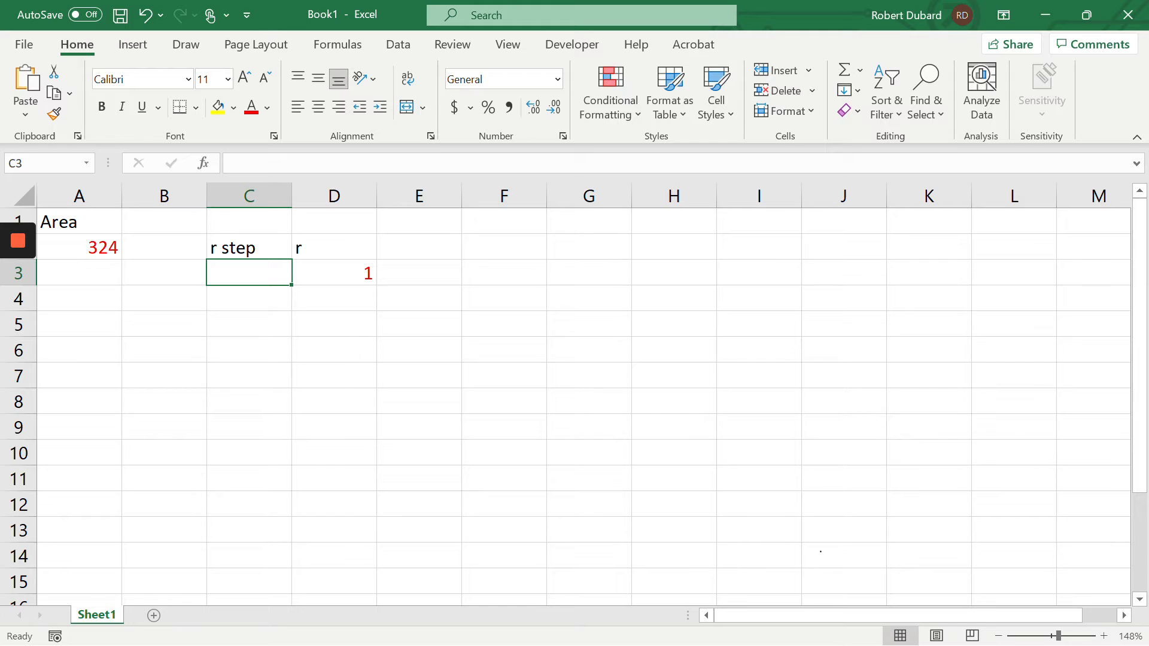
left_click(246, 257)
type("1")
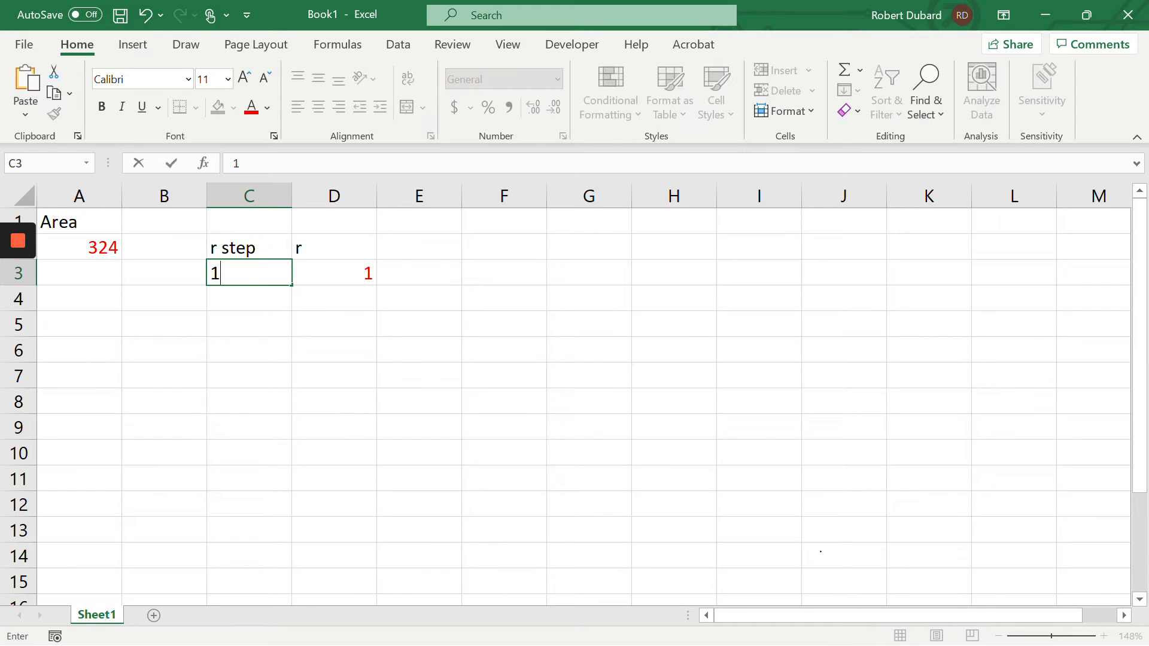
left_click(244, 343)
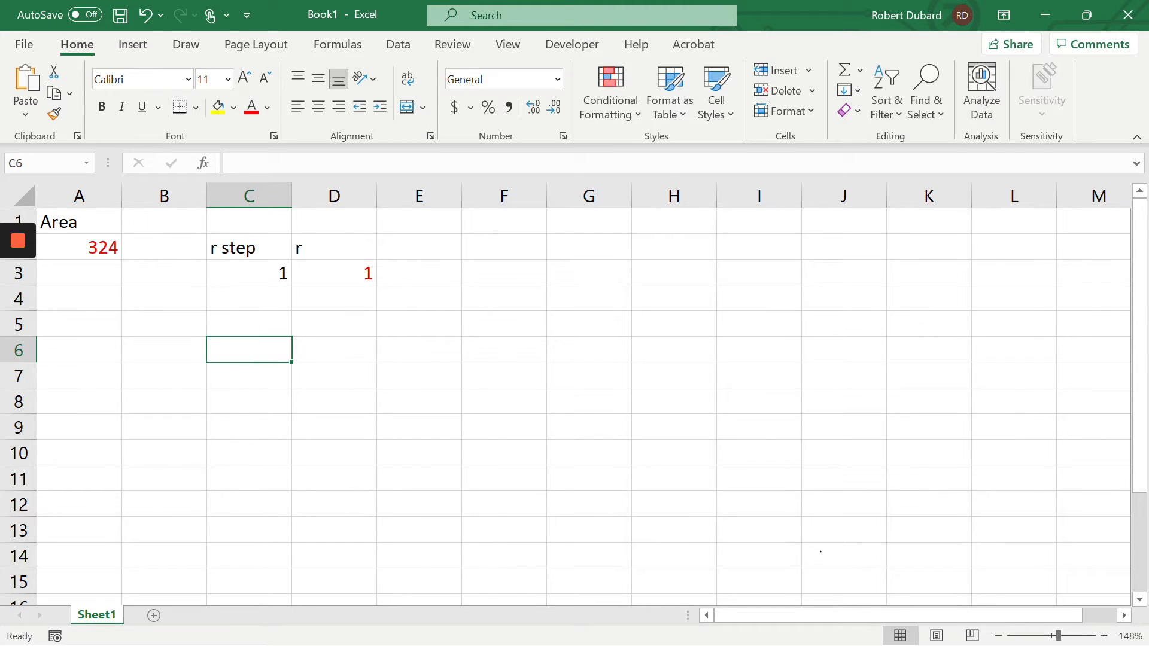
left_click(257, 272)
left_click(252, 107)
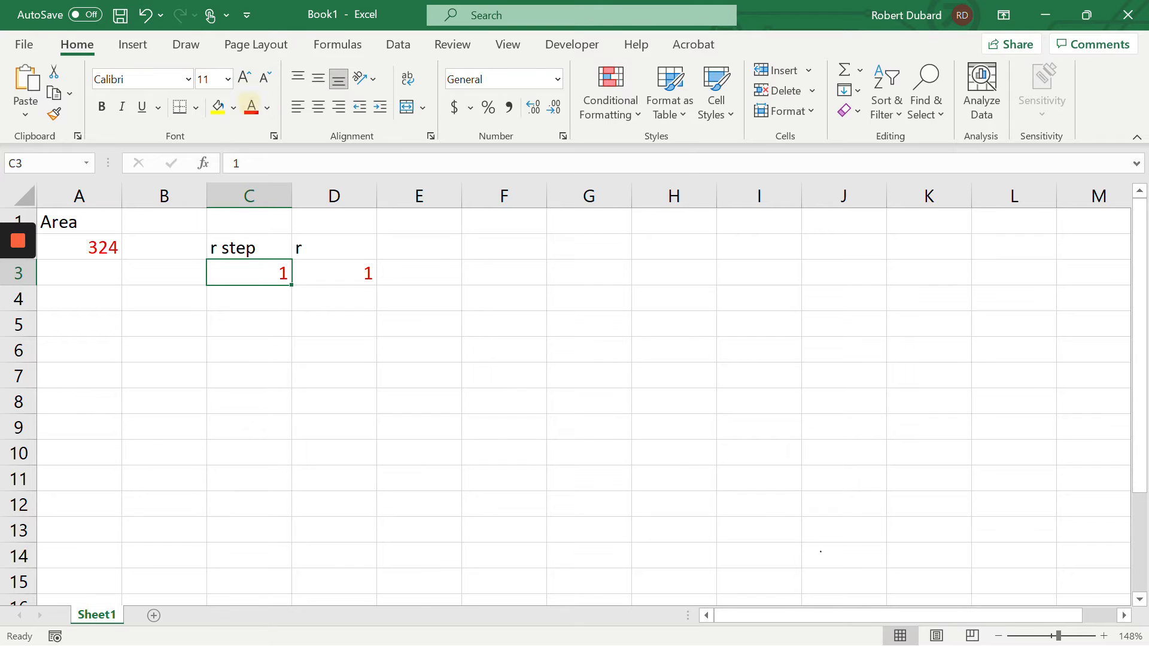
- Enter the formula =D3+$C$3 in D4 and fill it down to D13 to build the radius series
left_click(350, 299)
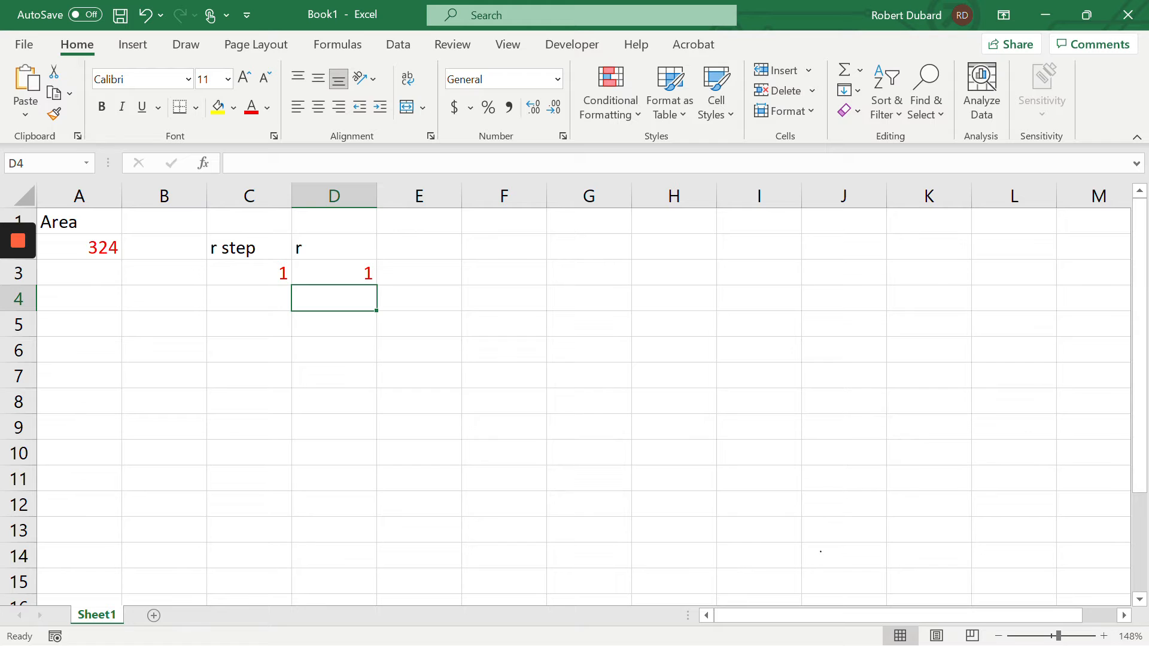
type("=")
left_click(349, 274)
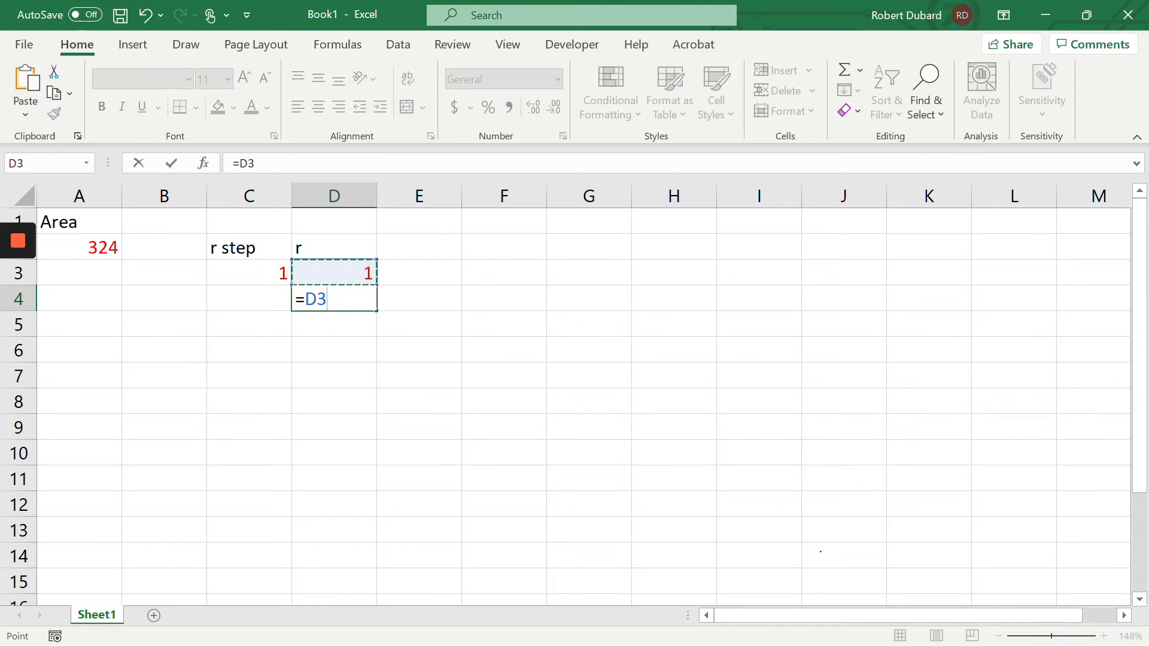
type("+")
left_click(256, 275)
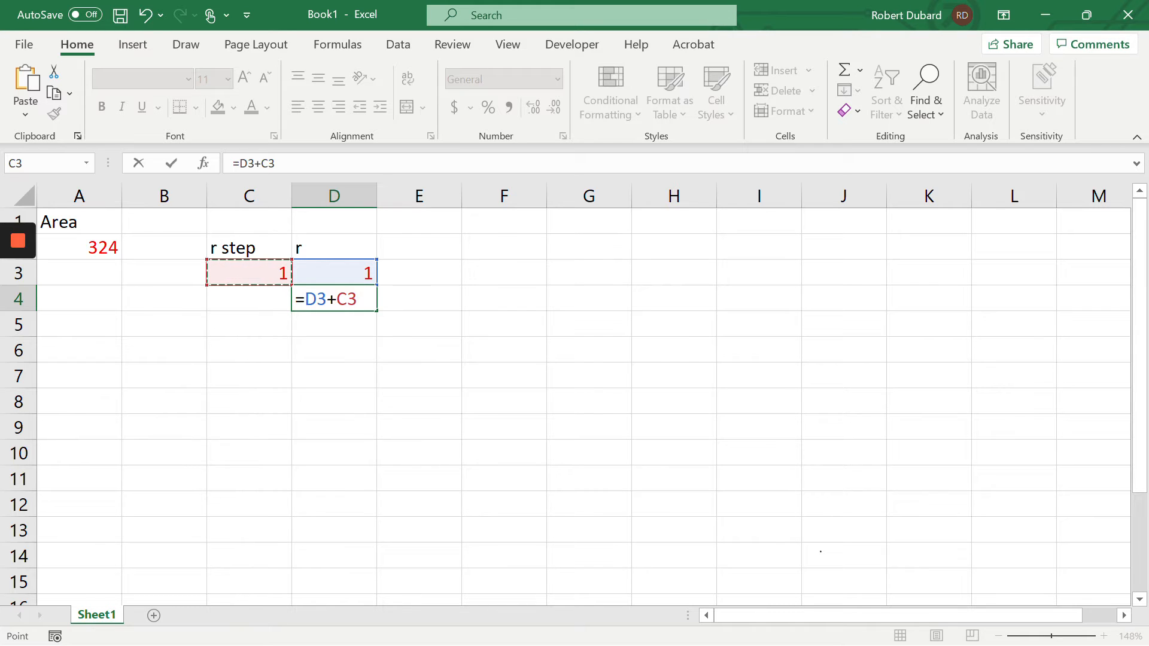
key("F4")
key("Return")
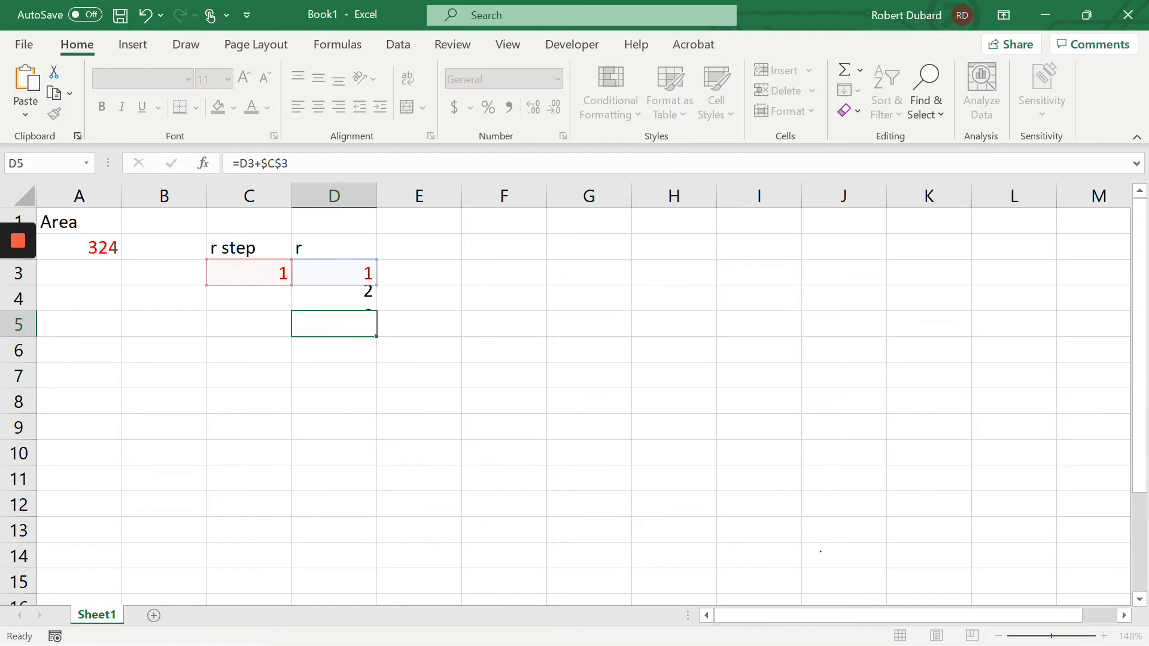
left_click(359, 299)
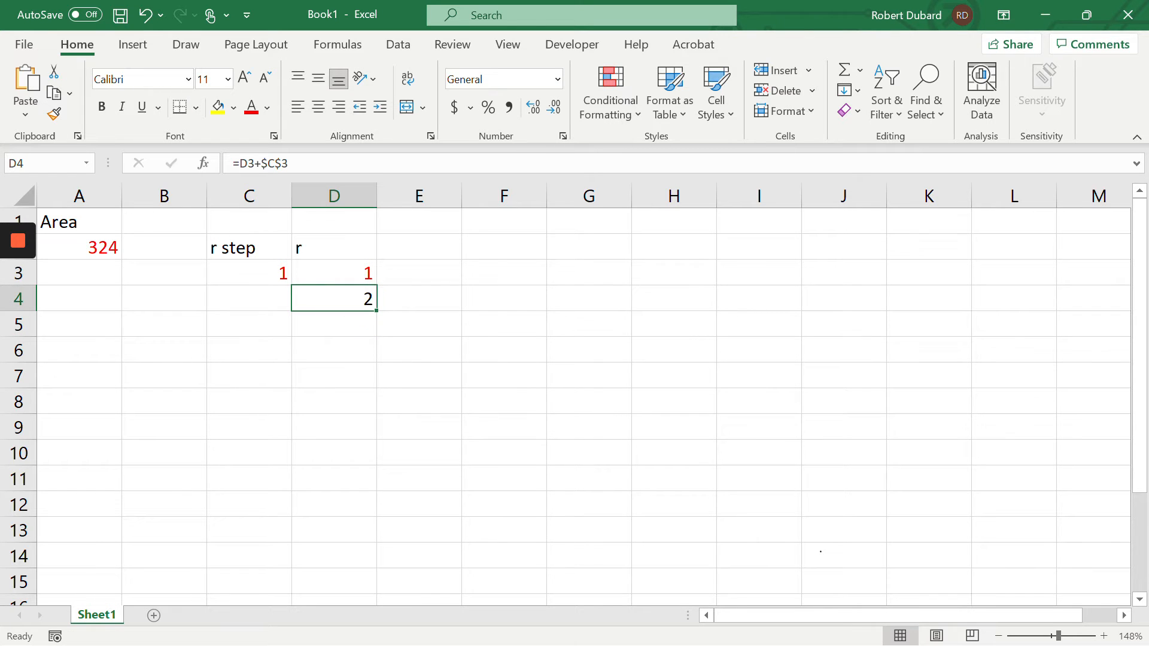
left_click_drag(376, 311, 365, 549)
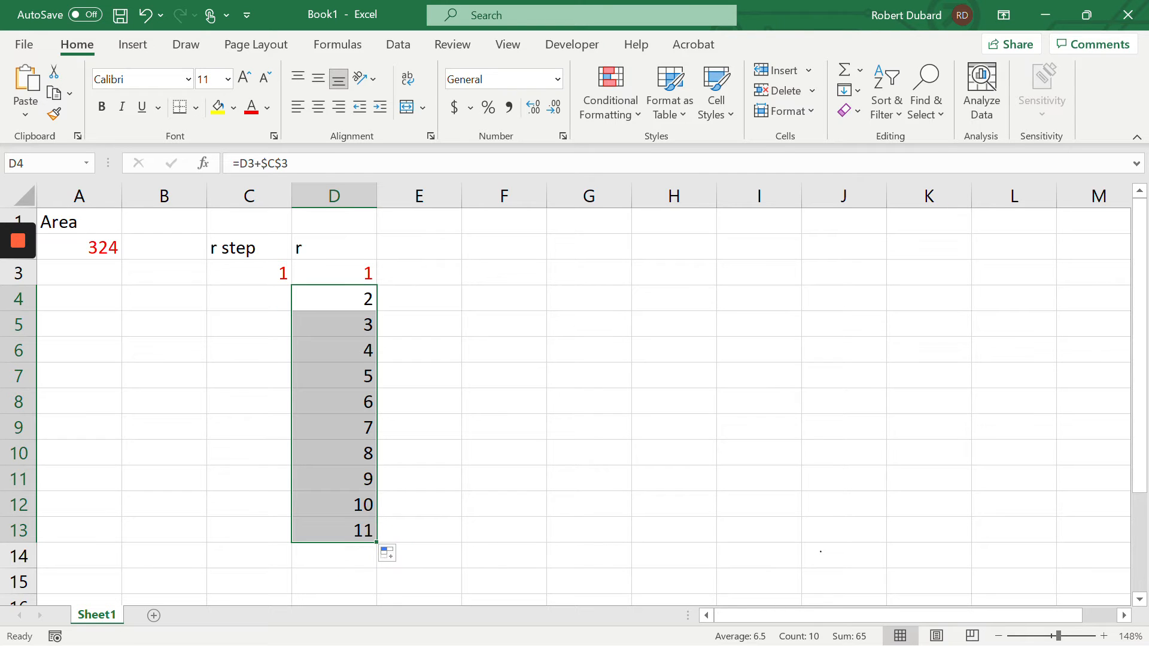
- Clear the radius in D13 and refill the cell with the formula from D12
left_click(357, 530)
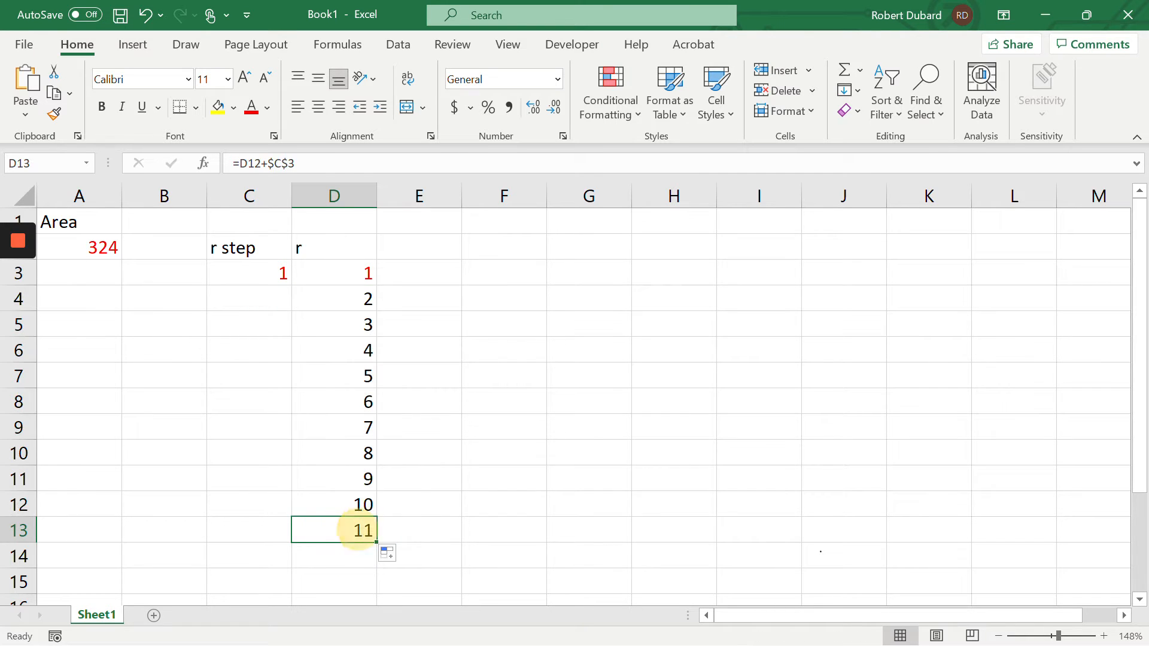
key("Delete")
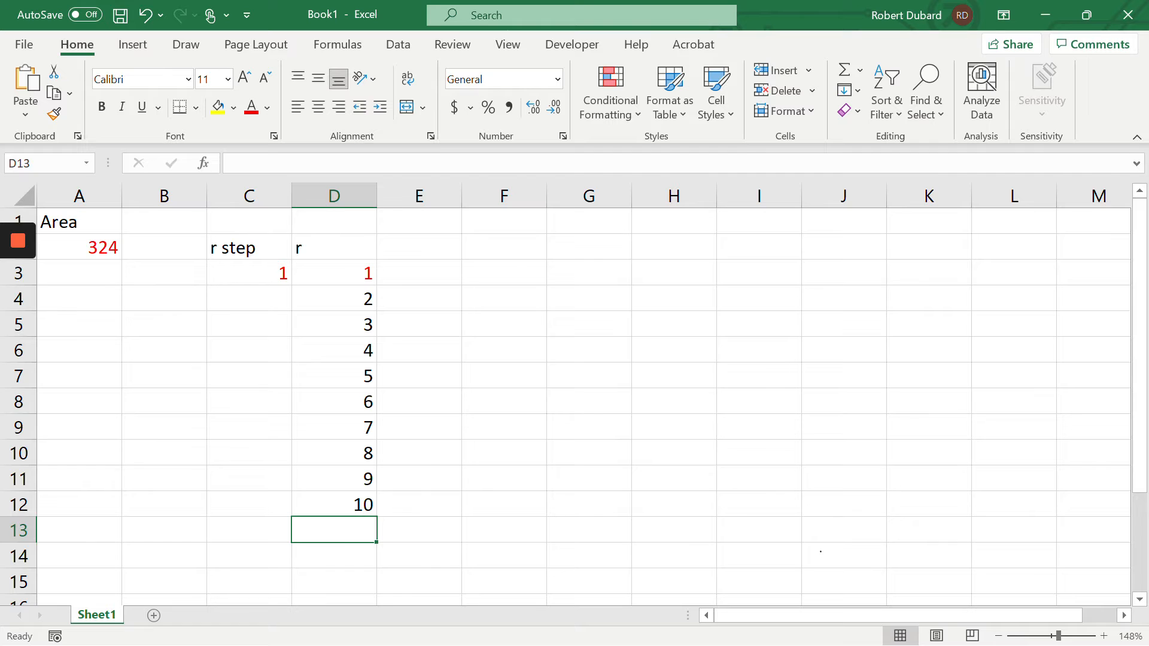
left_click(361, 505)
left_click_drag(377, 516, 372, 535)
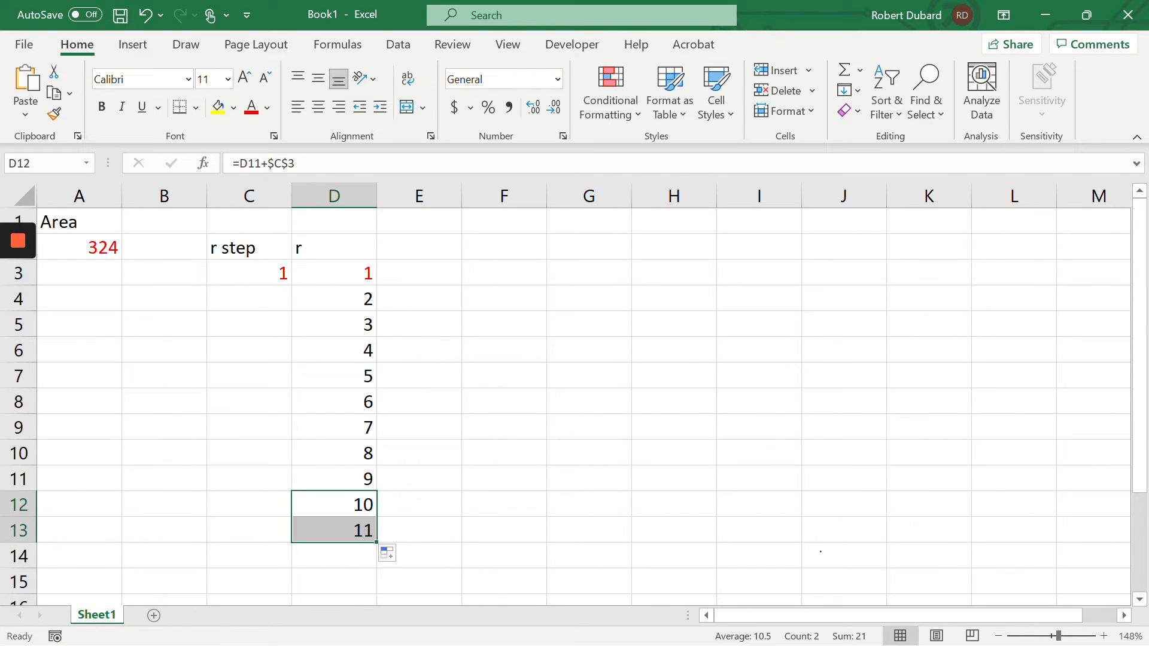
left_click(233, 325)
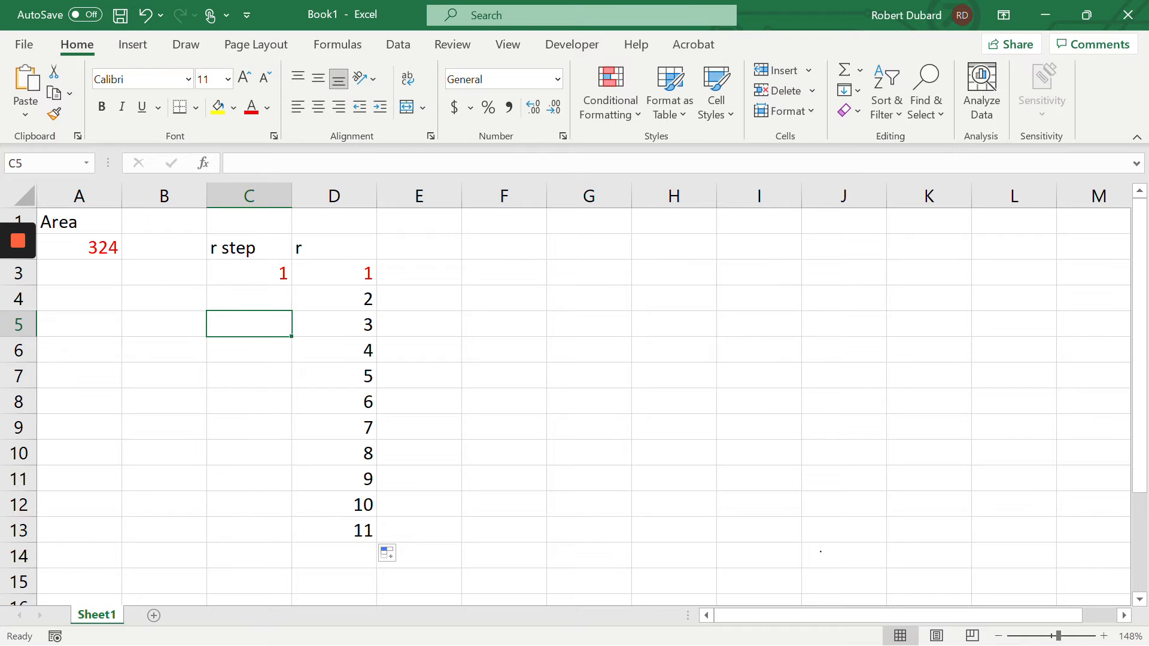
left_click(341, 274)
left_click(255, 271)
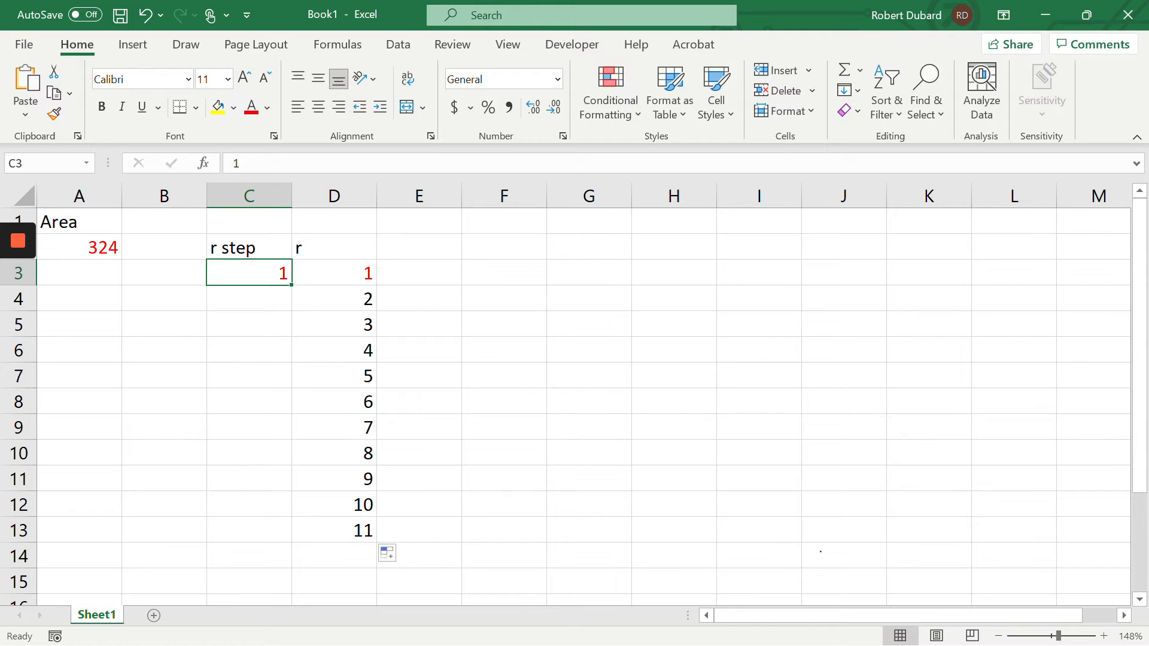
left_click(328, 271)
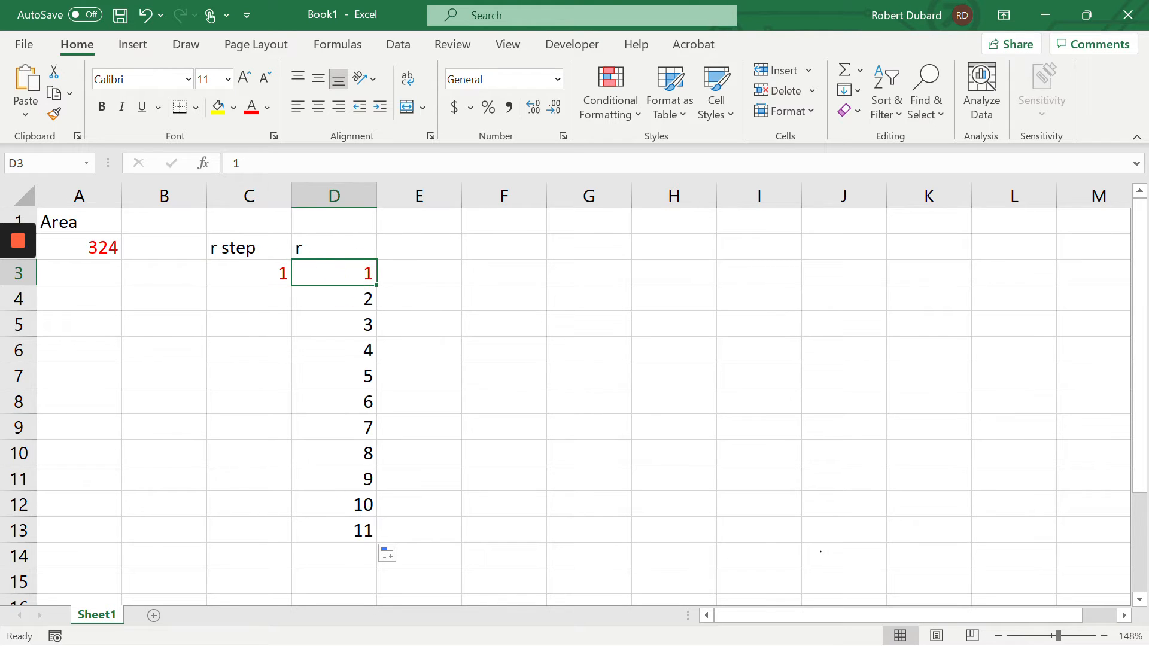
left_click(272, 273)
left_click(323, 272)
left_click(251, 270)
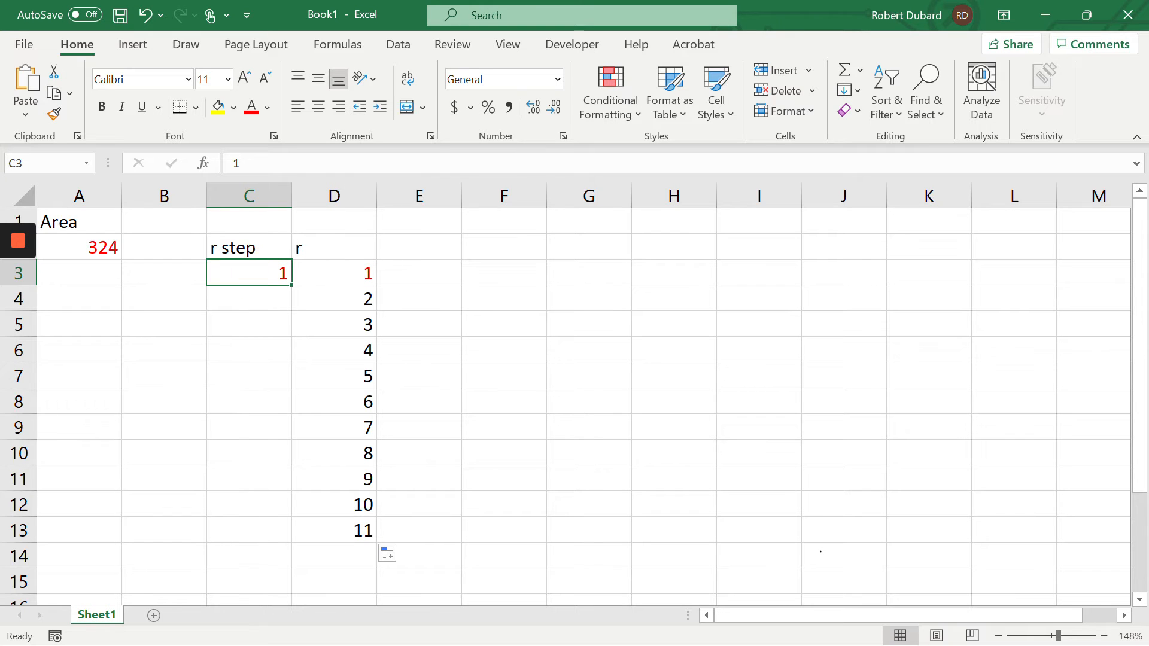
left_click(341, 268)
left_click(253, 263)
- Set the starting radius in D3 to 5 and the r step in C3 to 0.2
left_click(341, 270)
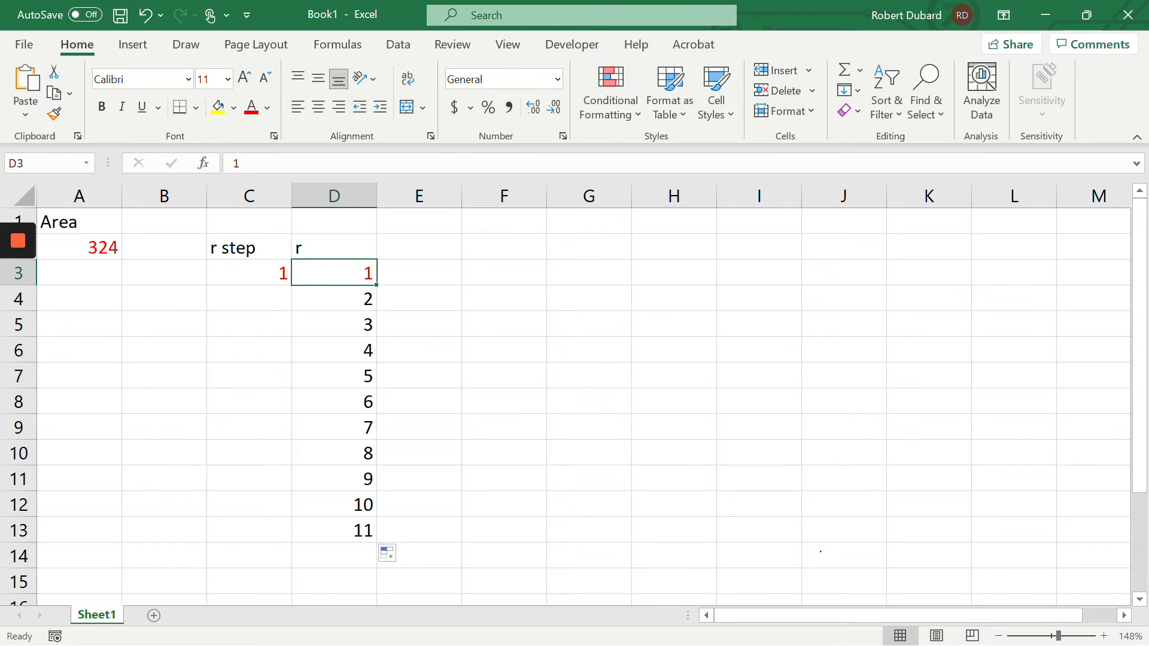
type("5")
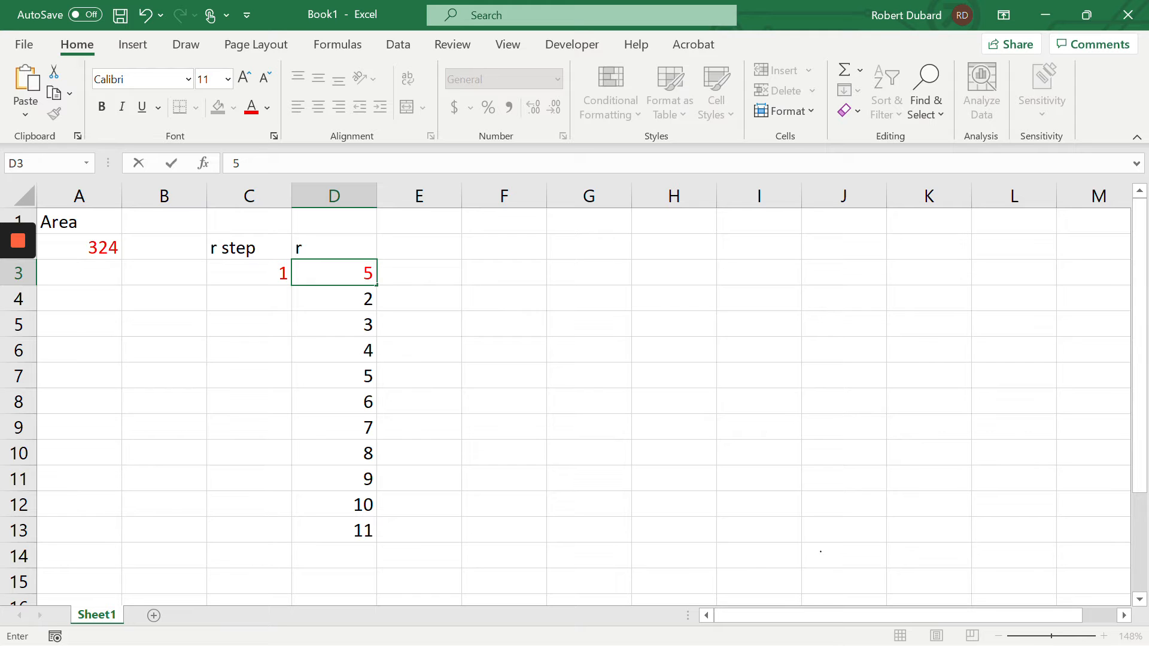
left_click(589, 295)
left_click(265, 275)
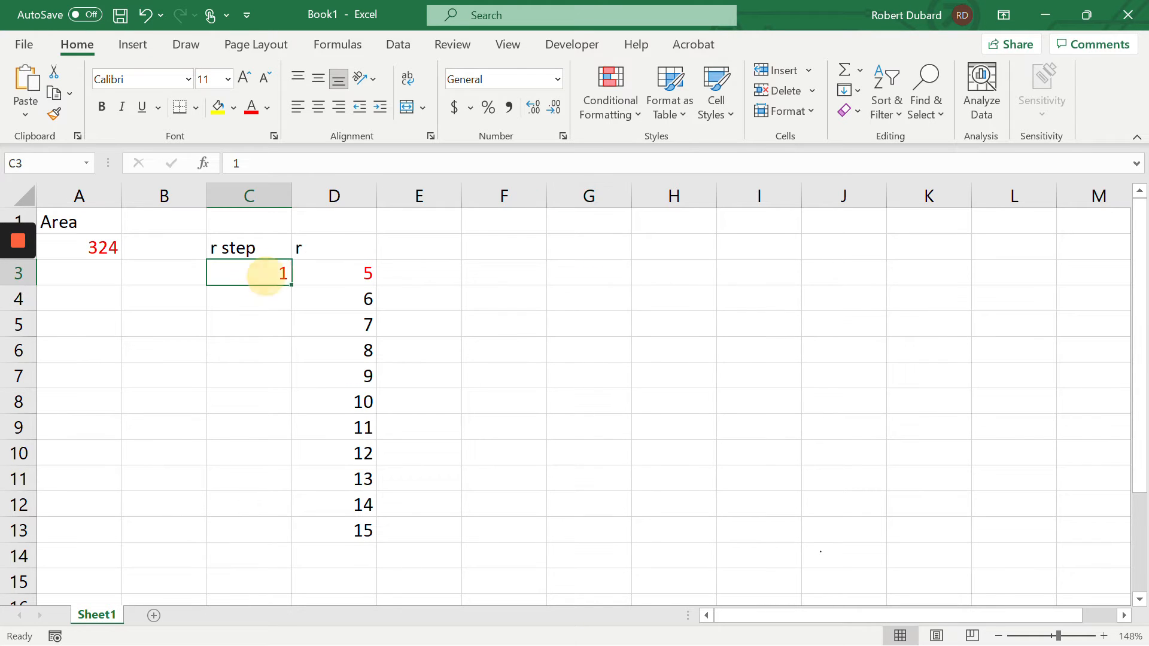
type(".2")
key("Return")
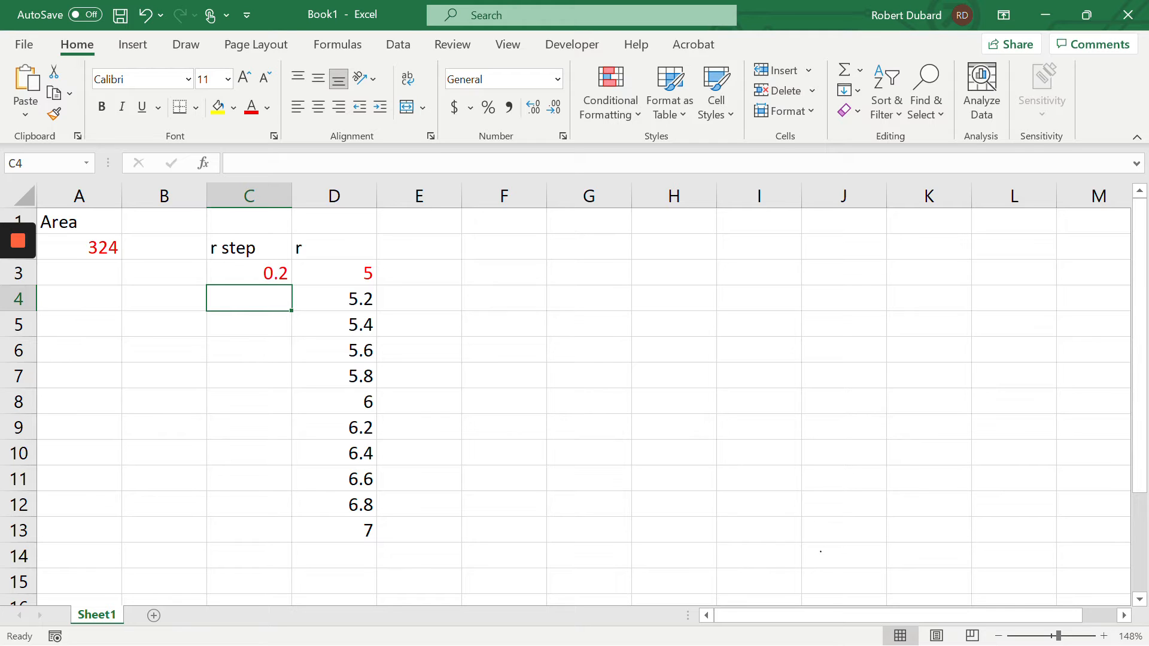
left_click(335, 271)
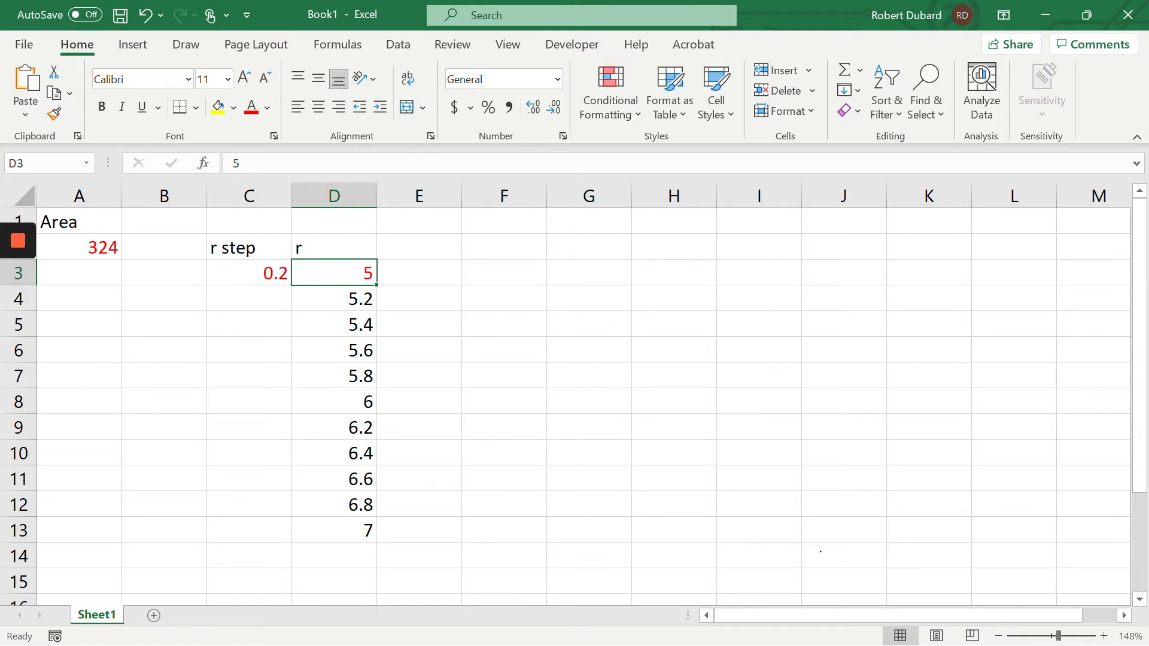
- Set the starting radius in D3 to 5.8 and the r step in C3 to 0.1
left_click(264, 271)
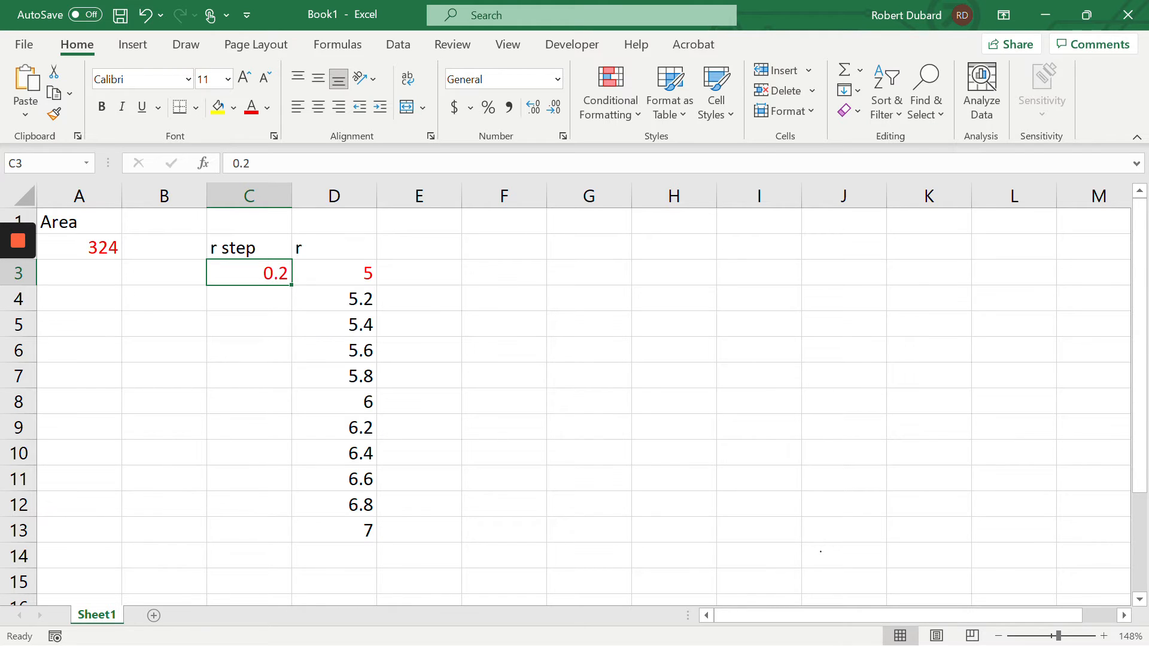
double_click(354, 271)
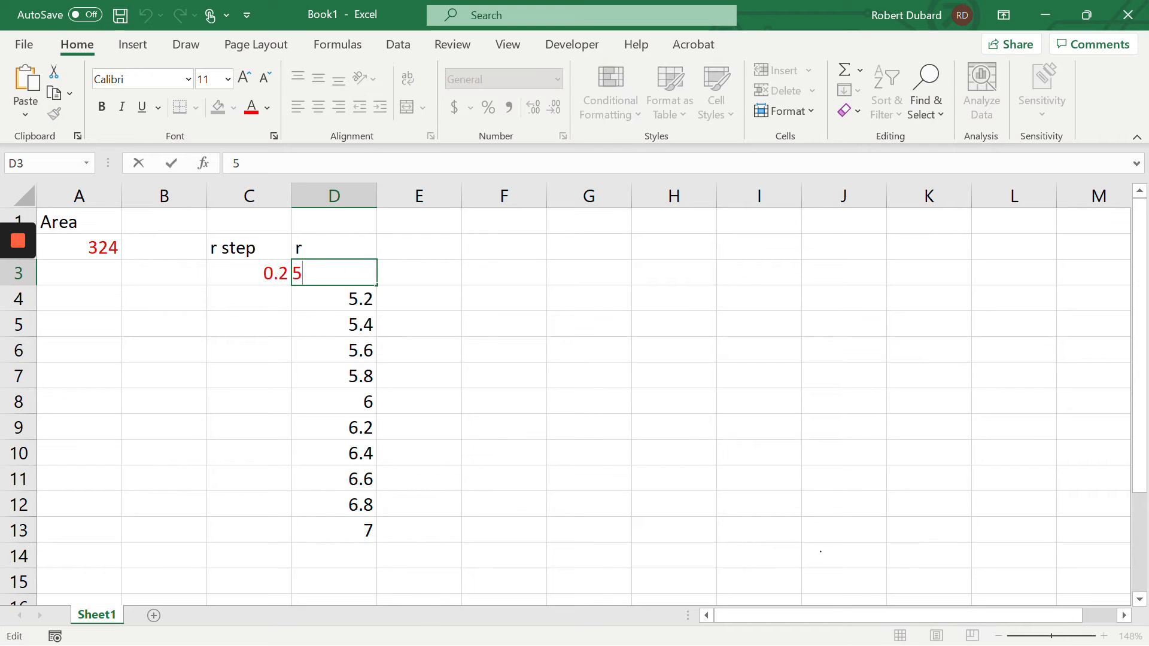
type("5.")
key("BackSpace")
key("BackSpace")
type(".8")
key("Return")
left_click(256, 274)
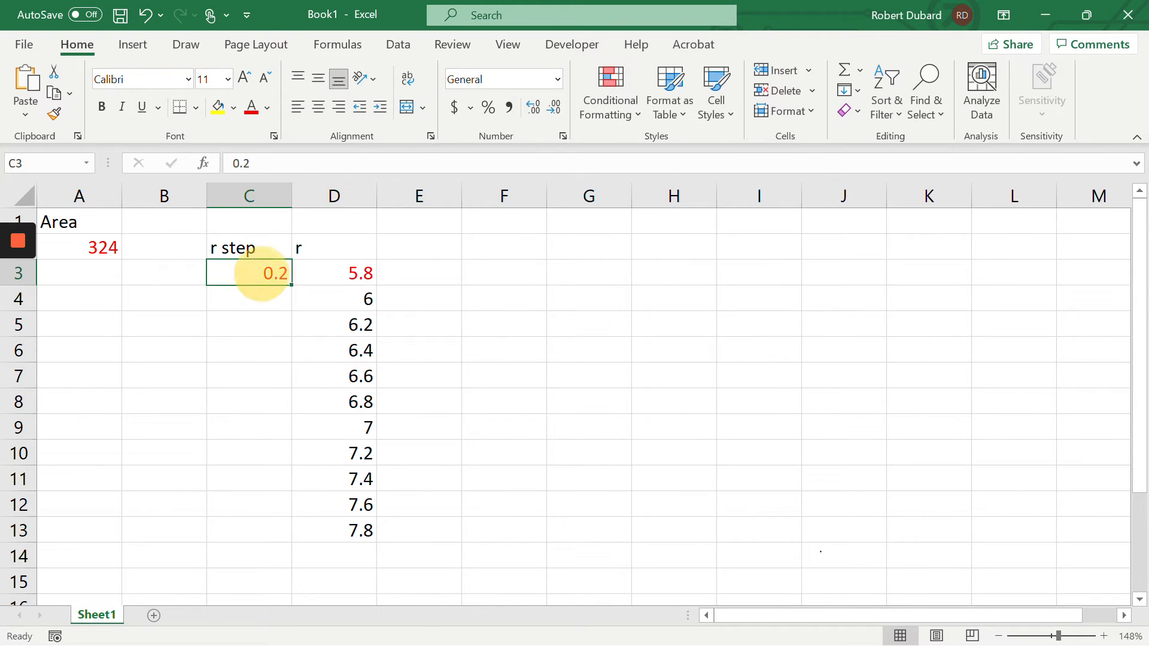
type(".1")
key("Return")
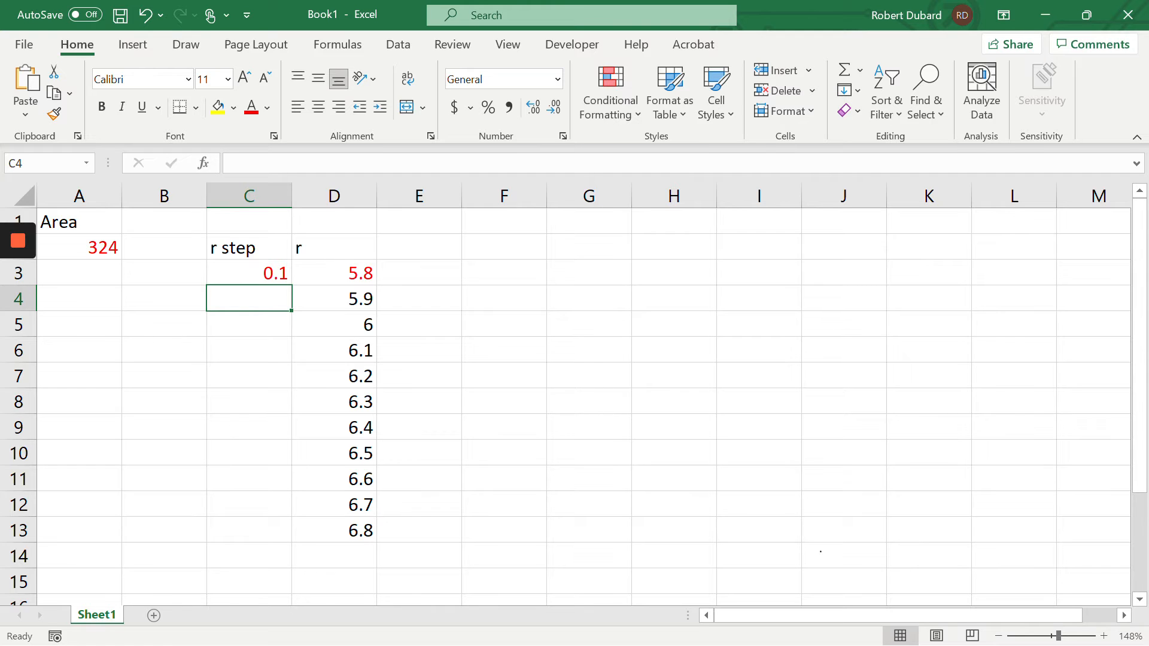
- Refine the radius series by setting the r step in C3 to 0.02
double_click(284, 267)
key("BackSpace")
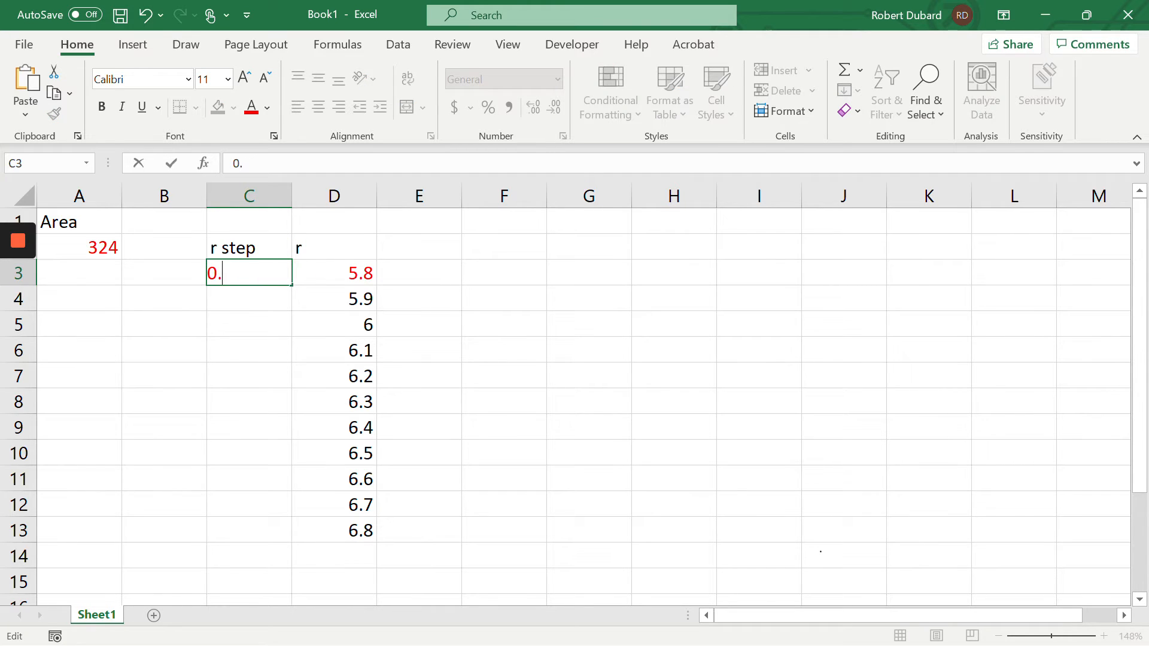
type("02")
key("Return")
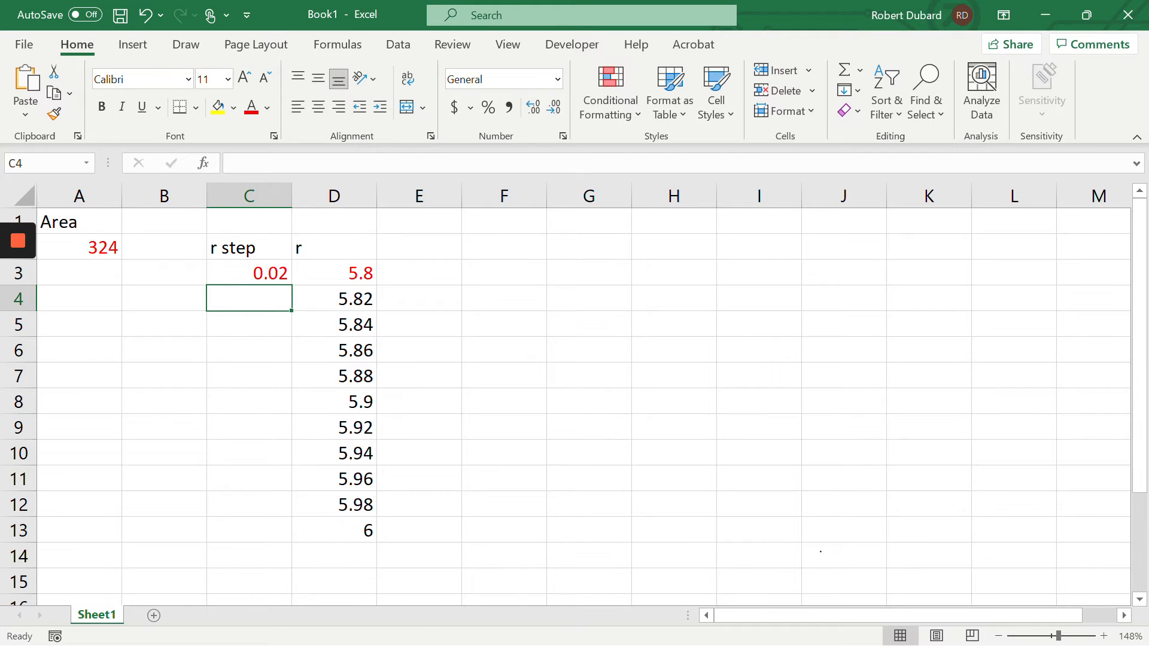
left_click(338, 265)
left_click(267, 269)
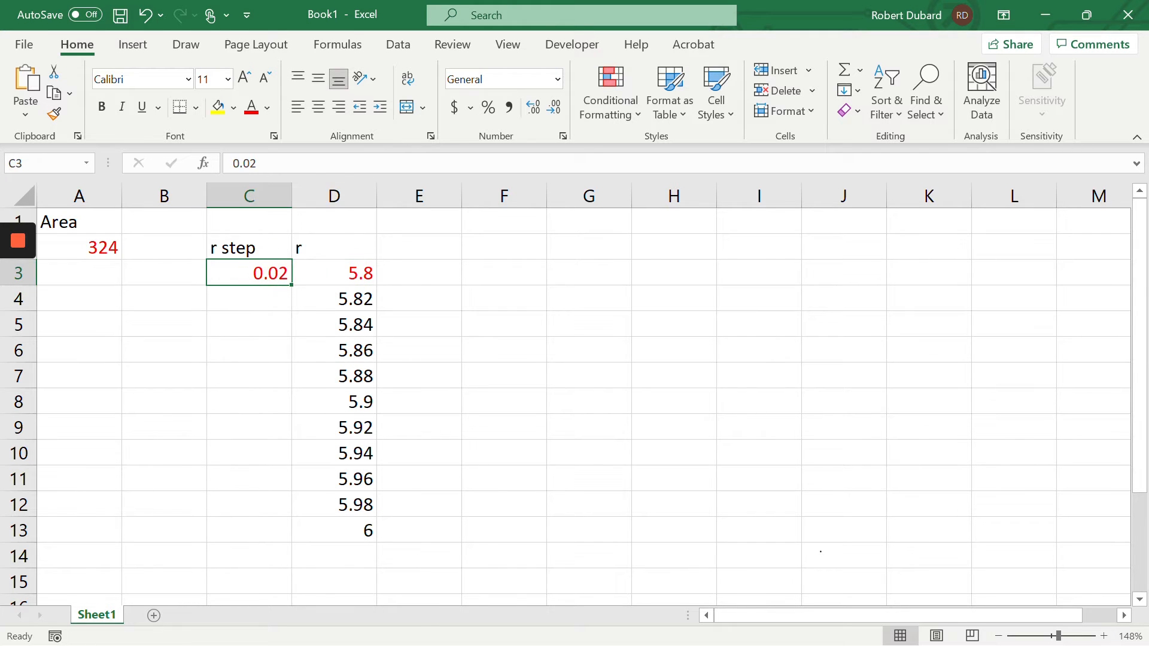
- Set both the starting radius in D3 and the r step in C3 to 1
left_click(359, 271)
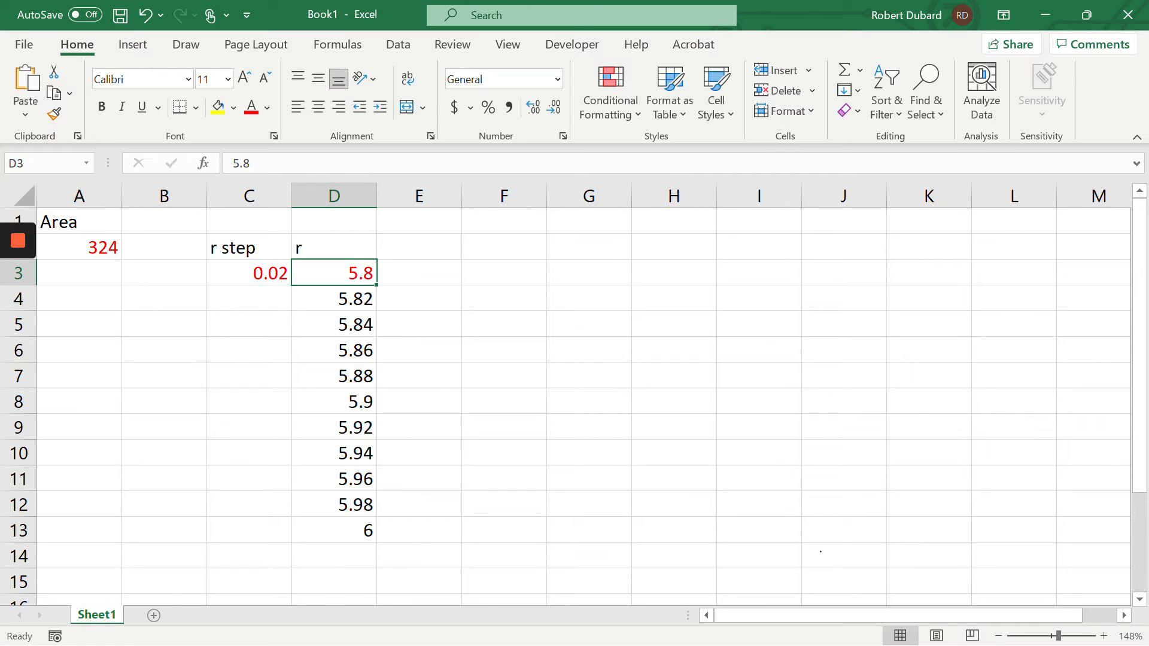
type("1")
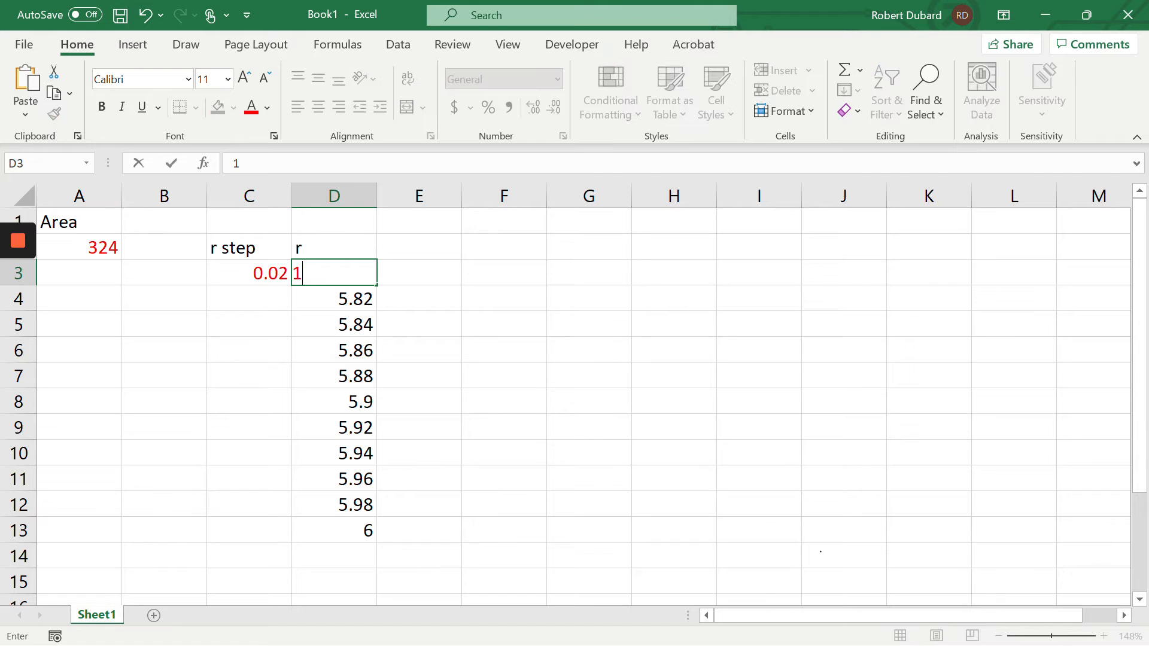
left_click(244, 269)
type("1")
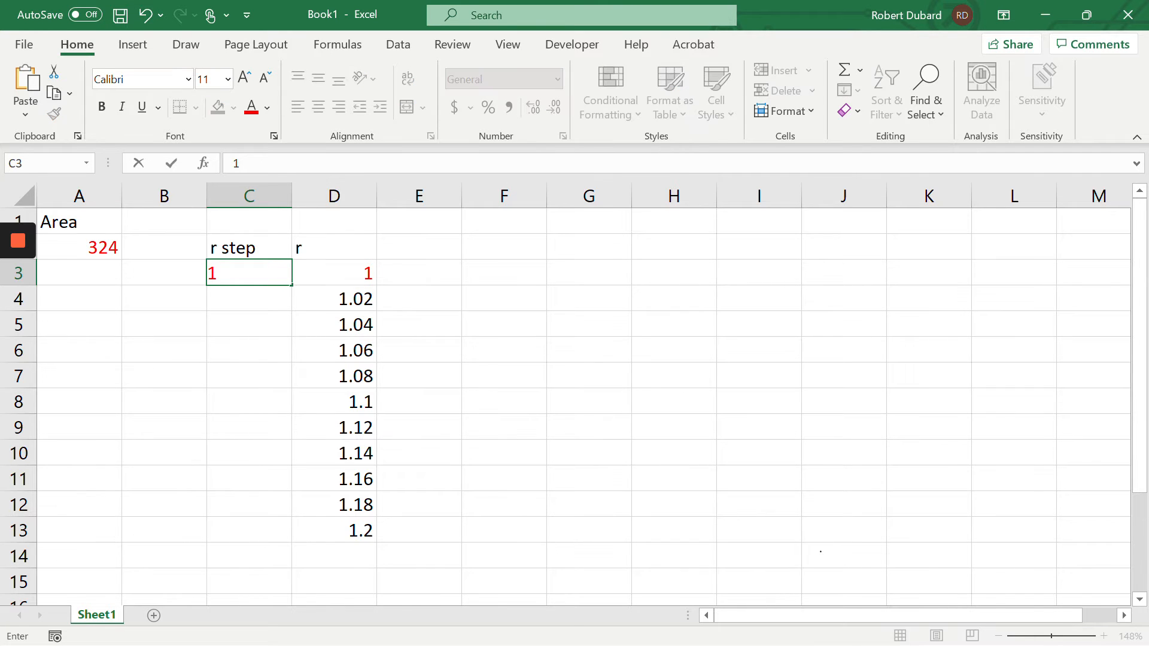
key("Tab")
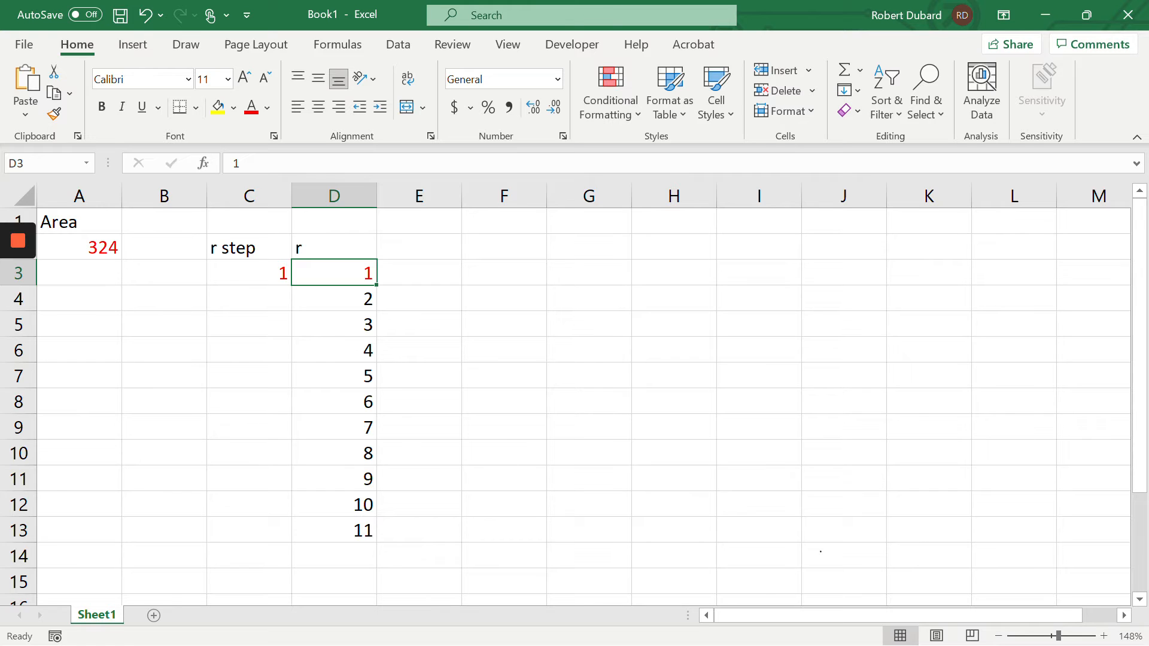
- Add the header h in E2 for the height column
left_click(423, 248)
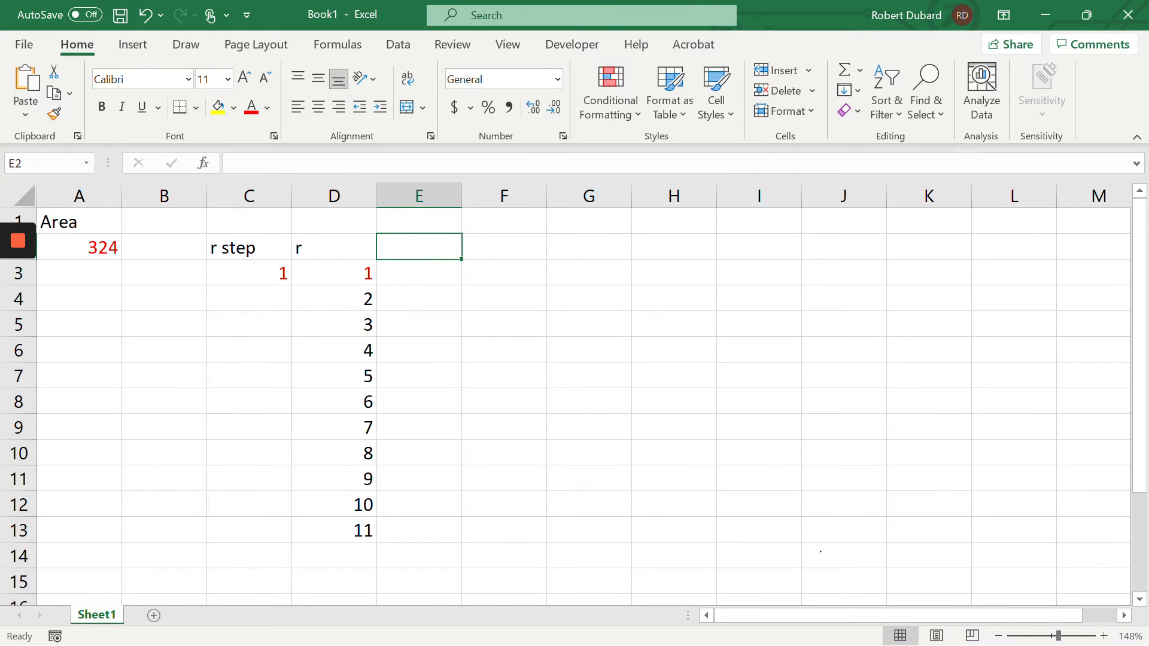
type("h")
left_click(602, 371)
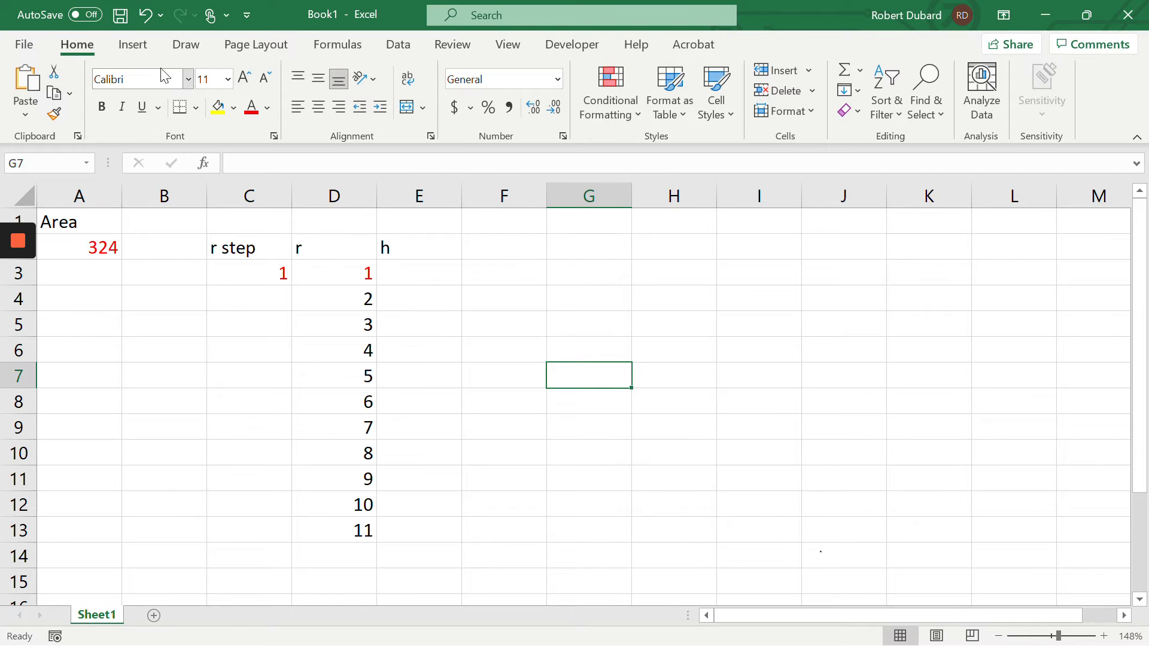
- Handwrite the surface area formula A = πr² + 2πrh with the black pen in the empty cells beside the table
left_click(180, 48)
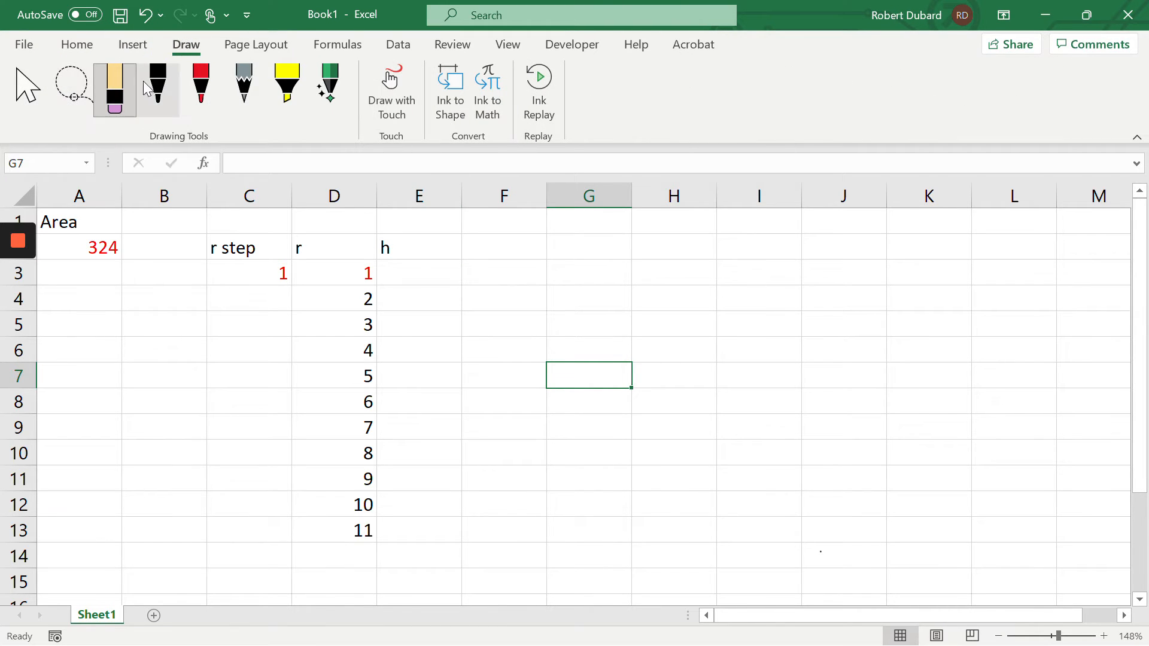
left_click(149, 79)
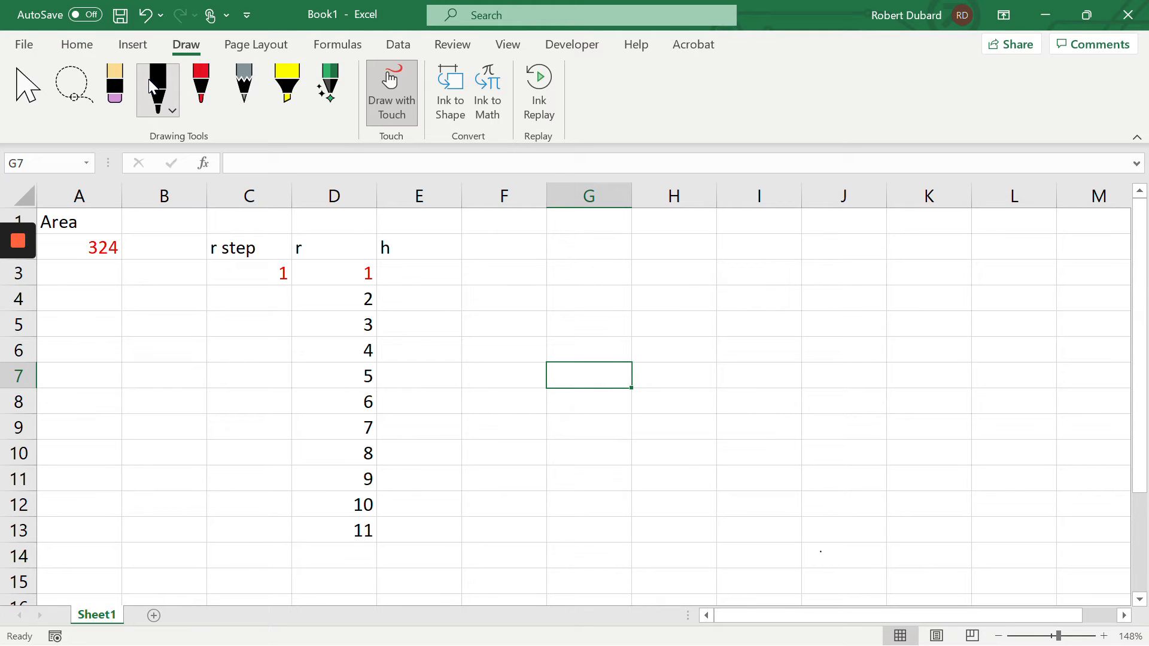
mouse_move(578, 293)
left_mouse_down()
mouse_move(592, 242)
mouse_move(604, 292)
left_mouse_up()
left_click_drag(578, 277, 631, 265)
left_click_drag(618, 279, 683, 292)
mouse_move(643, 273)
left_mouse_down()
mouse_move(679, 262)
mouse_move(704, 273)
mouse_move(730, 259)
mouse_move(761, 292)
mouse_move(772, 275)
mouse_move(808, 289)
left_mouse_up()
mouse_move(818, 269)
left_mouse_down()
mouse_move(824, 292)
mouse_move(838, 291)
left_mouse_up()
left_click_drag(805, 274, 835, 262)
mouse_move(851, 268)
left_mouse_down()
mouse_move(860, 290)
mouse_move(865, 269)
left_mouse_up()
left_click_drag(883, 235, 910, 295)
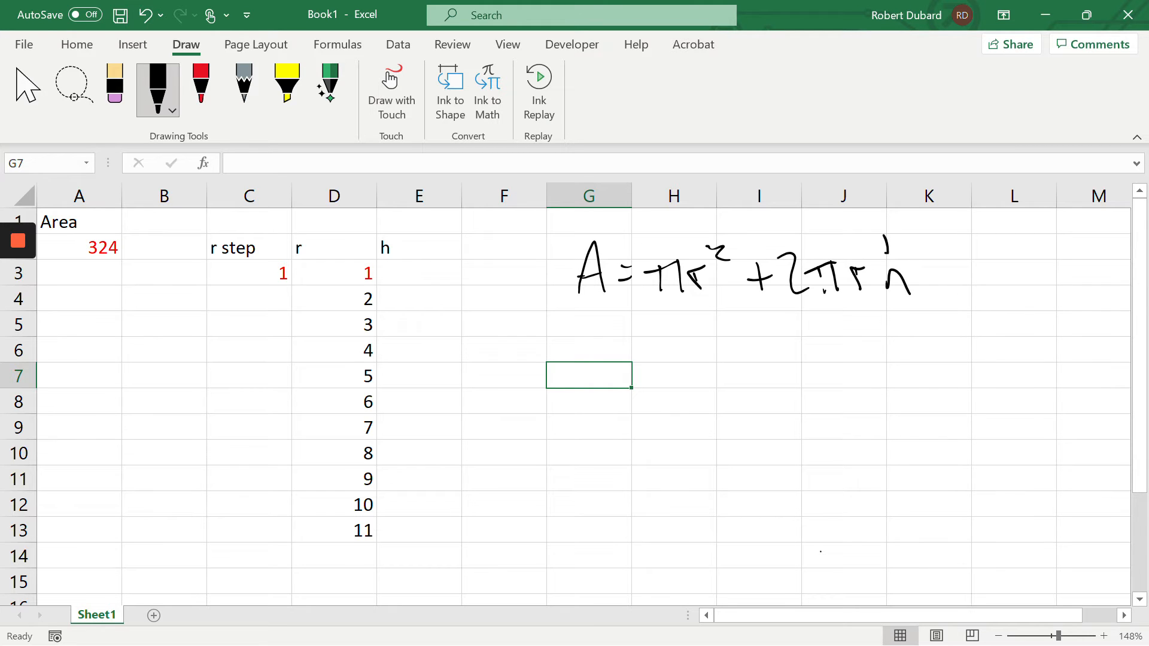
left_click_drag(886, 251, 888, 284)
- Circle the area value in A2 and underline both r terms in the handwritten formula
mouse_move(93, 275)
left_mouse_down()
mouse_move(96, 224)
mouse_move(94, 272)
left_mouse_up()
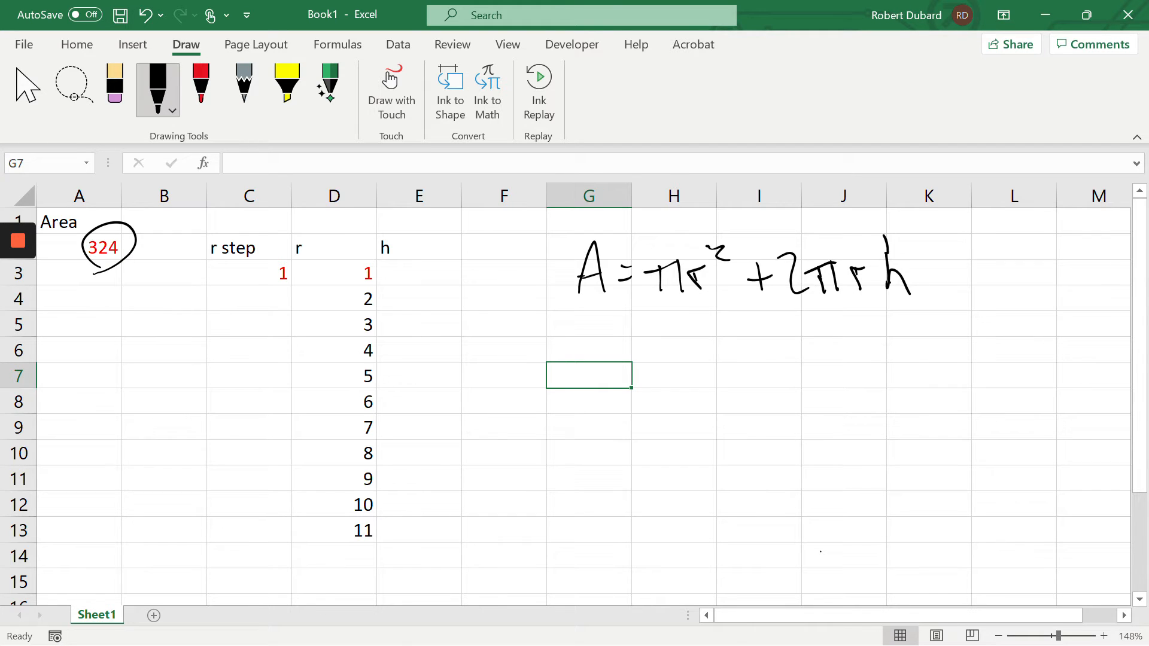
left_click_drag(694, 299, 712, 296)
left_click_drag(856, 303, 865, 300)
- Handwrite A − πr² beneath the surface area formula to begin isolating h
mouse_move(577, 347)
left_mouse_down()
mouse_move(589, 317)
mouse_move(597, 349)
left_mouse_up()
mouse_move(581, 336)
left_mouse_down()
mouse_move(629, 352)
mouse_move(653, 332)
mouse_move(657, 355)
left_mouse_up()
mouse_move(656, 341)
left_mouse_down()
mouse_move(676, 319)
mouse_move(683, 335)
left_mouse_up()
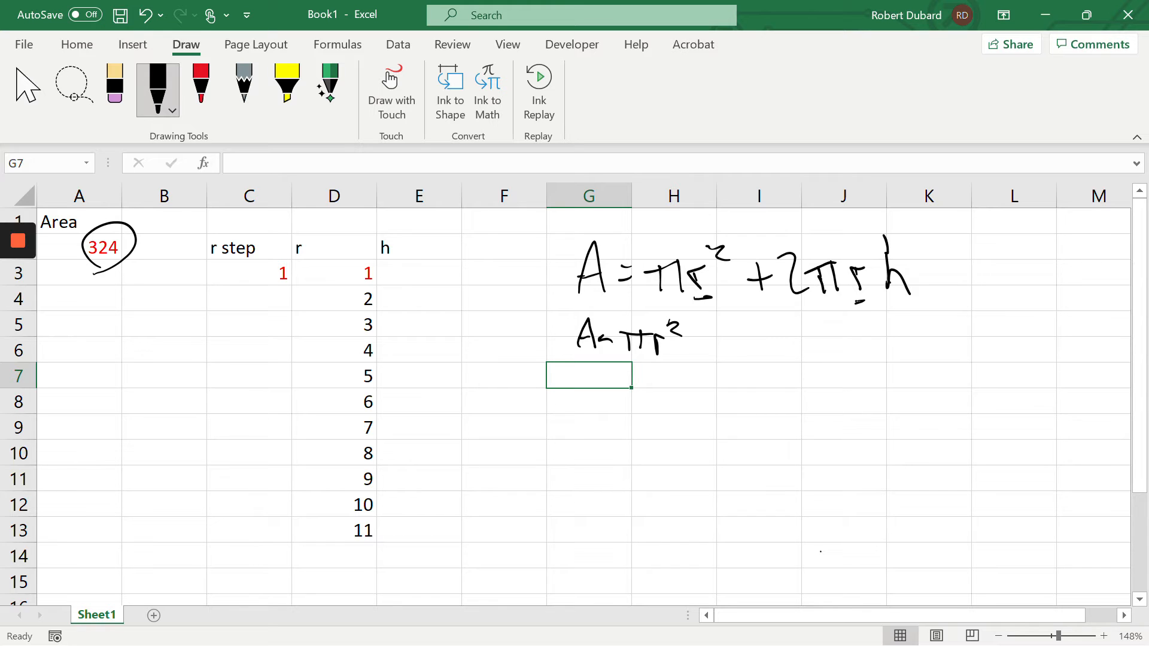
left_click_drag(664, 350, 725, 347)
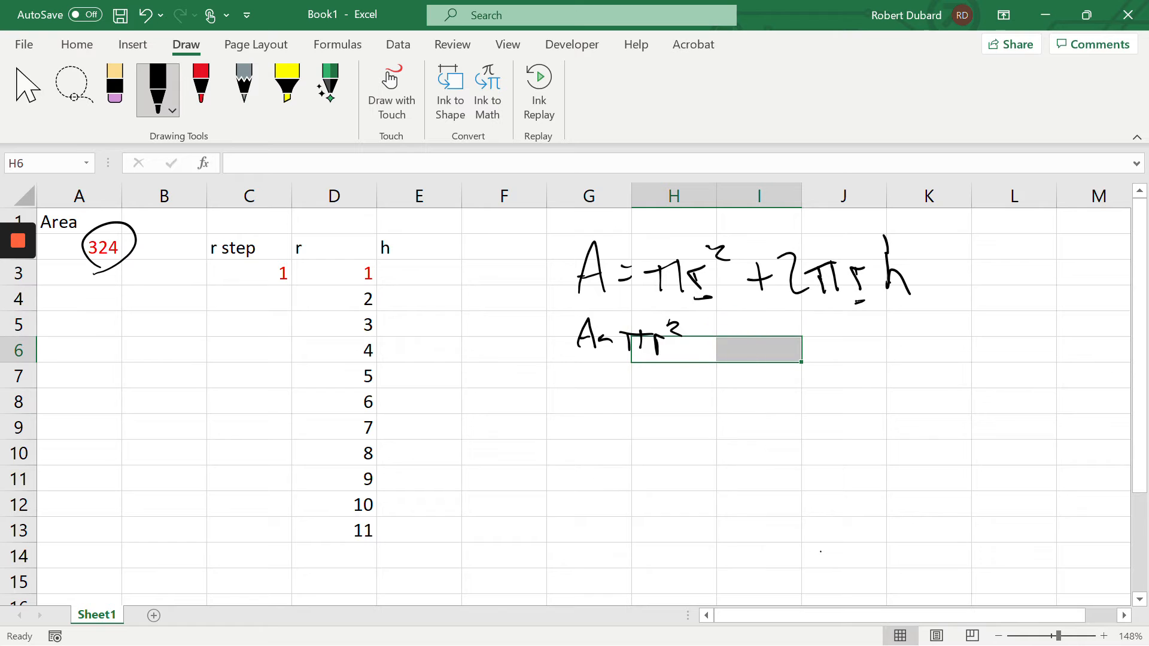
left_click(546, 429)
left_click(694, 347)
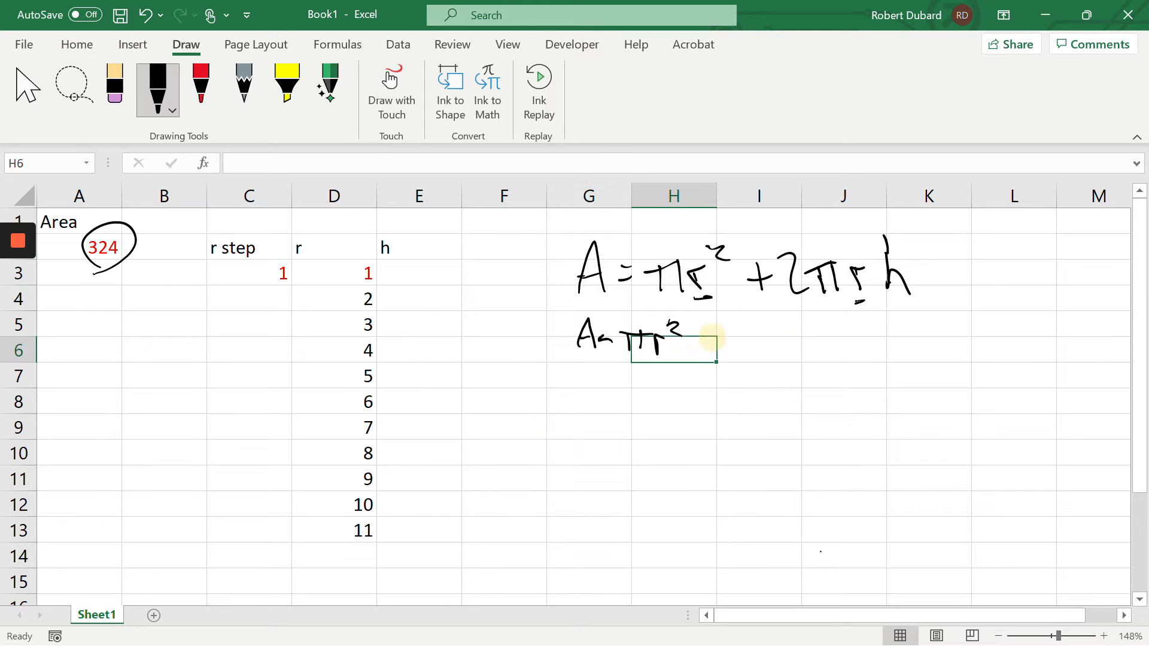
left_click(159, 84)
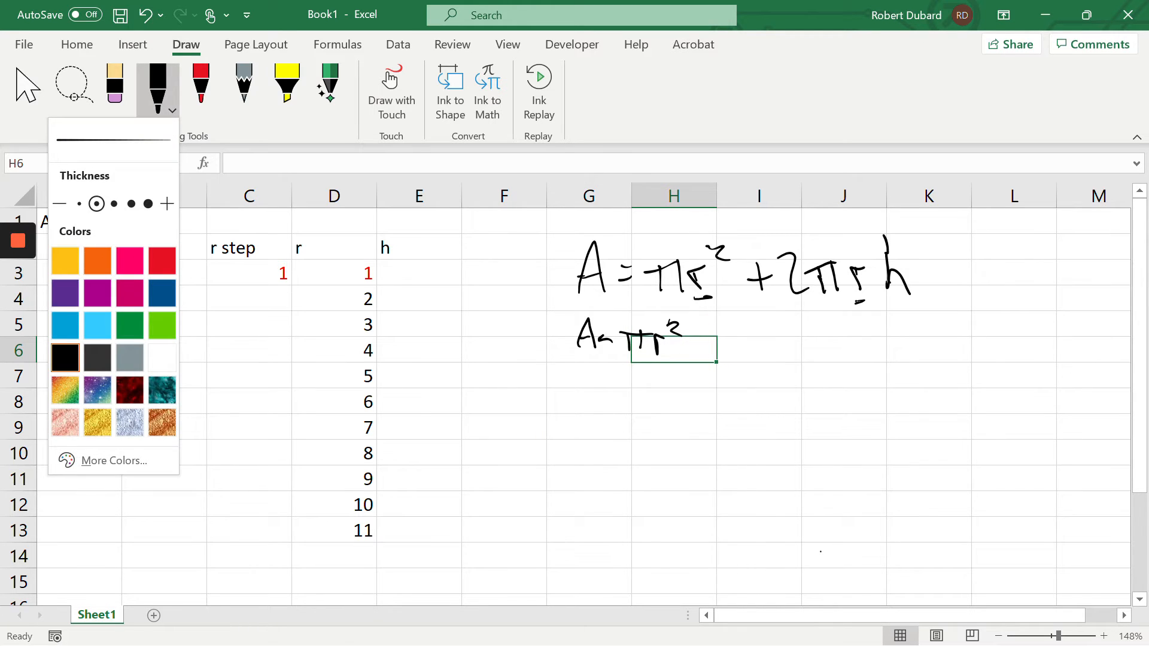
left_click(706, 332)
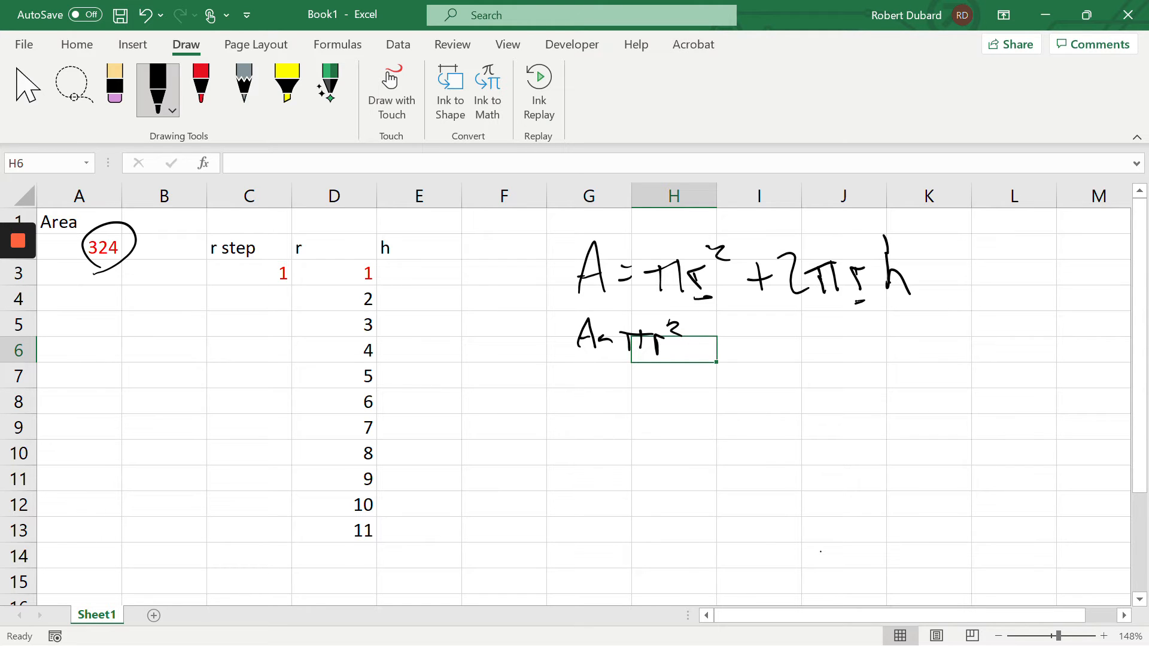
left_click(256, 222)
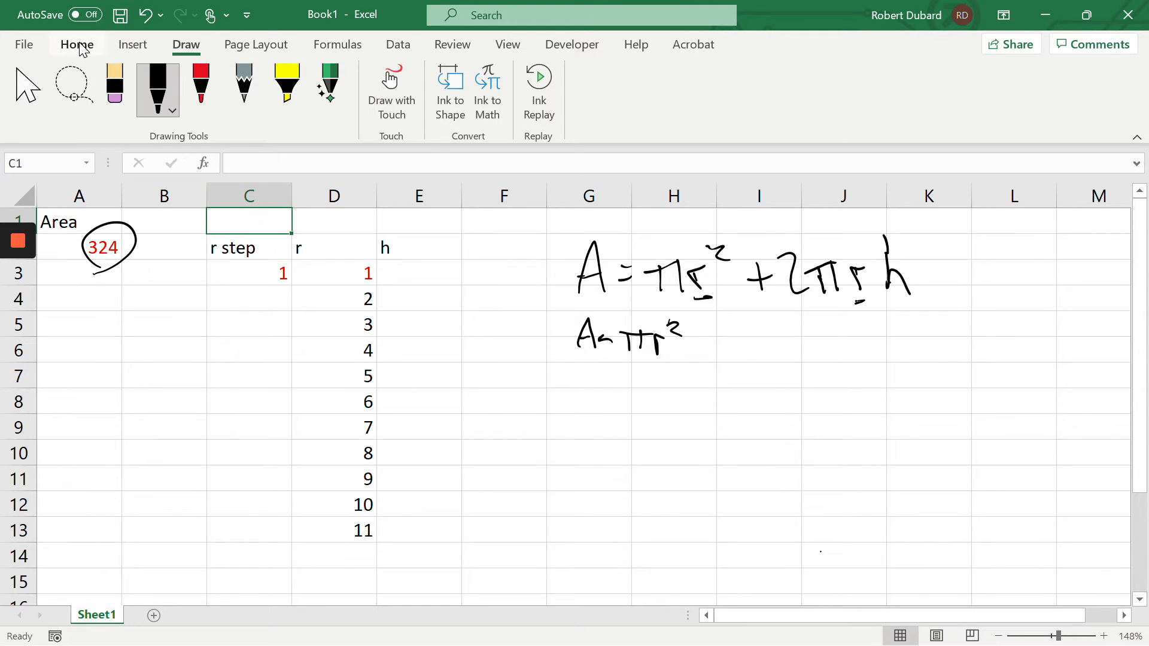
left_click(80, 45)
- Complete the second handwritten line with = 2πrh using the black pen
left_click(182, 47)
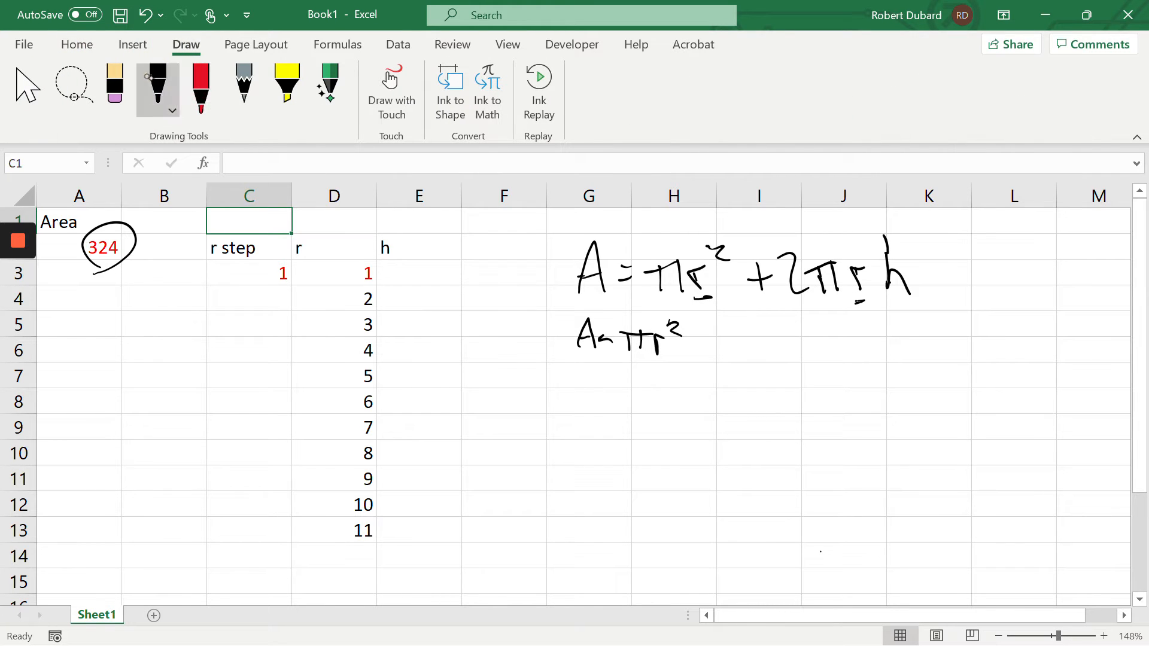
mouse_move(689, 339)
left_mouse_down()
mouse_move(710, 340)
mouse_move(703, 354)
mouse_move(745, 330)
mouse_move(748, 358)
left_mouse_up()
mouse_move(772, 346)
left_mouse_down()
mouse_move(783, 361)
mouse_move(791, 346)
left_mouse_up()
mouse_move(794, 349)
left_mouse_down()
mouse_move(801, 368)
mouse_move(808, 346)
mouse_move(823, 366)
left_mouse_up()
left_click(843, 357)
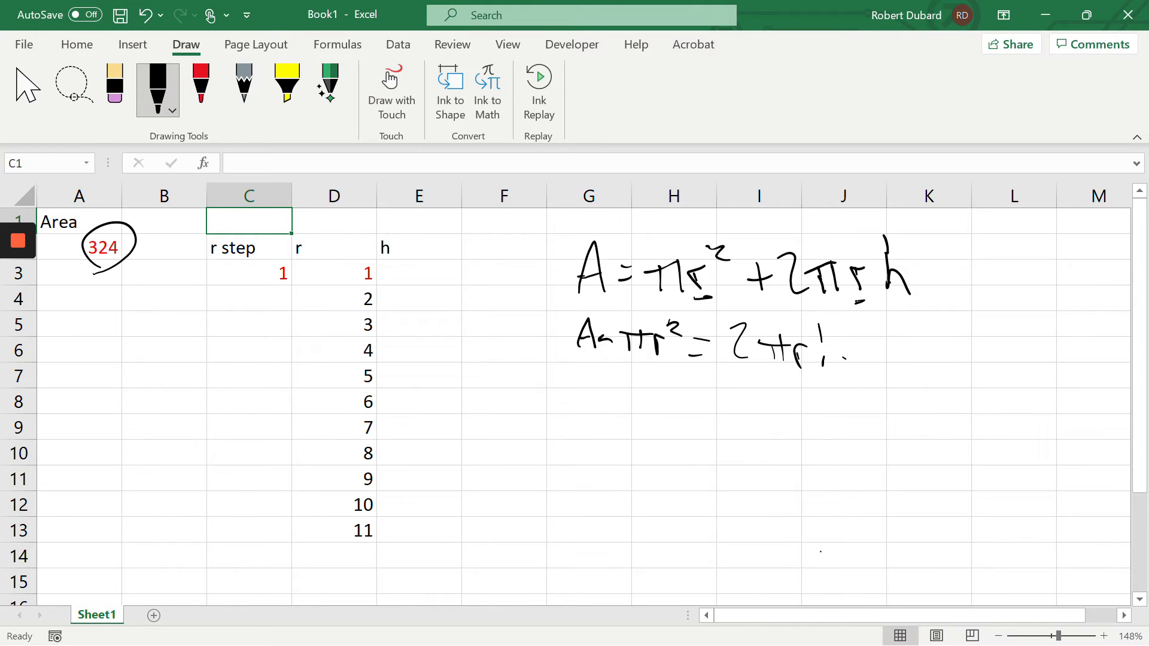
mouse_move(820, 326)
left_mouse_down()
mouse_move(825, 371)
mouse_move(845, 371)
left_mouse_up()
- Handwrite the solved height equation (A − πr²) / (2πr) = h below the second line
mouse_move(579, 385)
left_mouse_down()
mouse_move(577, 426)
mouse_move(603, 421)
mouse_move(603, 408)
mouse_move(652, 418)
mouse_move(659, 399)
mouse_move(672, 420)
mouse_move(688, 398)
mouse_move(696, 420)
left_mouse_up()
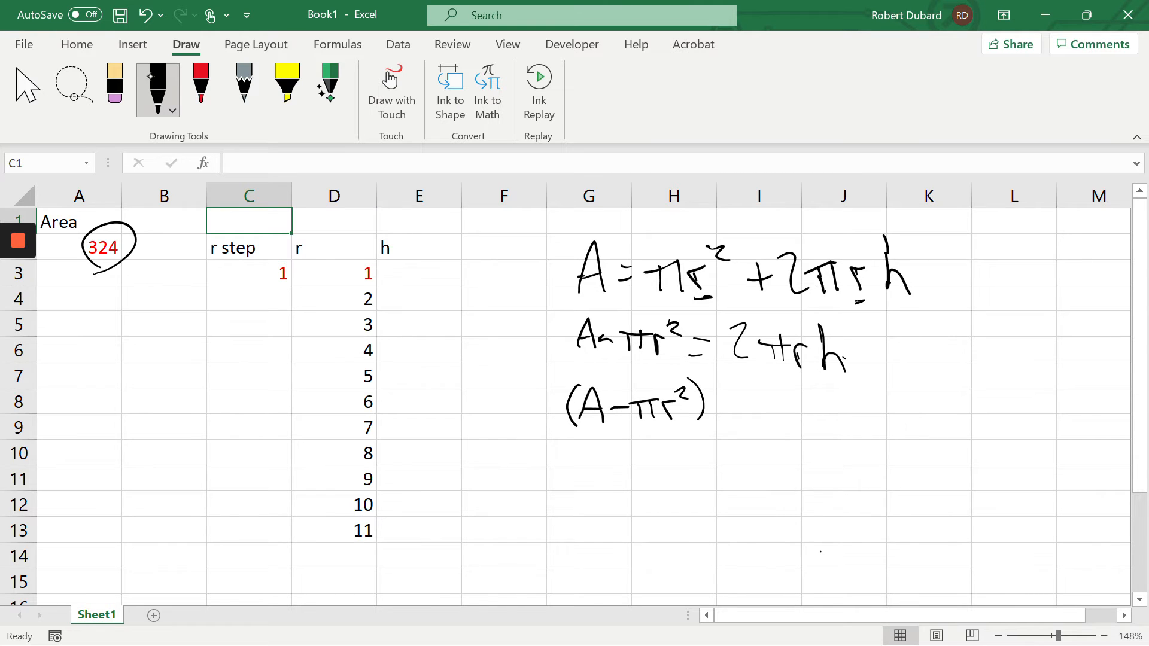
left_click_drag(560, 427, 717, 431)
mouse_move(580, 440)
left_mouse_down()
mouse_move(571, 480)
mouse_move(619, 477)
mouse_move(630, 457)
mouse_move(646, 458)
mouse_move(671, 487)
left_mouse_up()
left_click_drag(748, 435, 765, 439)
left_click_drag(743, 457, 760, 458)
left_click_drag(789, 405, 819, 469)
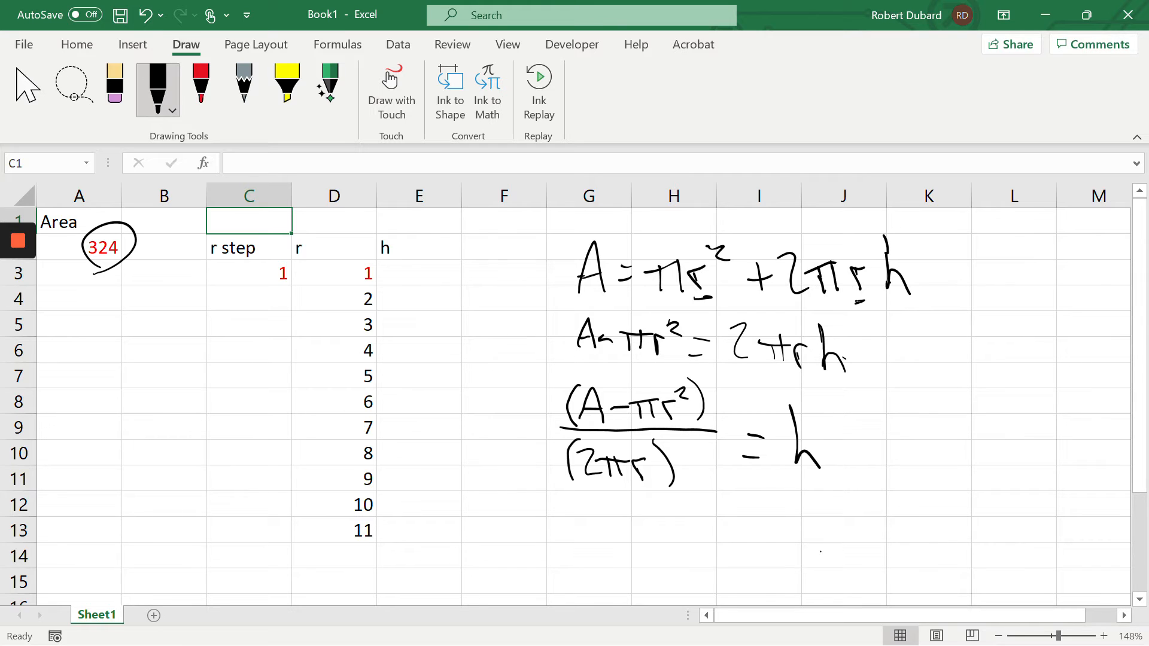
- Start the height formula in E3 with the numerator ($A$2-pi()*D3), using an absolute area reference, followed by a division sign
left_click(413, 271)
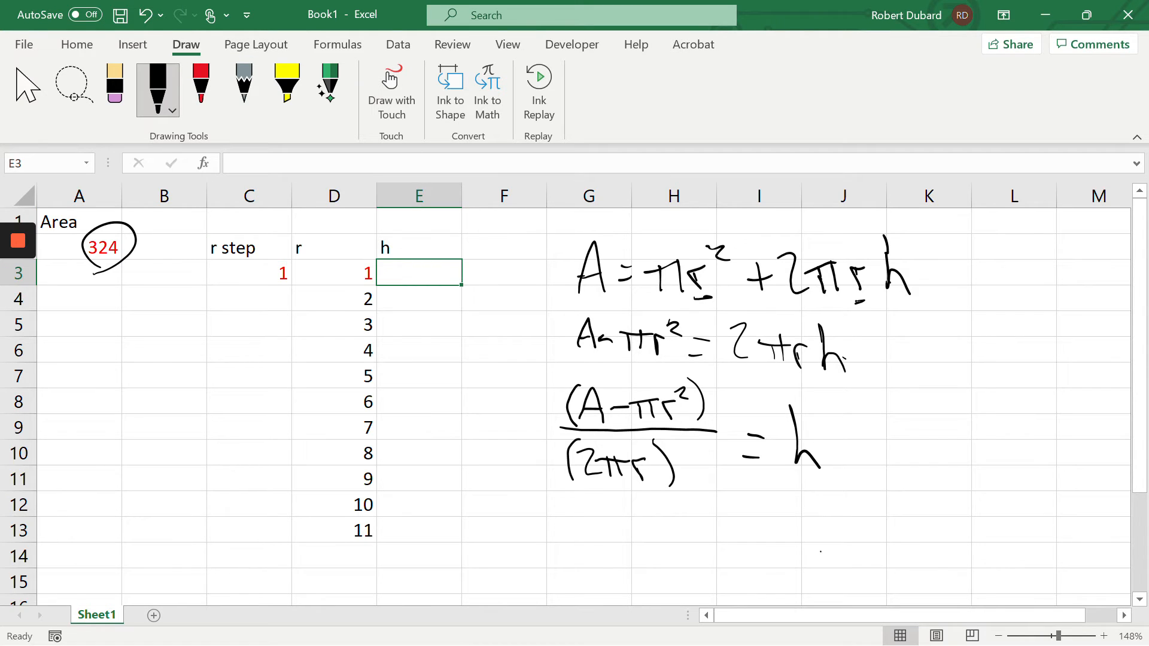
type("=(")
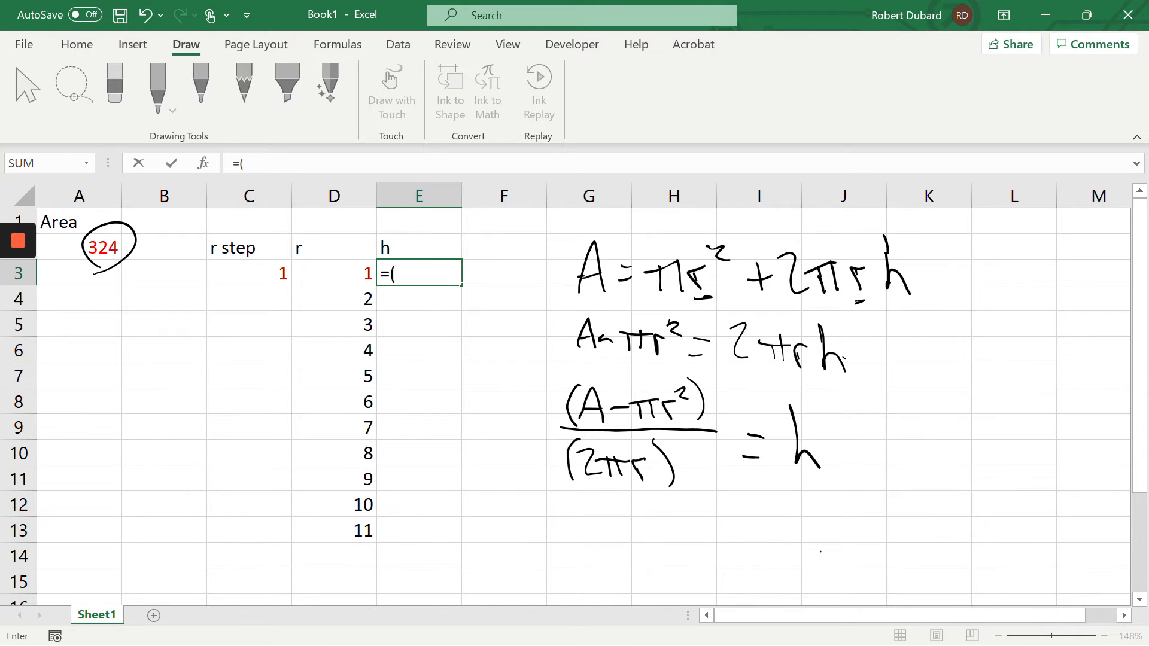
left_click(102, 246)
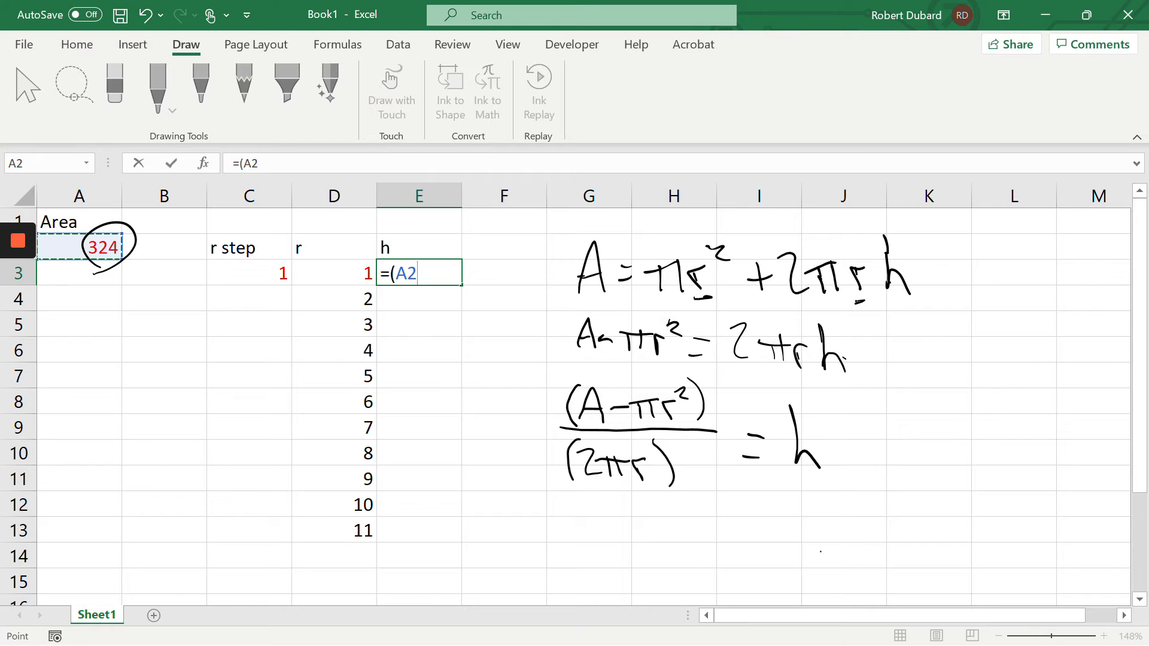
key("F4")
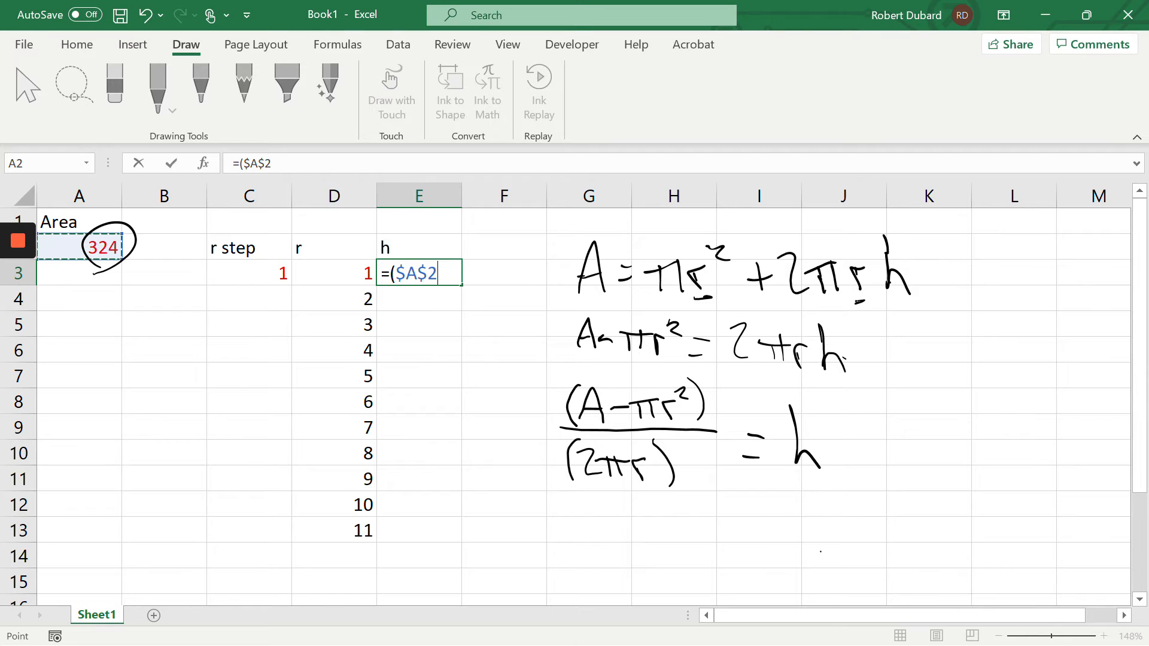
type("-")
type("pi")
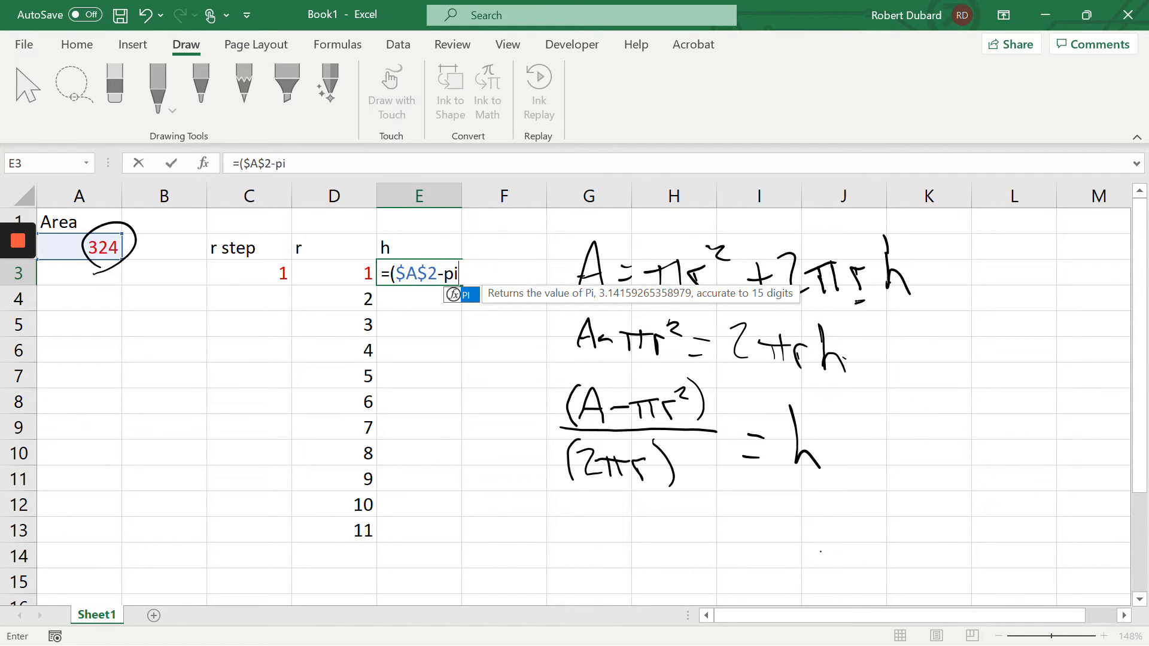
type("()*")
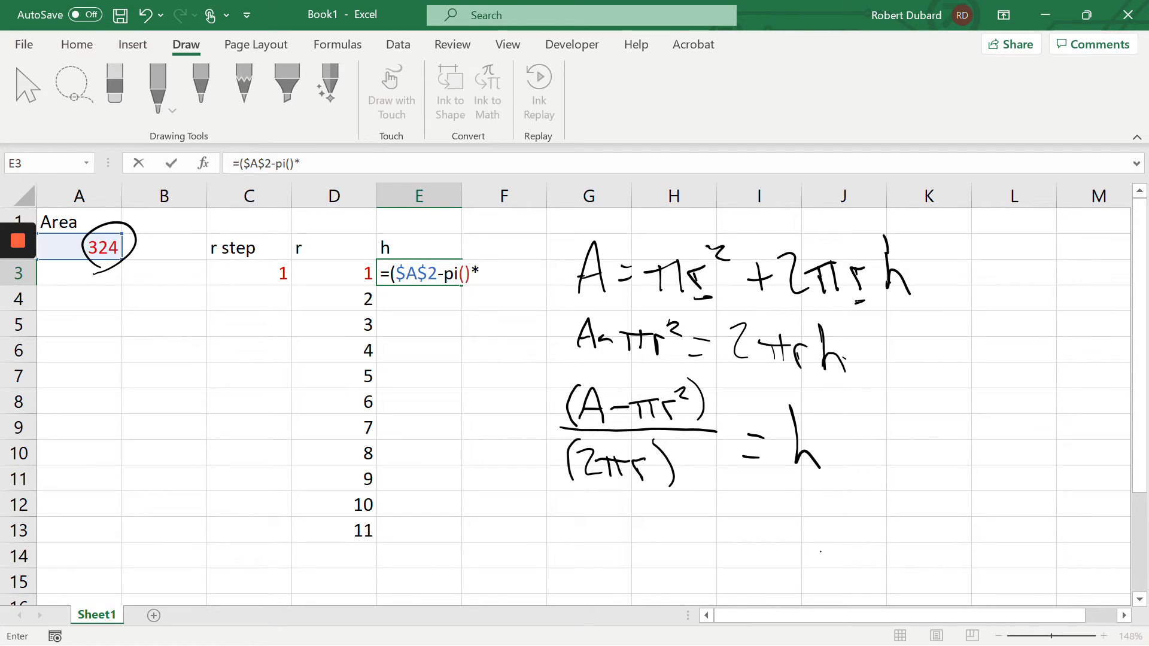
left_click(341, 272)
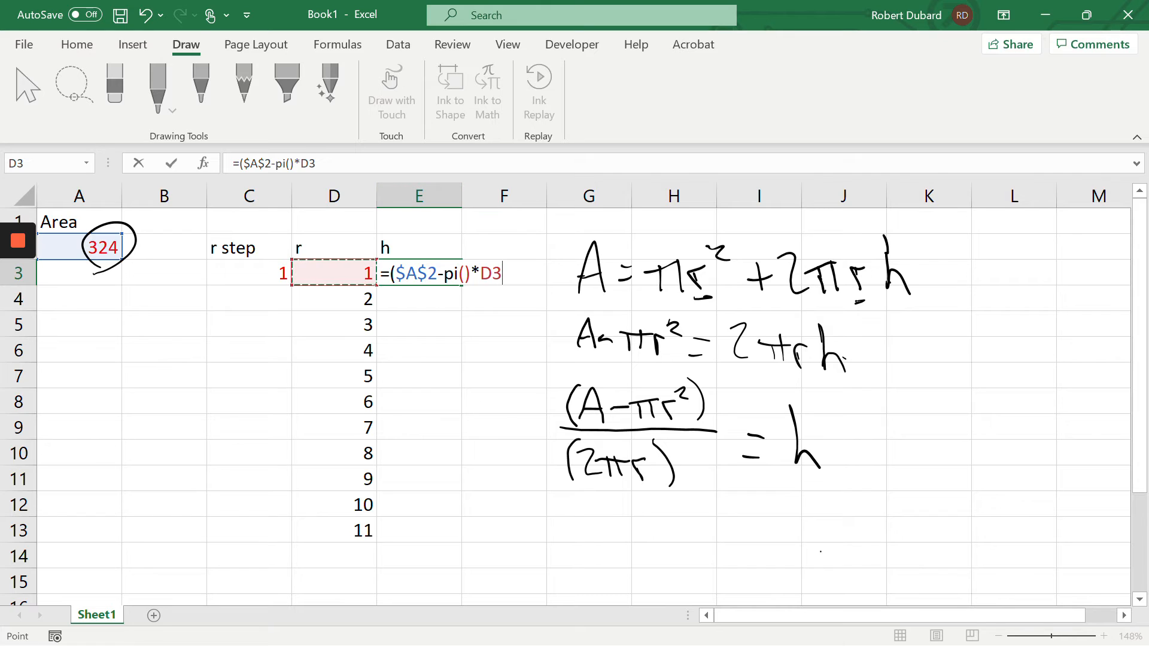
left_click(325, 163)
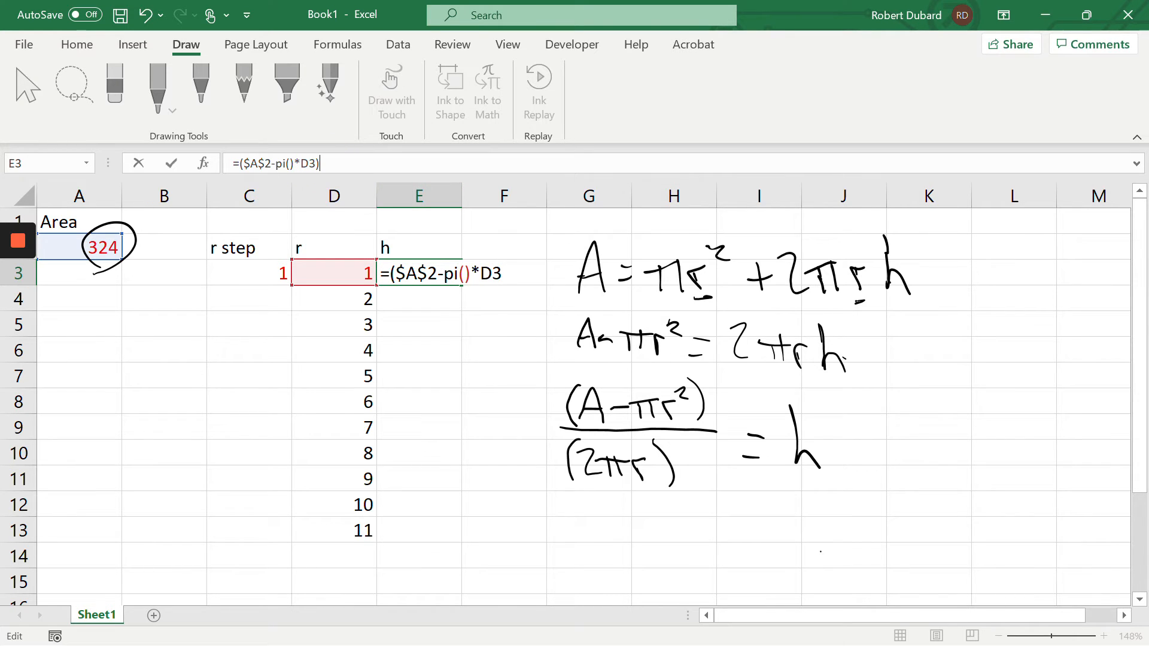
type(")/")
- Remove the parentheses around the numerator in the E3 formula and add them back
key("BackSpace")
left_click(244, 163)
key("BackSpace")
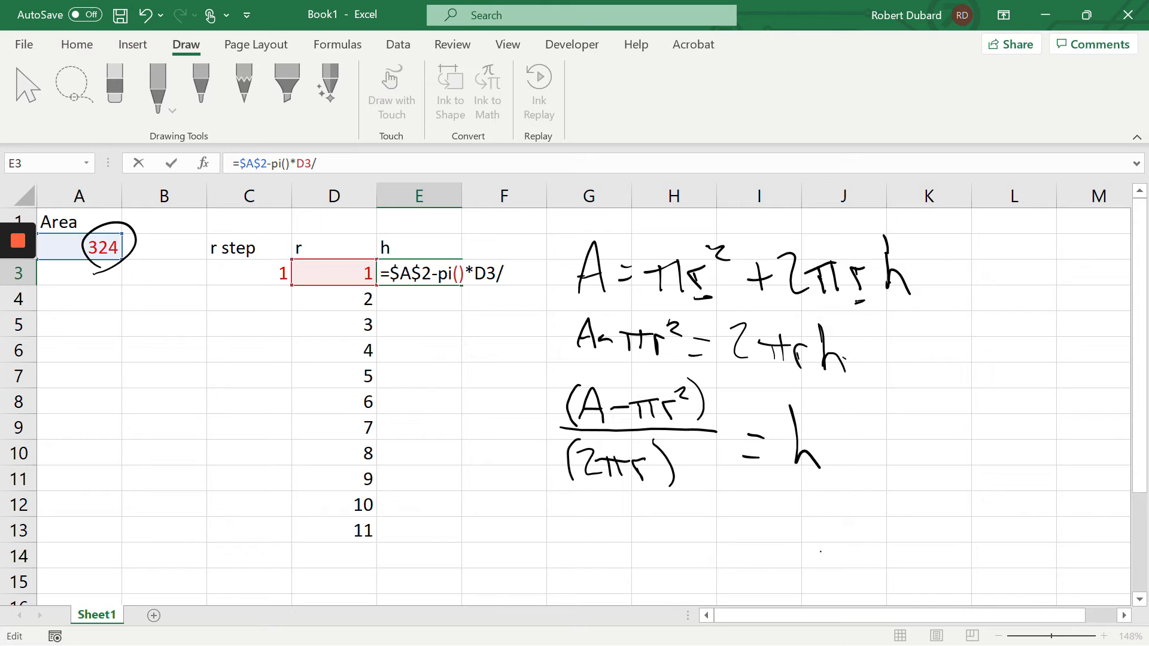
type("(")
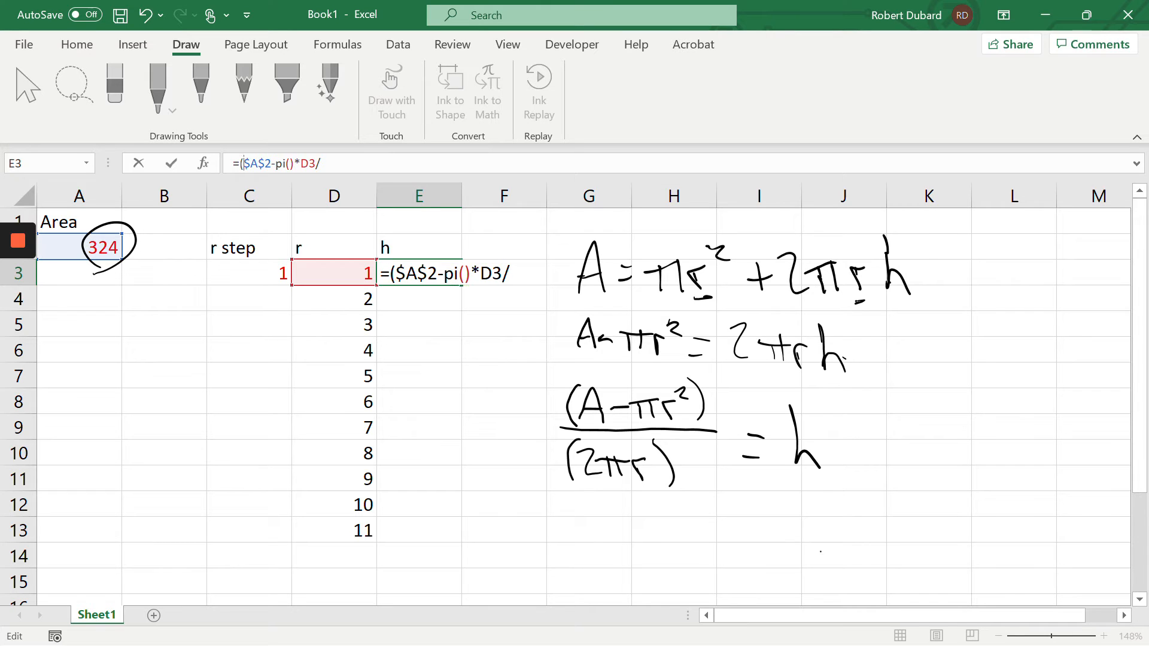
left_click(314, 153)
type(")")
- Complete the denominator of the E3 height formula as (2*pi()*D3)
left_click(339, 163)
type("2*pi()")
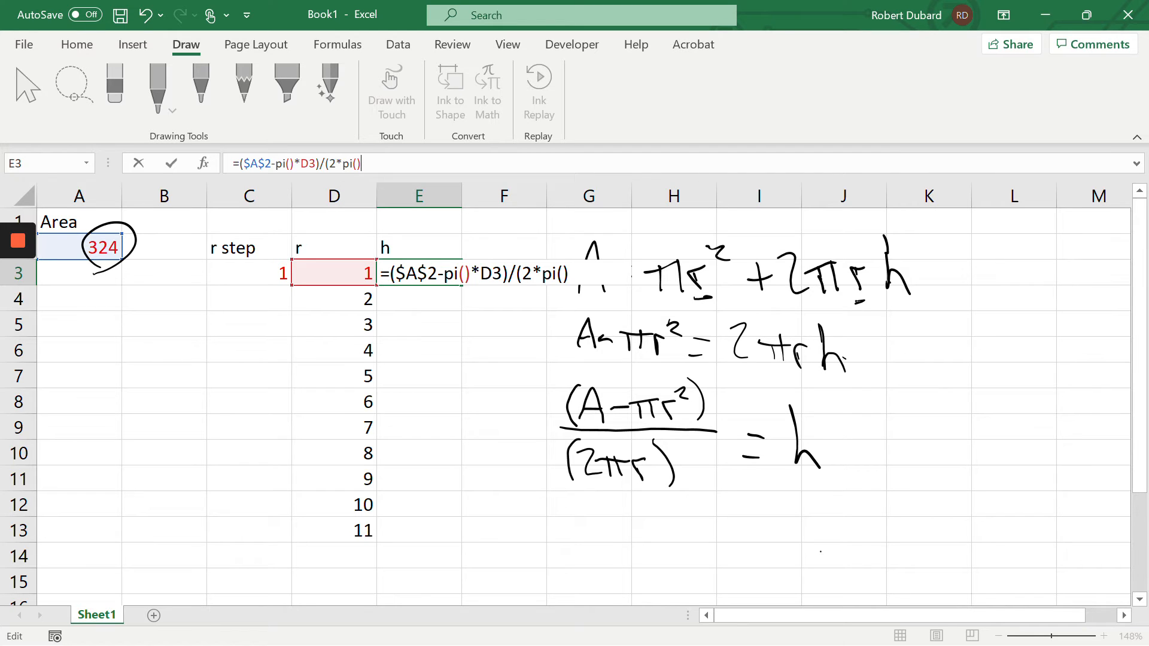
type("*")
left_click(334, 273)
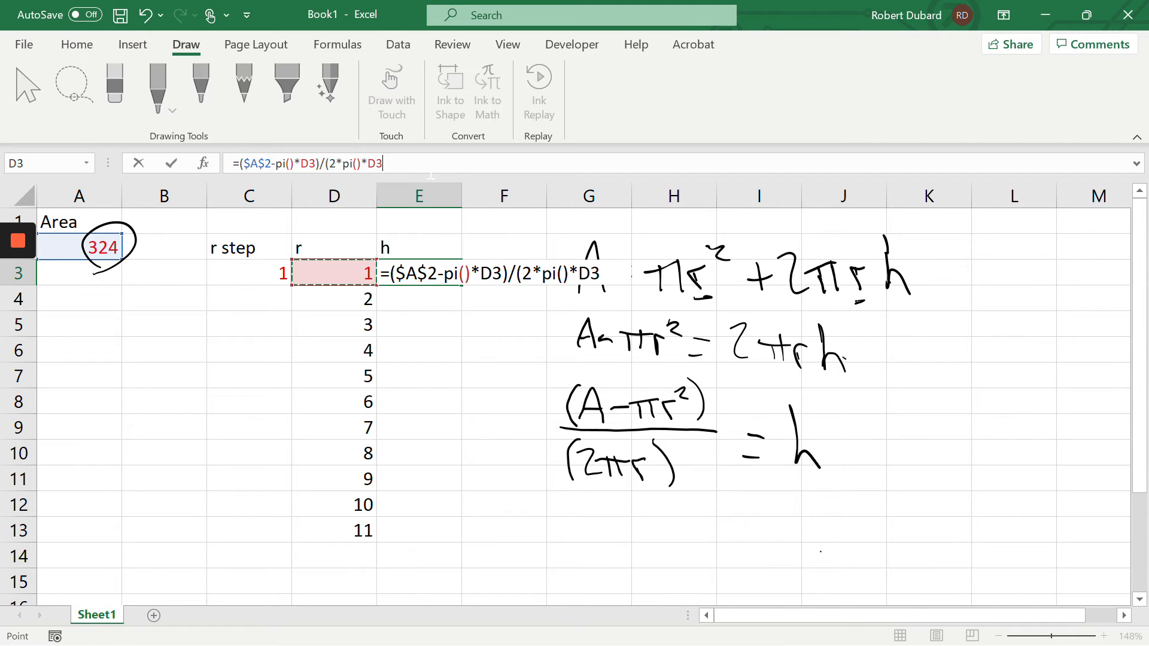
type(")")
- Remove the parentheses around the denominator 2*pi()*D3 and add them back
left_click(329, 163)
key("BackSpace")
left_click(388, 162)
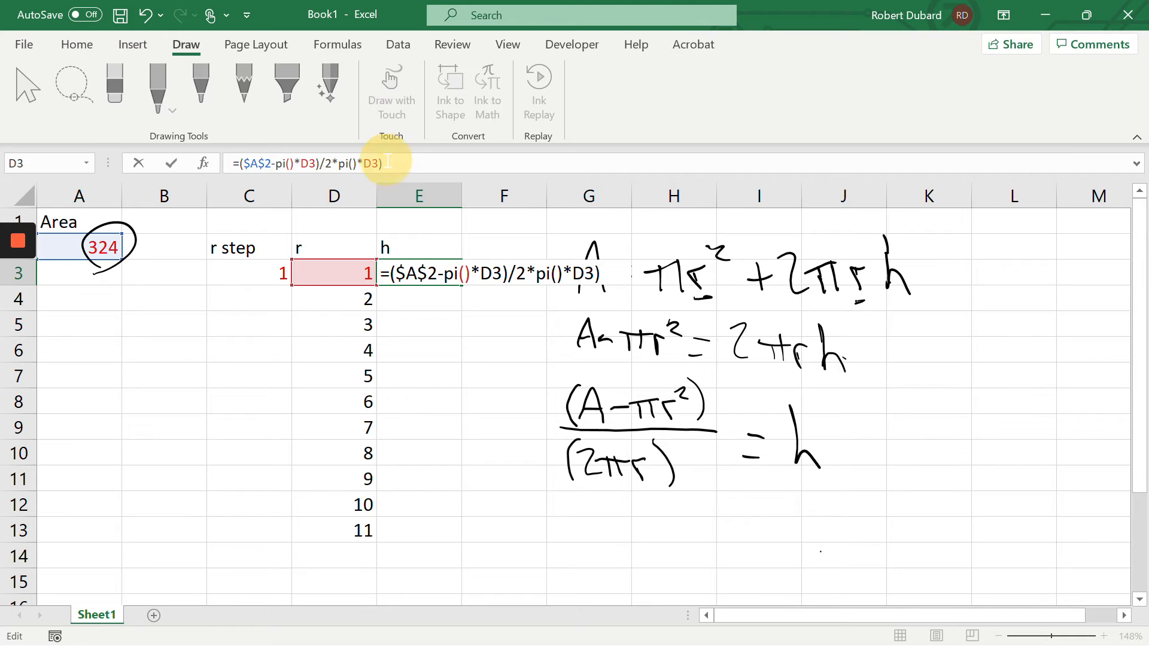
key("BackSpace")
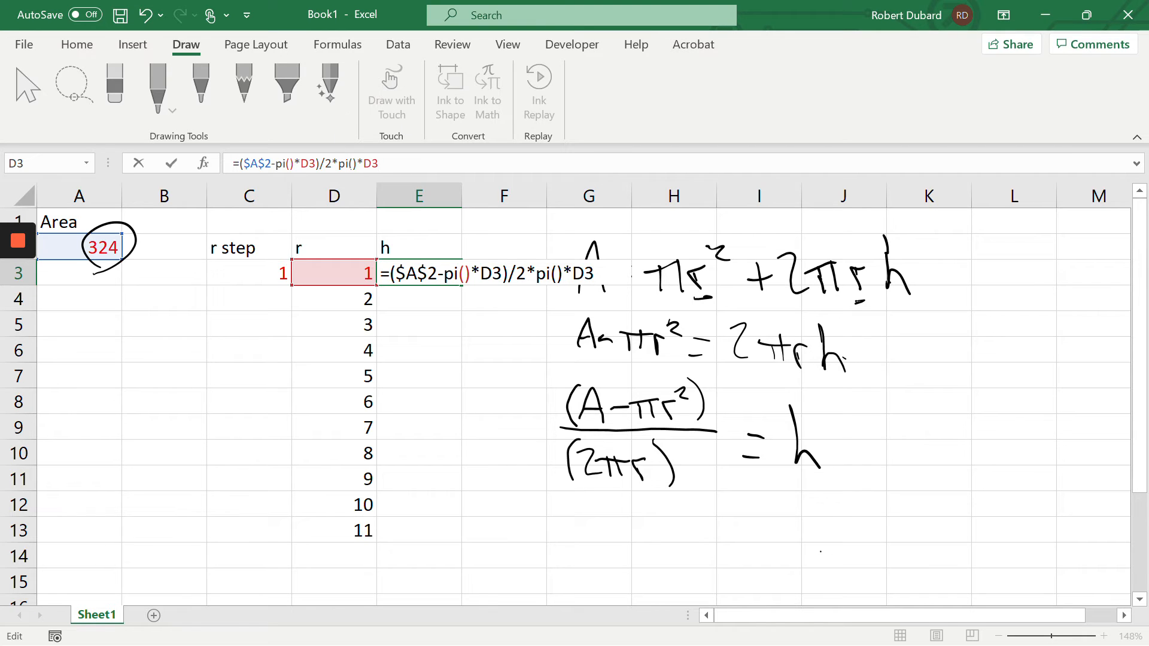
left_click(325, 163)
type("(")
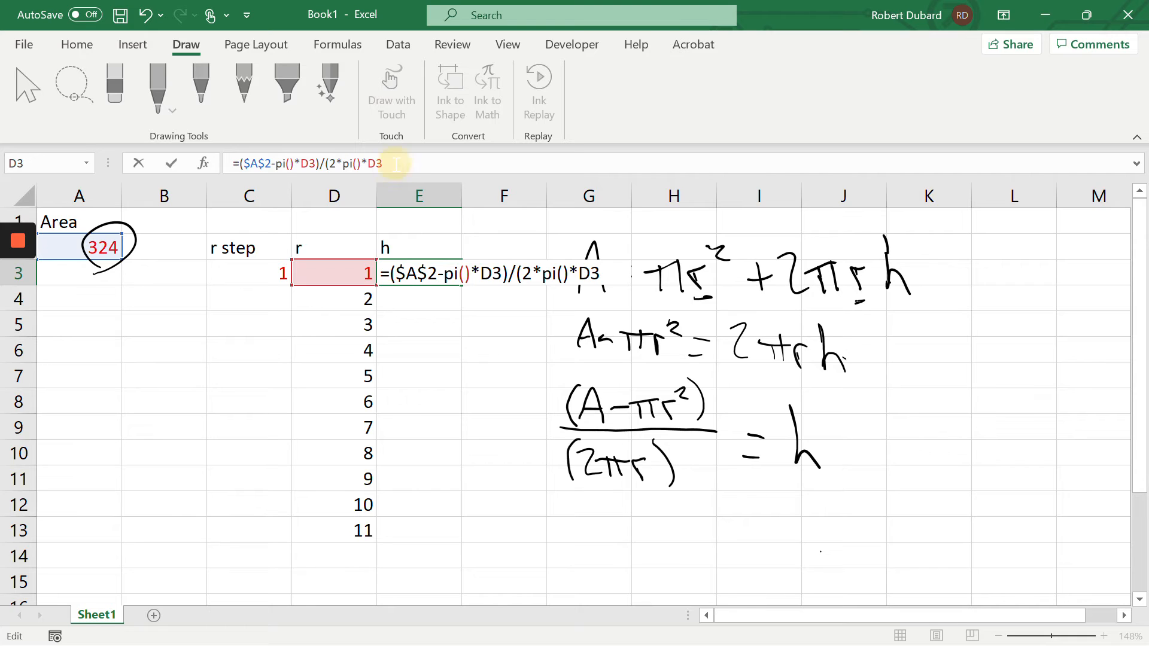
type(")")
- Rewrite the denominator without parentheses as successive divisions, /2/pi()/D3
left_click(325, 164)
key("Delete")
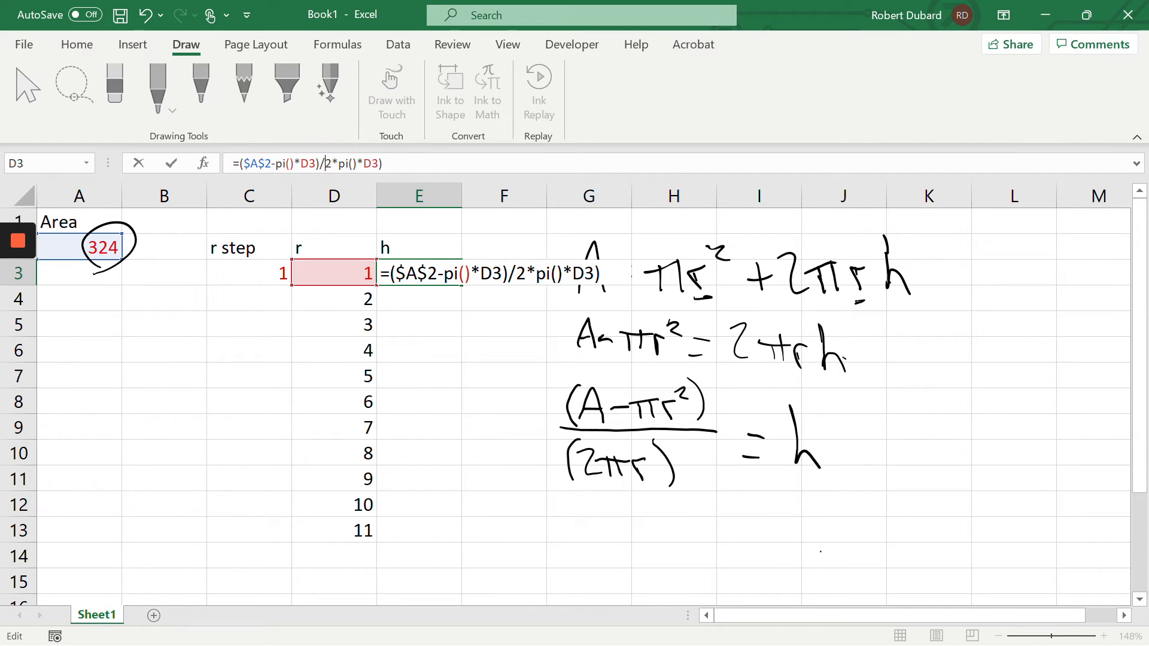
key("End")
key("BackSpace")
left_click(333, 163)
key("Delete")
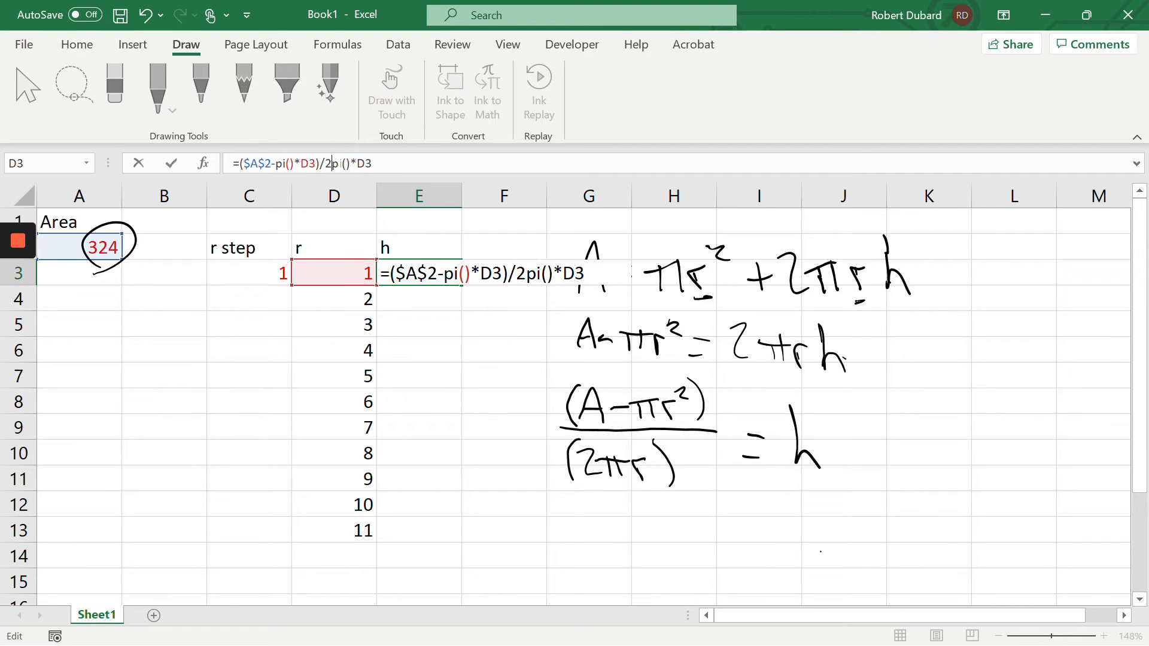
type("/")
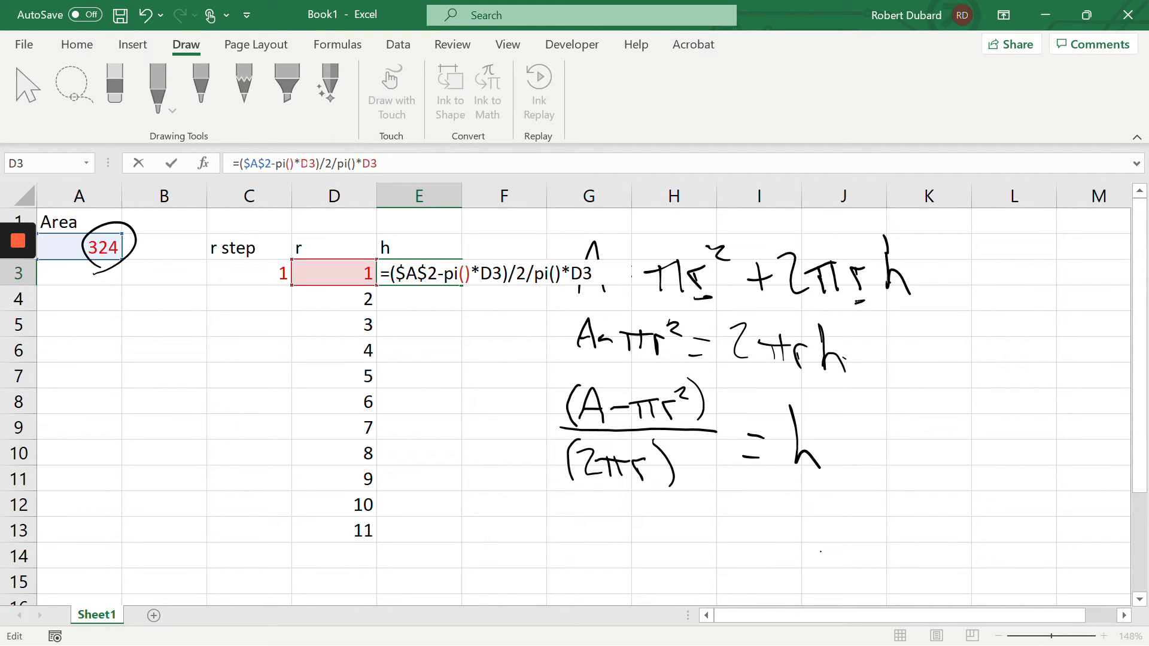
left_click(359, 164)
key("BackSpace")
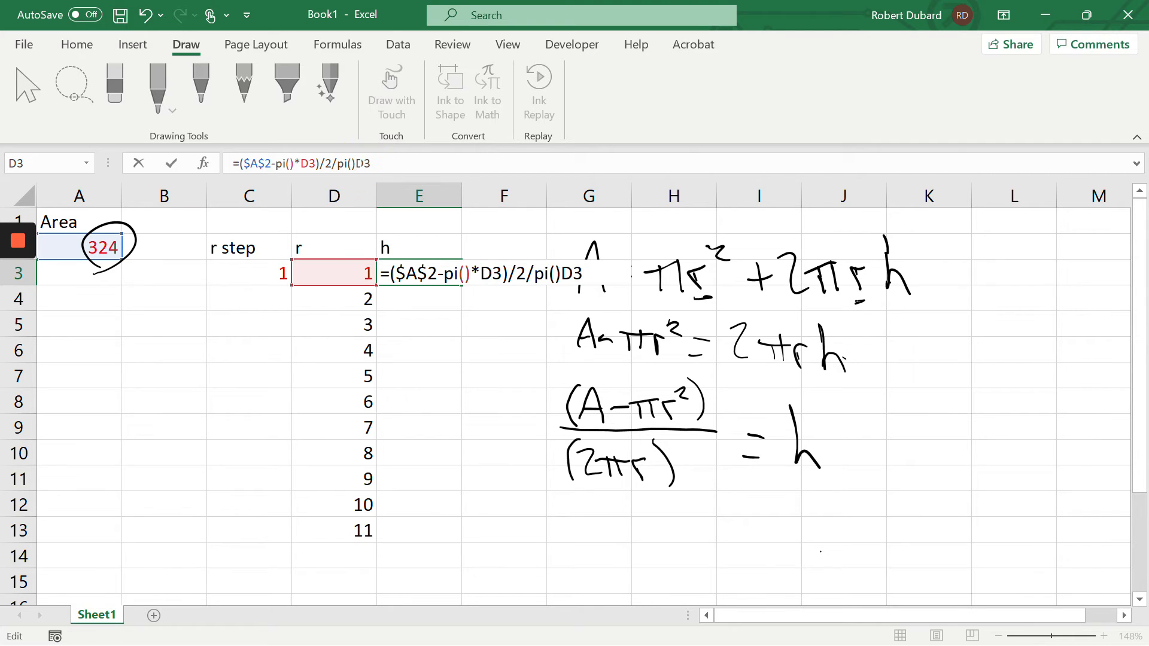
type("/")
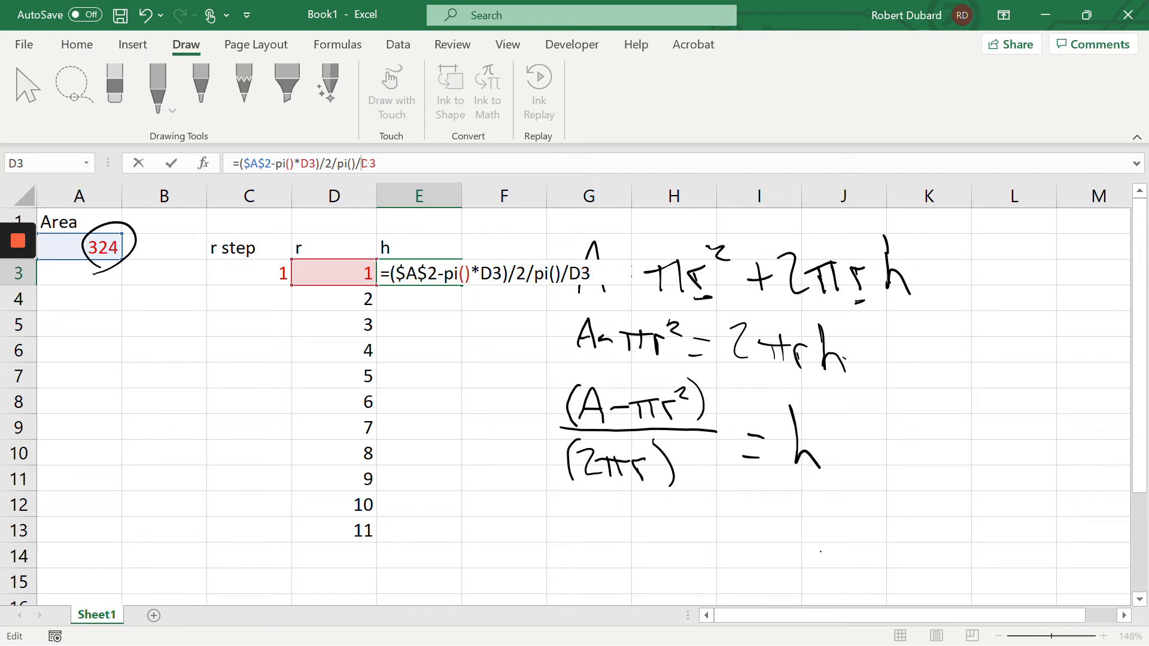
- Change the successive divisions back to a single parenthesized denominator, (2*pi()*D3)
left_click(389, 161)
left_click(360, 163)
key("BackSpace")
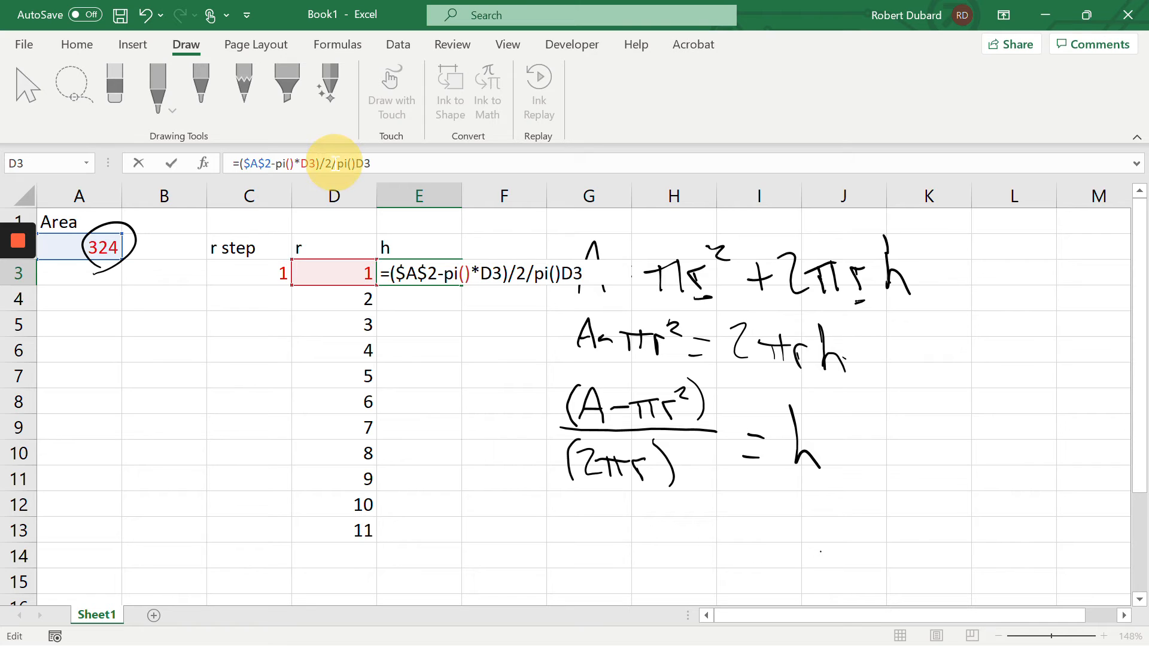
left_click(332, 162)
key("Delete")
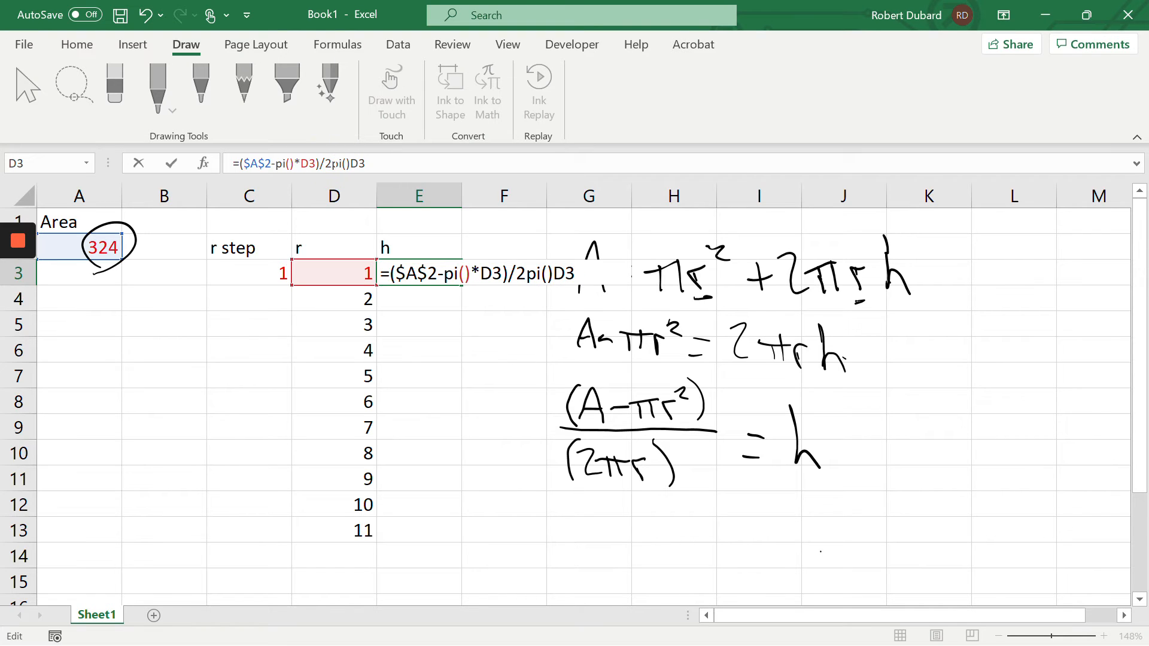
type("*")
left_click(353, 163)
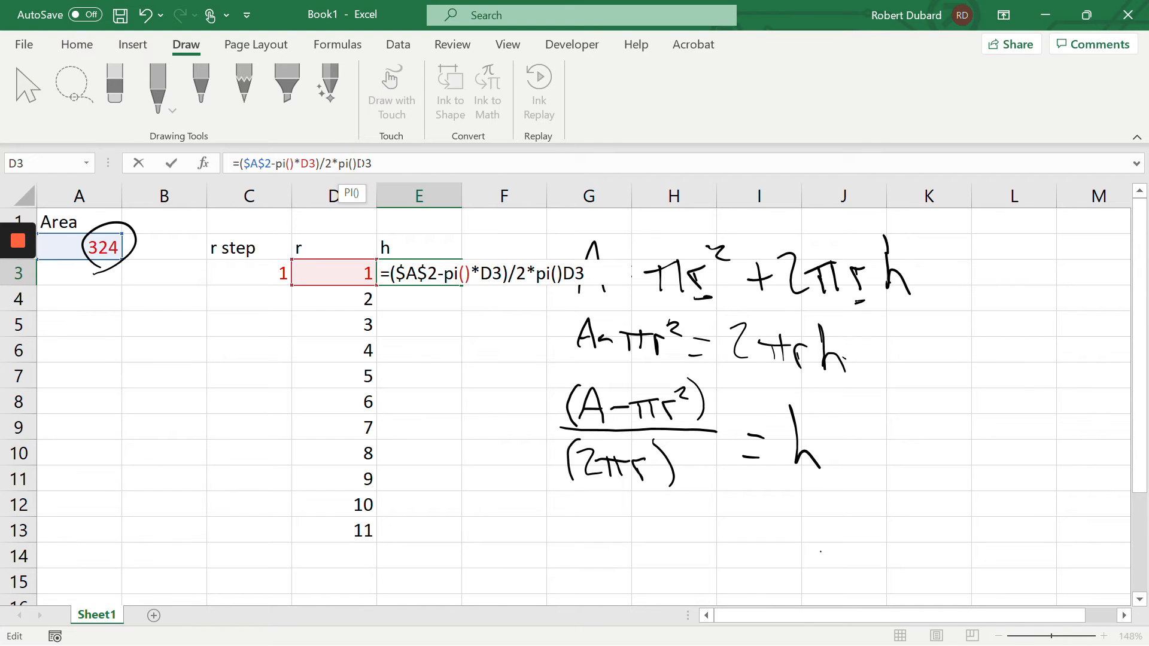
left_click(359, 163)
type("*")
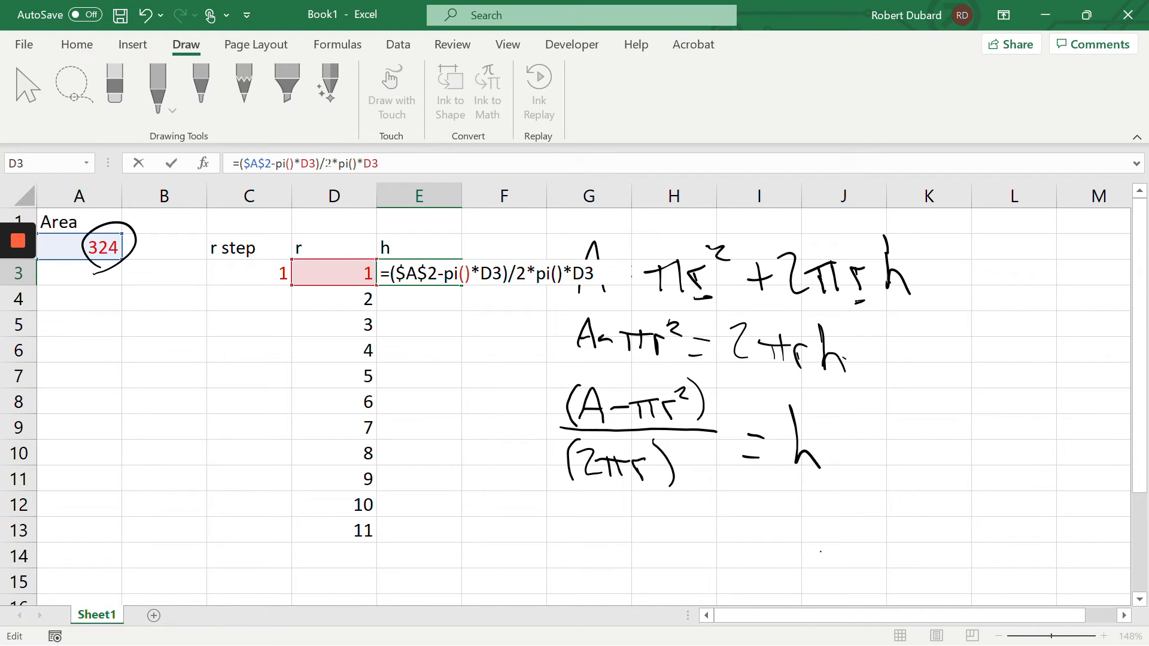
left_click(325, 164)
type("(")
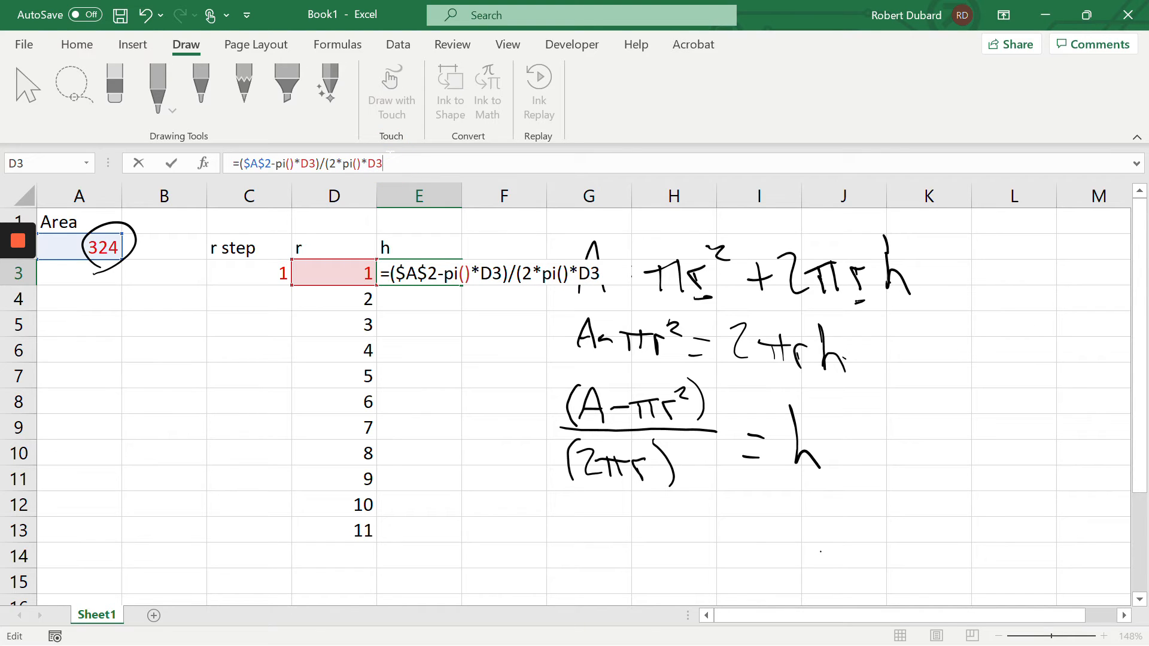
left_click(389, 164)
type(")")
- Square the radius in the numerator as D3^2 and enter the completed height formula in E3
type("^")
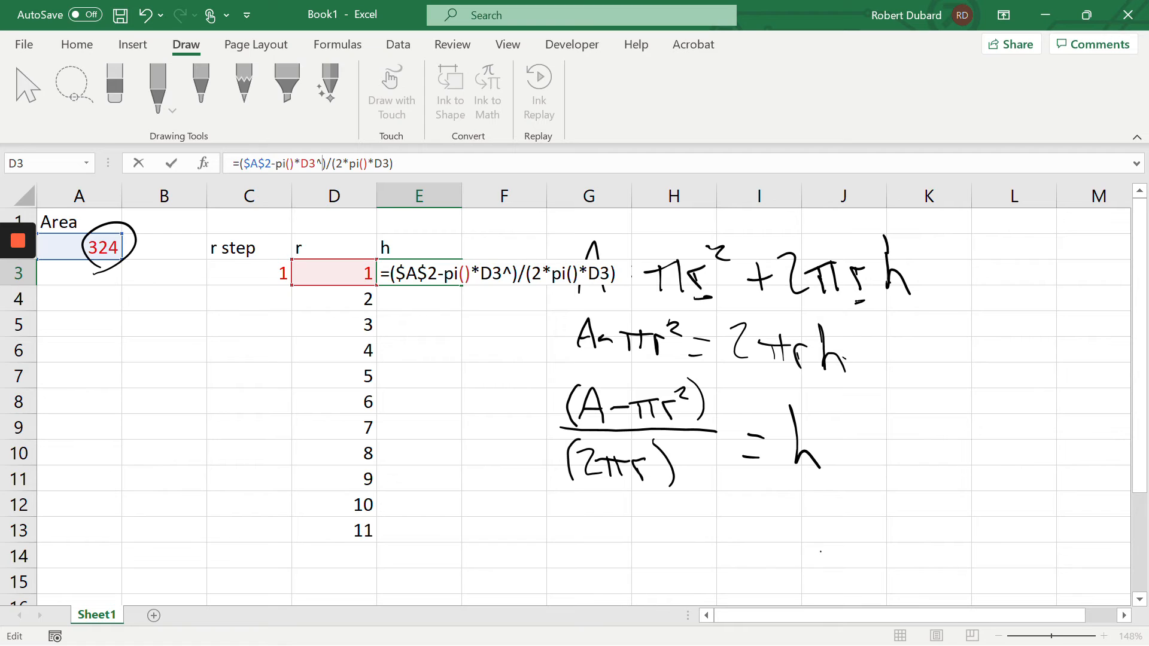
type("2")
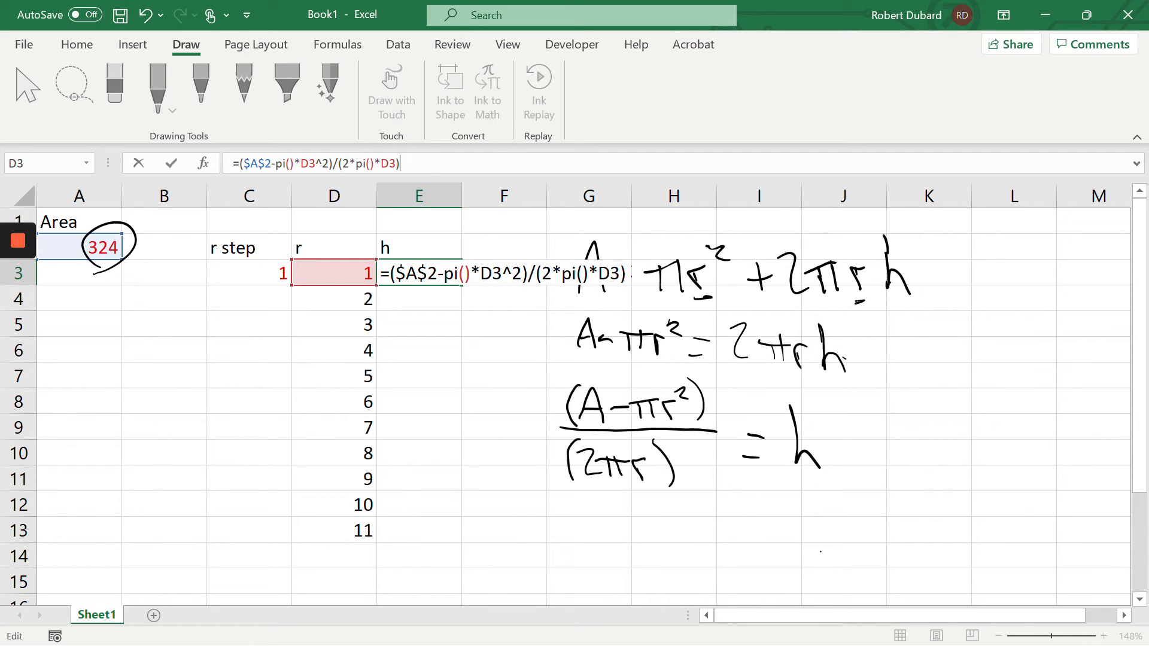
key("Return")
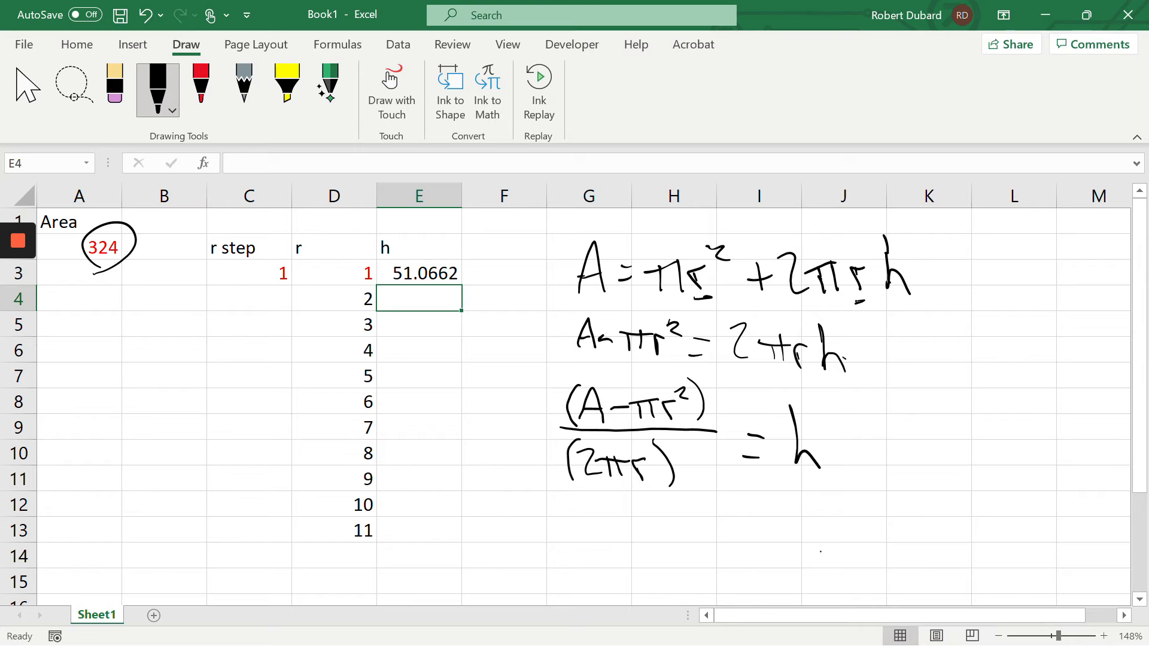
- Fill the height formula down from E3 through E13 and inspect the radius and height in row 13
left_click(423, 270)
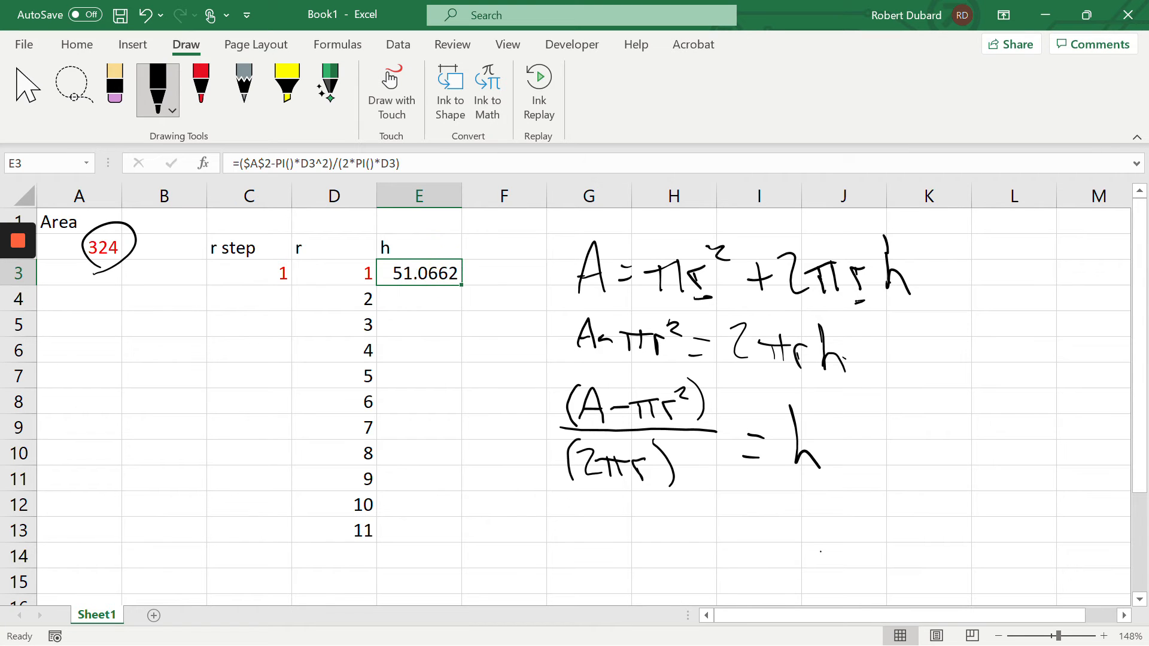
double_click(461, 285)
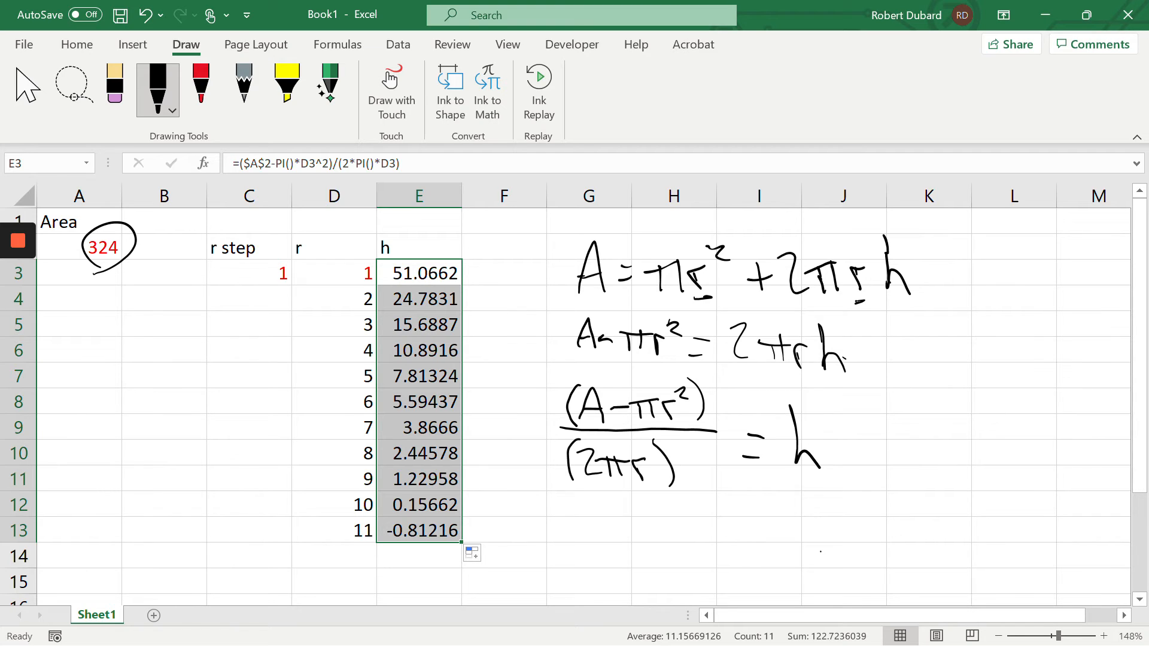
left_click(421, 532)
left_click(335, 534)
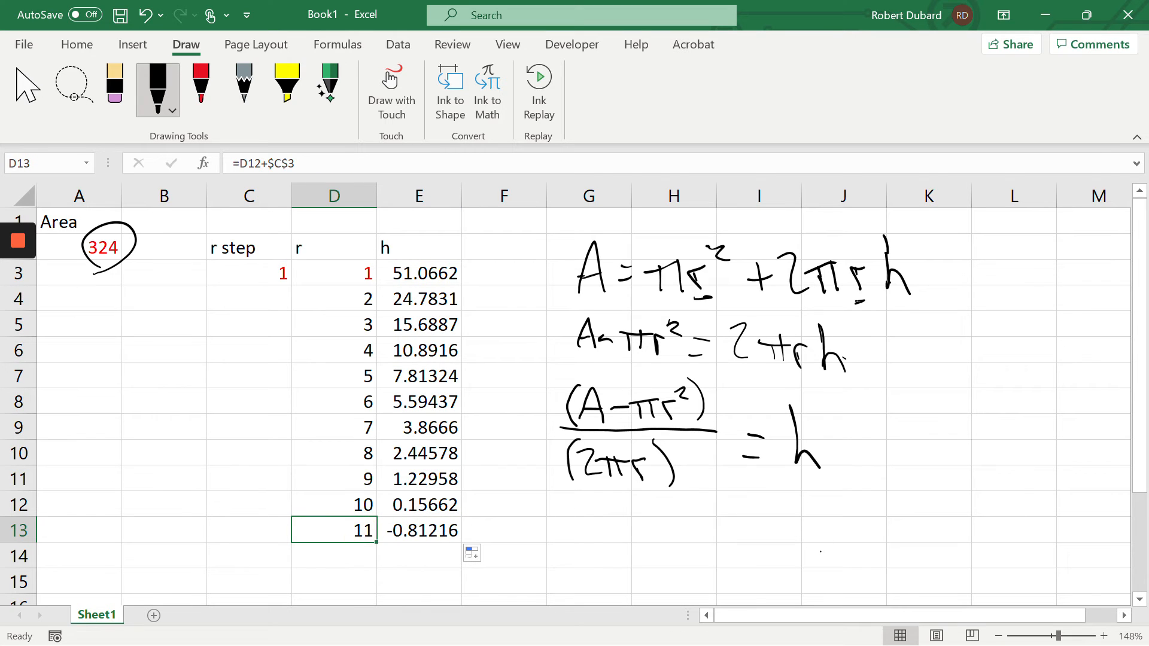
left_click(412, 531)
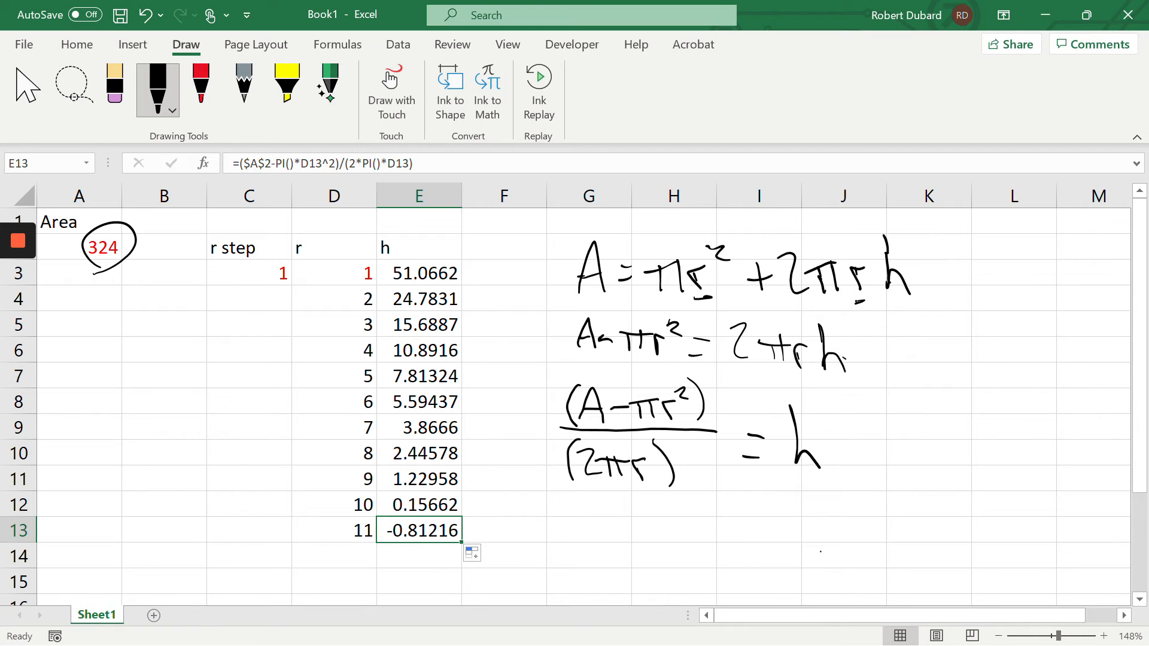
left_click(355, 530)
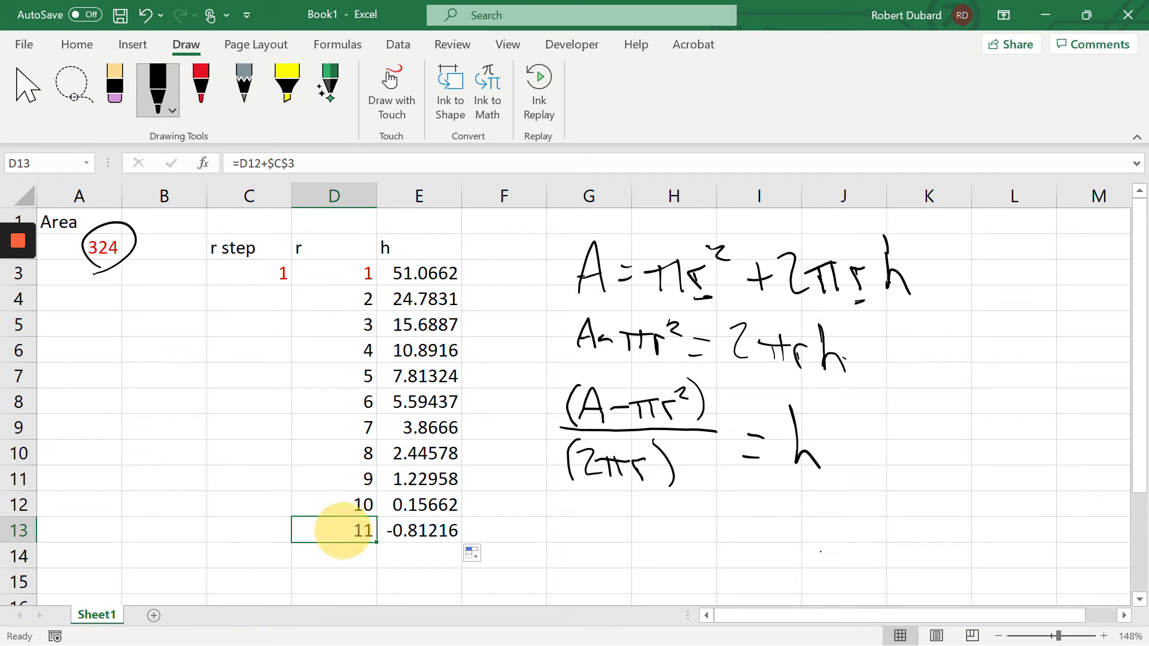
- Clear the radius and height in D13:E13, then select the last remaining radius in D12
left_click_drag(333, 531, 413, 534)
key("Delete")
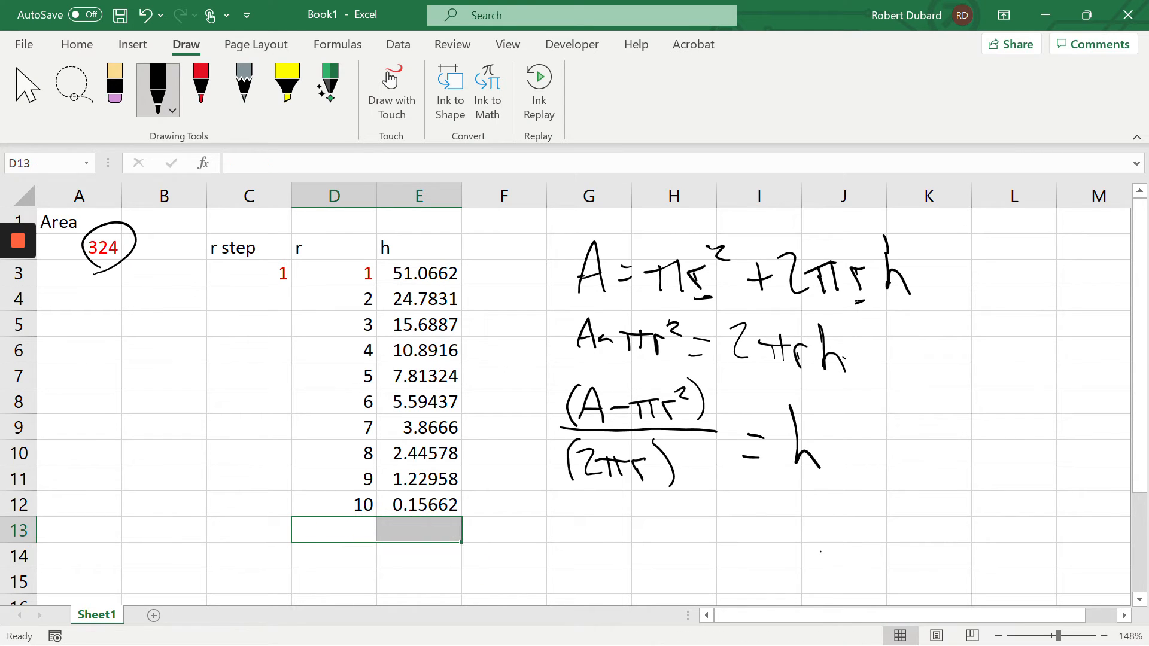
left_click(541, 513)
left_click(338, 503)
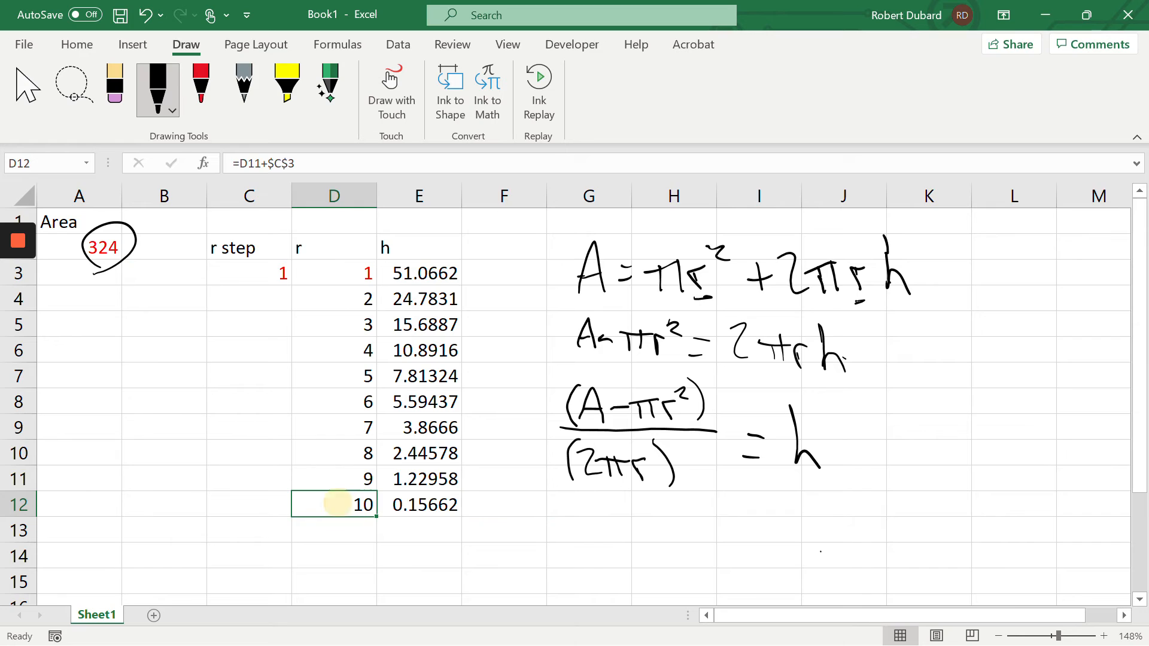
- Sketch a tall narrow cylinder for the radius in D3 and a wide flat one for D12, with arrows from their rows
left_click(333, 274)
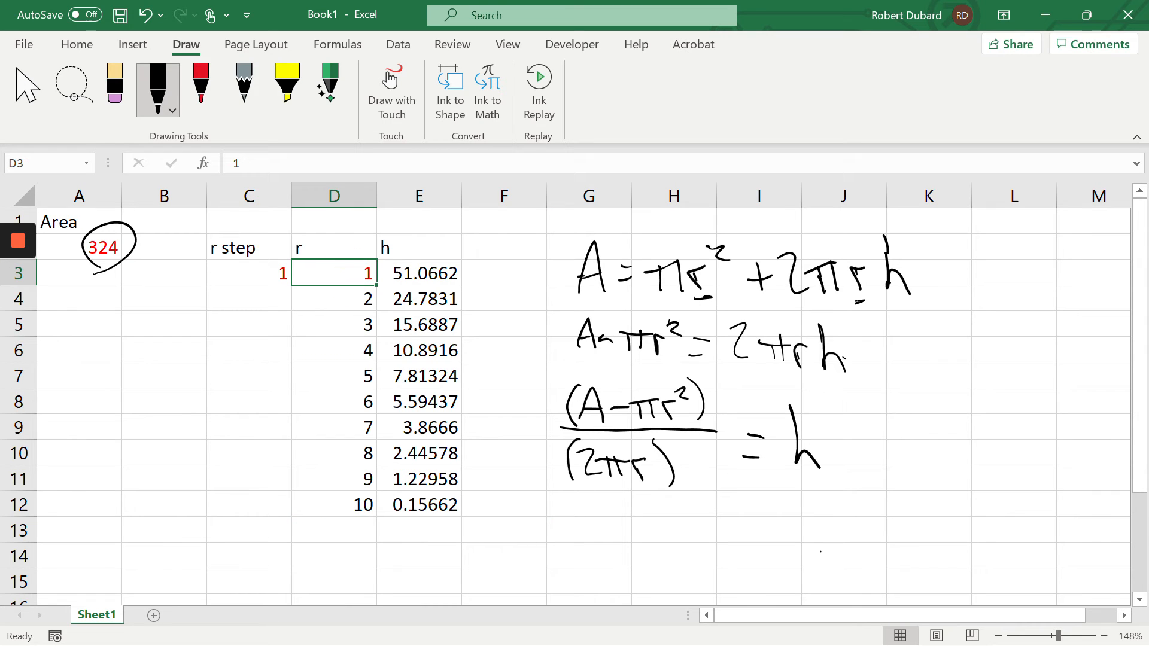
left_click(337, 507)
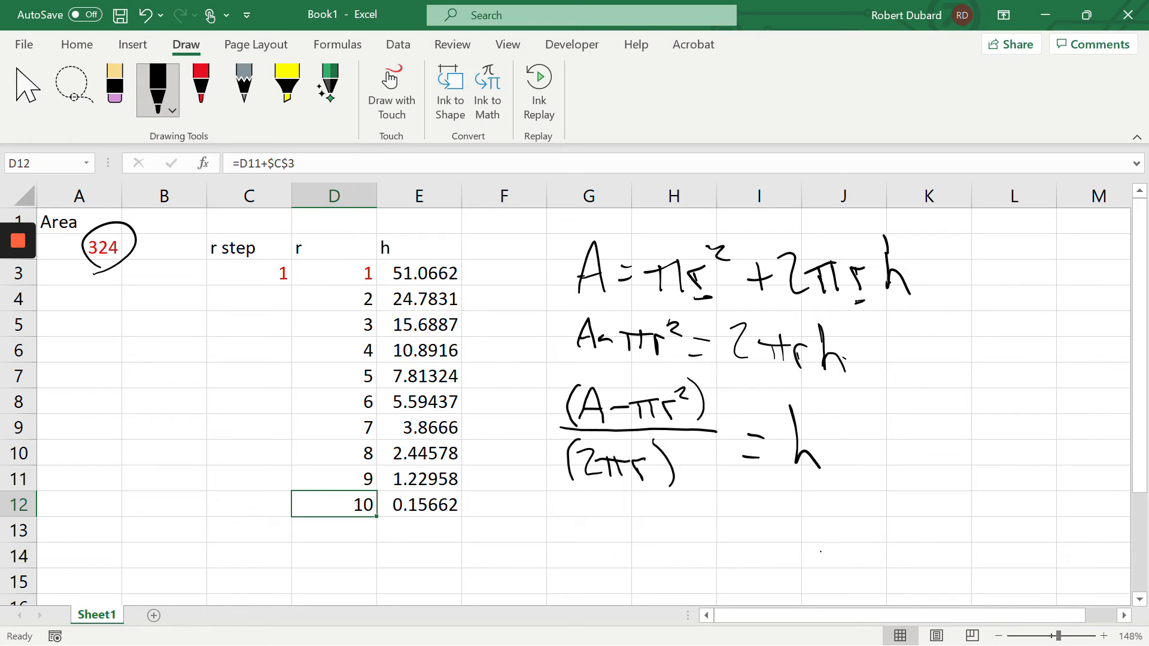
left_click_drag(344, 274, 219, 357)
mouse_move(117, 285)
left_mouse_down()
mouse_move(107, 565)
mouse_move(136, 440)
mouse_move(138, 565)
mouse_move(116, 561)
left_mouse_up()
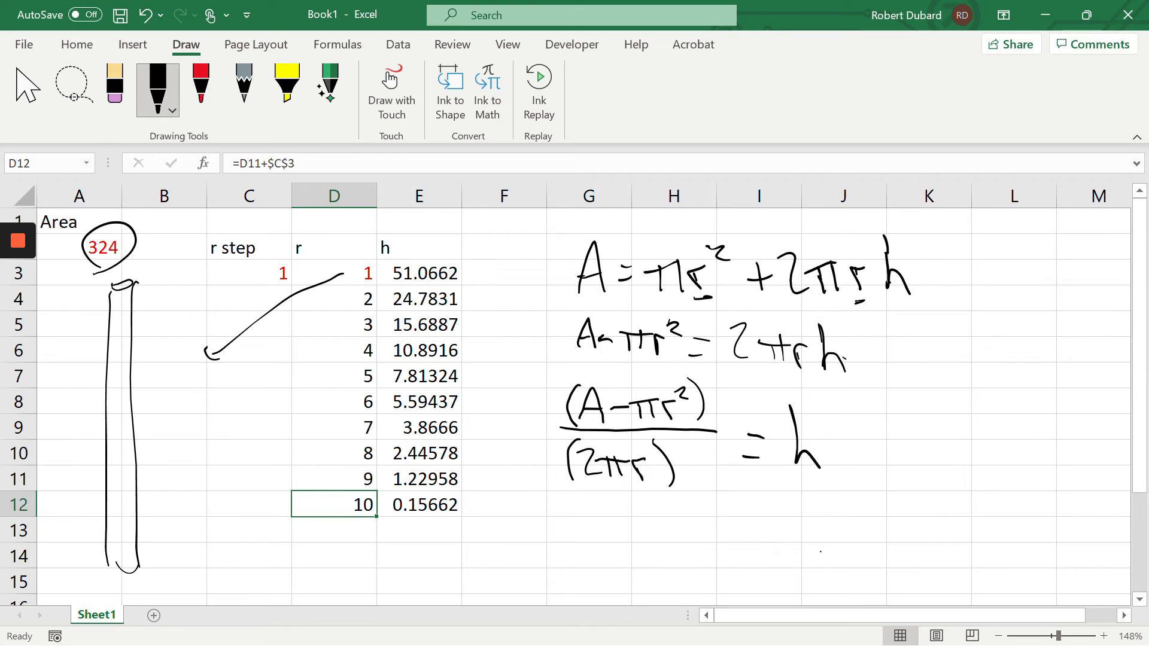
mouse_move(452, 514)
left_mouse_down()
mouse_move(596, 549)
mouse_move(594, 533)
left_mouse_up()
mouse_move(615, 556)
left_mouse_down()
mouse_move(949, 593)
mouse_move(821, 522)
mouse_move(658, 541)
mouse_move(646, 572)
mouse_move(718, 553)
mouse_move(1017, 545)
left_mouse_up()
mouse_move(995, 513)
left_mouse_down()
mouse_move(713, 510)
mouse_move(1020, 539)
mouse_move(1026, 561)
left_mouse_up()
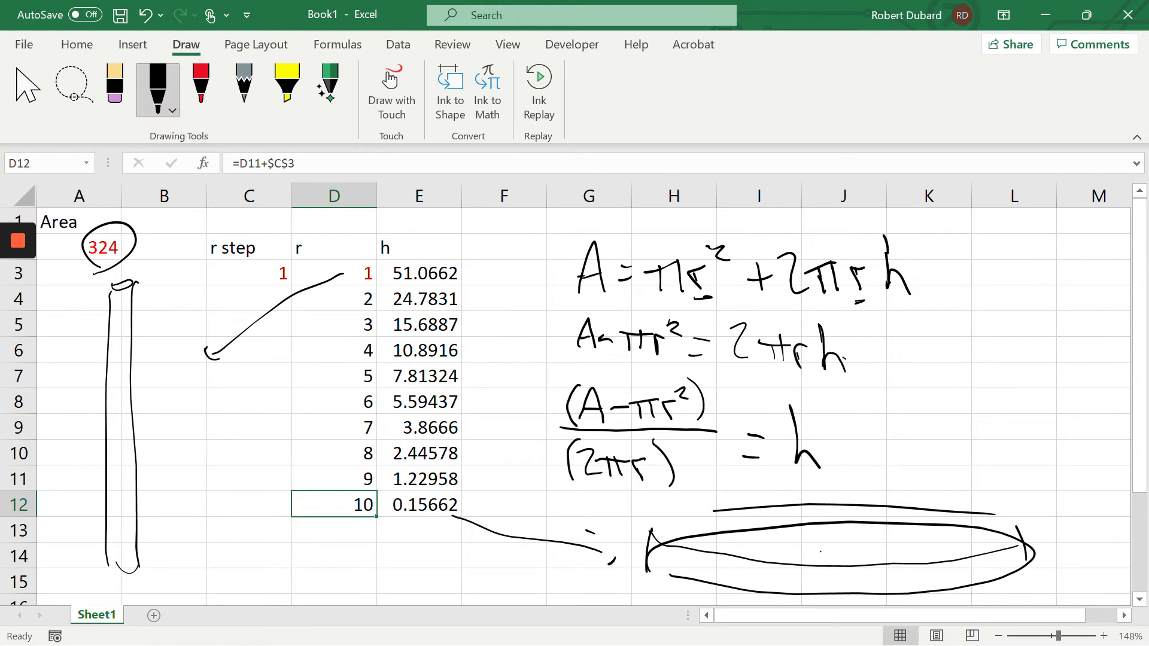
- Erase both cylinder sketches, their arrows and the stray ink mark below the handwritten derivation
left_click(123, 76)
mouse_move(139, 282)
left_mouse_down()
mouse_move(108, 336)
mouse_move(127, 573)
left_mouse_up()
left_click_drag(311, 287, 251, 326)
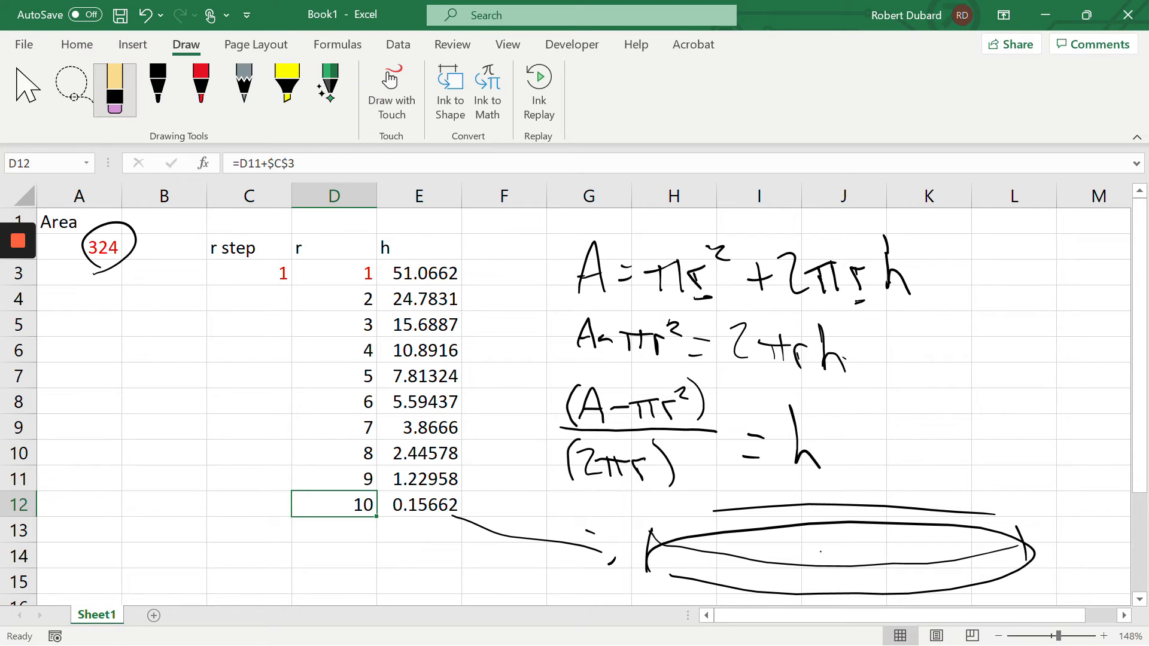
mouse_move(526, 527)
left_mouse_down()
mouse_move(688, 574)
mouse_move(897, 505)
mouse_move(1024, 544)
left_mouse_up()
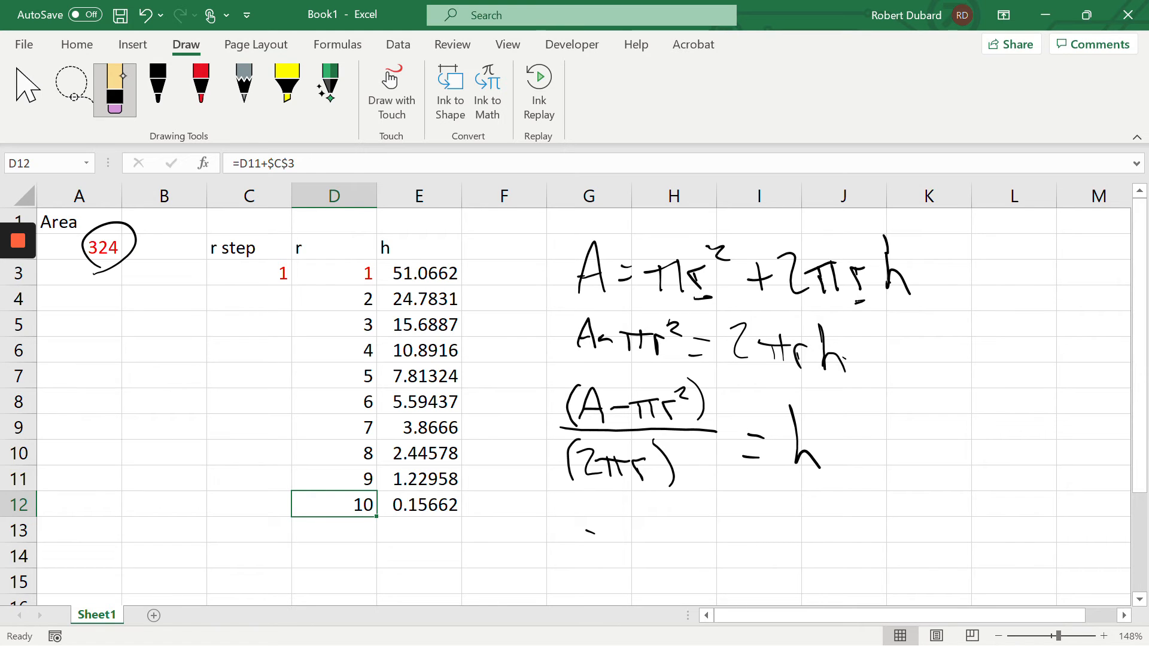
left_click(590, 531)
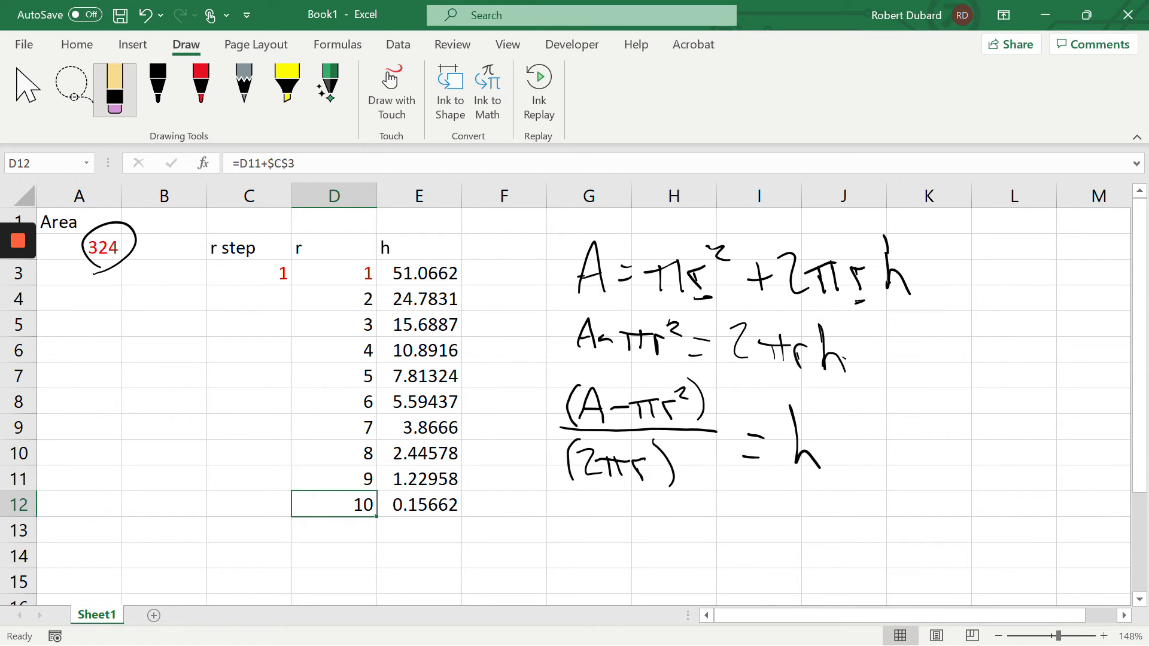
left_click(339, 274)
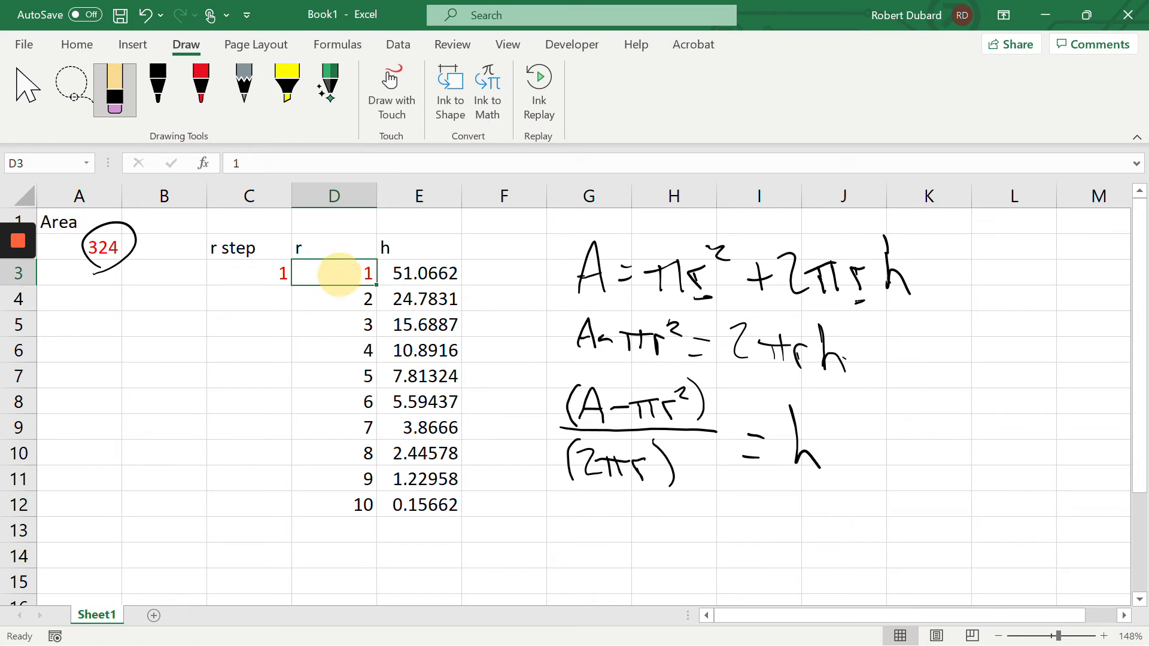
left_click(235, 271)
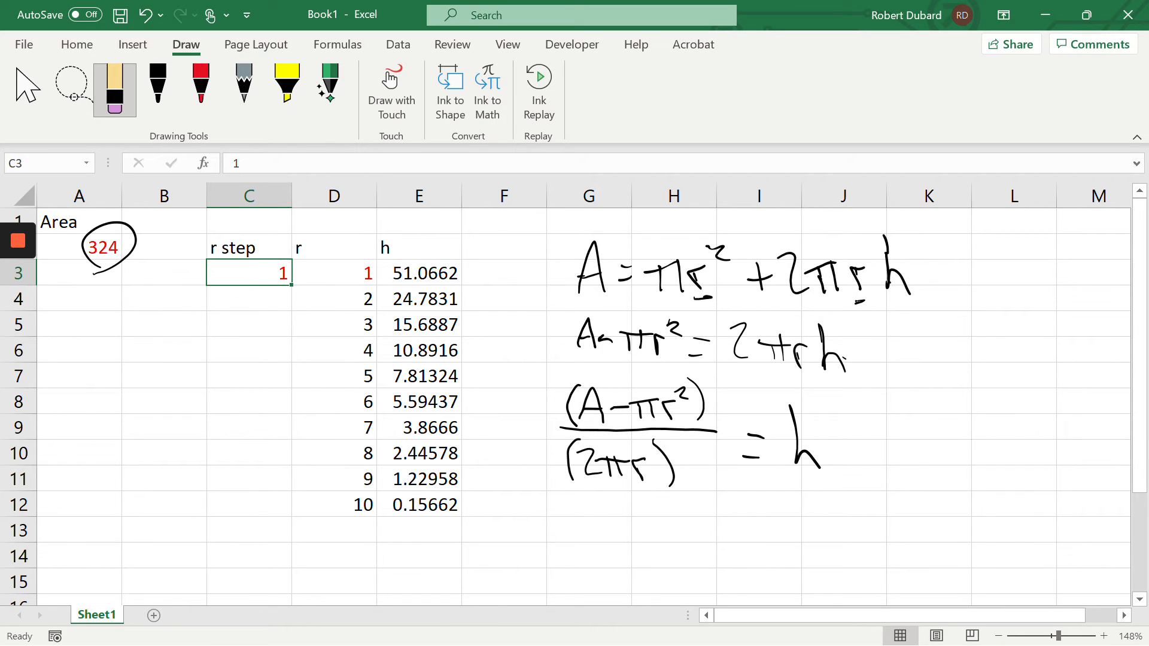
left_click(354, 276)
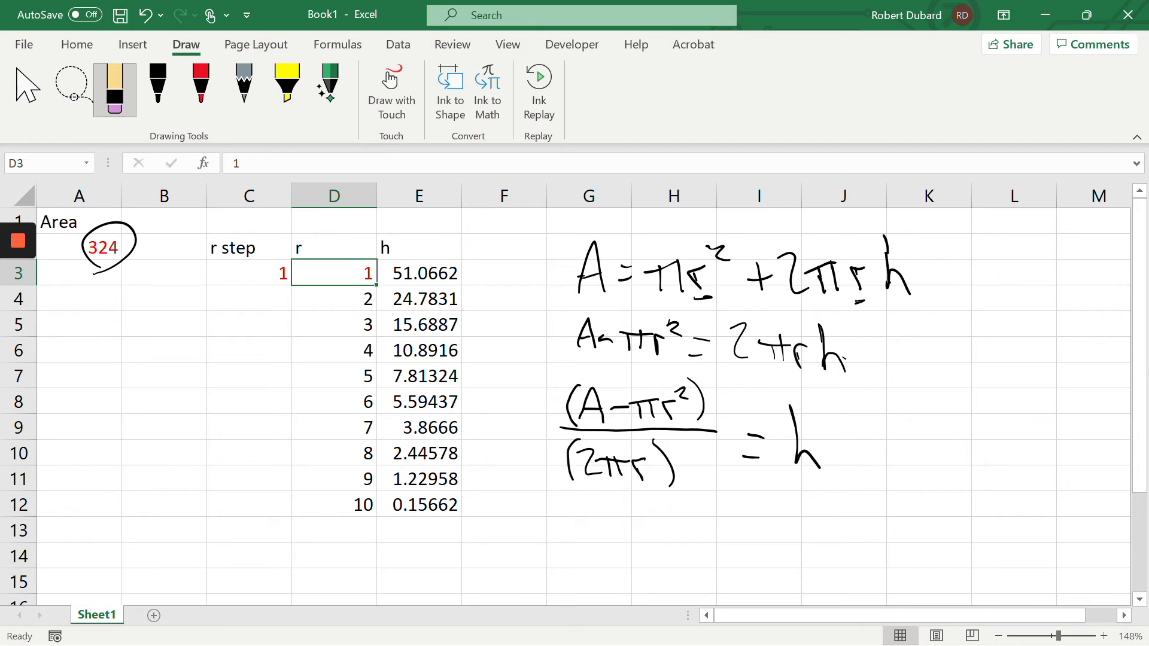
- Remove all of the handwritten area and height derivation beside the table, keeping the circle around the area value
mouse_move(585, 268)
left_mouse_down()
mouse_move(898, 276)
mouse_move(694, 277)
mouse_move(581, 464)
left_mouse_up()
left_click_drag(571, 419, 581, 276)
left_click(71, 90)
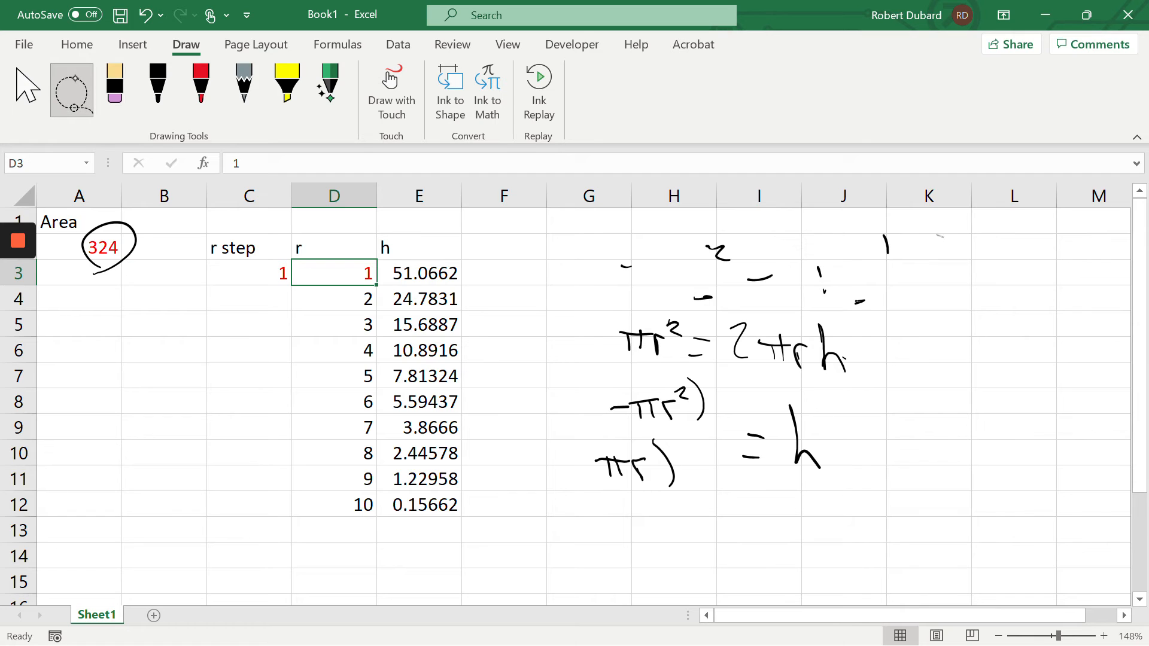
mouse_move(848, 225)
left_mouse_down()
mouse_move(527, 317)
mouse_move(861, 389)
mouse_move(849, 227)
left_mouse_up()
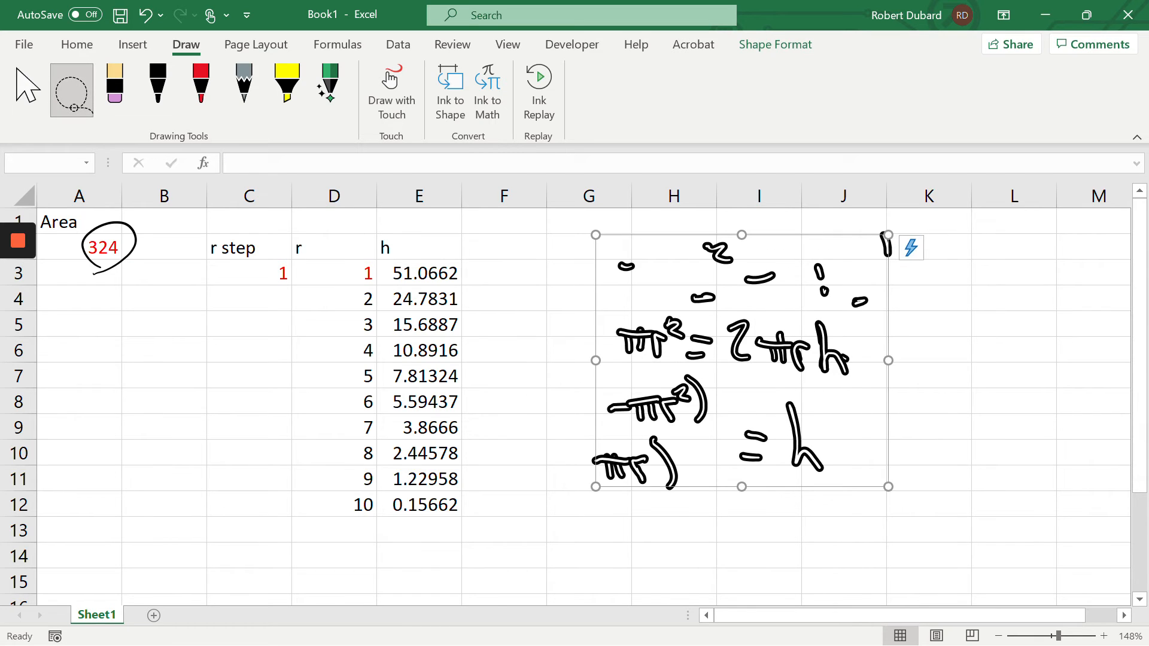
key("Delete")
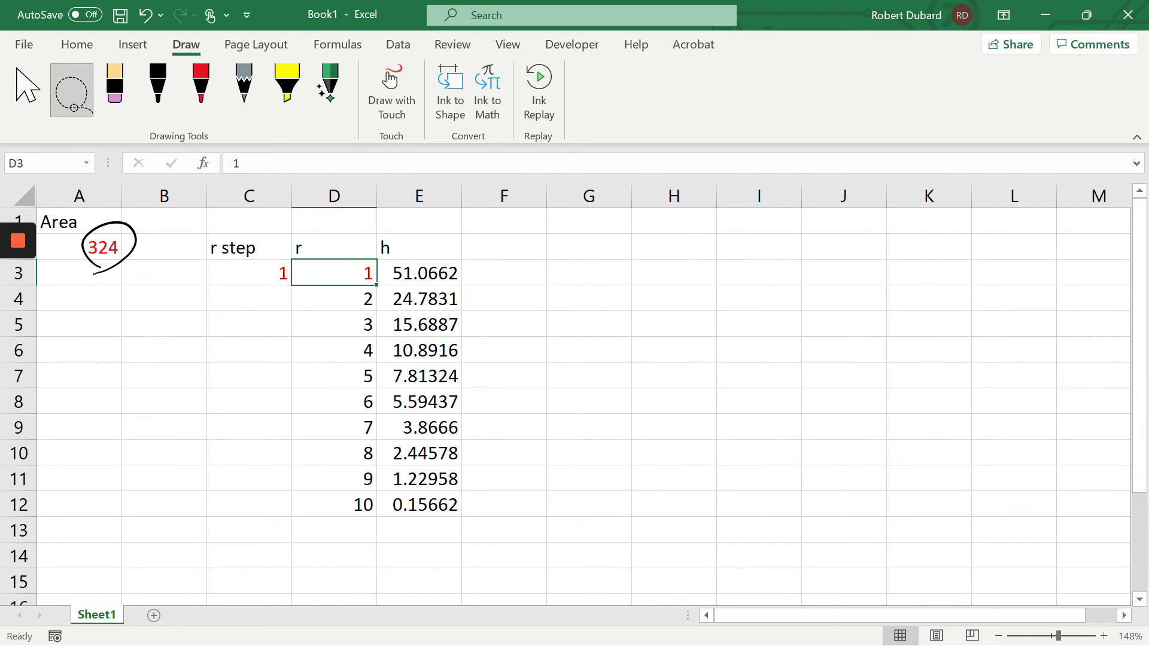
- Handwrite the cylinder volume formula V = πr²h in black ink beside the table
left_click(158, 90)
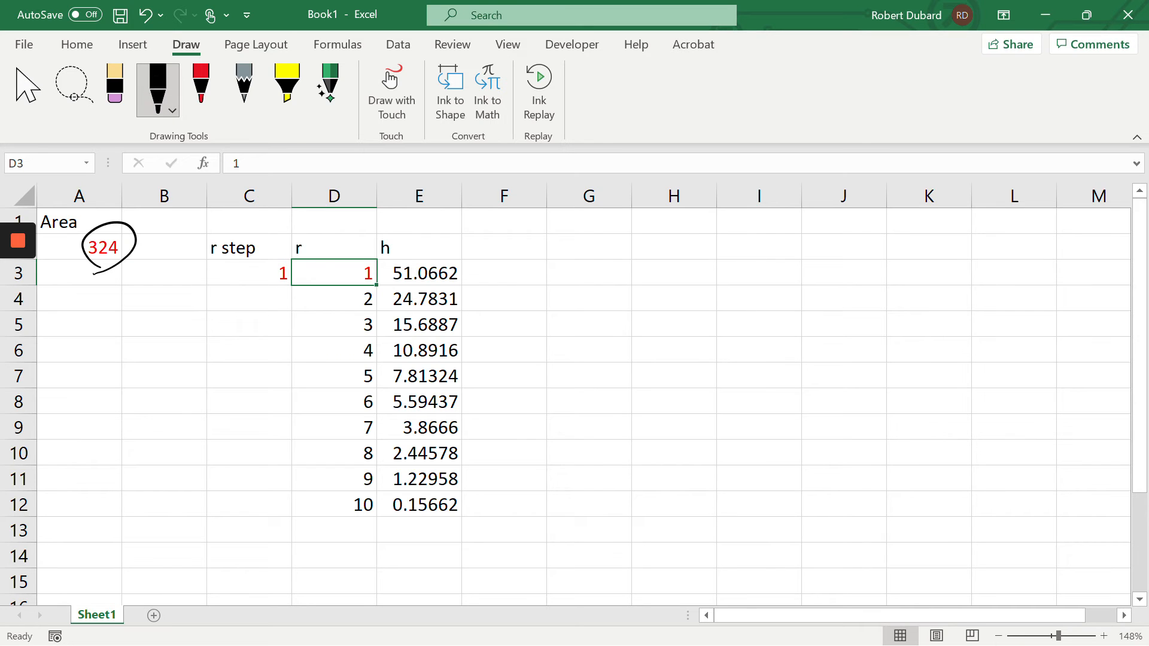
mouse_move(698, 270)
left_mouse_down()
mouse_move(721, 336)
mouse_move(740, 261)
mouse_move(783, 291)
left_mouse_up()
mouse_move(764, 318)
left_mouse_down()
mouse_move(810, 309)
mouse_move(812, 327)
left_mouse_up()
left_click_drag(829, 293, 836, 331)
left_click_drag(784, 302, 893, 293)
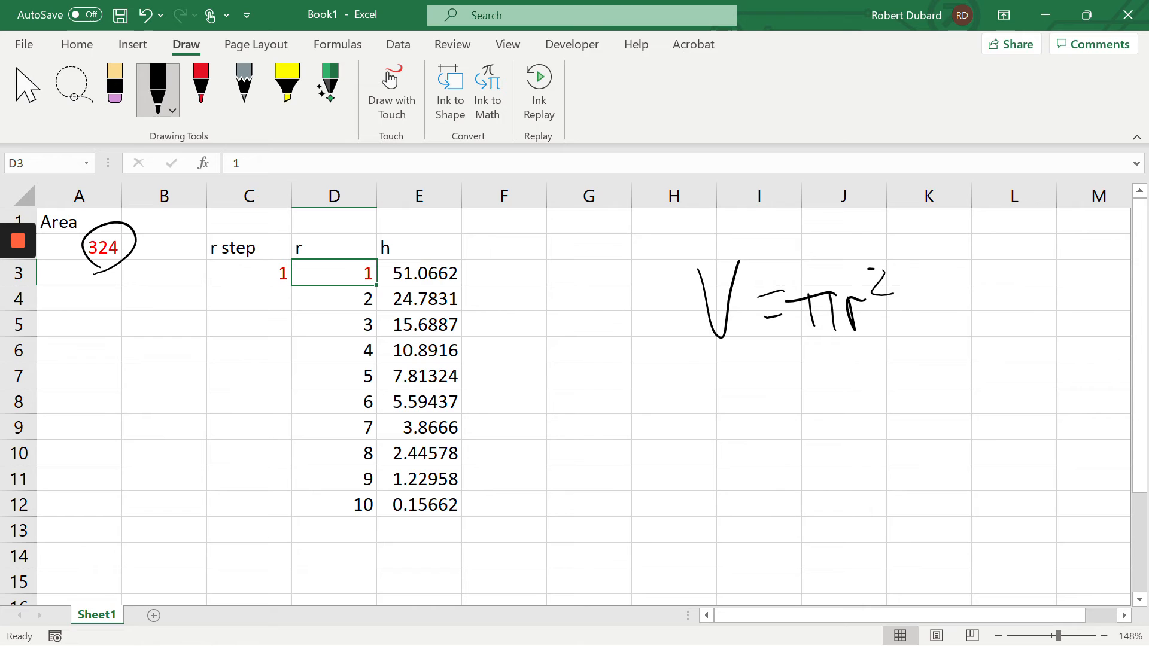
left_click_drag(905, 244, 936, 323)
- Label F2 as V and enter the volume formula =pi()*D3^2*E3 in F3
left_click(506, 245)
type("V")
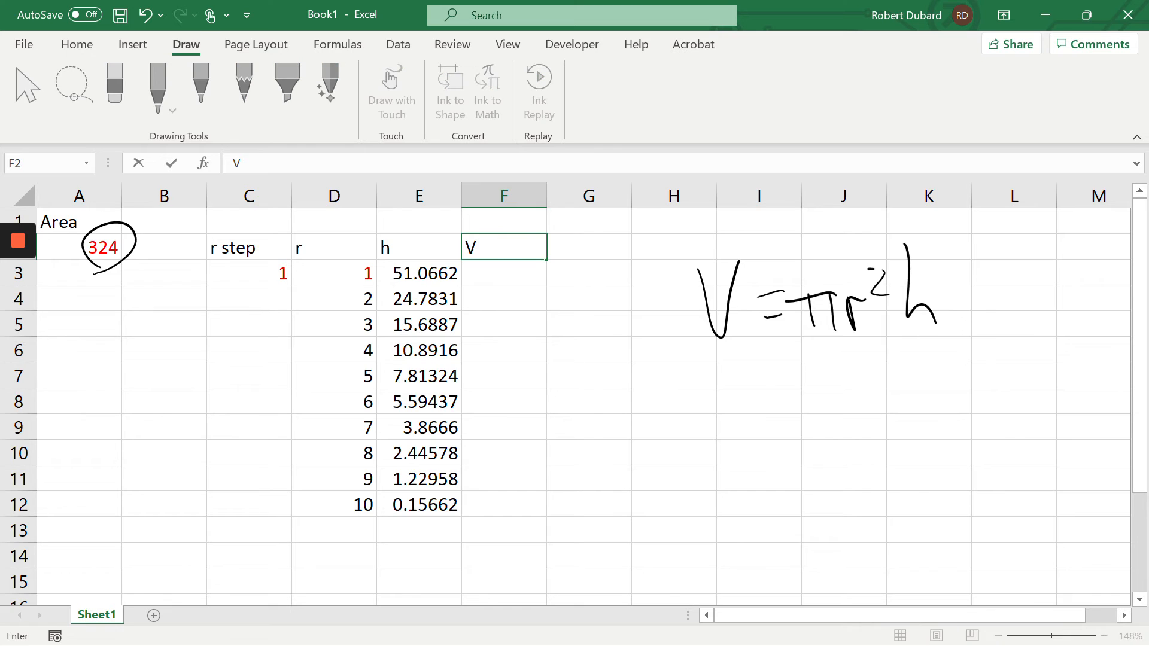
left_click(508, 269)
type("=")
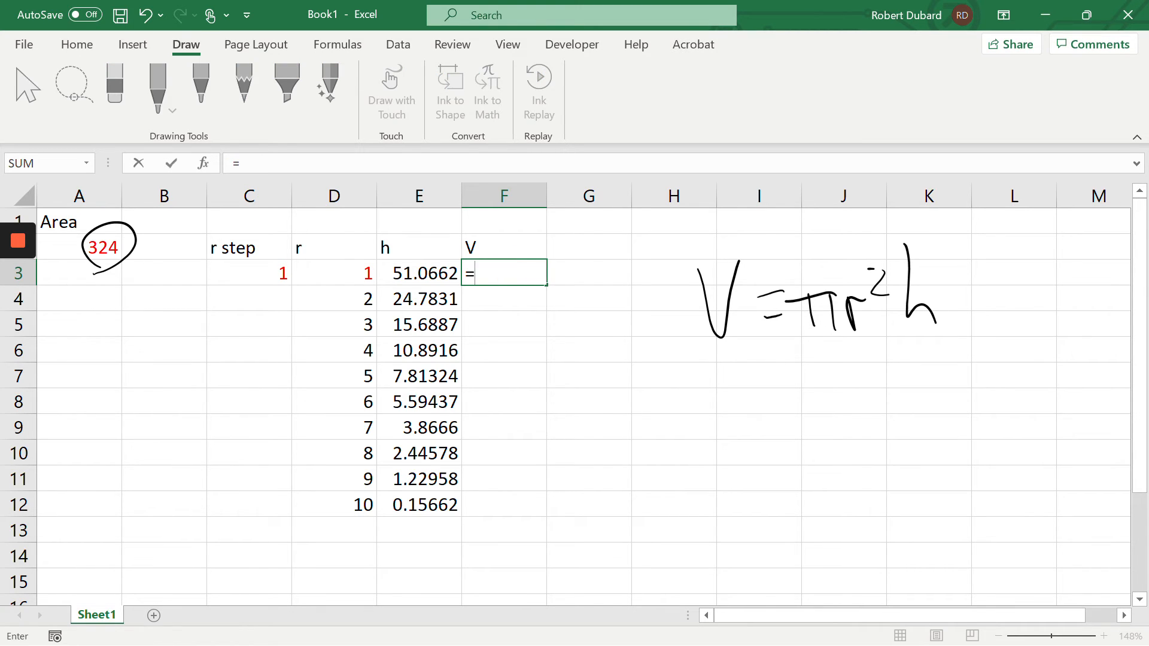
type("pi()*")
left_click(350, 274)
type("^")
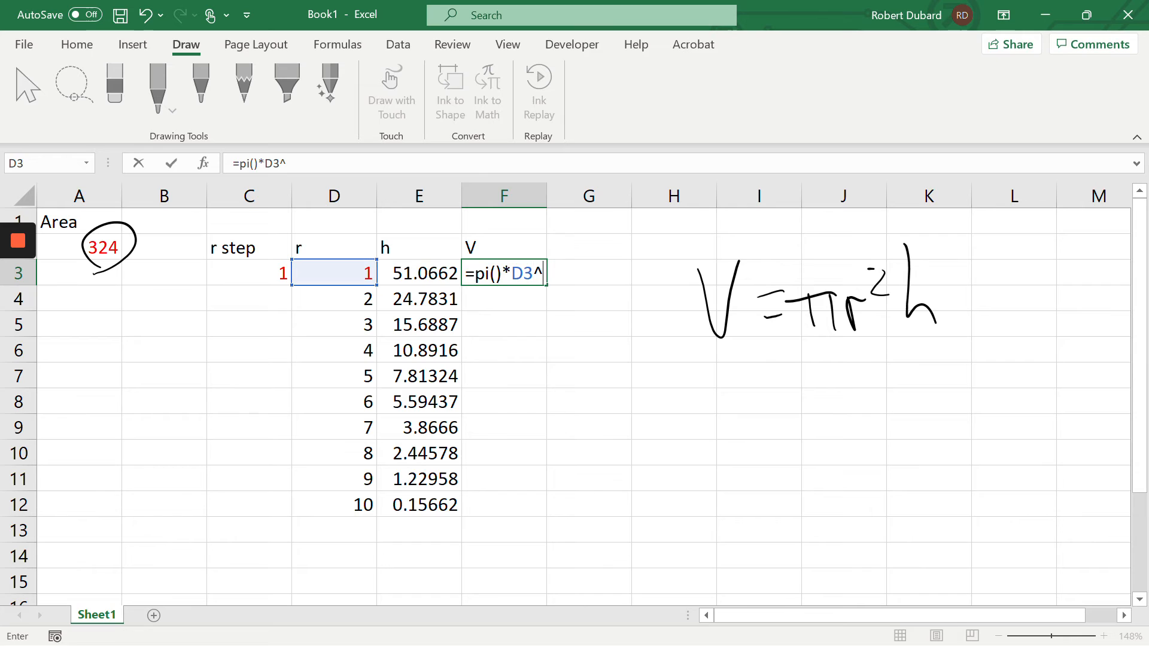
type("2*")
left_click(426, 275)
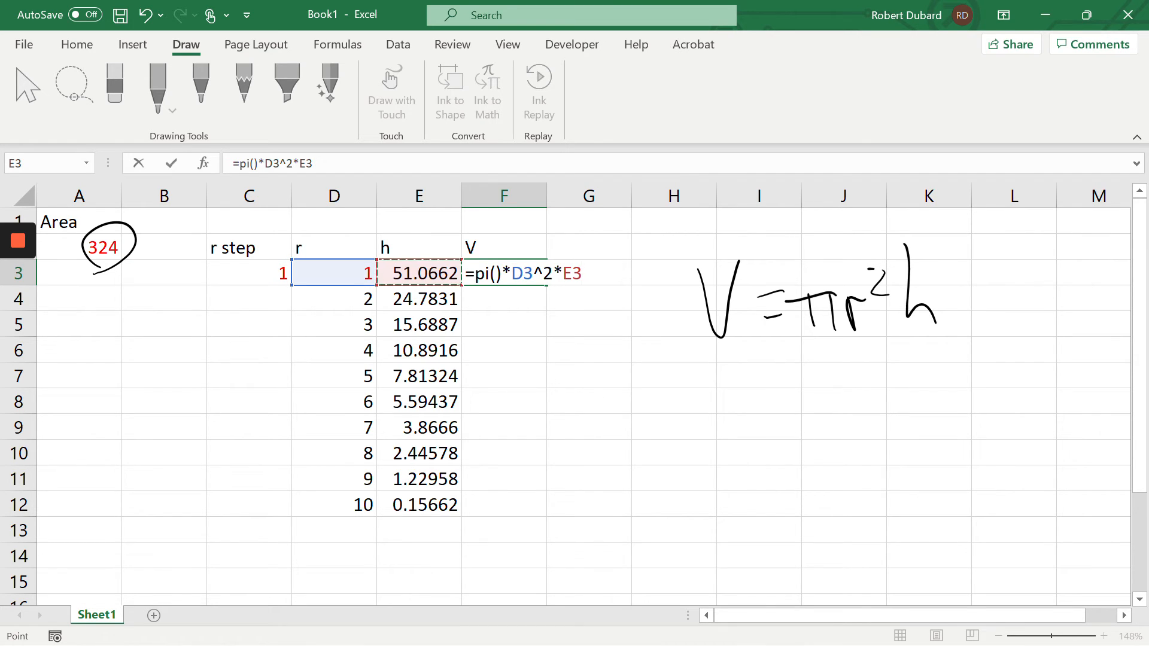
key("Return")
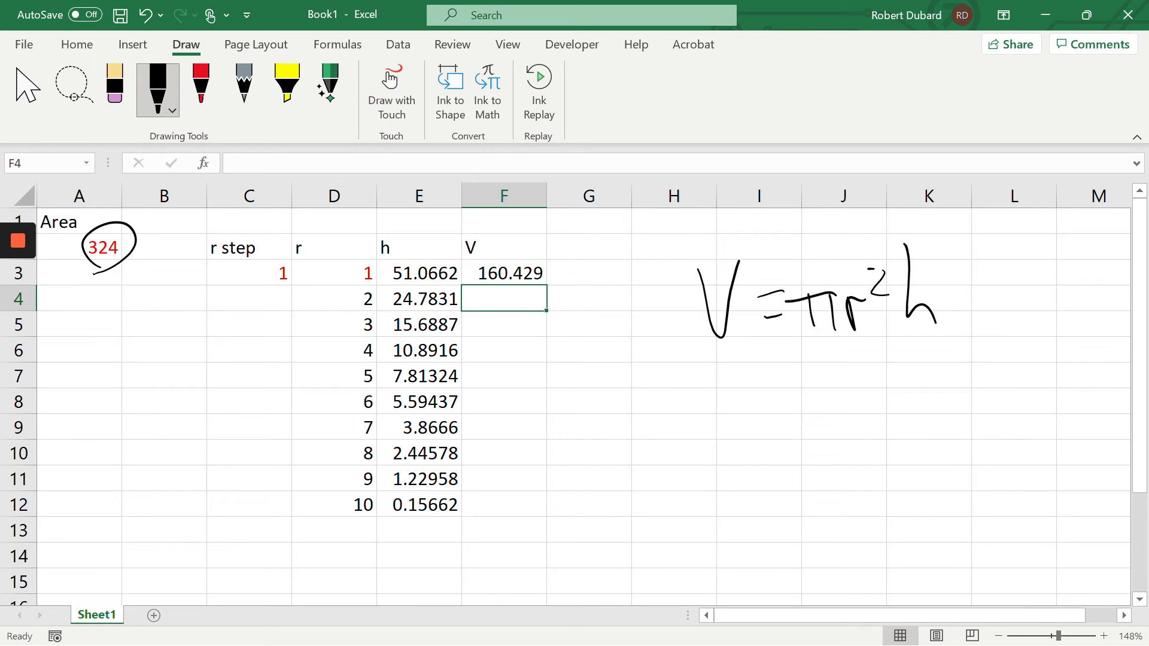
- Fill the volume formula down from F3 through F12
left_click(504, 272)
left_click_drag(545, 285, 516, 516)
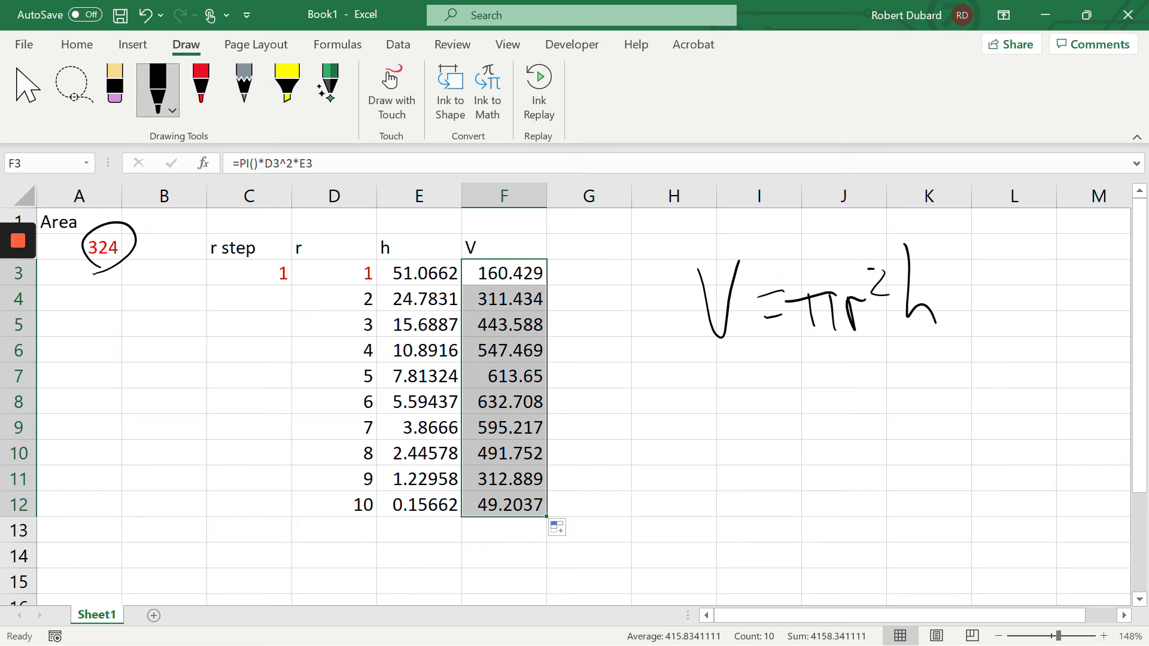
left_click(500, 271)
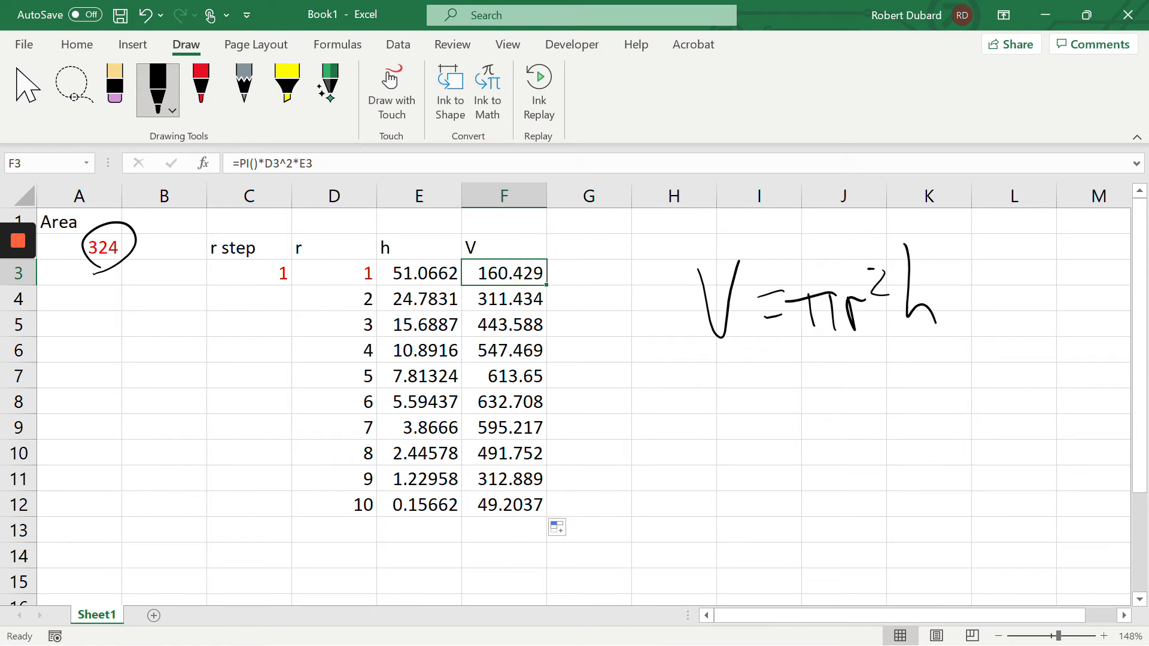
- Examine how the volume changes as the radius increases, going down the V column through F12
left_click(522, 303)
left_click(522, 326)
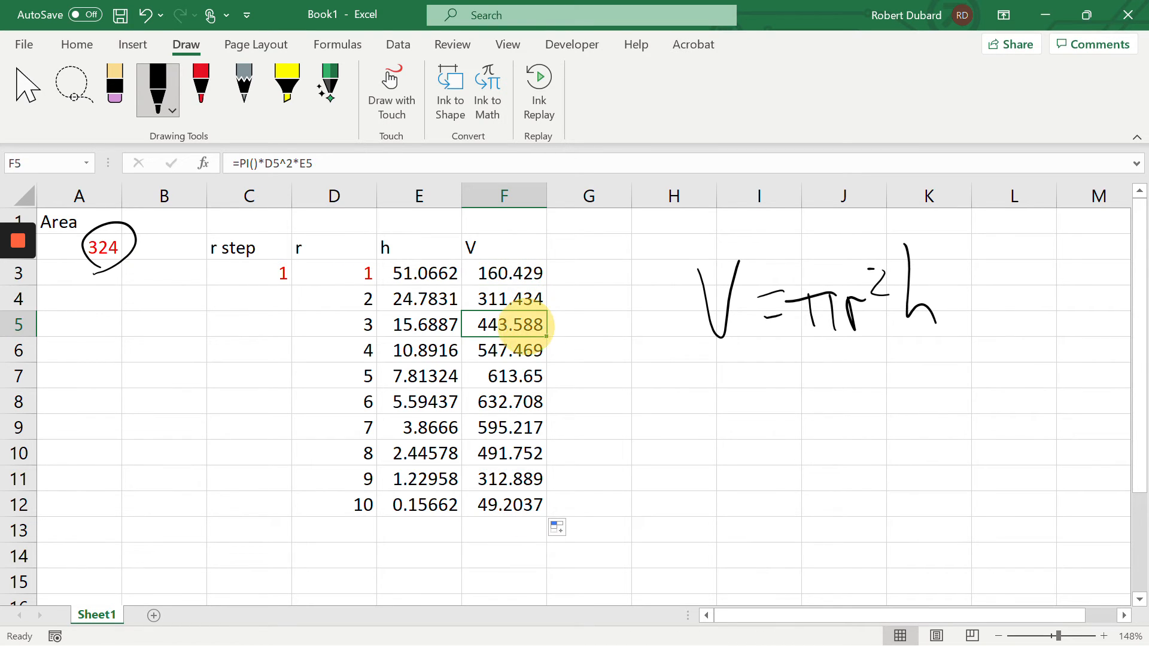
left_click(515, 354)
left_click(515, 396)
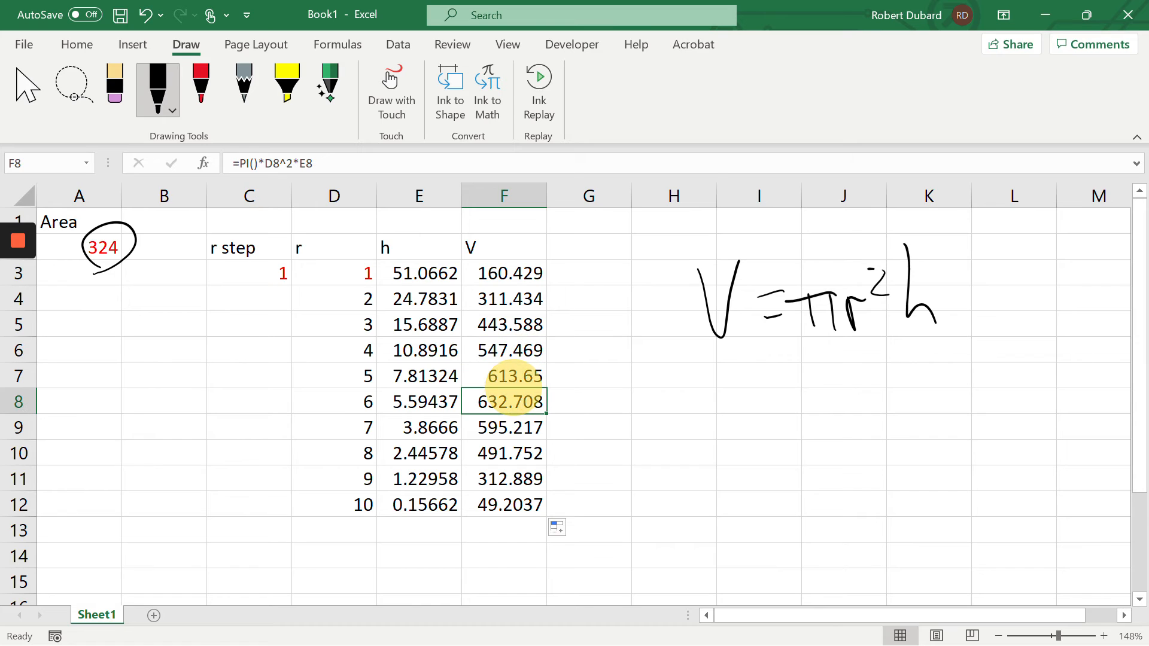
left_click(522, 426)
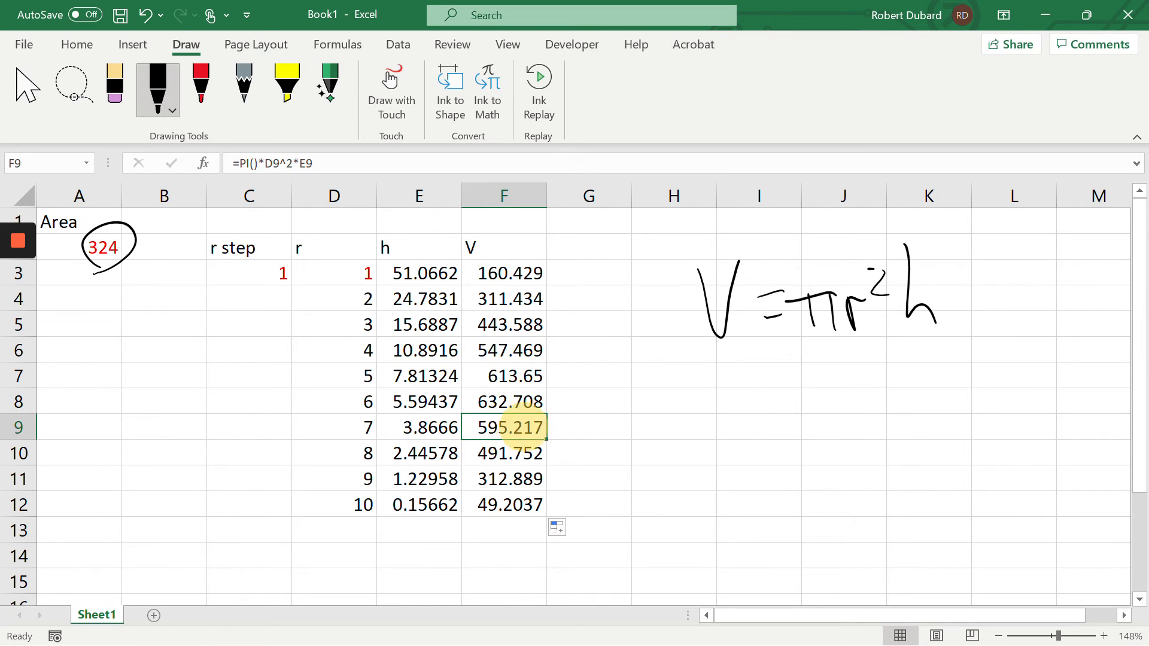
left_click(520, 454)
left_click(507, 481)
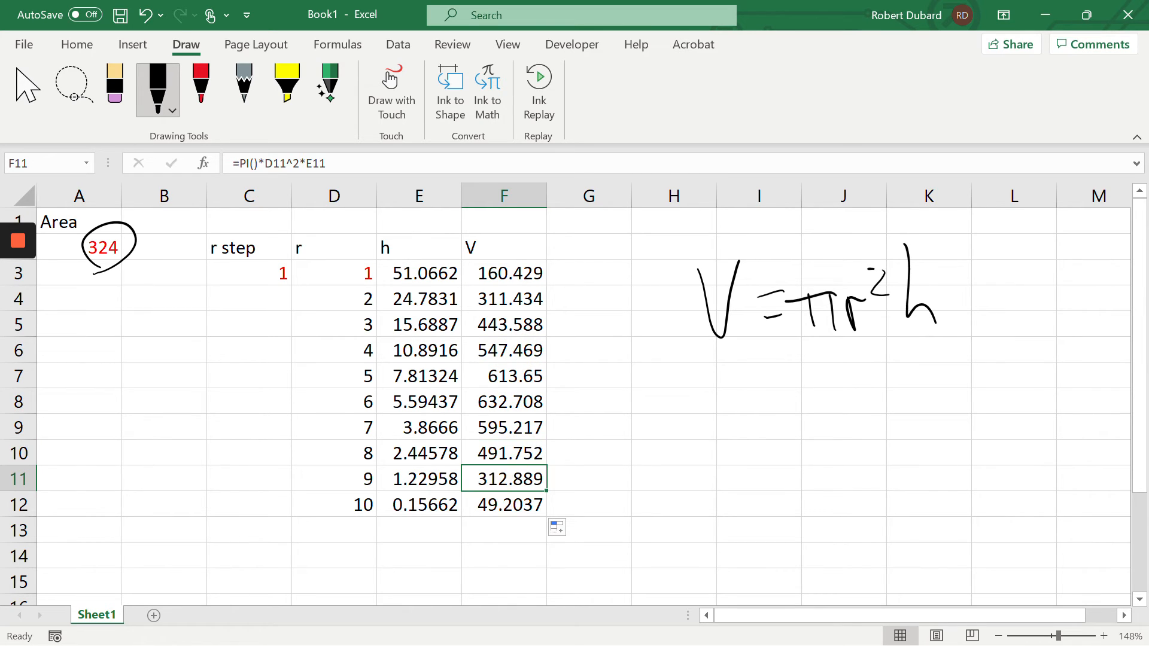
left_click(510, 501)
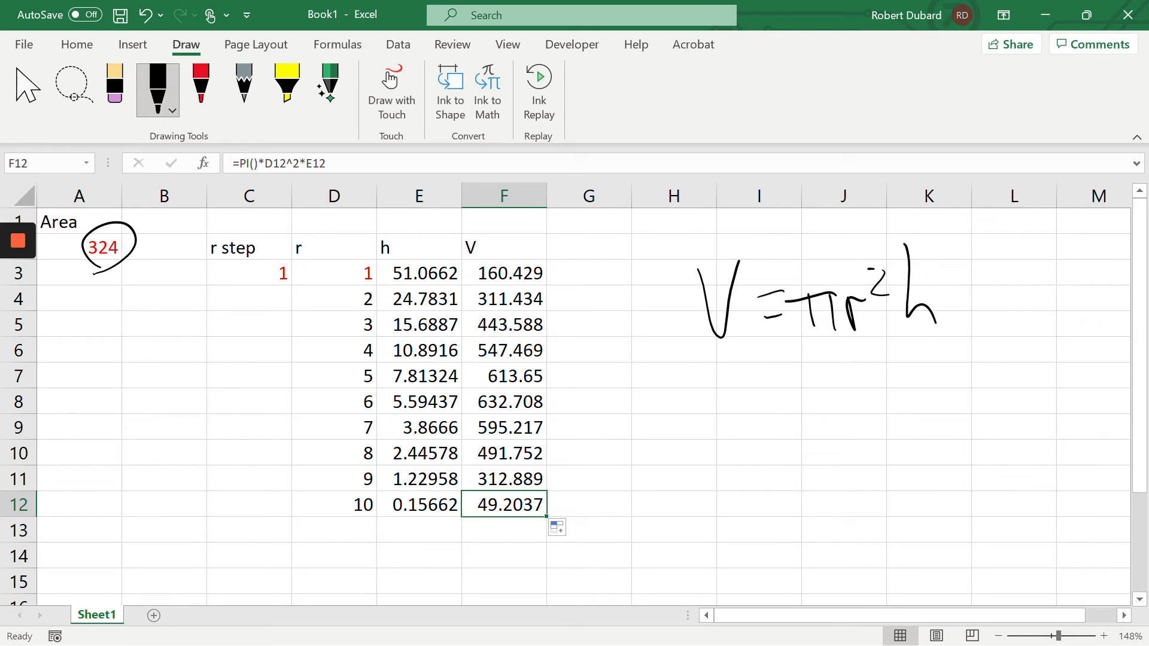
mouse_move(23, 246)
left_click(23, 316)
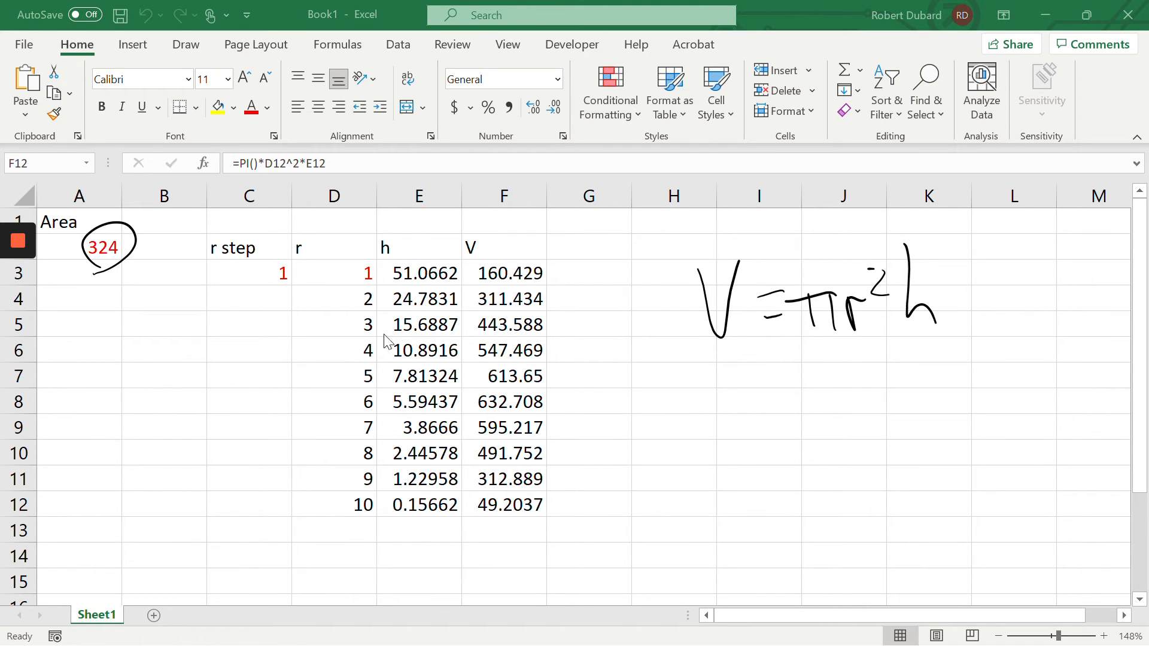
- Check the radius and height in row 8, then circle the volume in F8 in ink and undo the circle
left_click(355, 400)
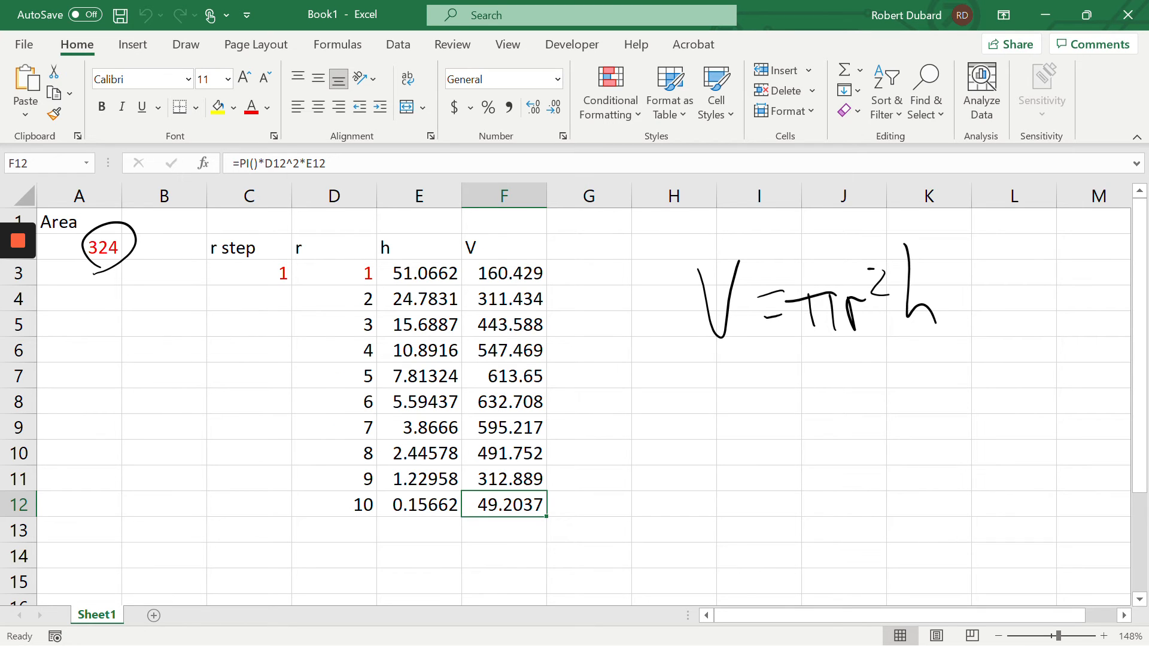
left_click(355, 400)
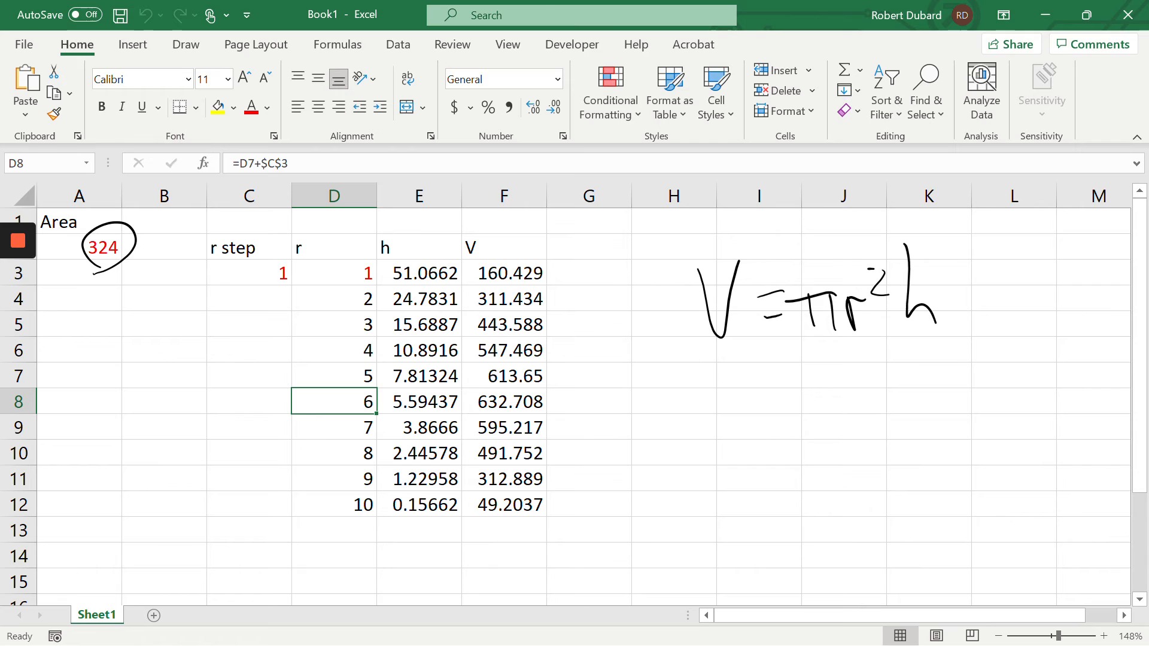
left_click(421, 401)
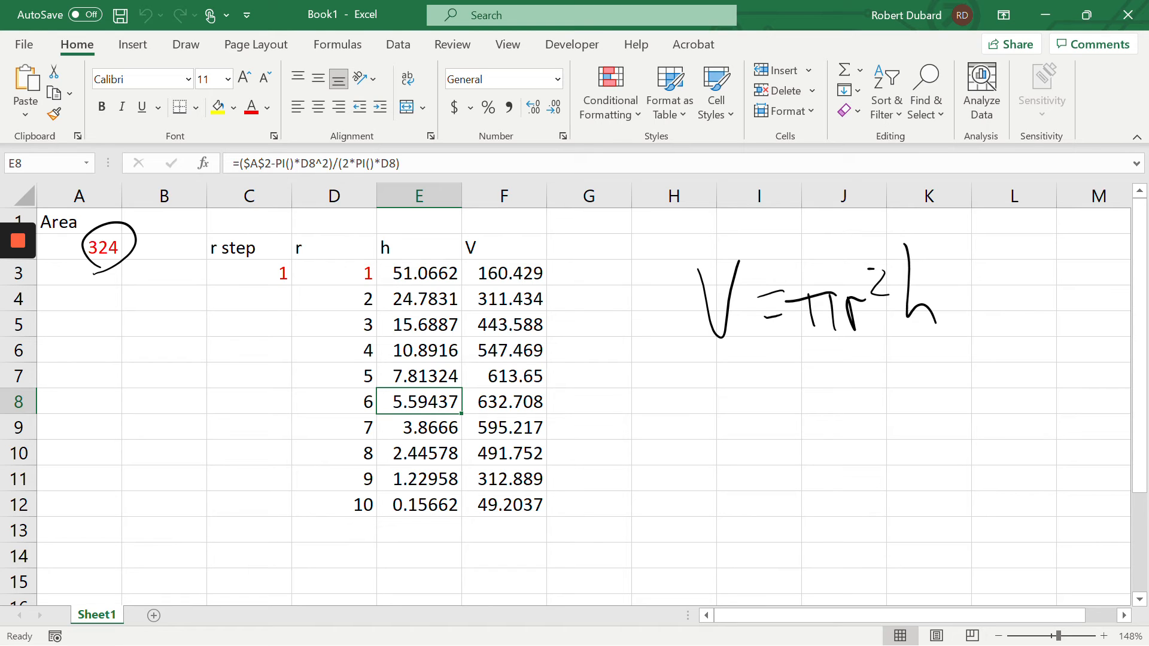
mouse_move(580, 400)
left_mouse_down()
mouse_move(559, 389)
mouse_move(509, 419)
mouse_move(557, 404)
left_mouse_up()
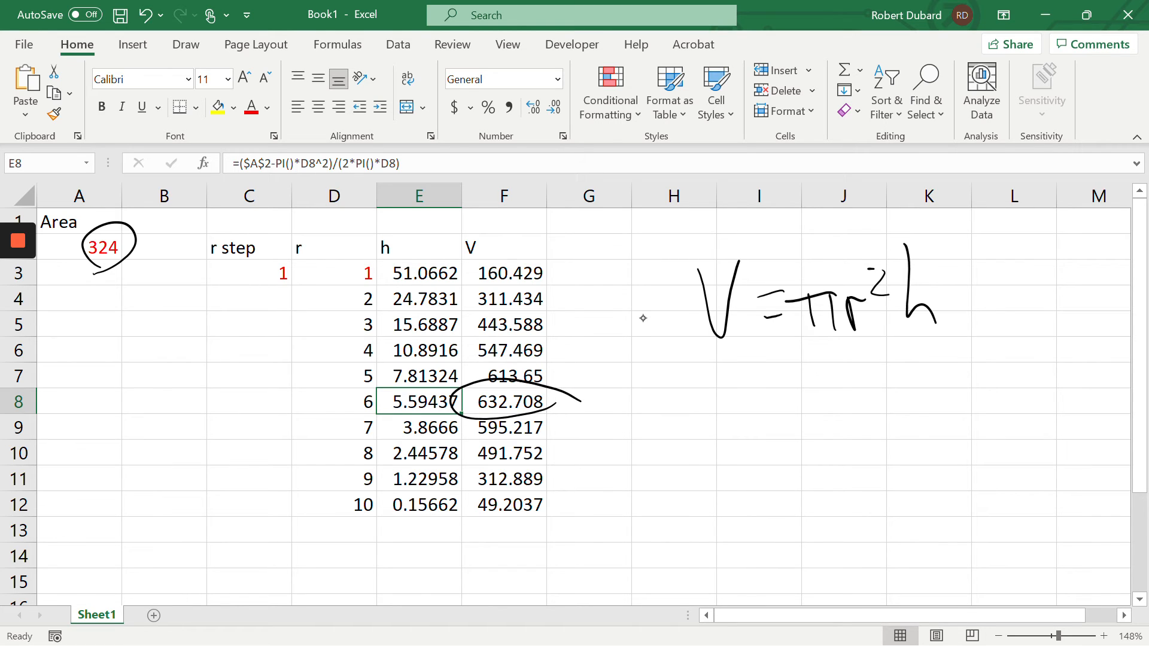
key("ctrl+z")
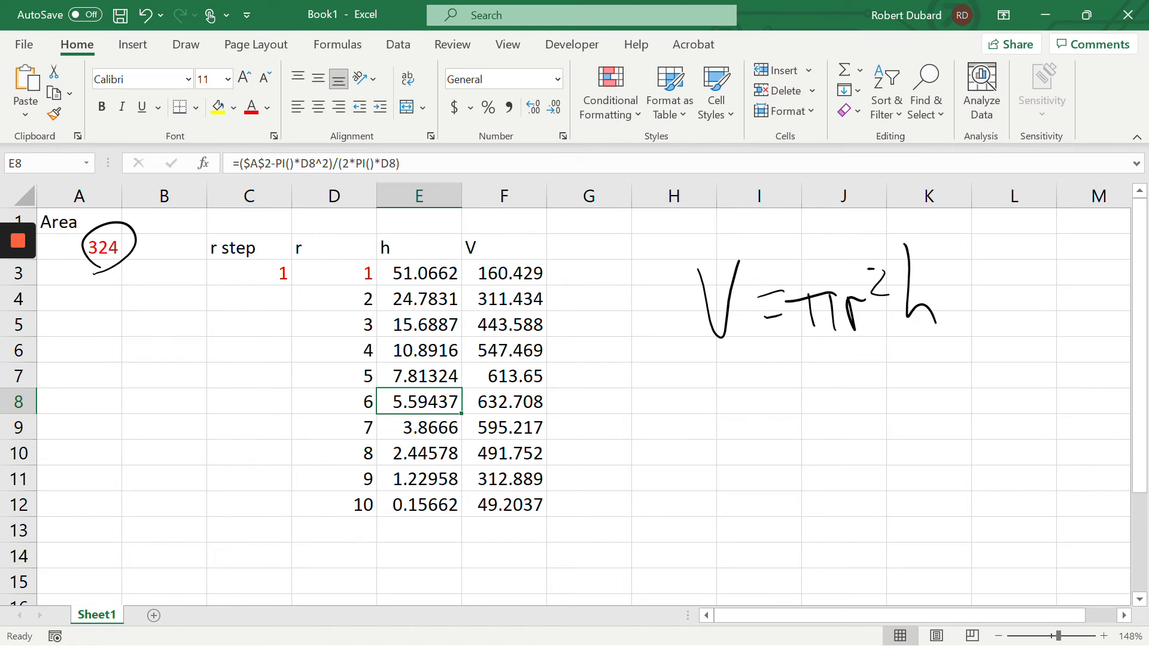
scroll(565, 407, "down", 1)
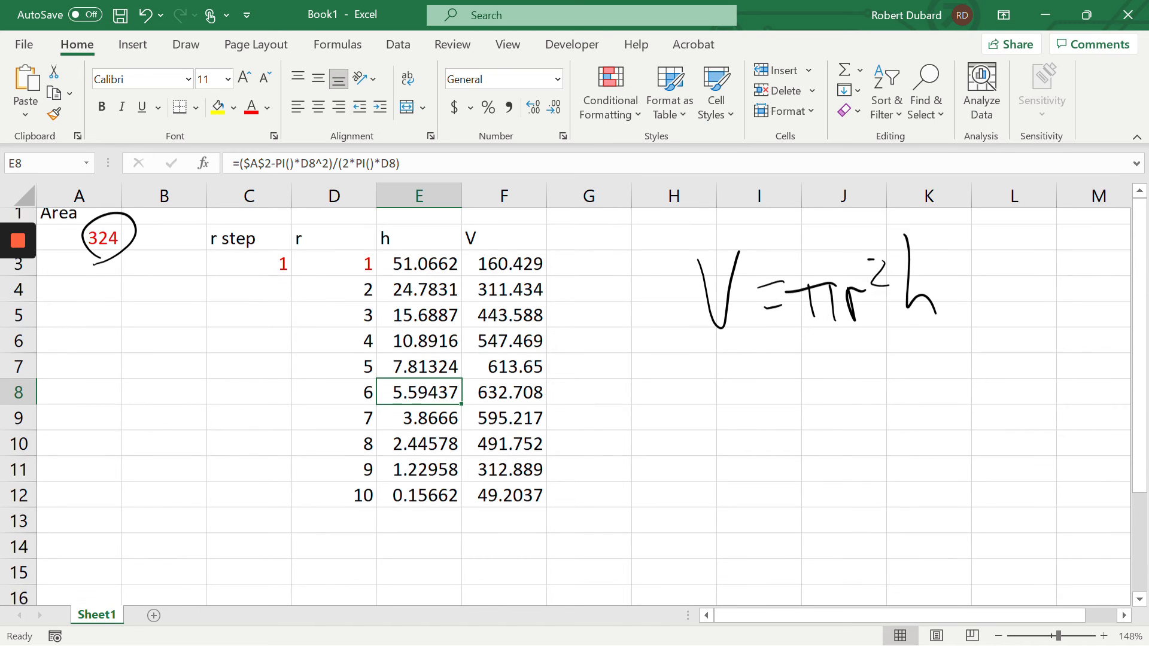
scroll(565, 406, "up", 1)
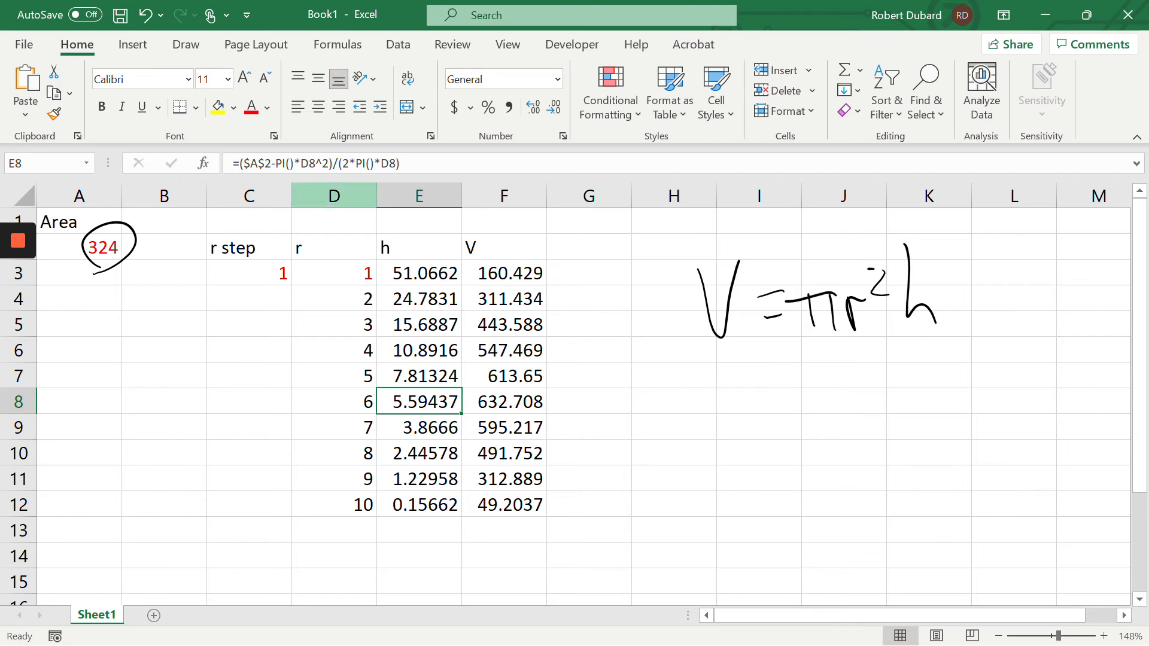
- Insert a blank row above the row that holds the Area label
mouse_move(24, 212)
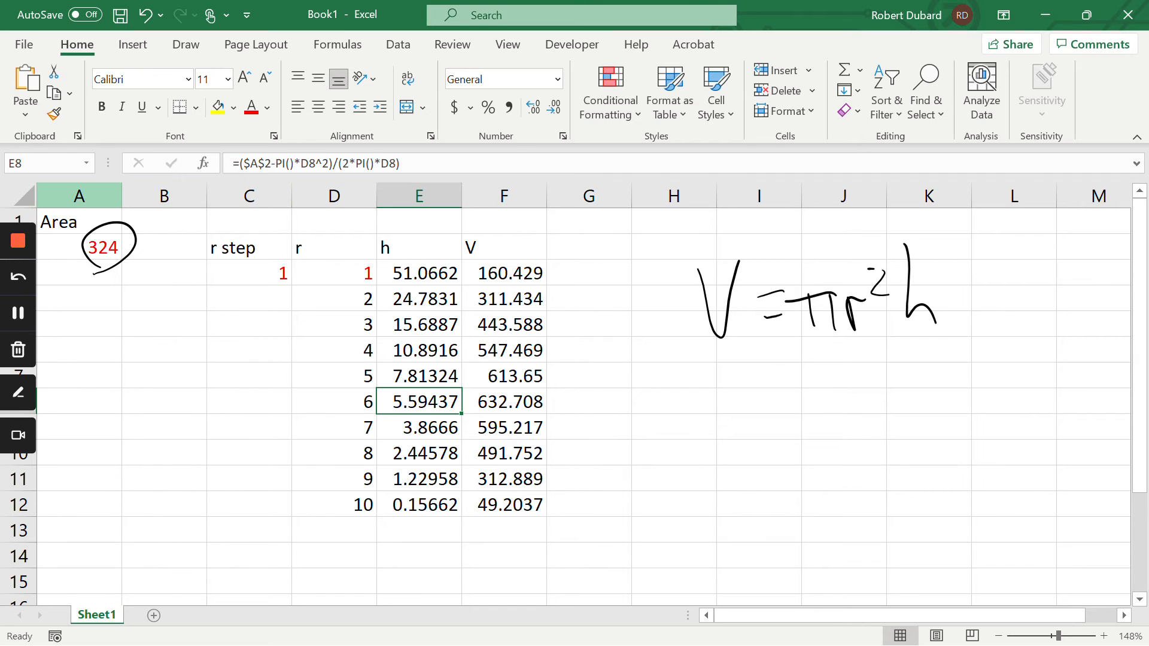
scroll(565, 407, "down", 1)
scroll(565, 407, "up", 1)
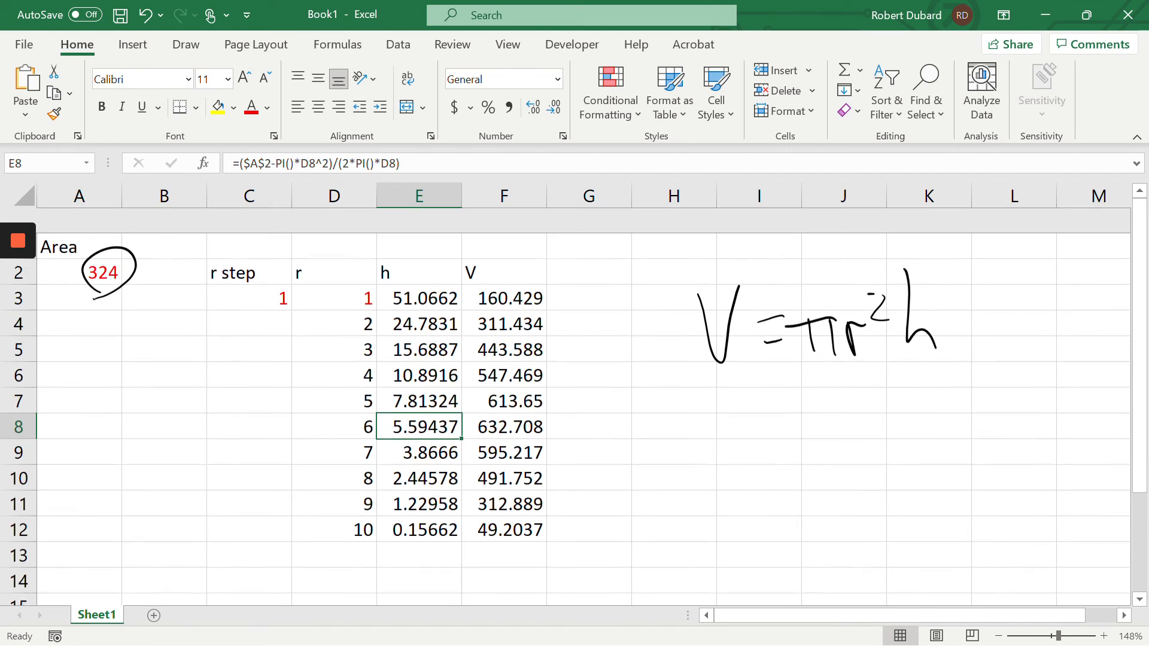
mouse_move(18, 257)
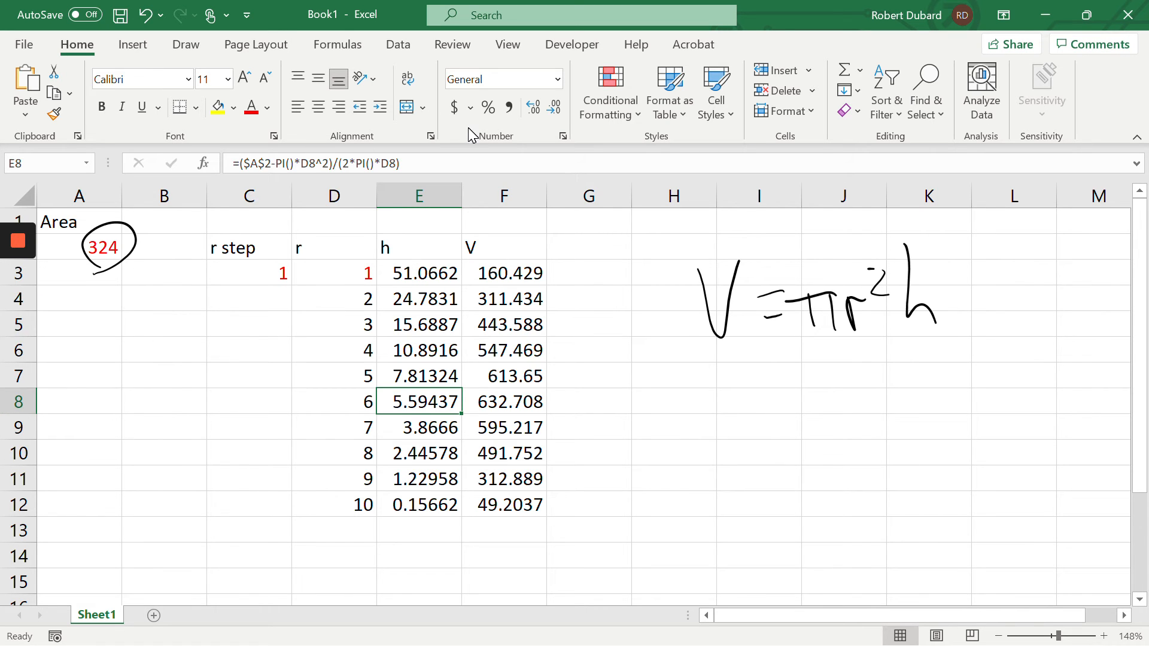
left_click(1087, 18)
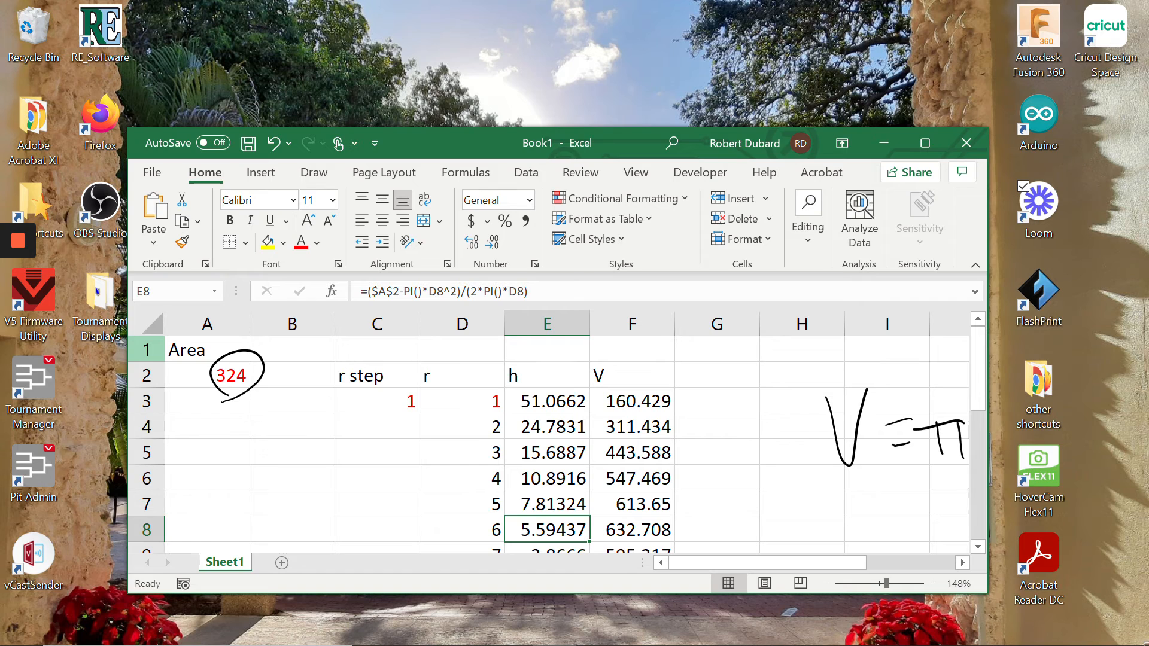
right_click(153, 356)
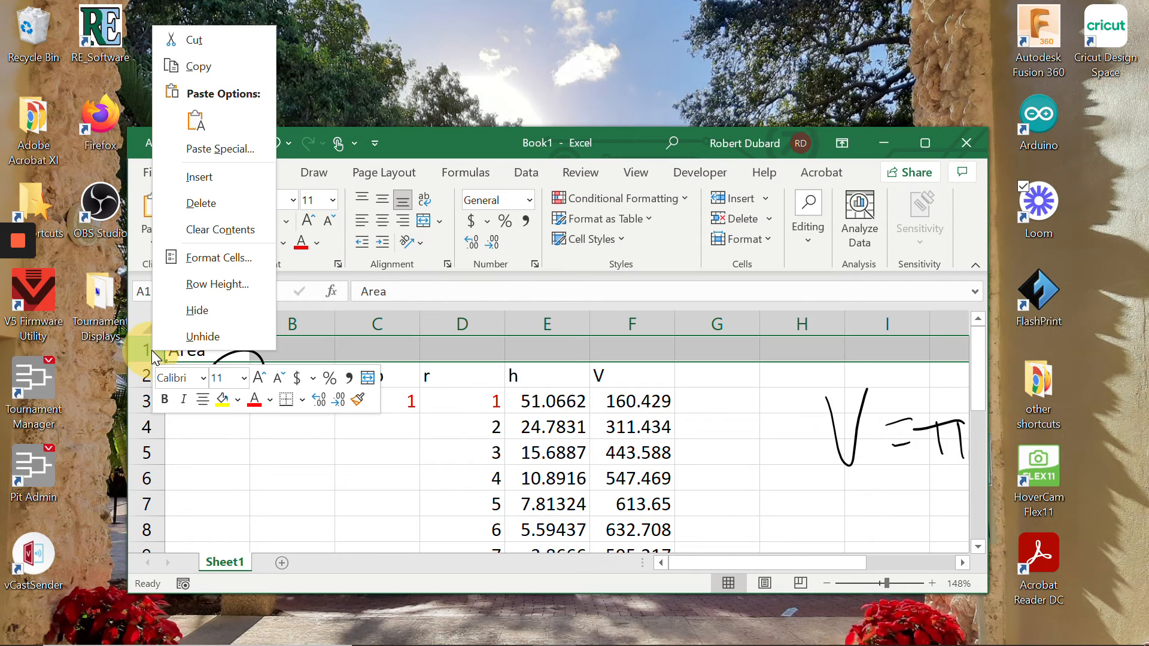
left_click(207, 178)
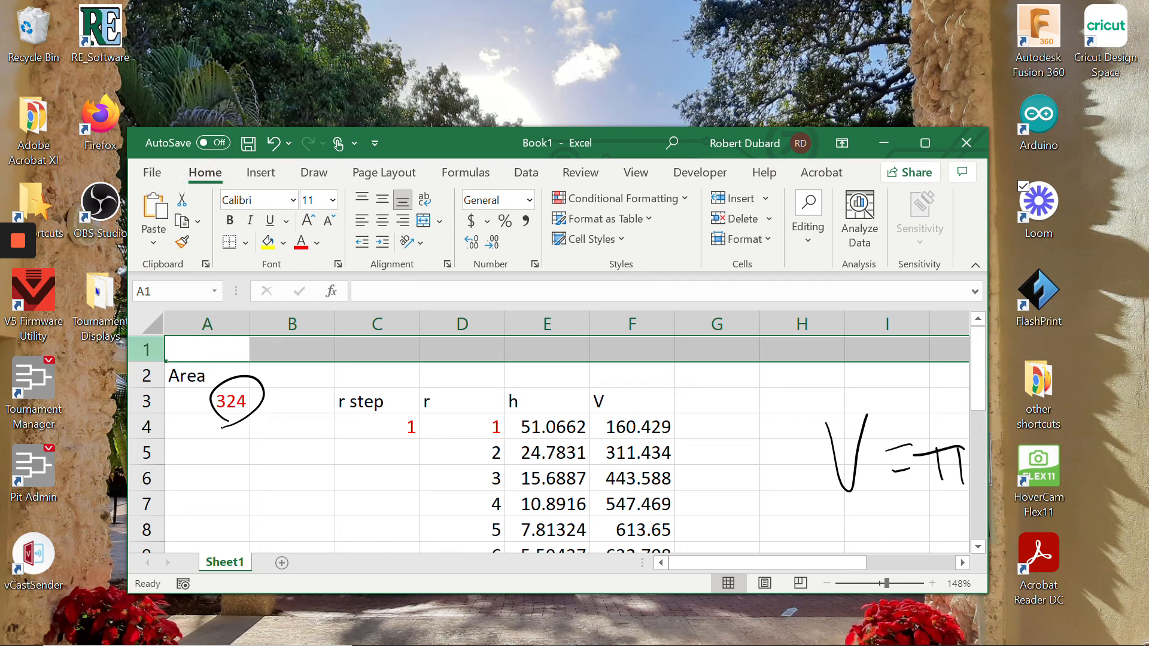
left_click(924, 144)
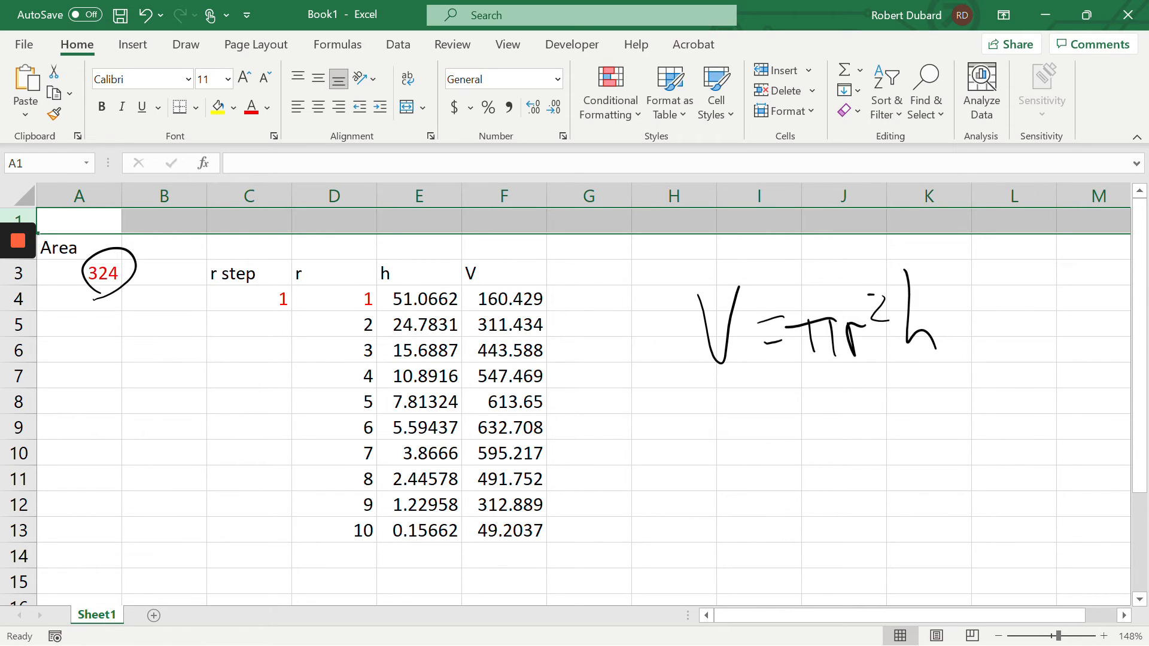
- Check which cells the radius formula in D5 refers to after the row insertion, including the r step cell C4
double_click(347, 325)
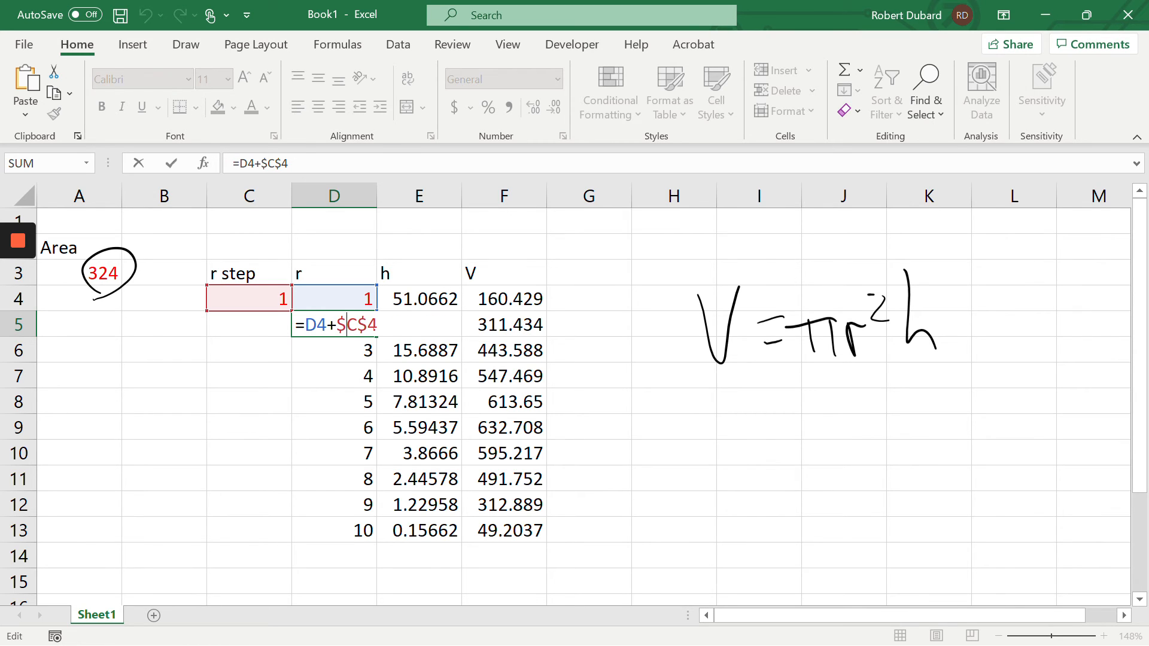
key("Escape")
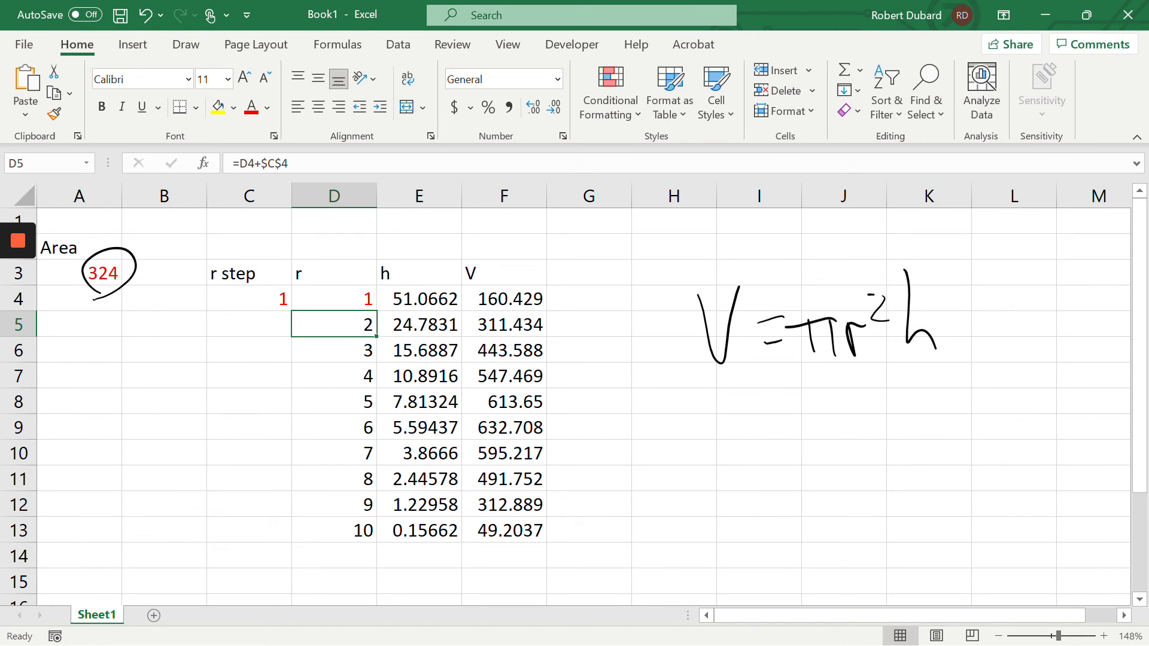
left_click(268, 298)
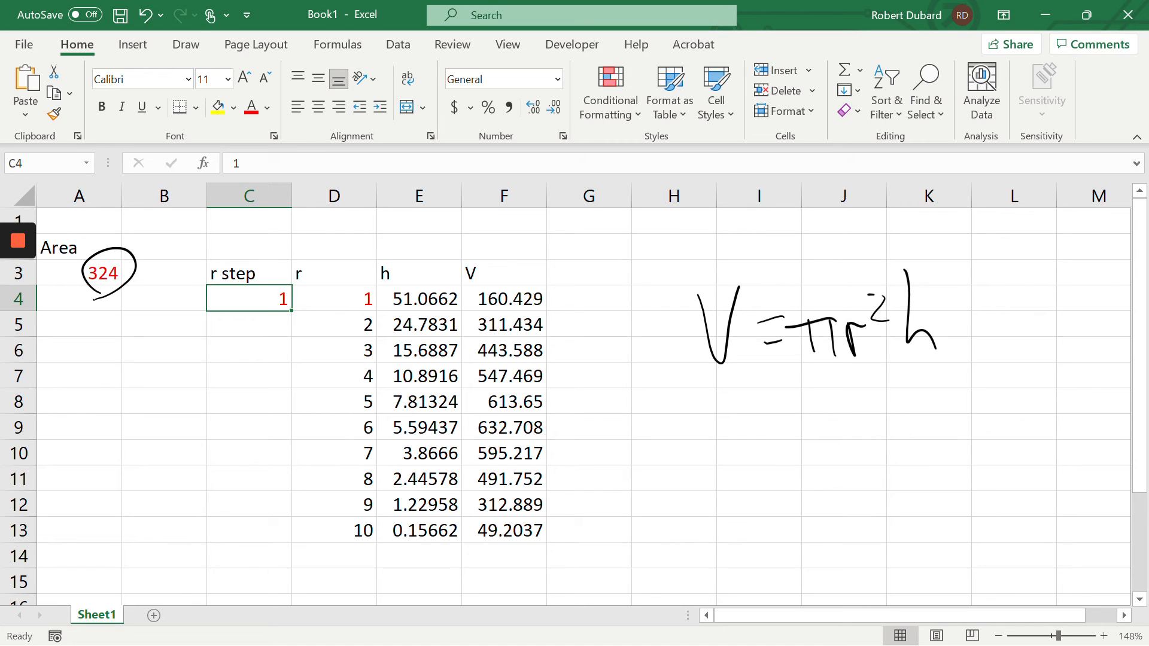
left_click(366, 330)
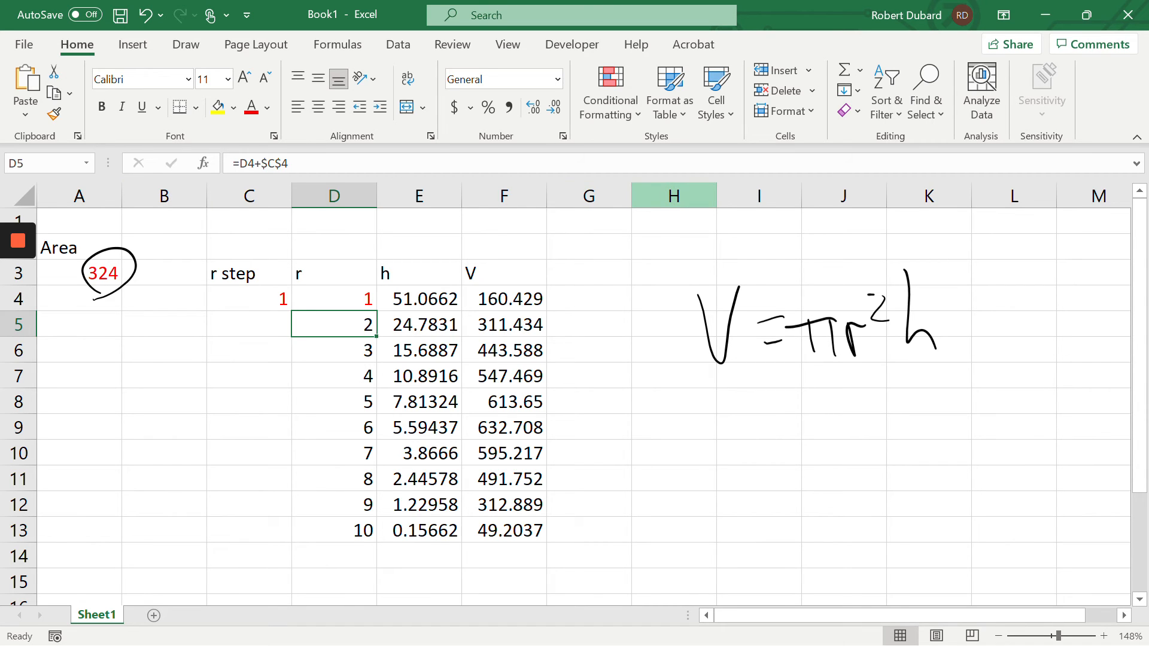
right_click(599, 195)
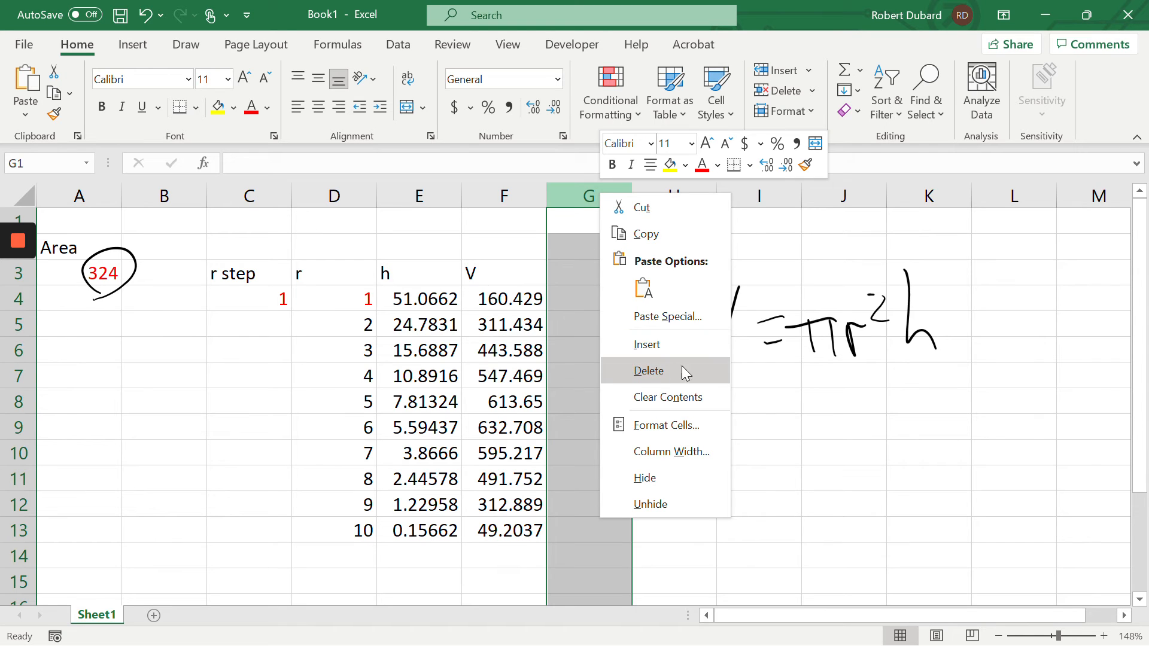
left_click(845, 408)
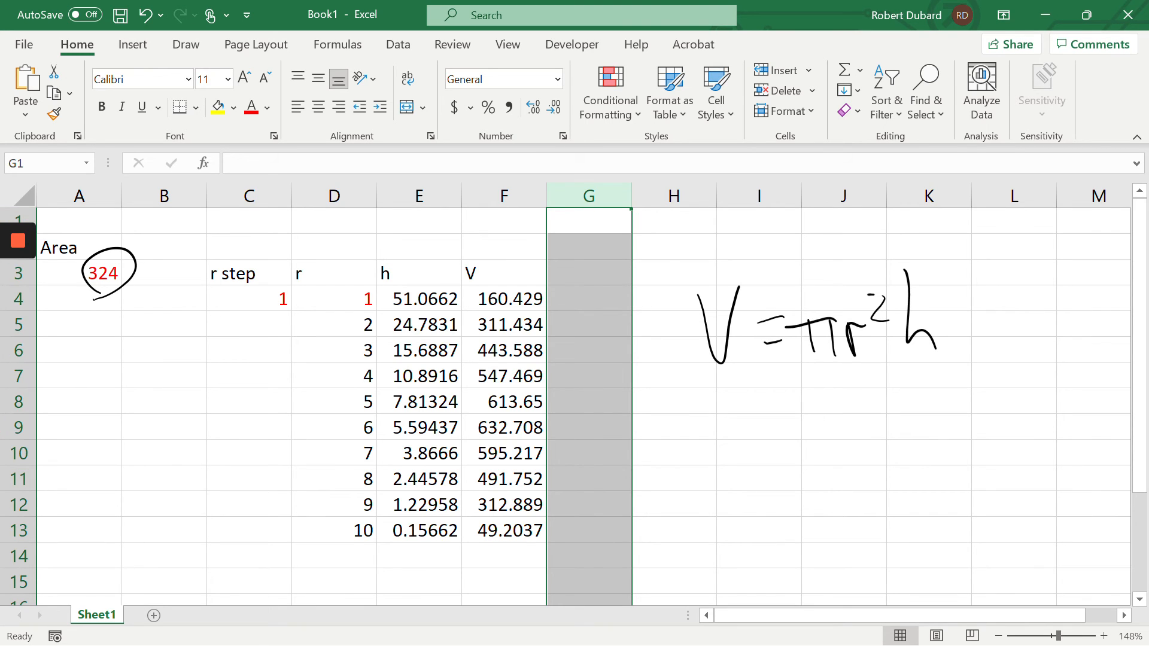
- Label F1 as Vmax and start a MAX formula in F2 with the volumes F4:F13 as its range
left_click(496, 219)
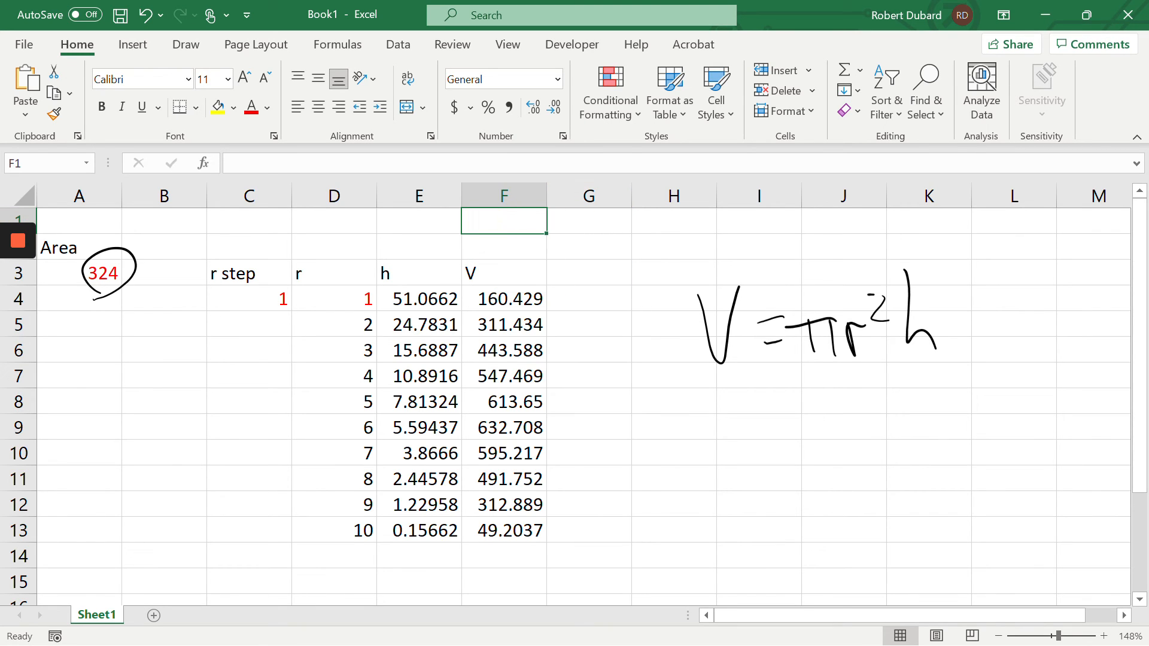
type("Vmax")
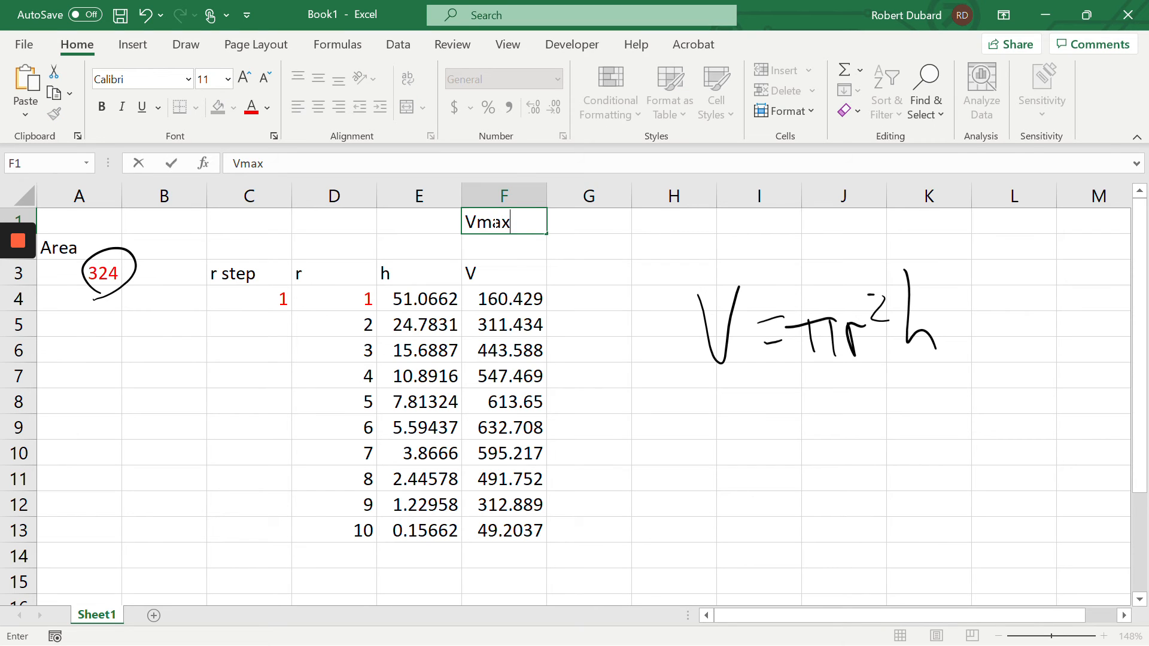
key("Return")
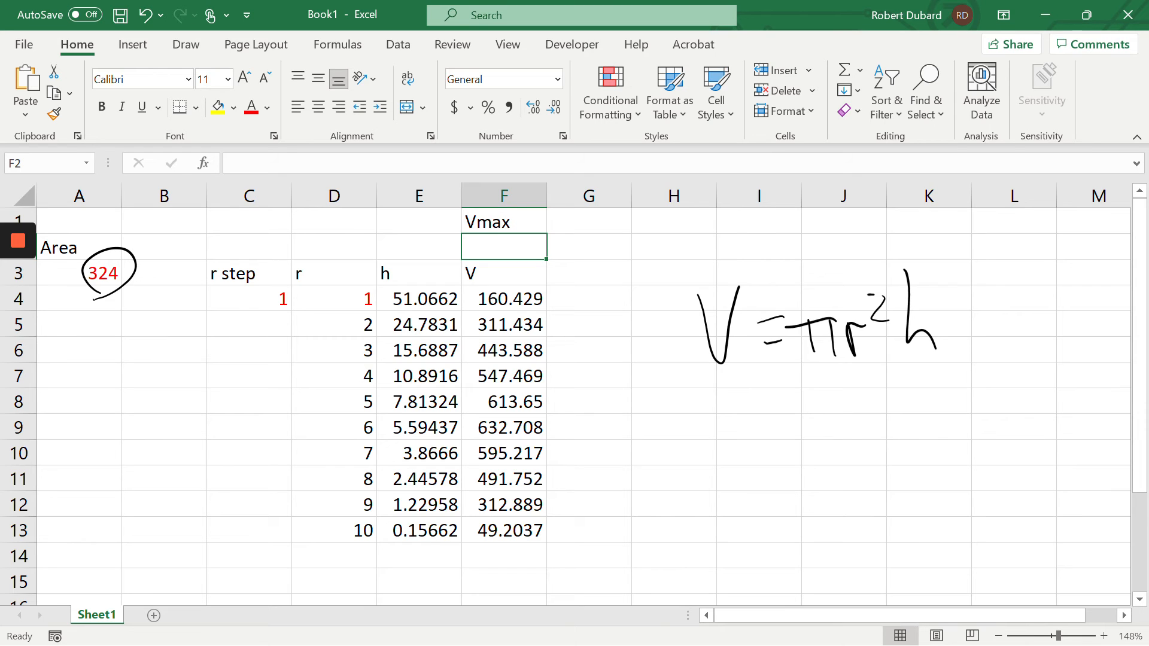
type("=")
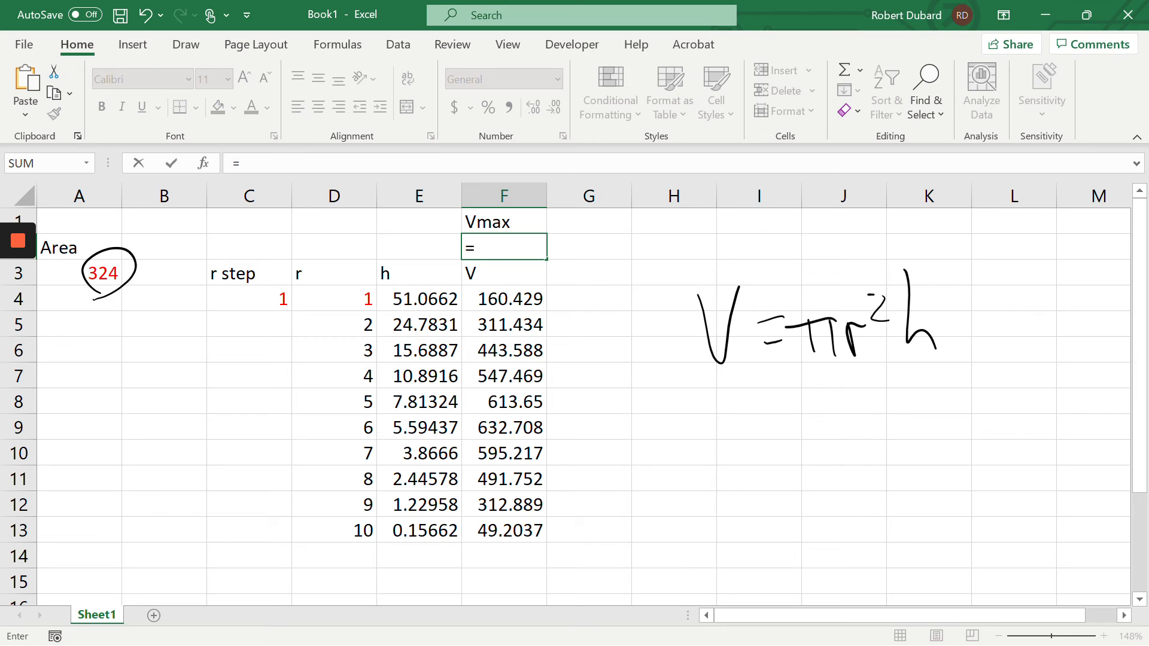
type("max")
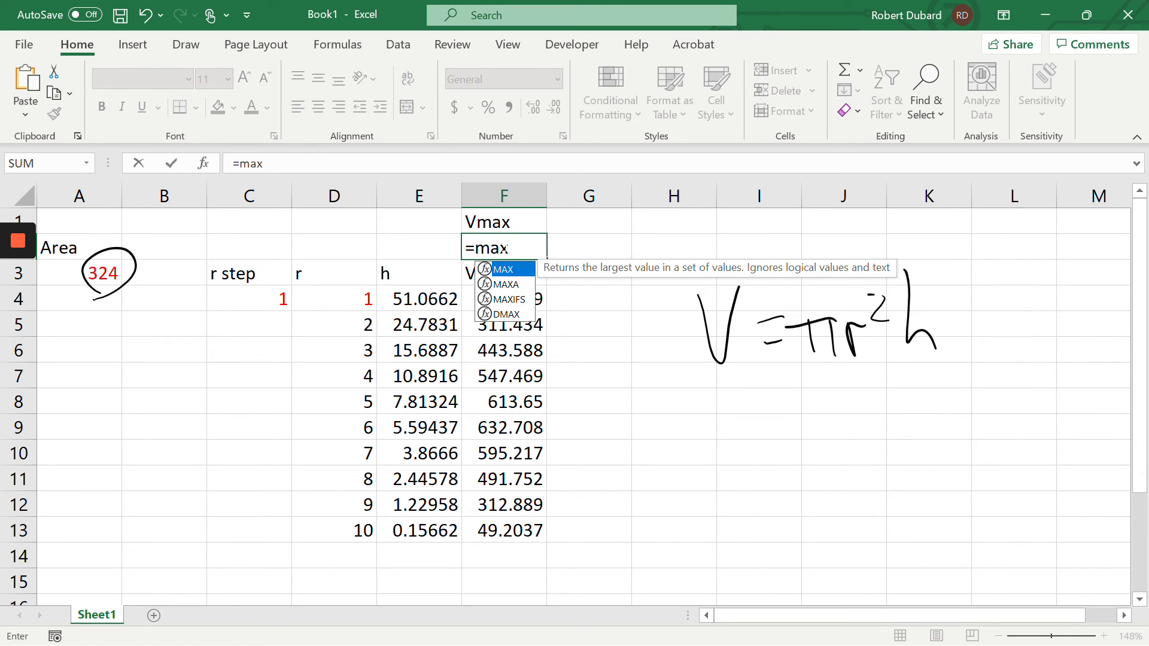
type("(")
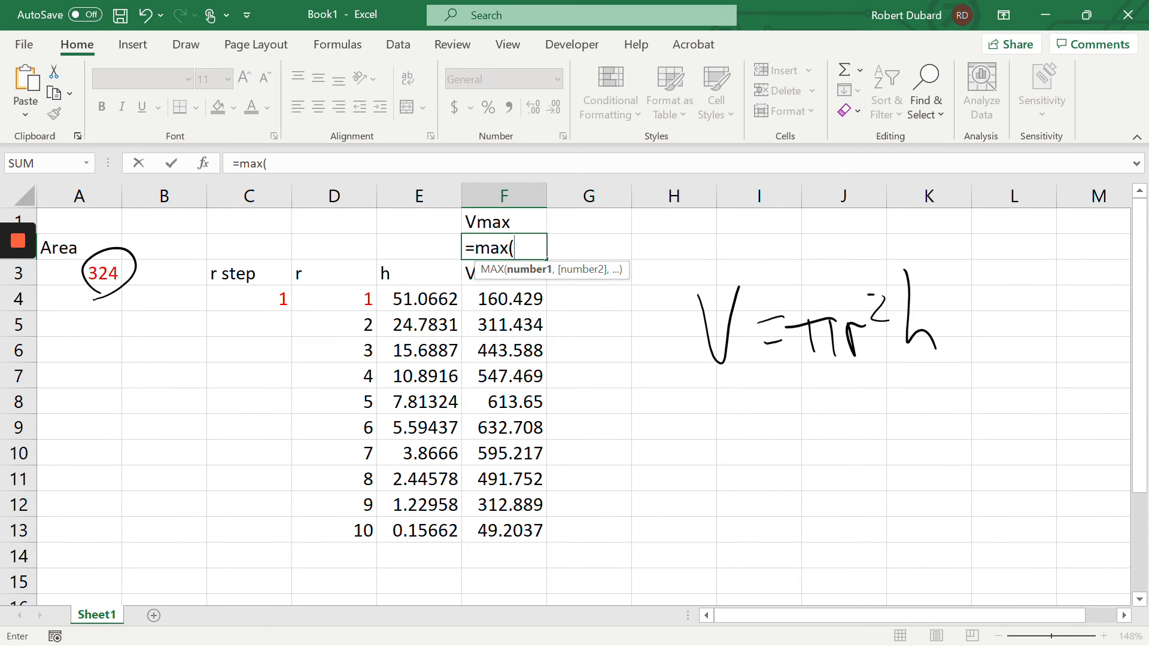
left_click(501, 297)
left_click_drag(501, 297, 488, 532)
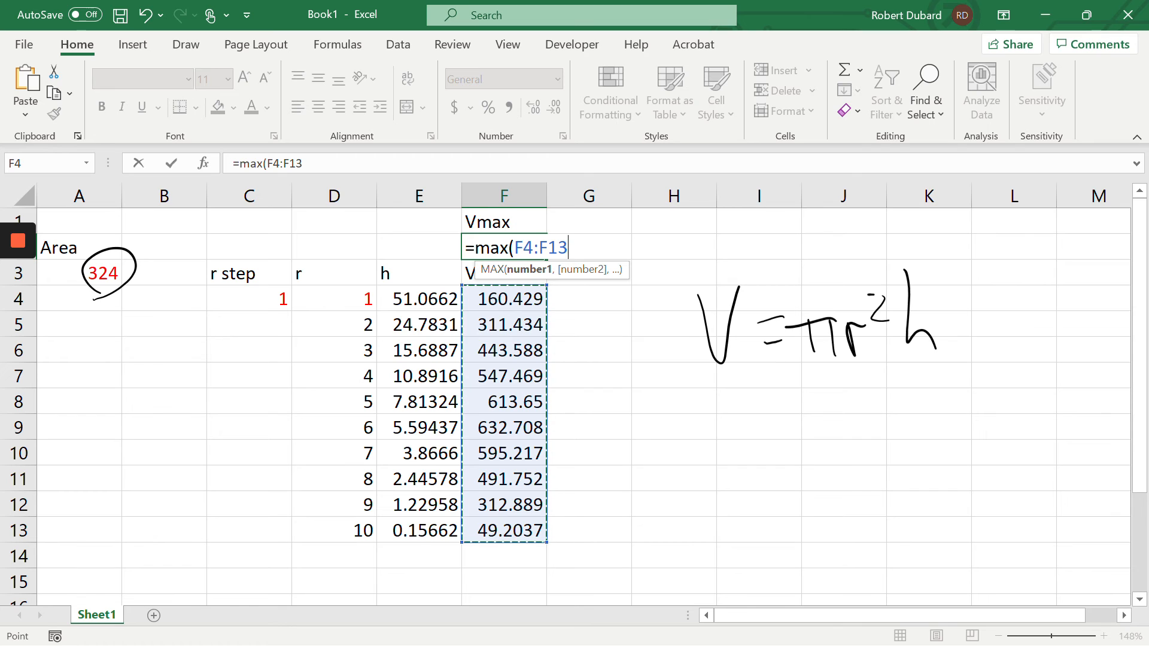
- Try out a rectangular range in the open MAX formula using the corner cells H8 and J13 of an empty block
left_click_drag(658, 400, 808, 526)
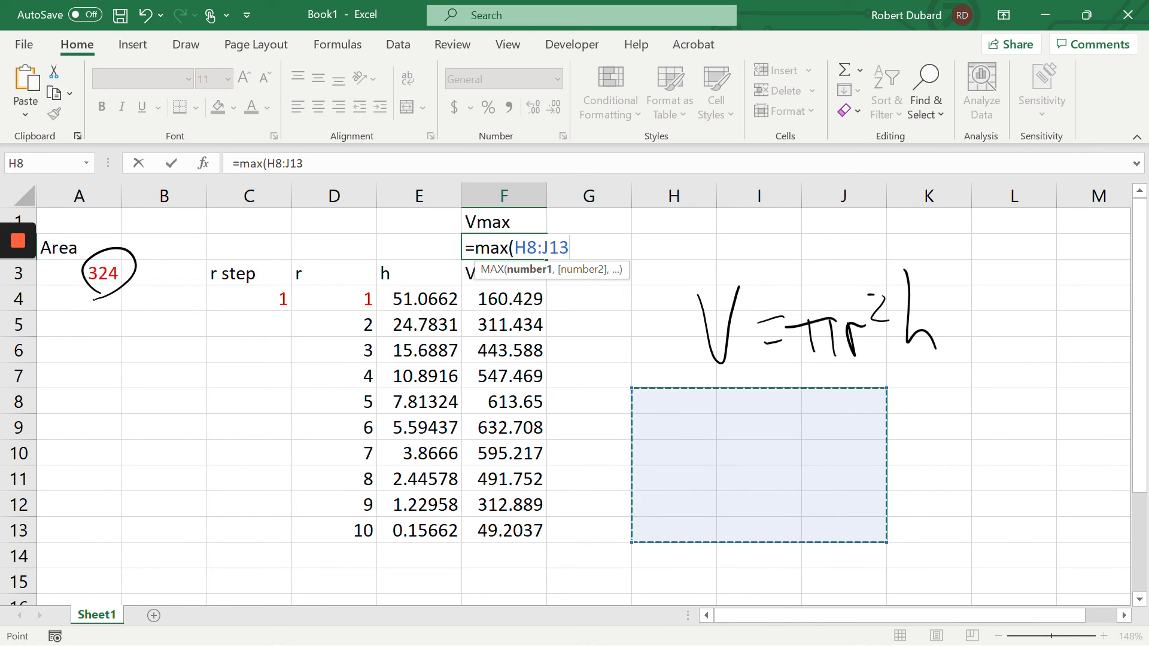
left_click(681, 407)
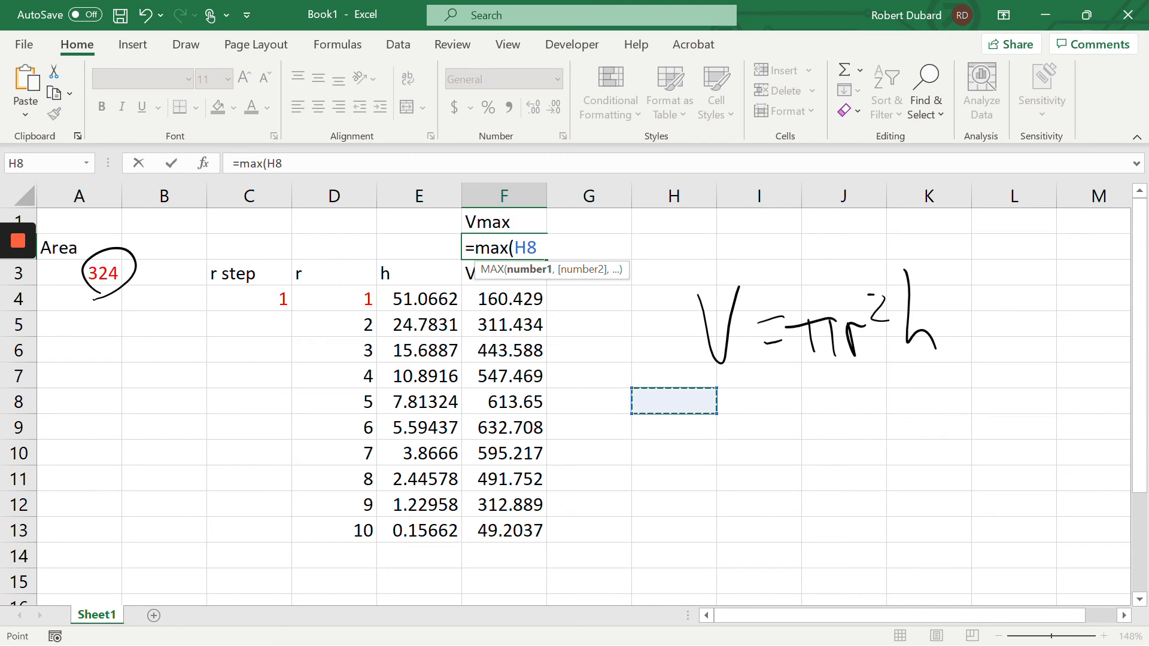
left_click(838, 526)
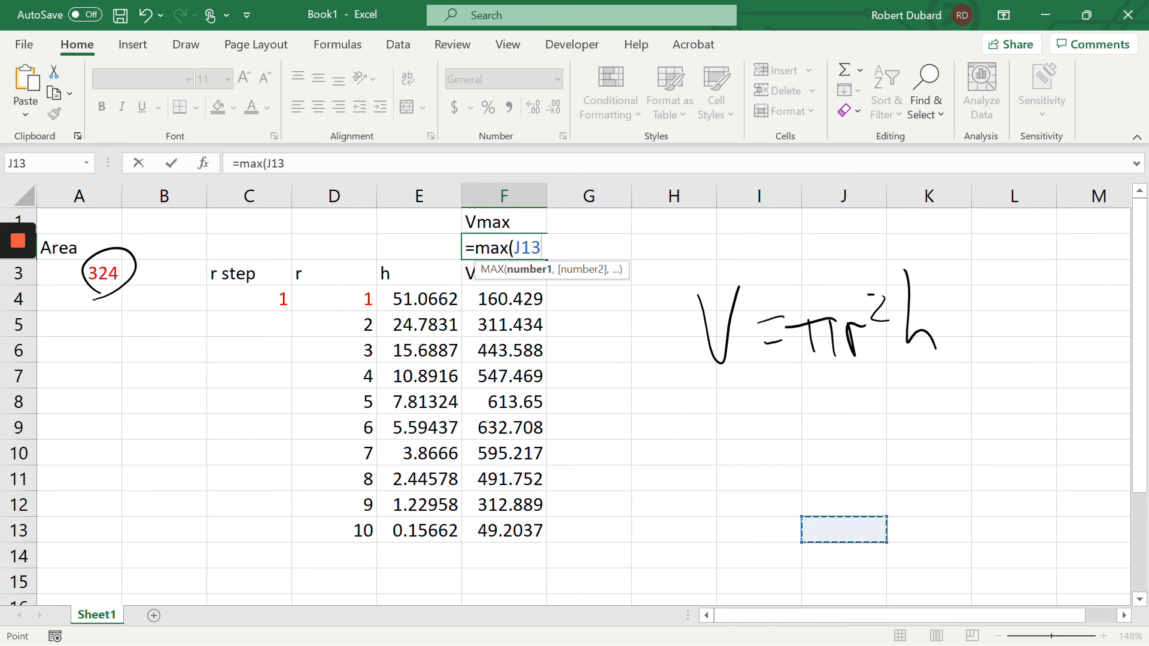
left_click_drag(674, 401, 840, 532)
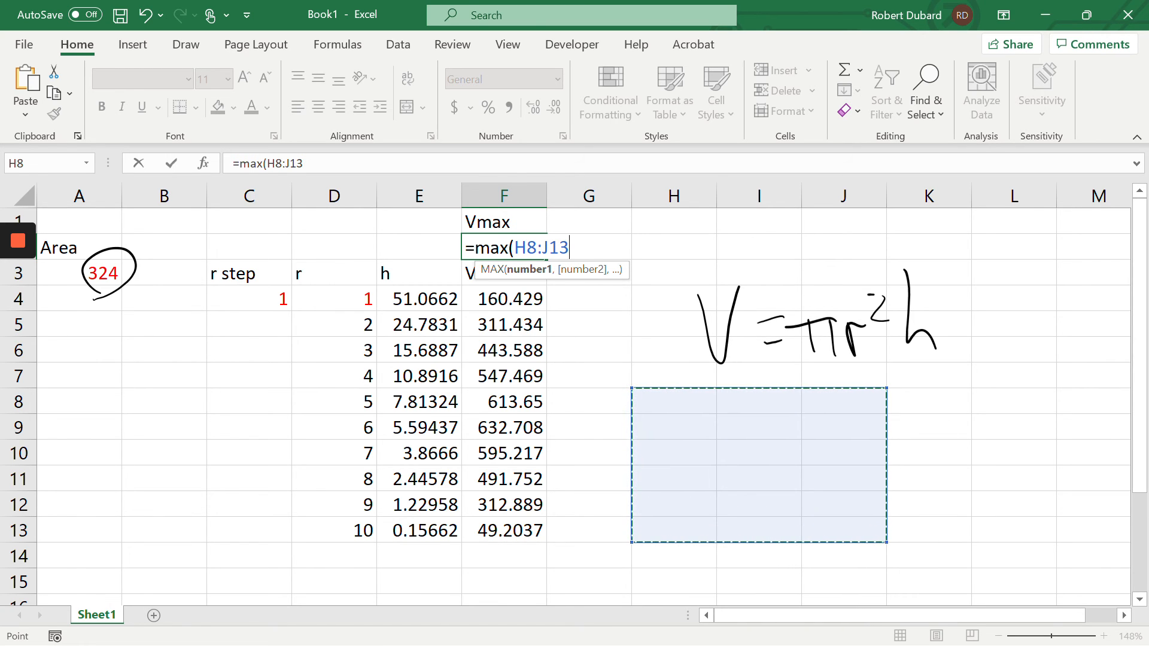
left_click(507, 298)
left_click_drag(507, 298, 508, 544)
left_click(640, 358)
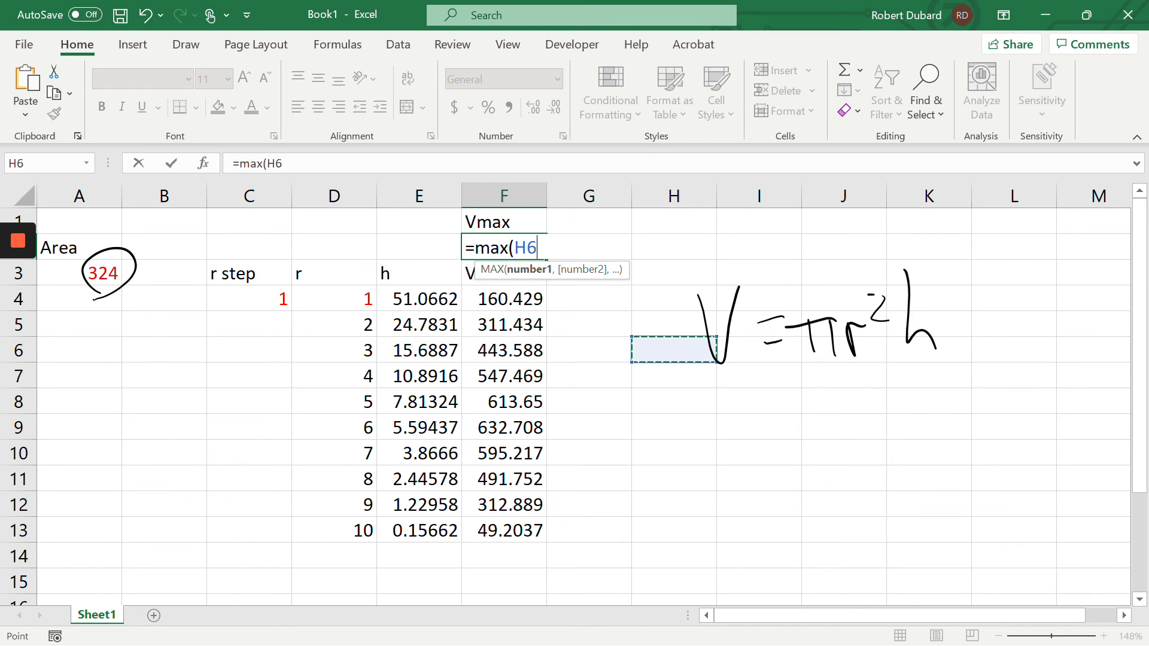
- Complete the formula in F2 as =max(F4:F13)
left_click(505, 303)
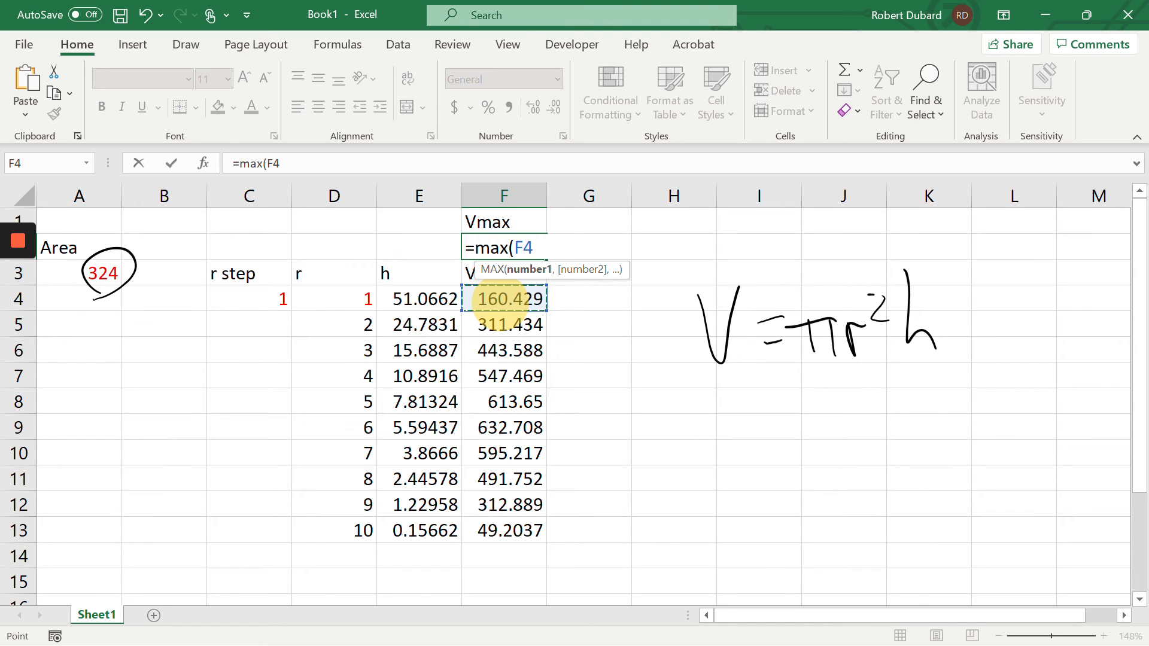
left_click_drag(502, 301, 510, 518)
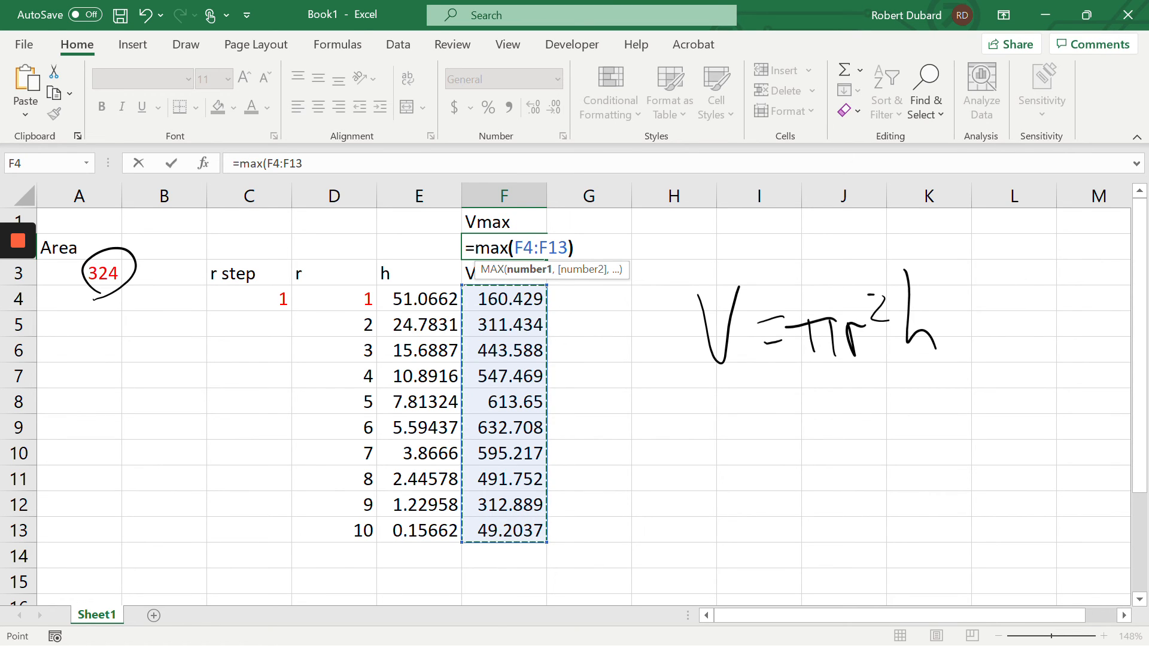
type(")")
key("Return")
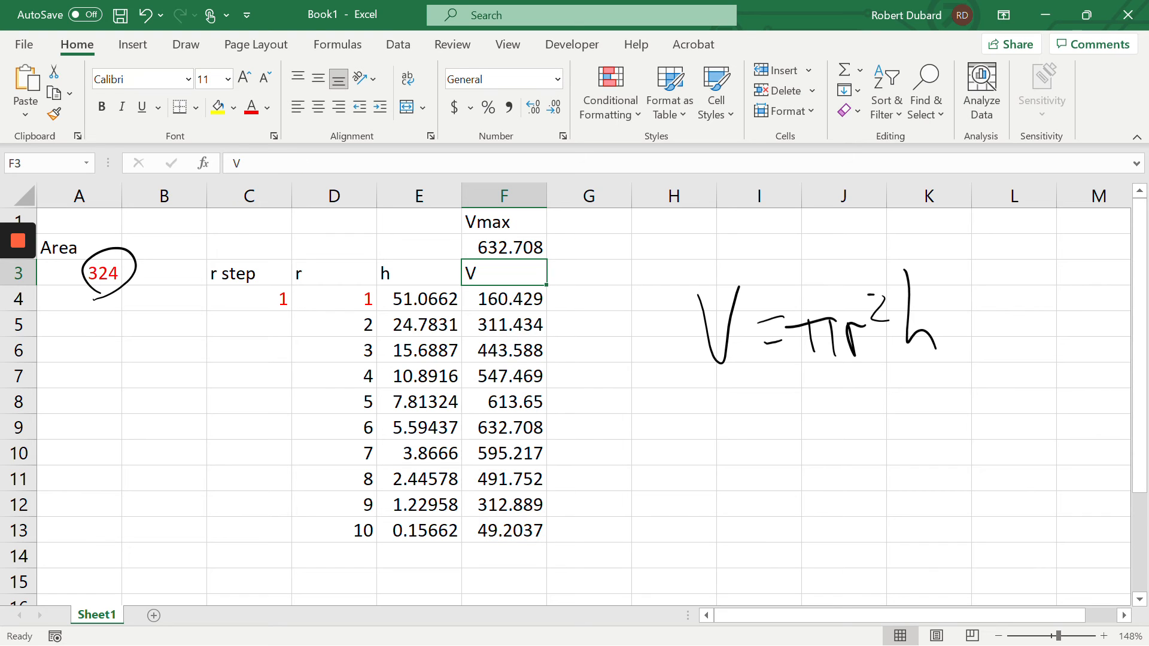
- Clear the range from the MAX formula in F2 and re-enter it as f4:f13
key("Up")
key("F2")
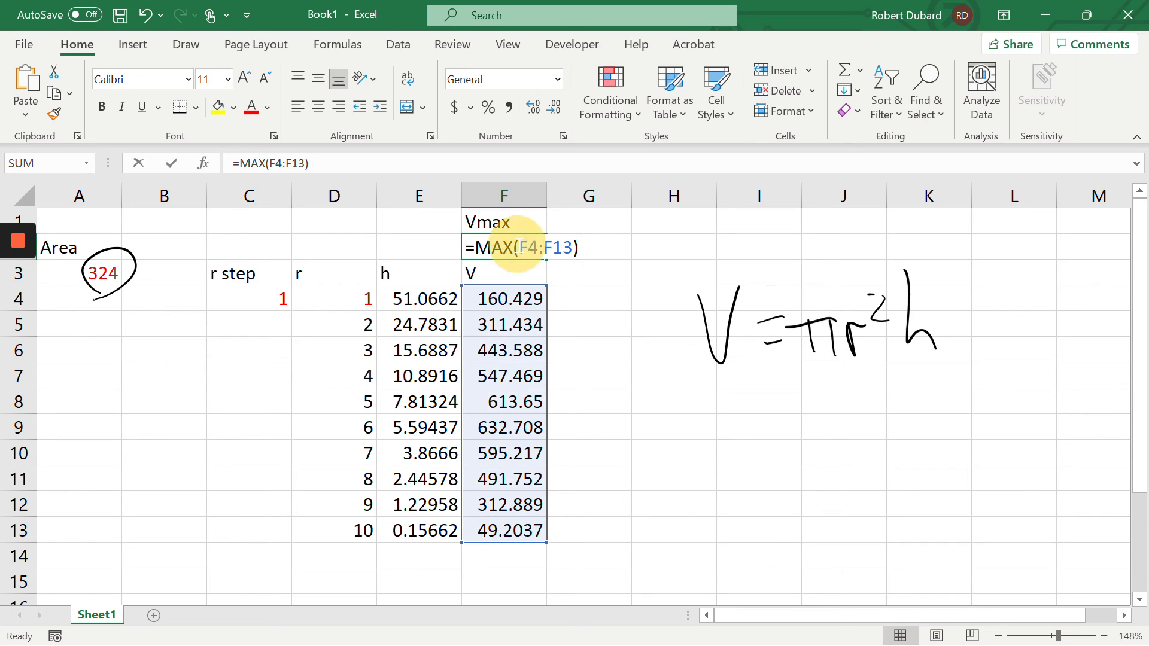
key("BackSpace")
key("BackSpace")
key("BackSpace")
key("BackSpace")
key("BackSpace")
key("BackSpace")
key("BackSpace")
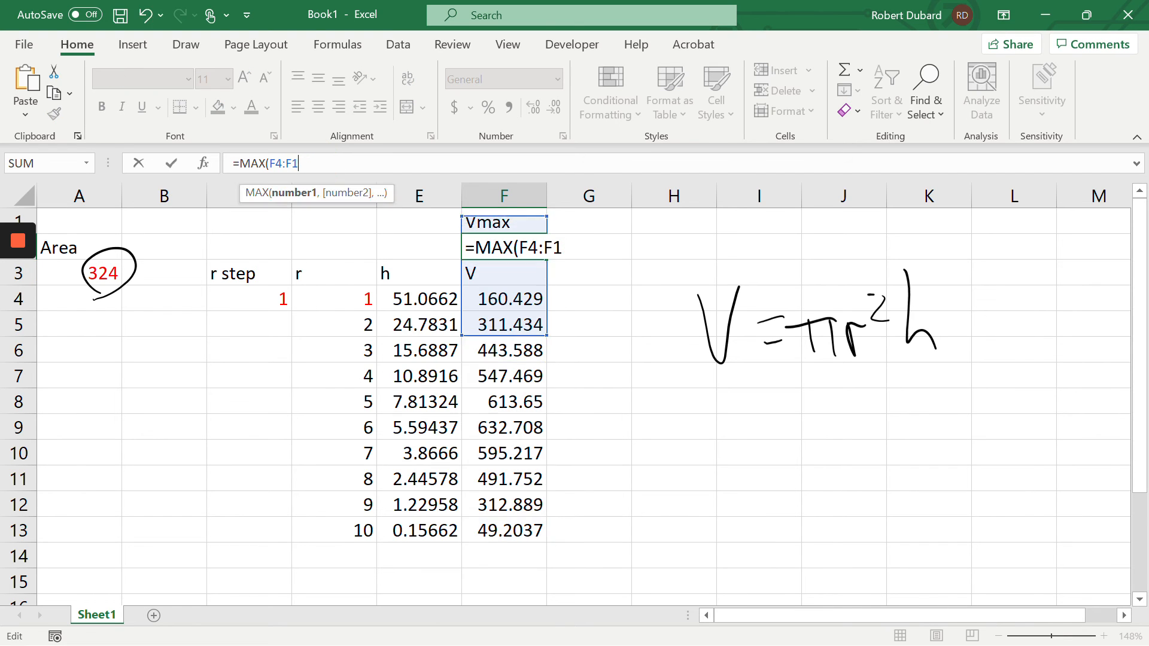
type("f")
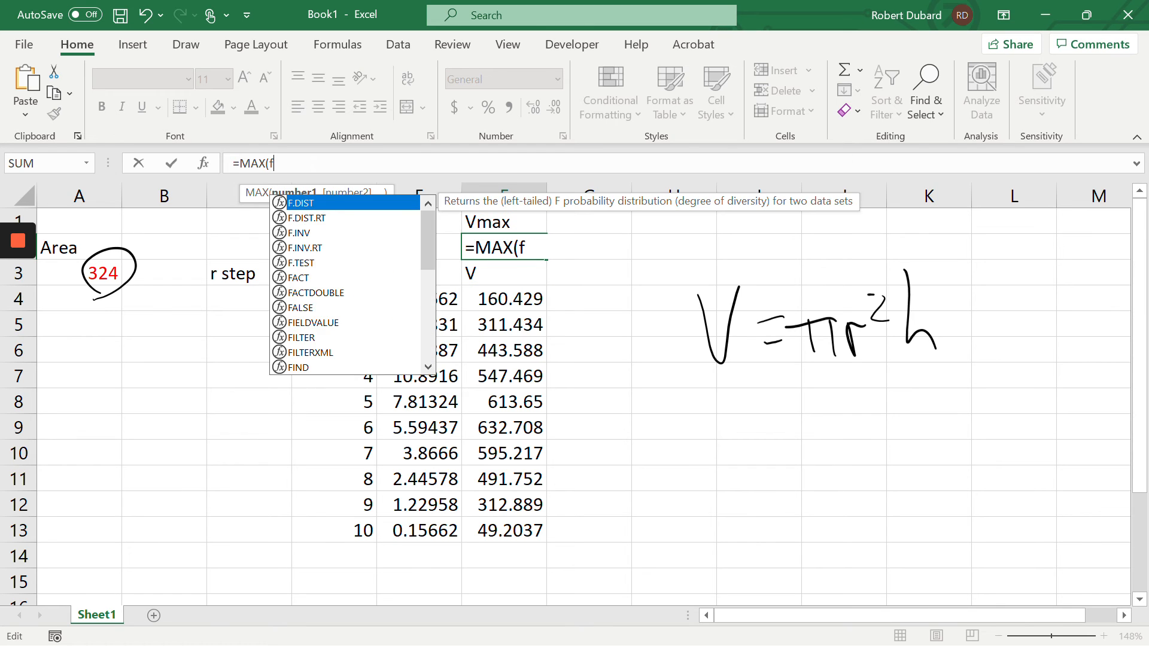
type("4:")
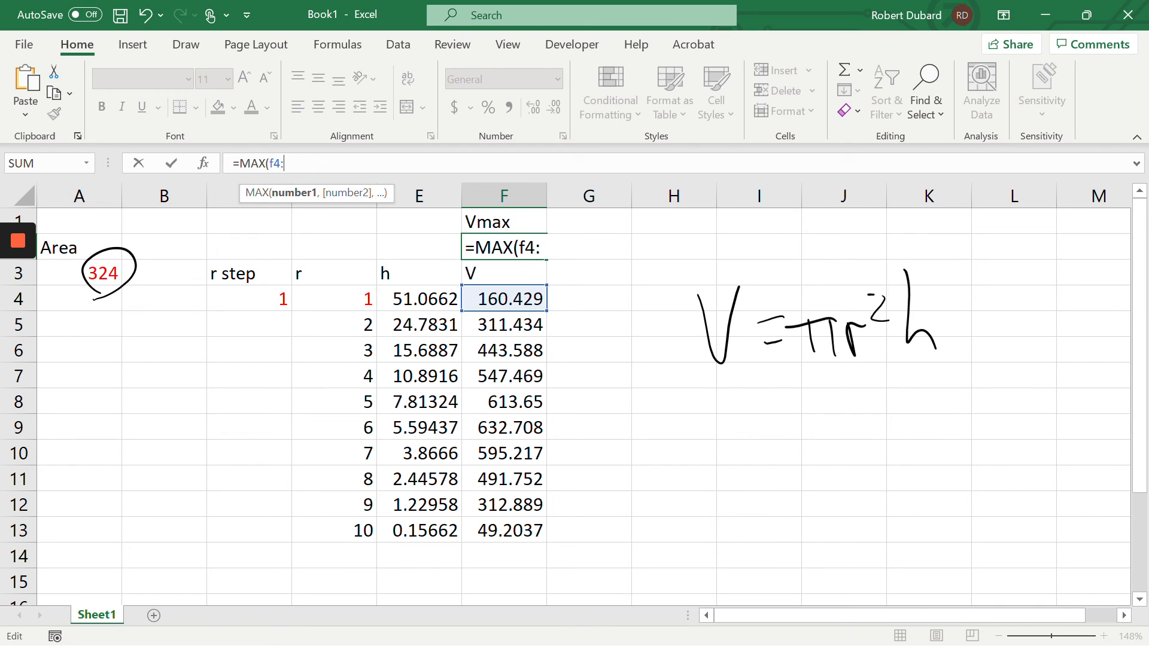
type("f13")
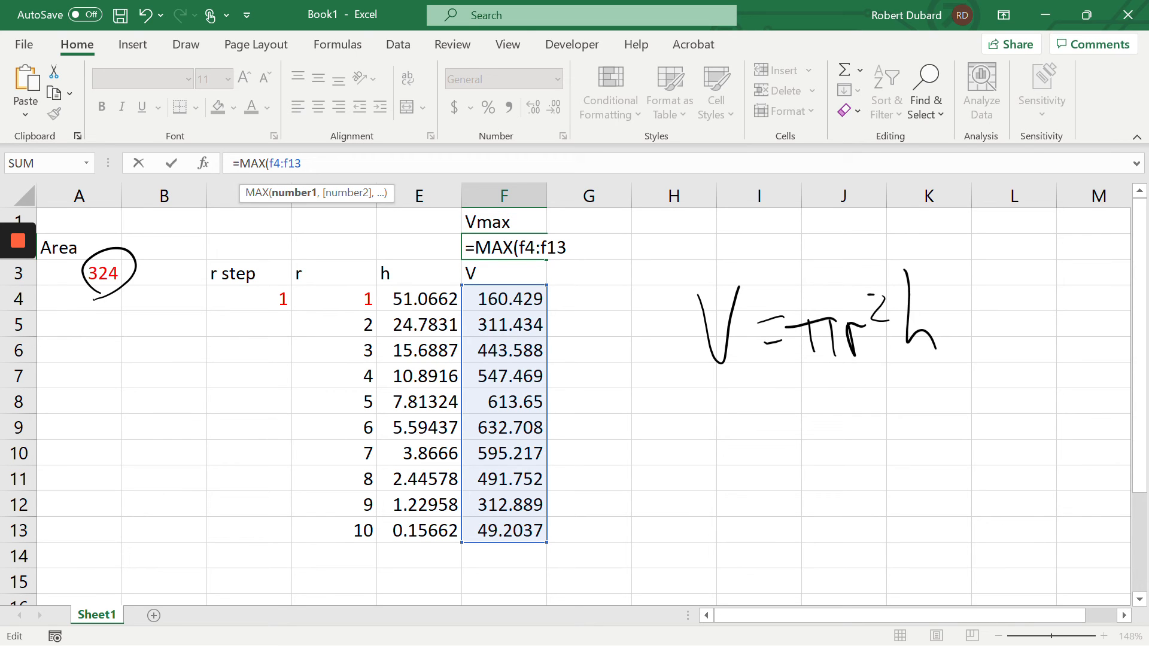
type(")")
key("Return")
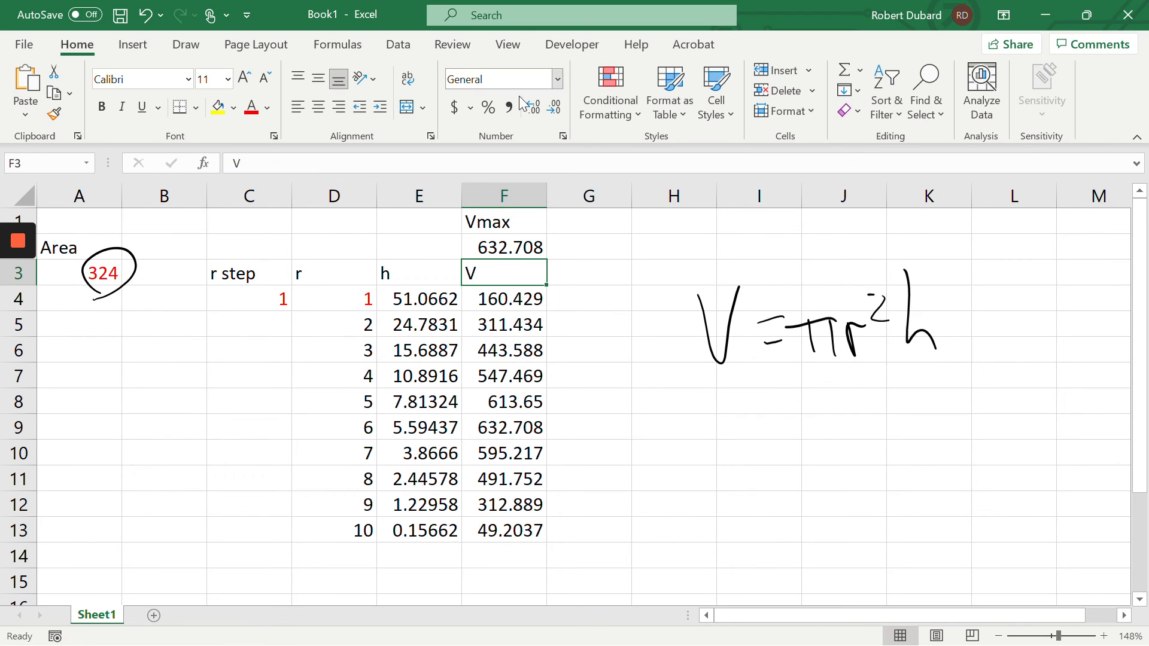
- Clear the range in F2's MAX formula and re-enter it by selecting the volume cells F4:F13
key("Up")
key("F2")
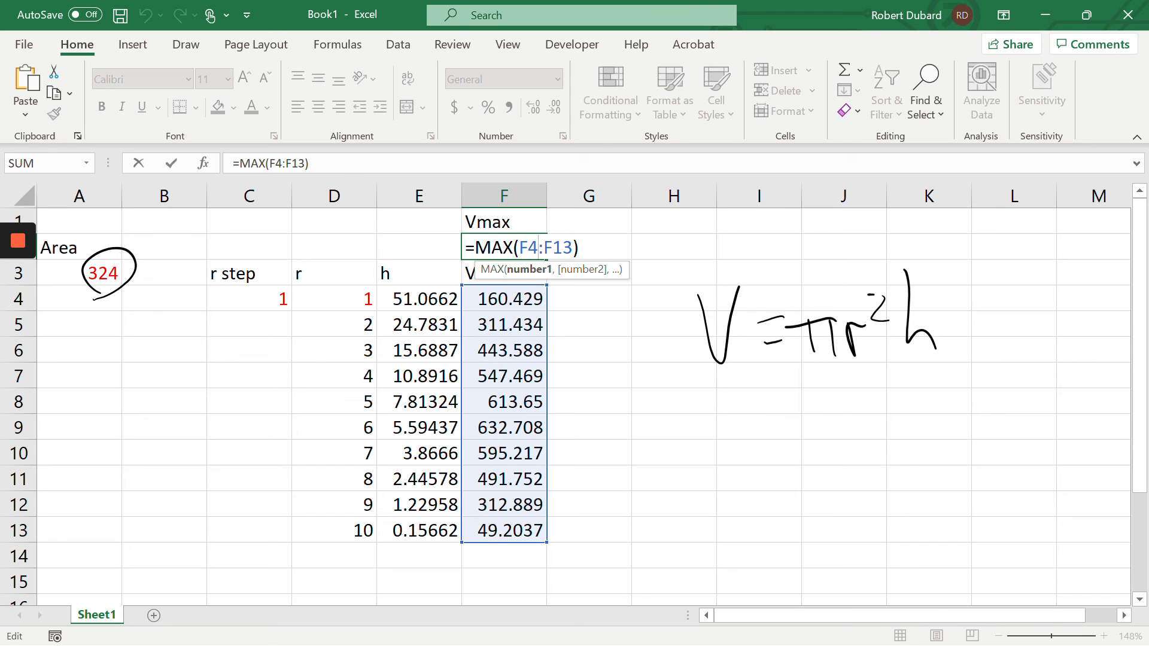
left_click(303, 163)
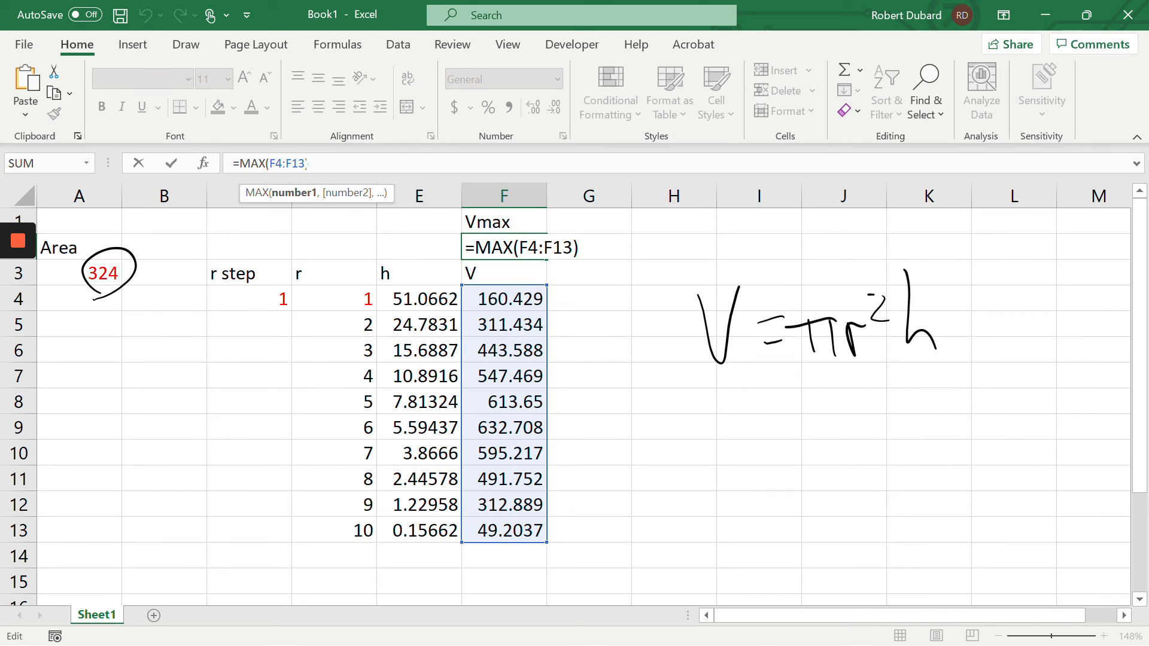
key("BackSpace")
key("BackSpace")
key("BackSpace")
key("BackSpace")
key("BackSpace")
key("BackSpace")
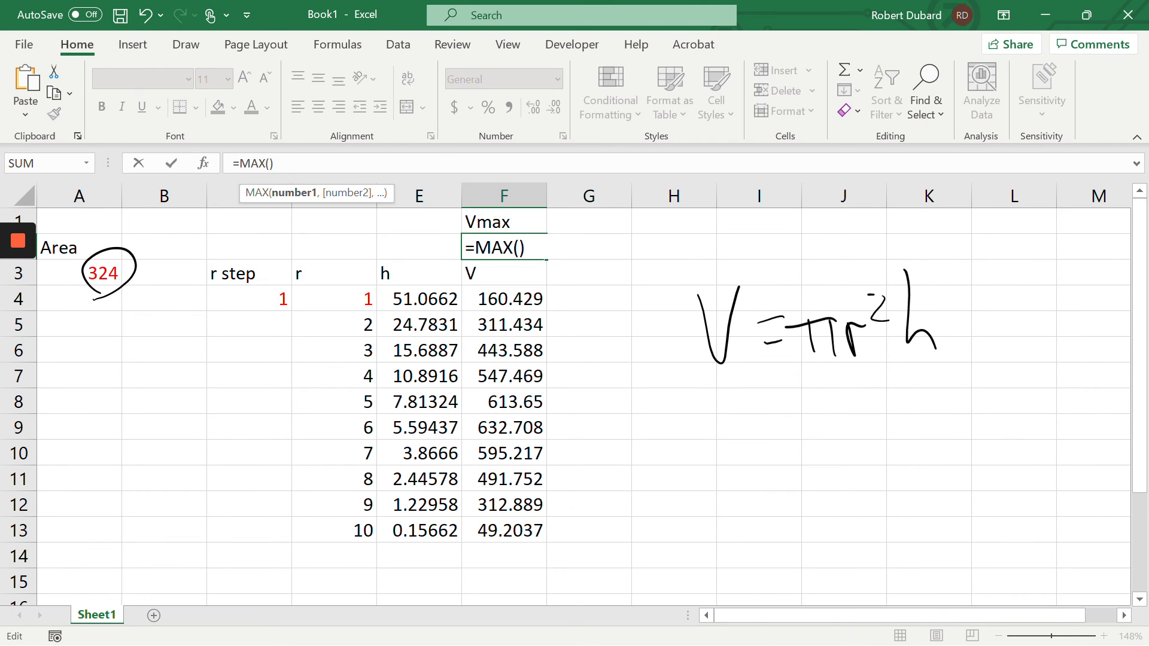
left_click(507, 299)
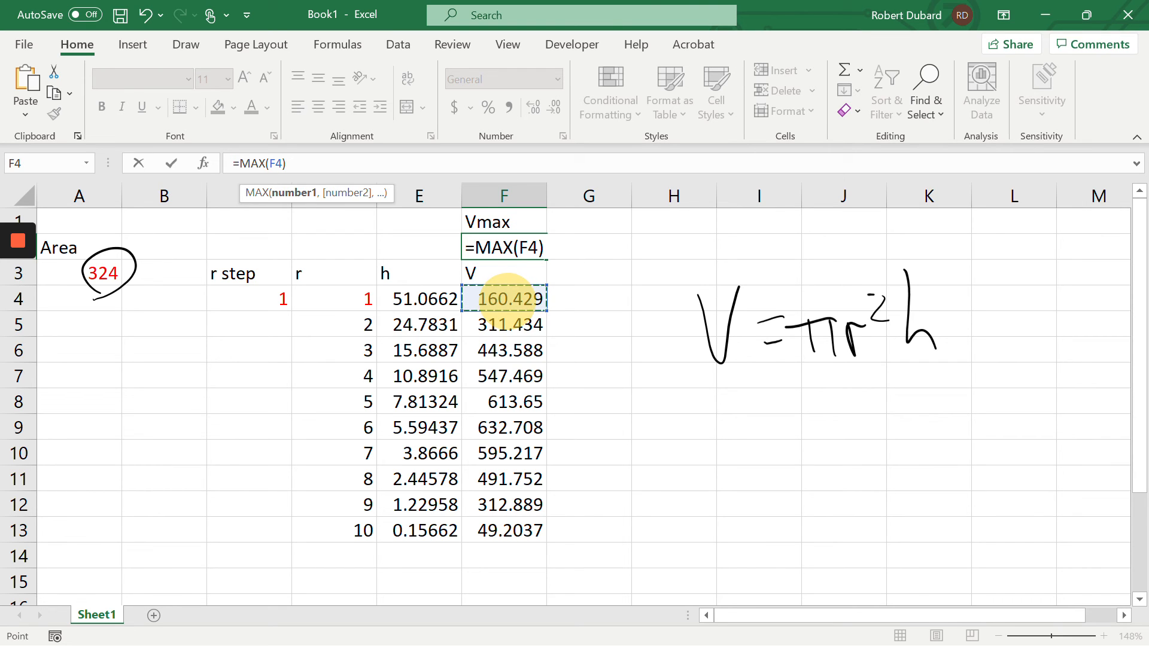
left_click_drag(507, 298, 494, 533)
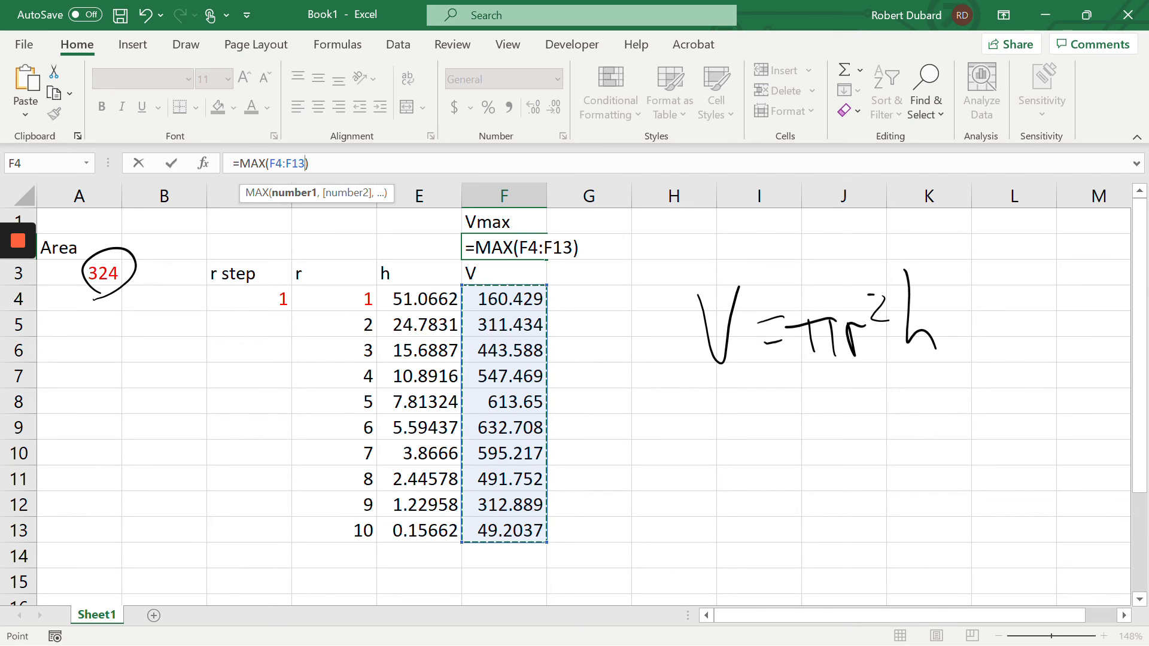
key("Return")
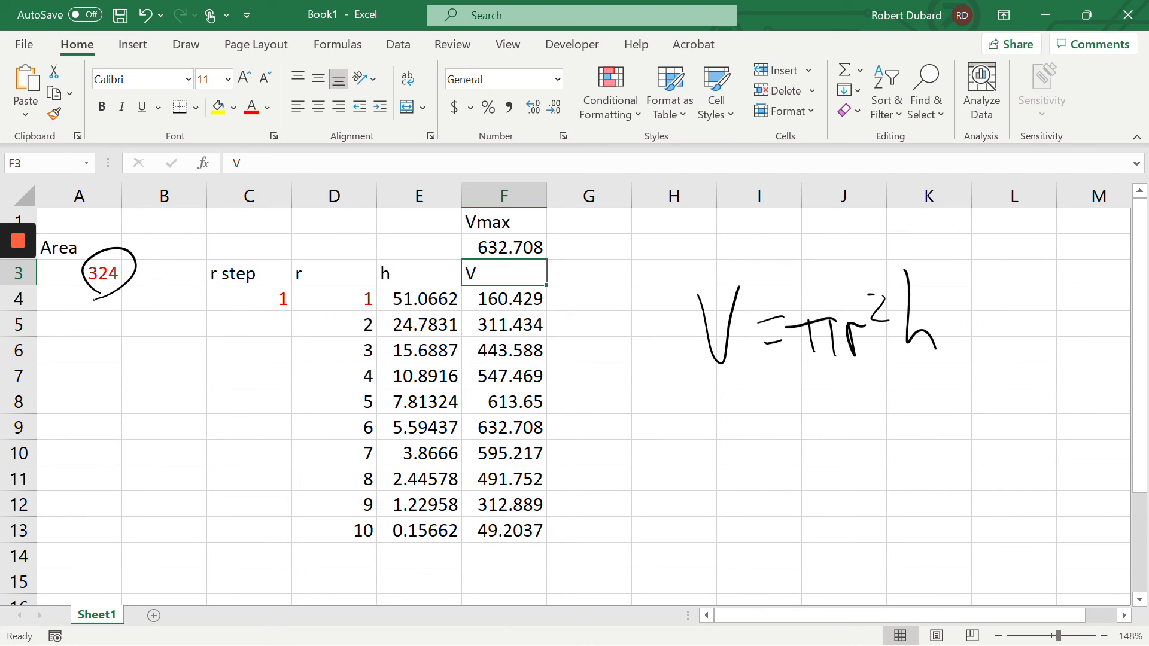
left_click(494, 242)
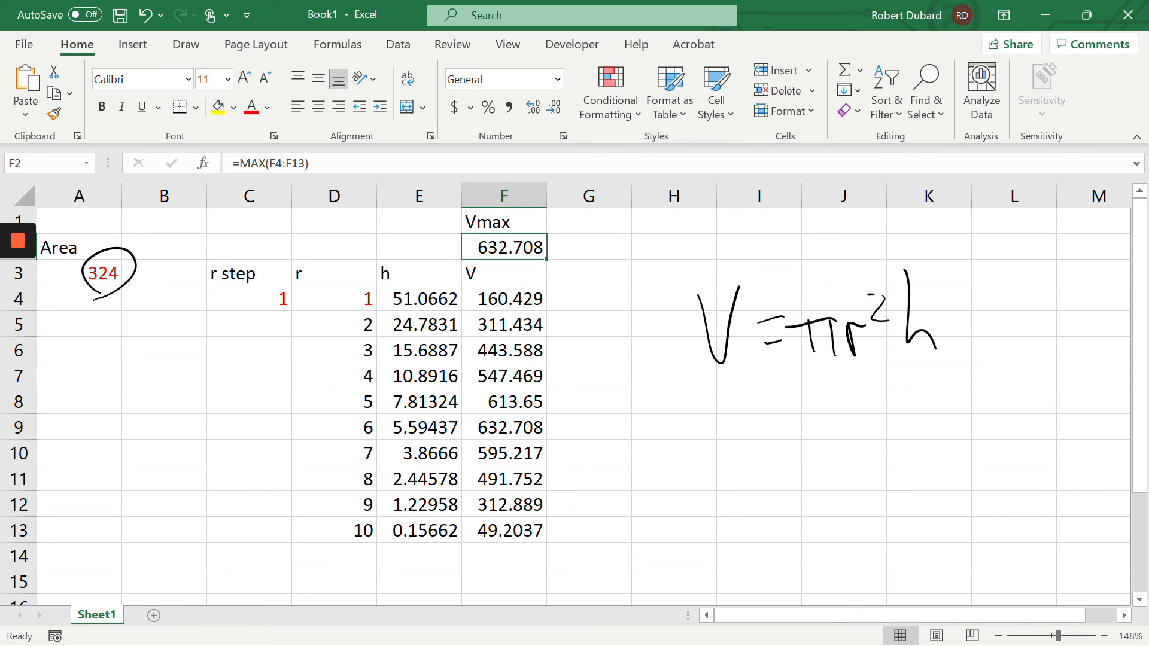
- Apply an Equal To conditional formatting rule to F4:F13 comparing with =$F$2, using Light Red Fill with Dark Red Text
left_click_drag(486, 298, 484, 521)
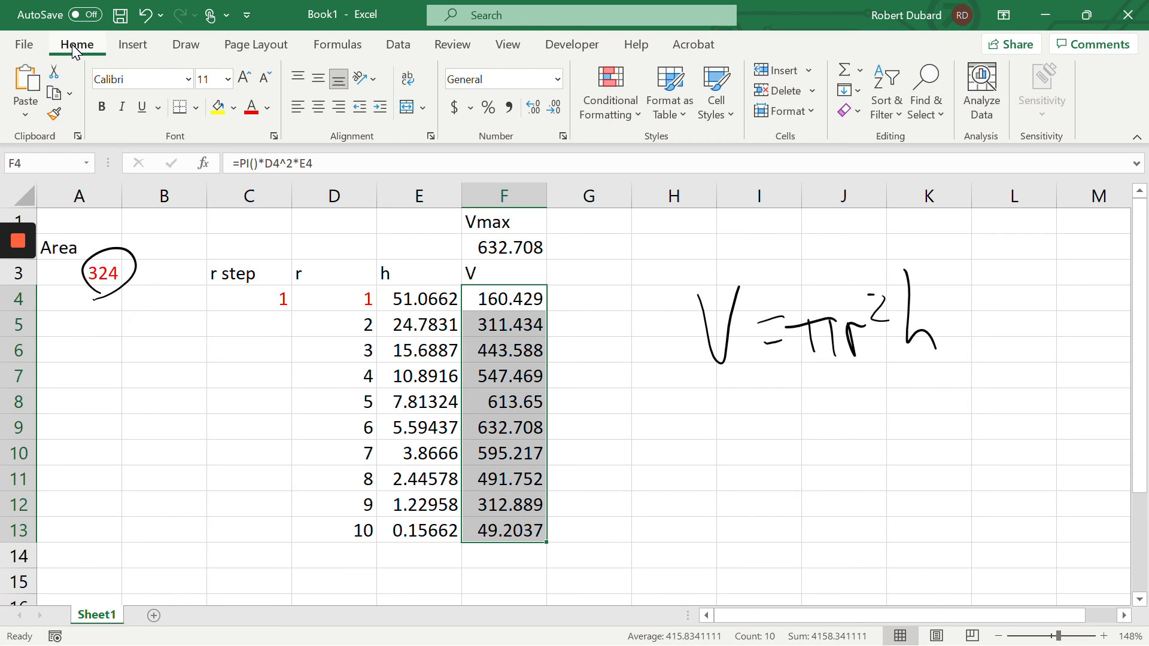
left_click(129, 42)
left_click(181, 44)
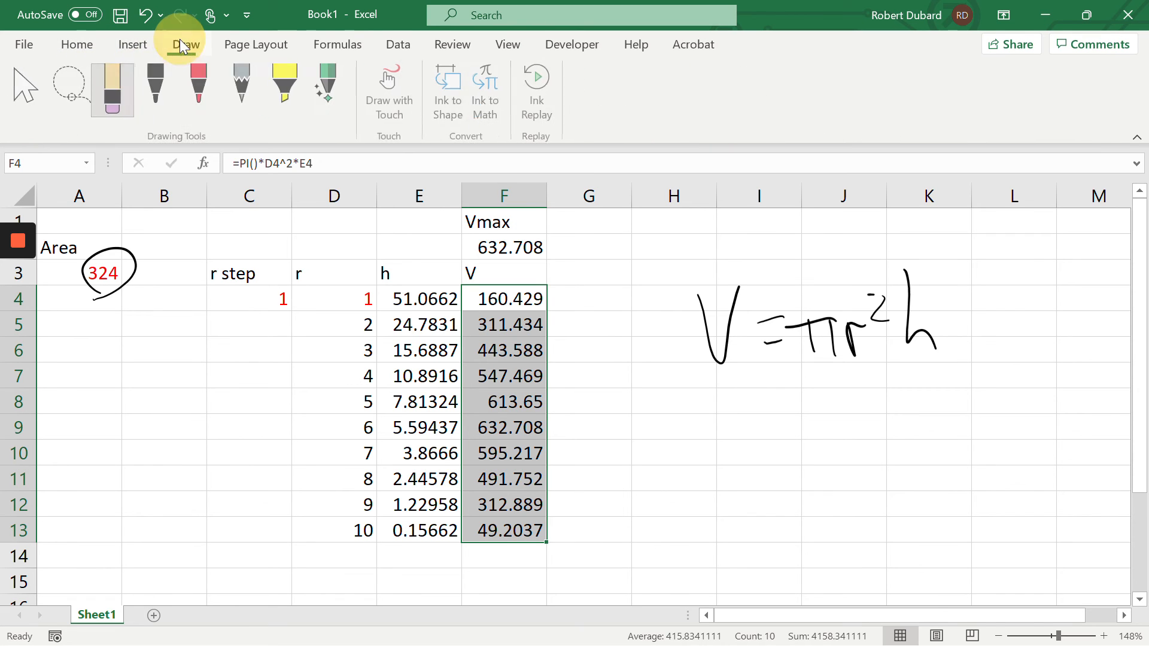
left_click(72, 45)
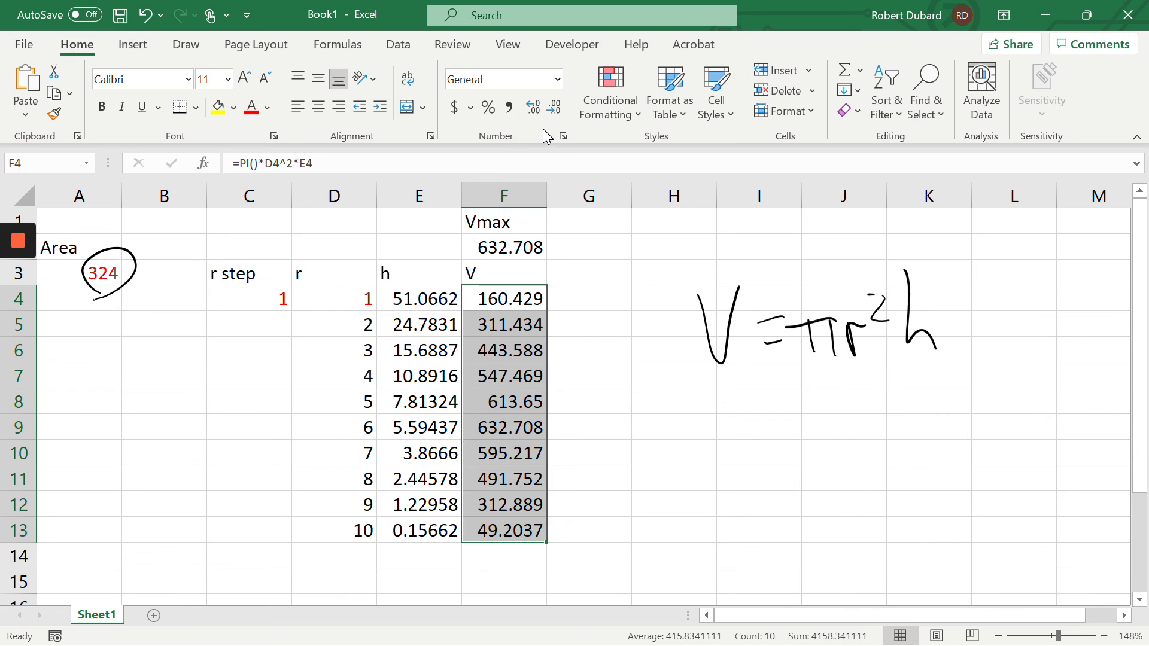
left_click(639, 113)
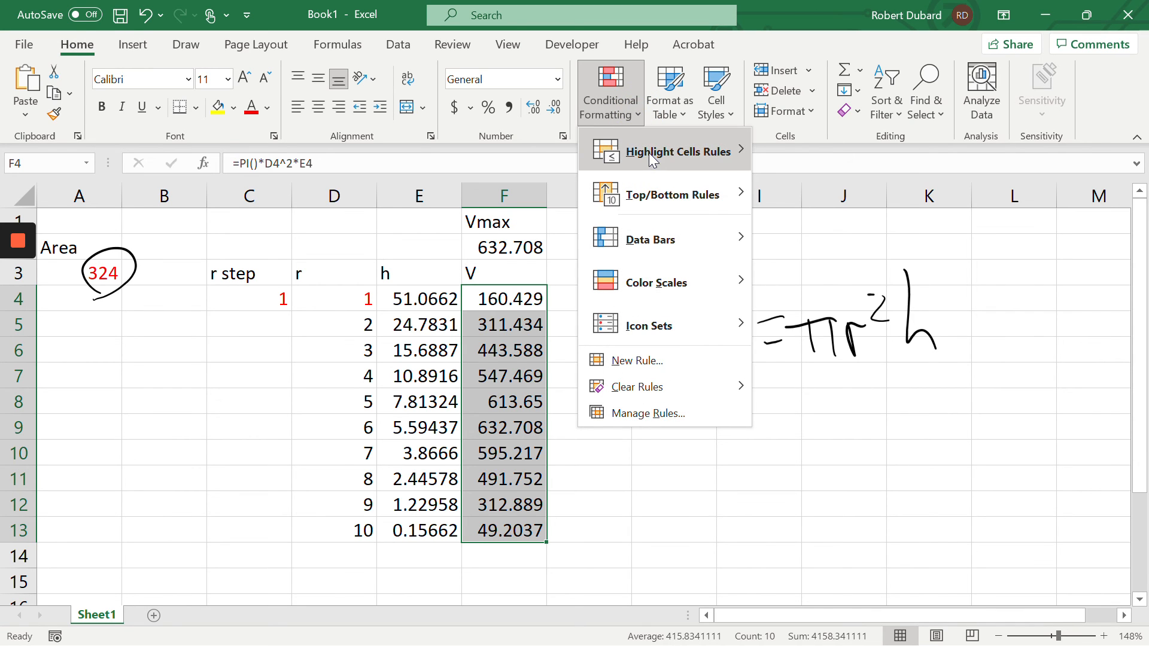
mouse_move(648, 153)
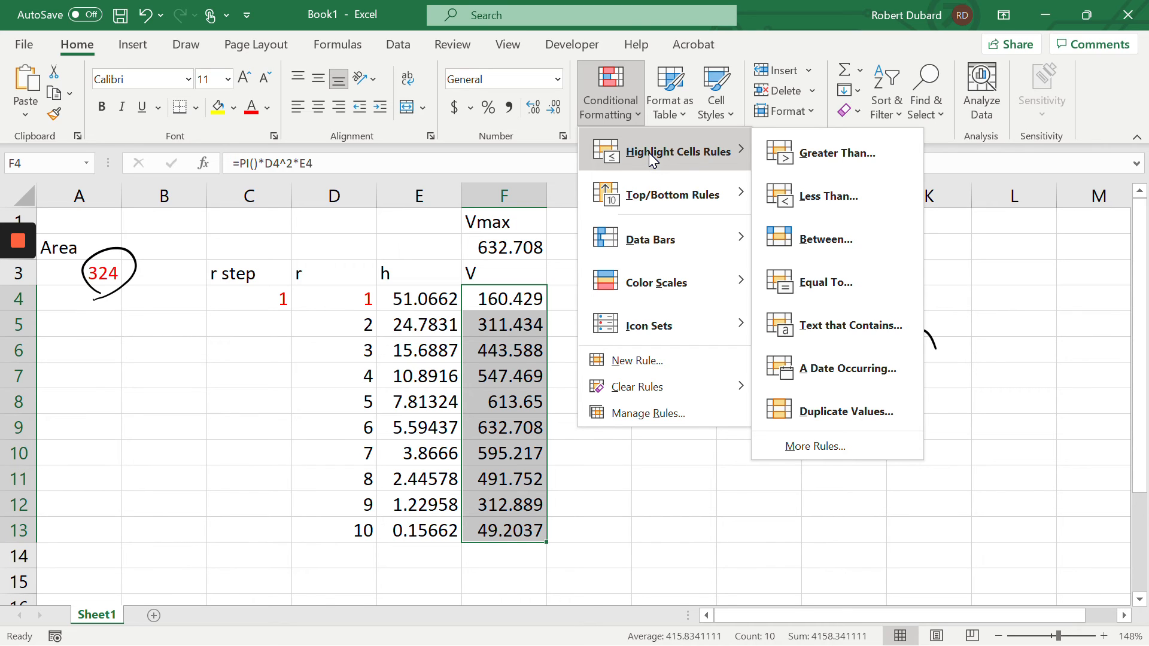
left_click(829, 283)
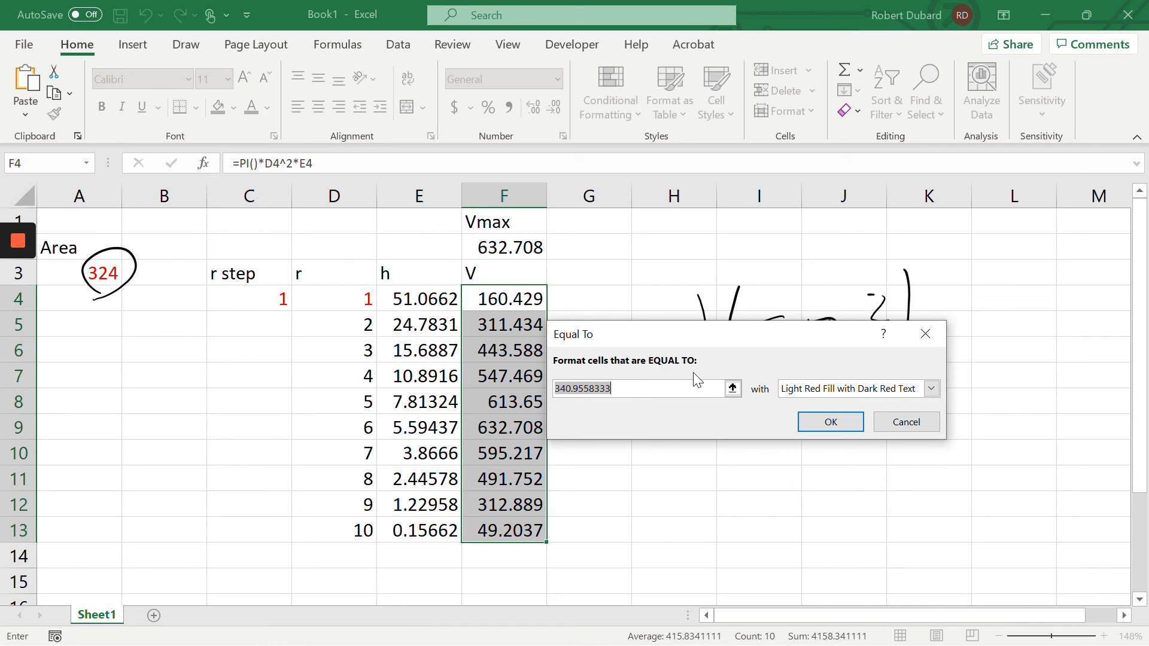
left_click(629, 397)
type("=$F$2")
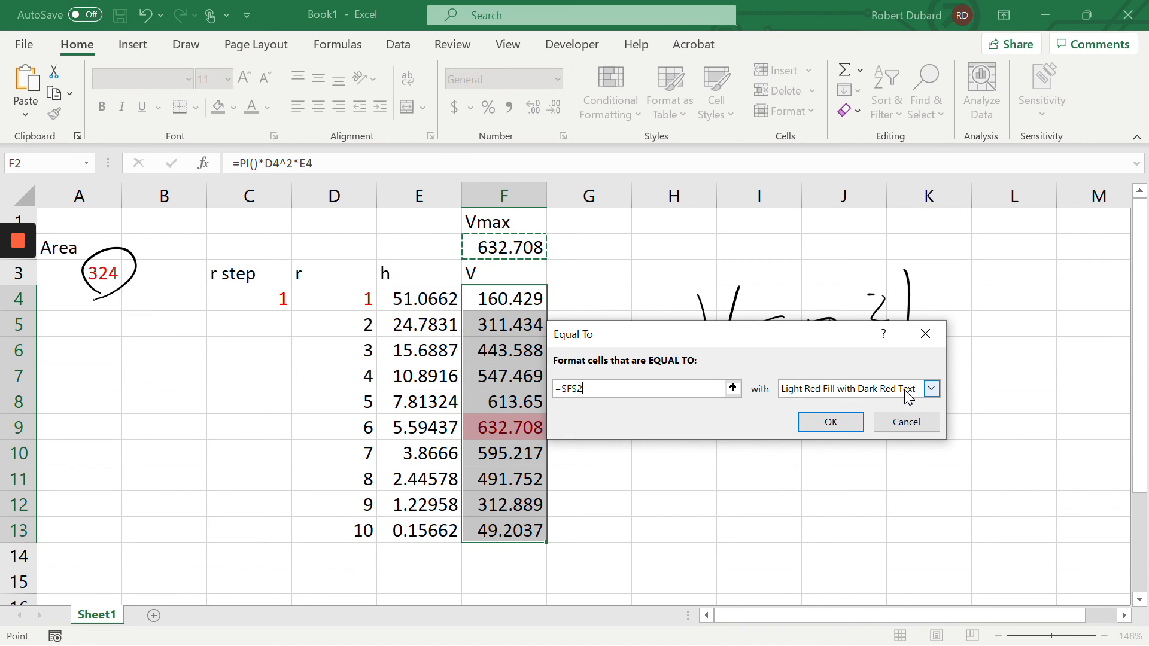
left_click(931, 389)
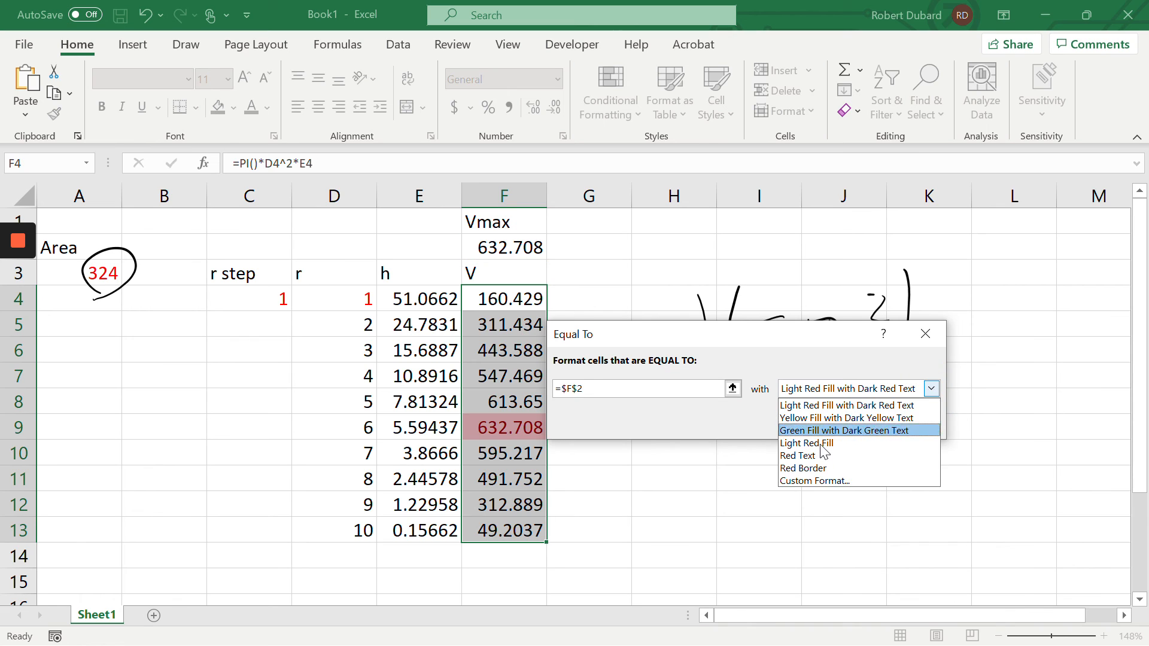
left_click(828, 405)
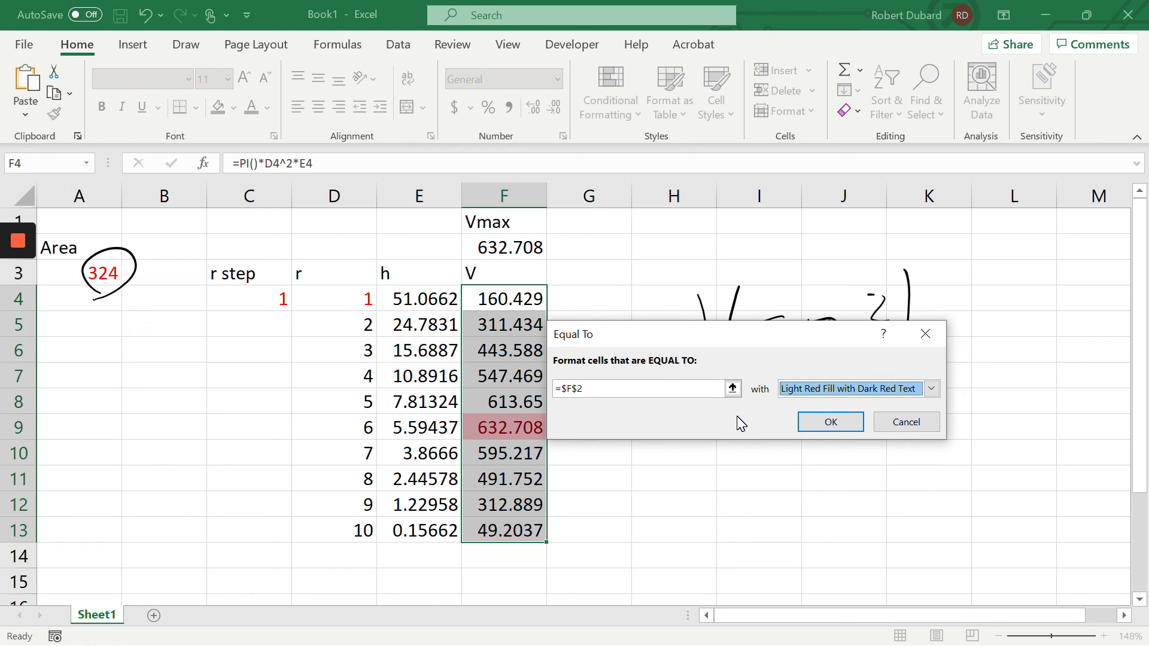
left_click(831, 422)
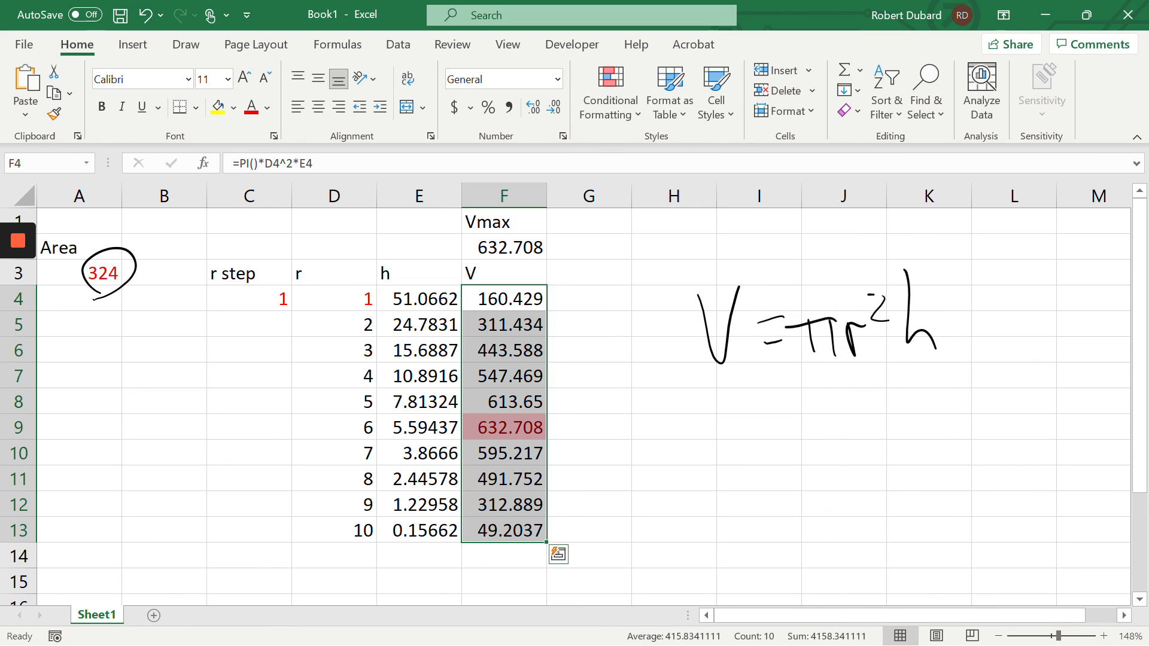
left_click(692, 412)
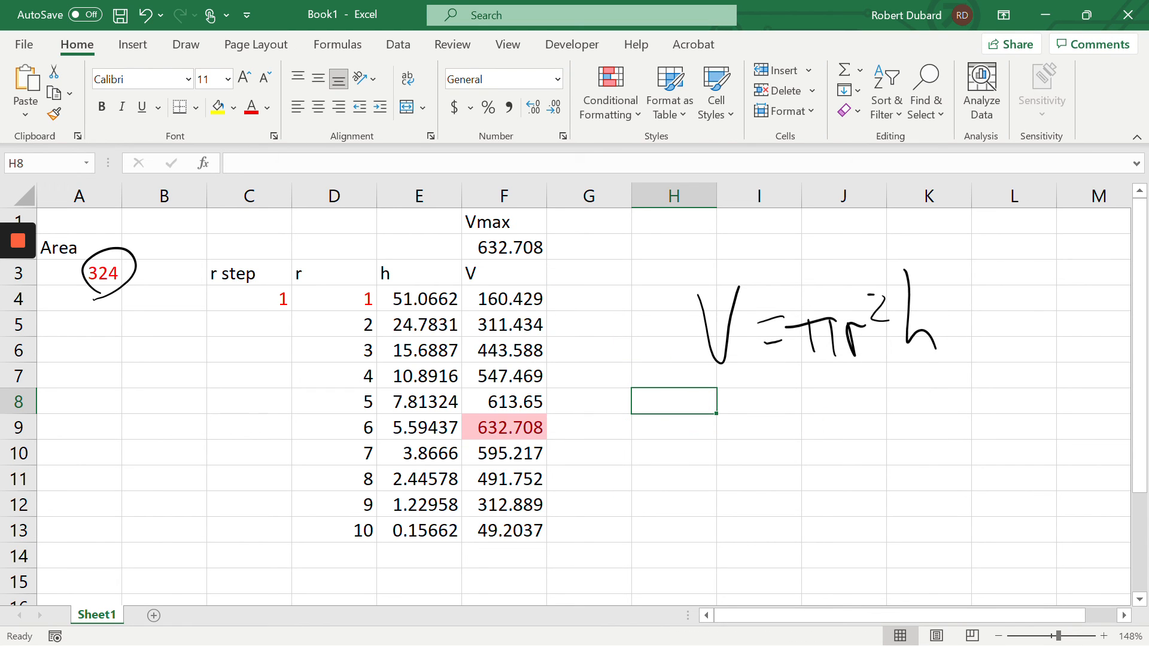
- Try a starting radius of .1 in D4, and undo the change
left_click(333, 296)
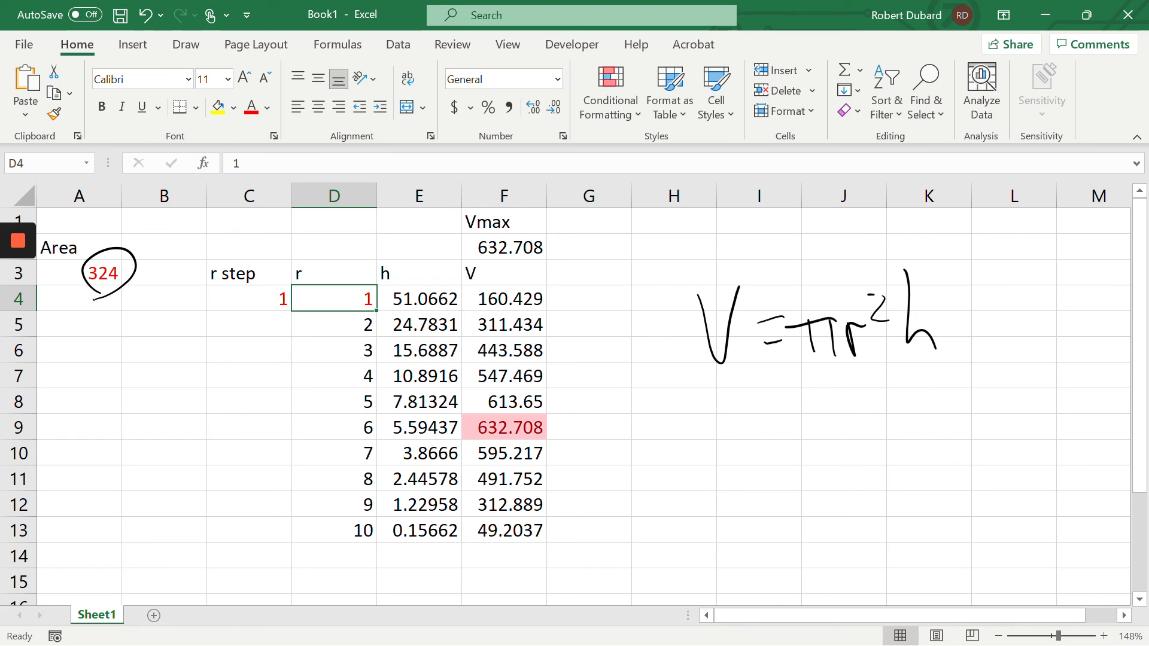
type(".1")
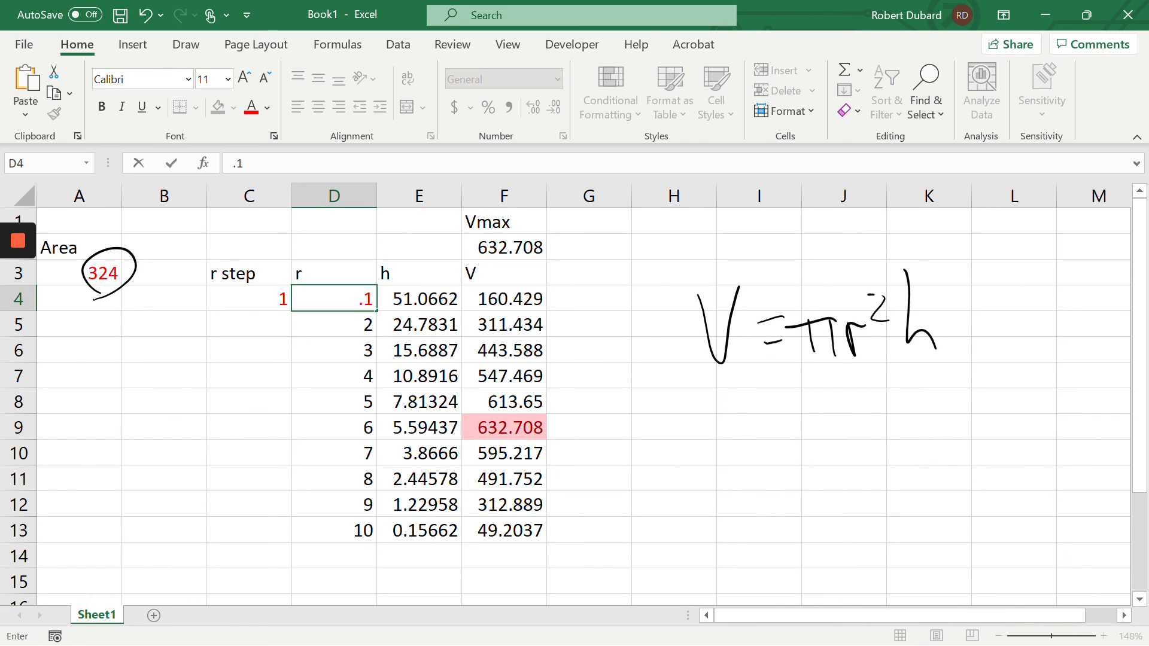
key("Return")
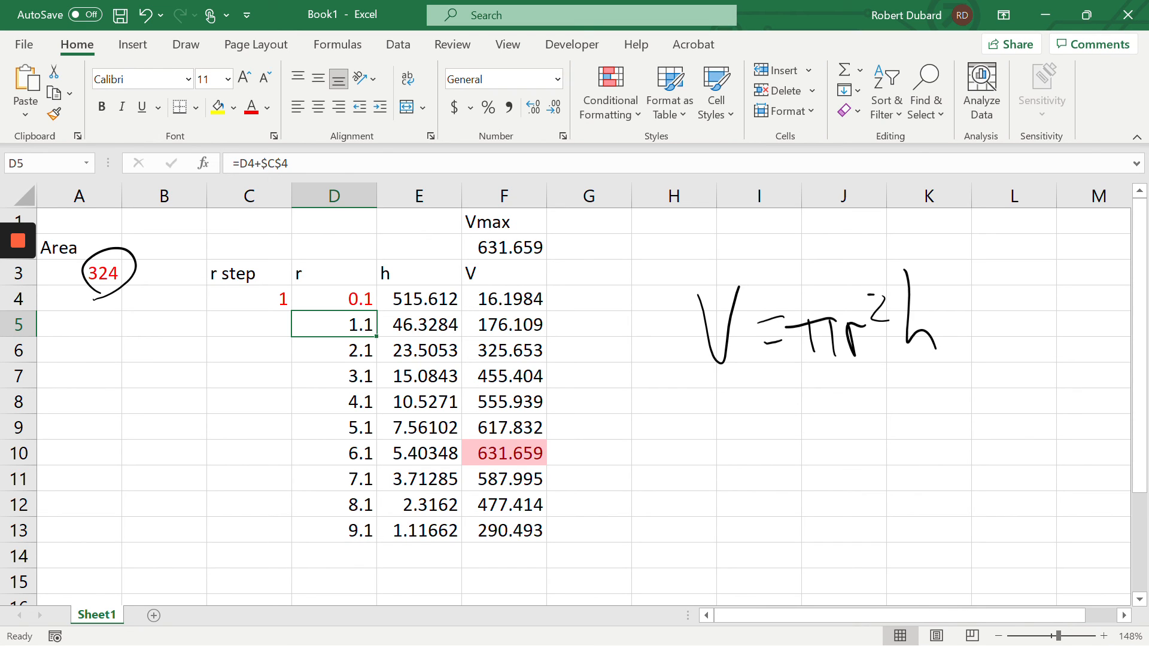
key("ctrl+z")
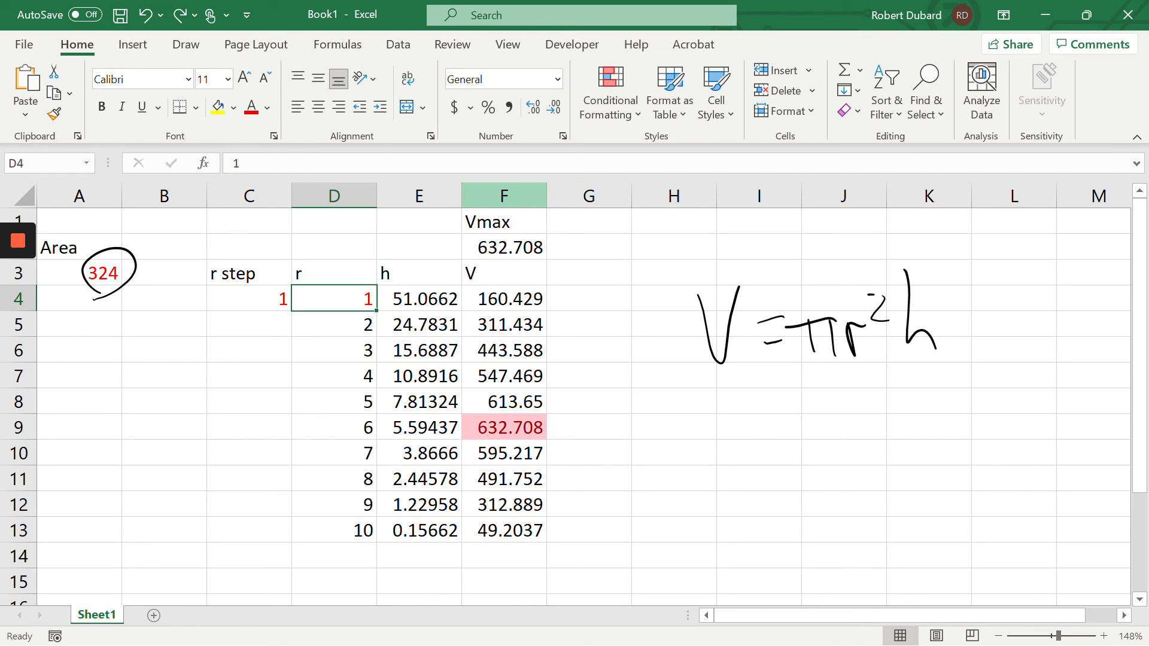
- Erase all the ink strokes of the handwritten volume formula beside the table
left_click(186, 45)
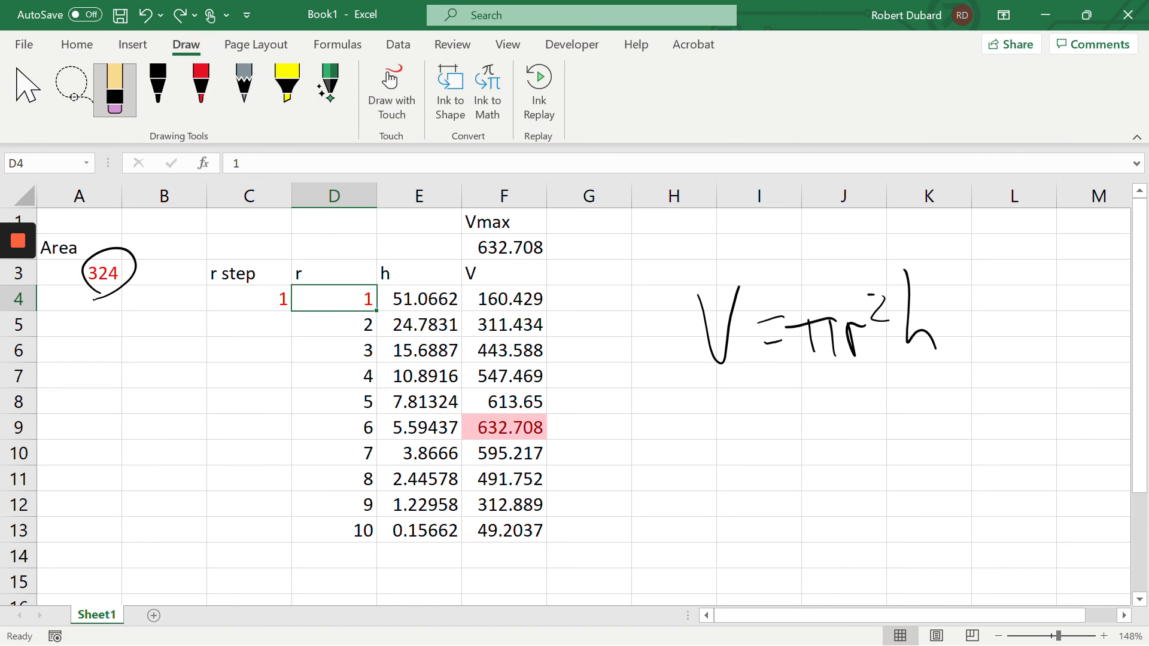
left_click(117, 75)
left_click_drag(706, 325, 916, 320)
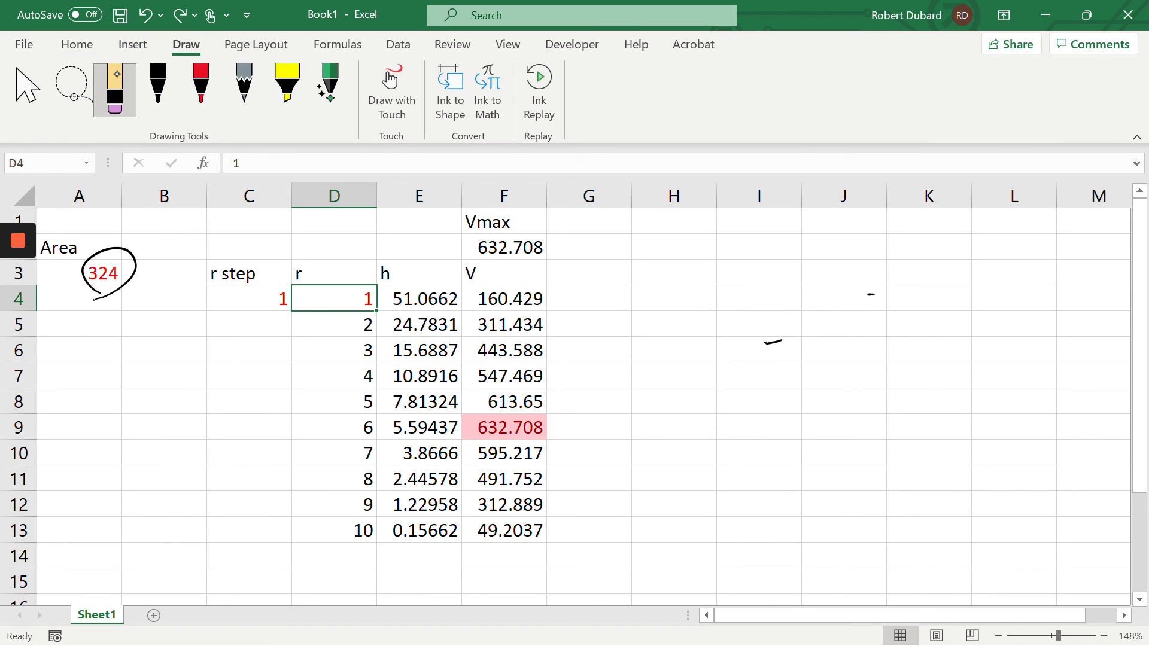
left_click(870, 295)
left_click(773, 342)
- Set the starting radius in D4 to 5 and the radius step in C4 to .2
left_click(359, 422)
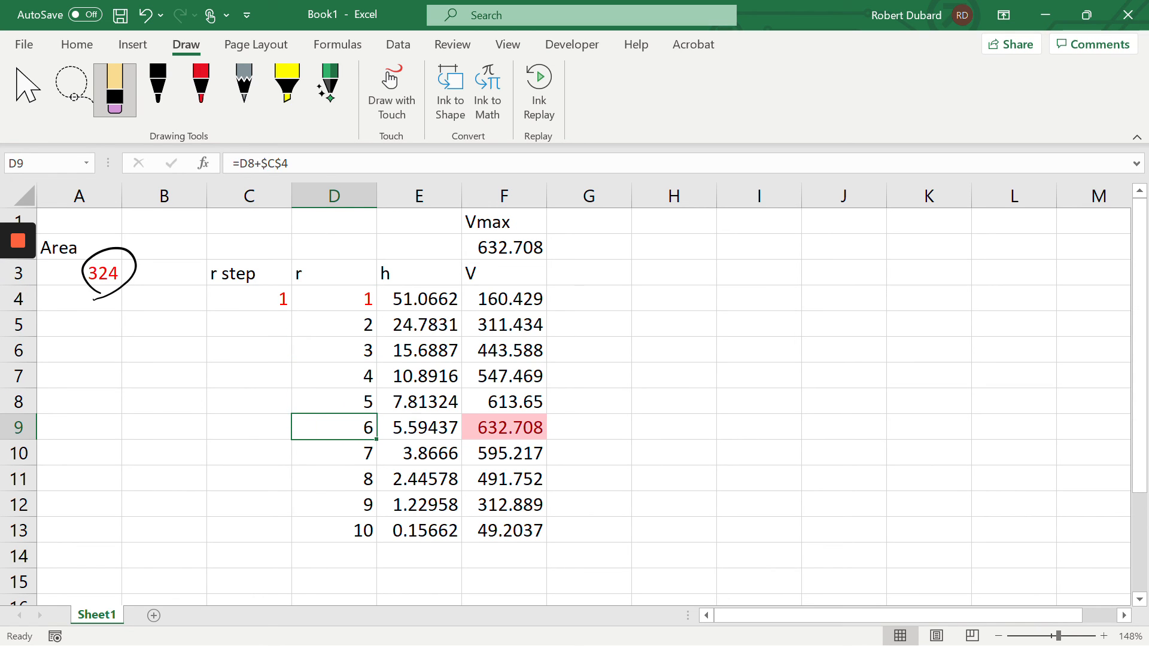
left_click(417, 425)
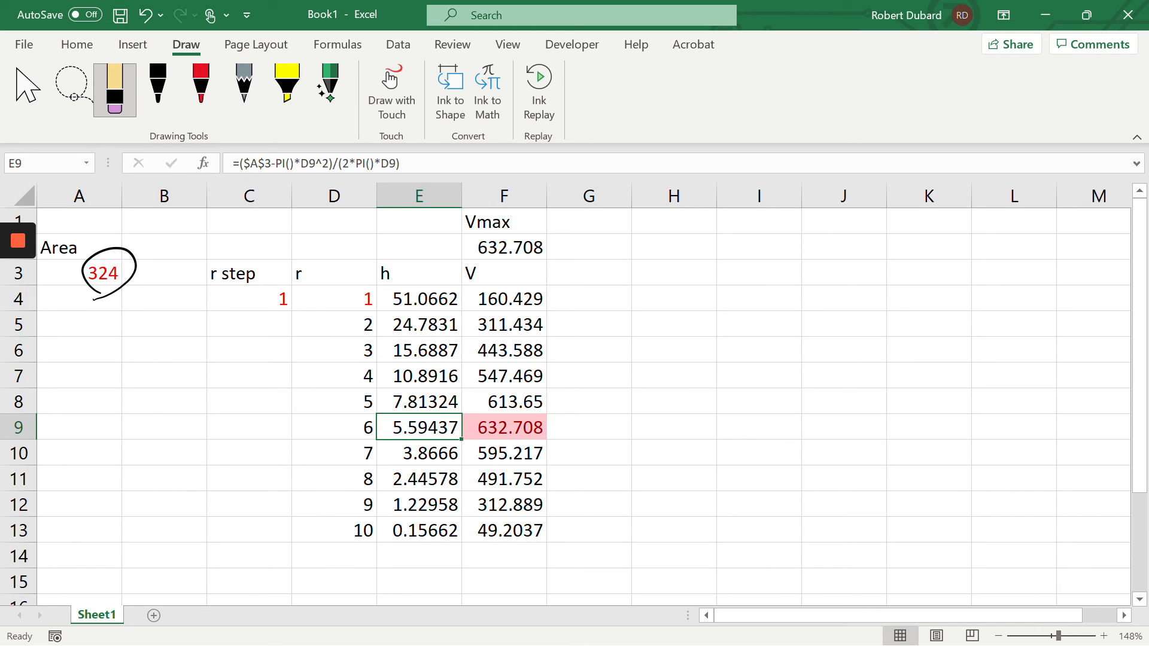
left_click(511, 427)
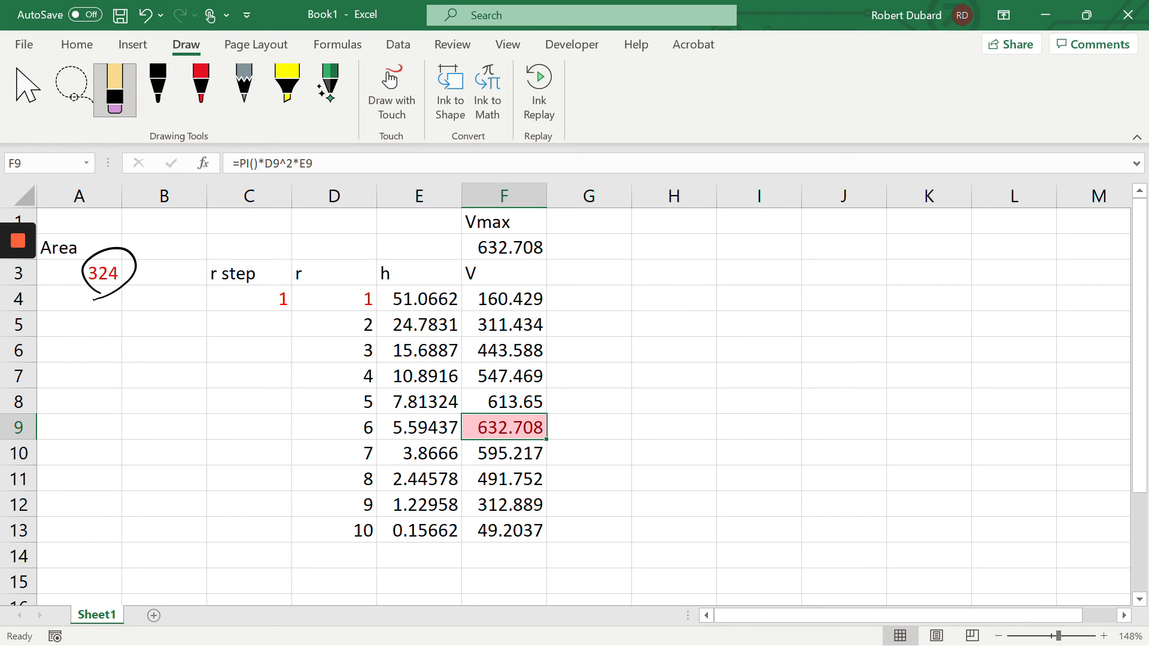
left_click(509, 397)
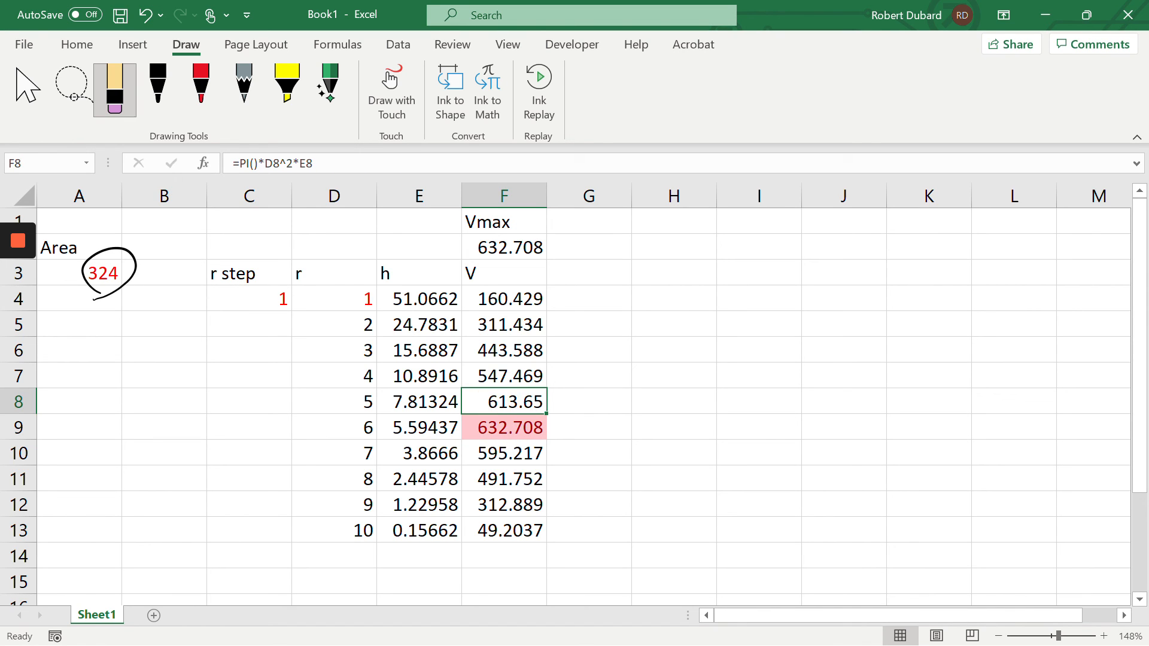
left_click(508, 453)
left_click(353, 299)
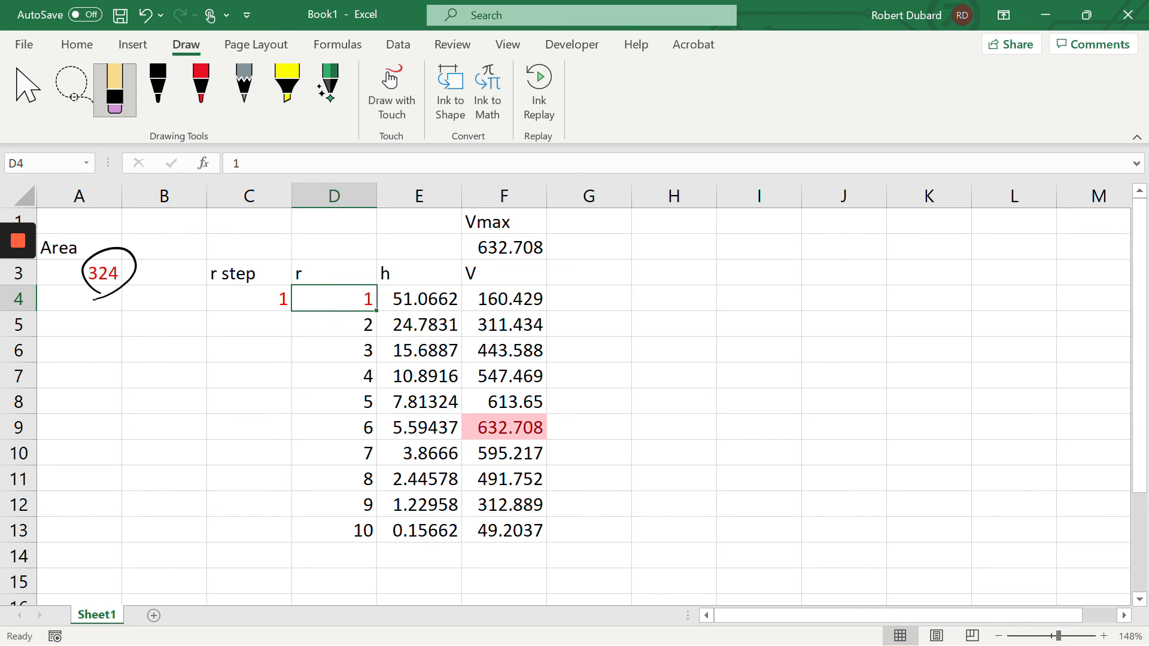
type("5")
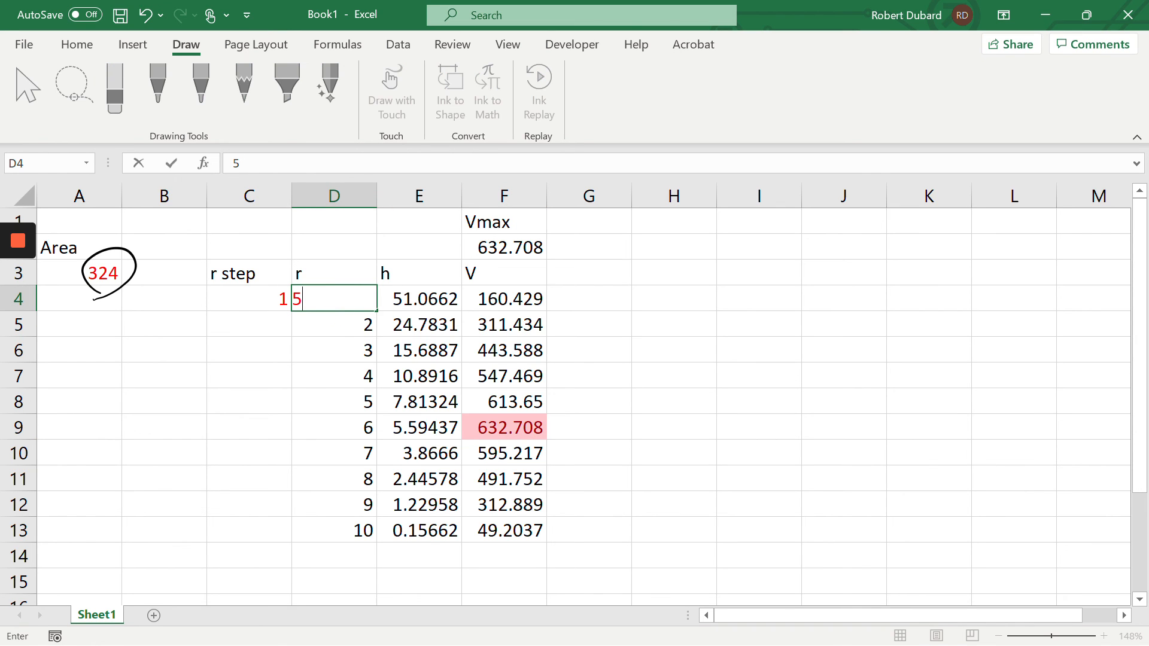
key("Return")
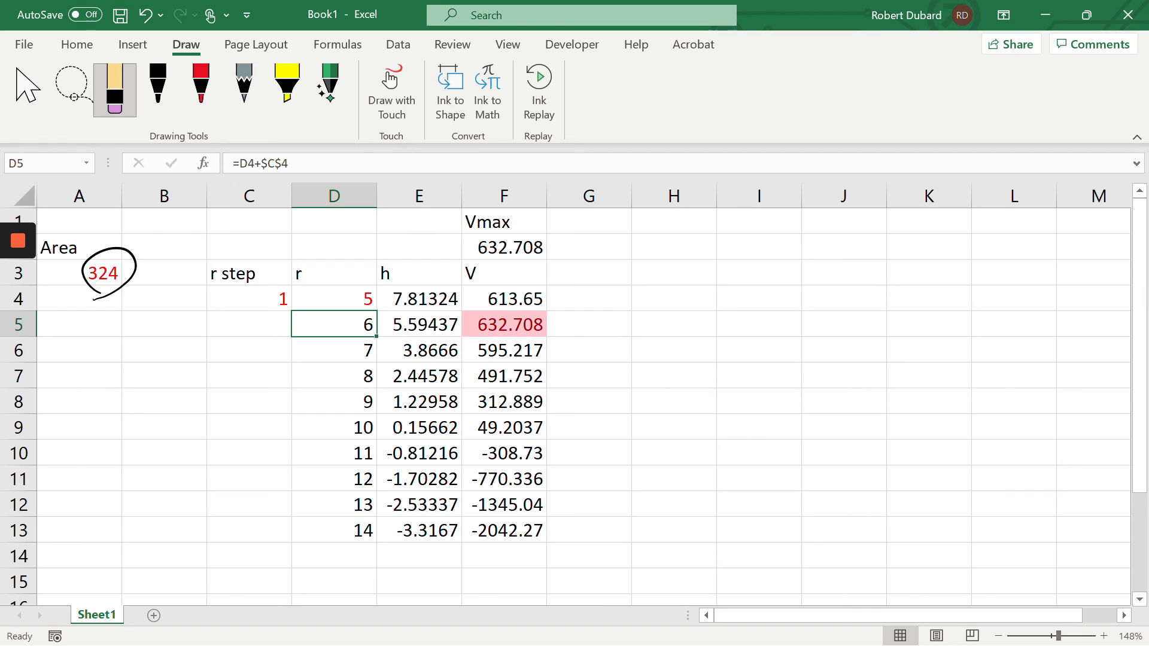
left_click(255, 299)
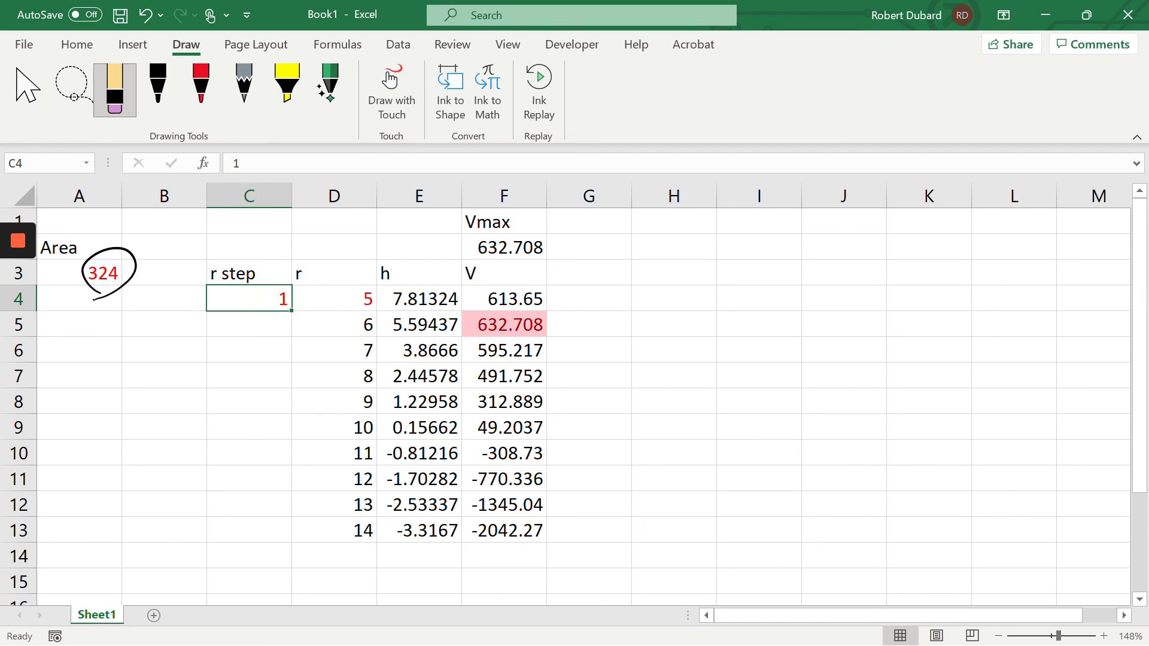
type(".2")
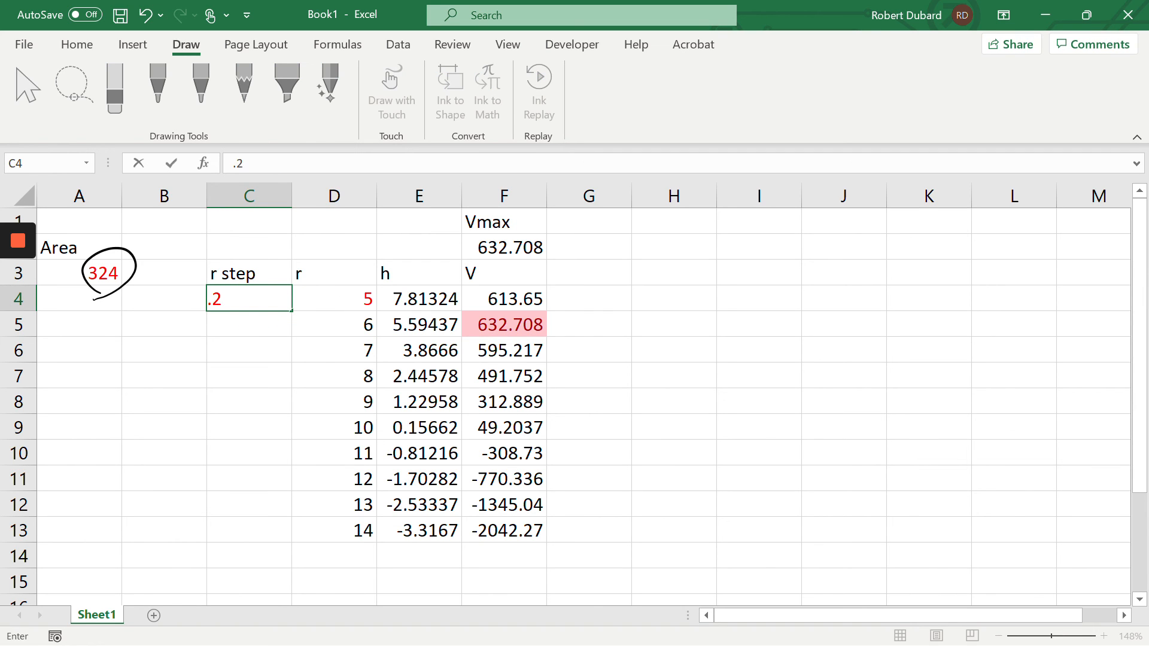
key("Return")
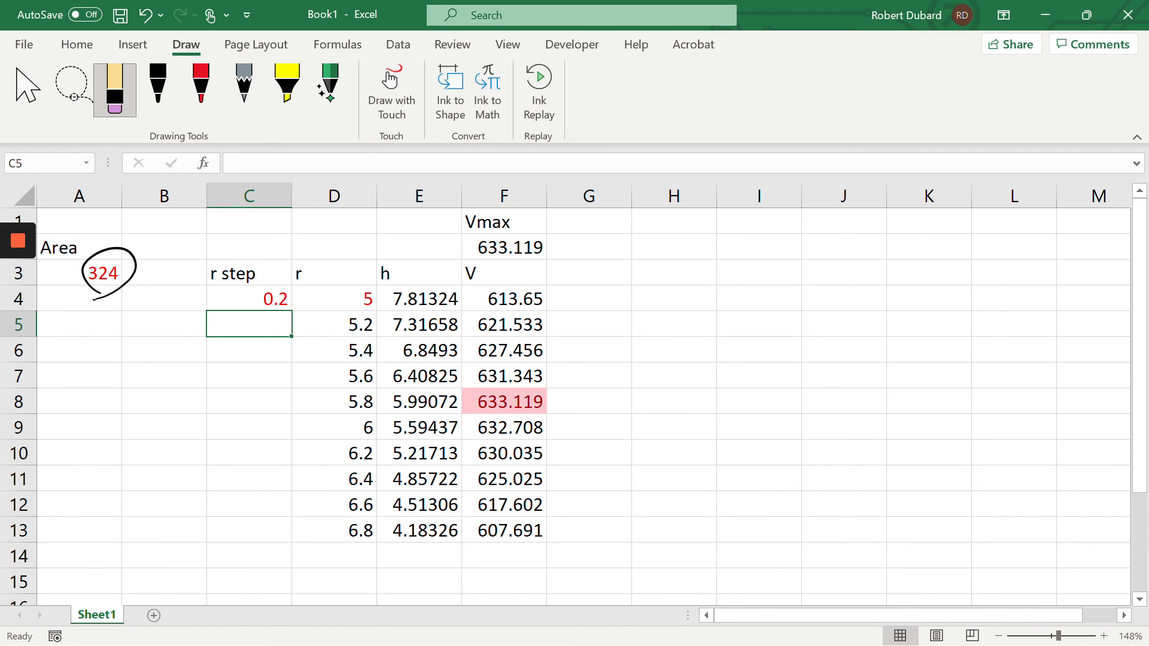
- Set the starting radius in D4 to 5.6 and the radius step in C4 to 0.1
double_click(353, 295)
type(".6")
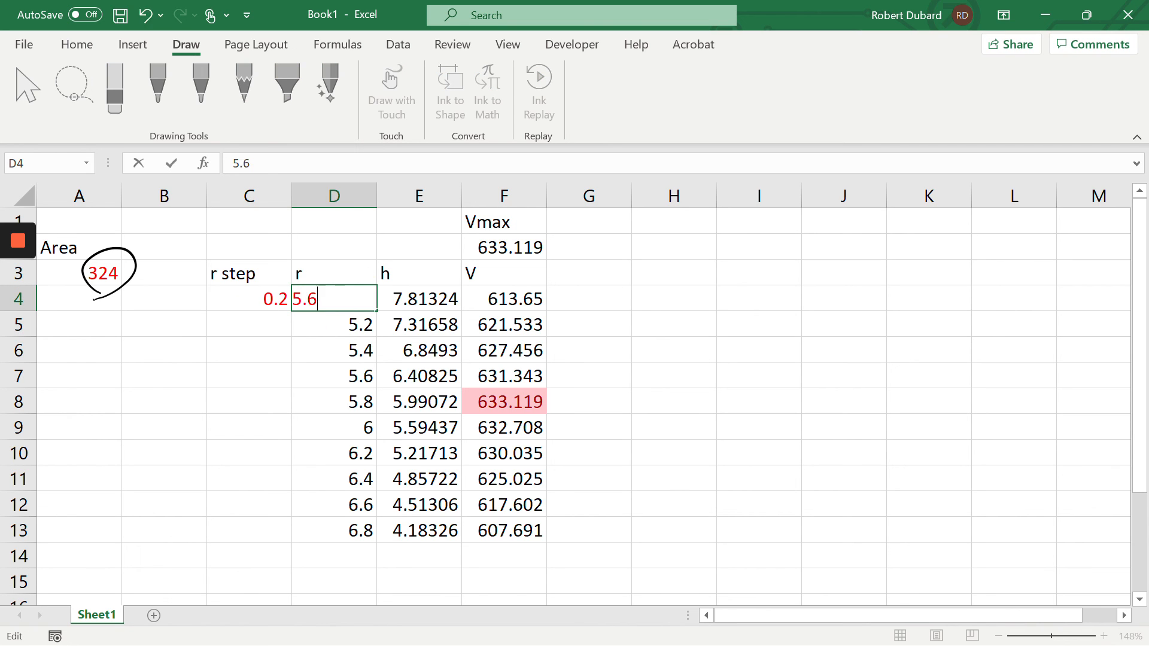
key("Return")
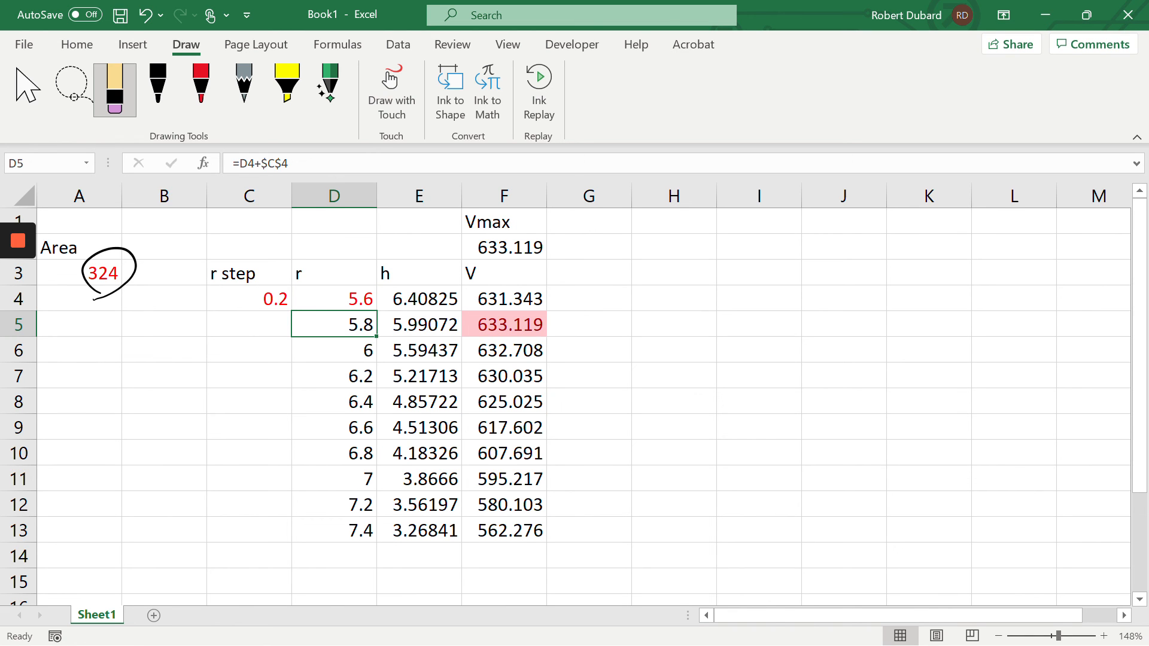
double_click(274, 296)
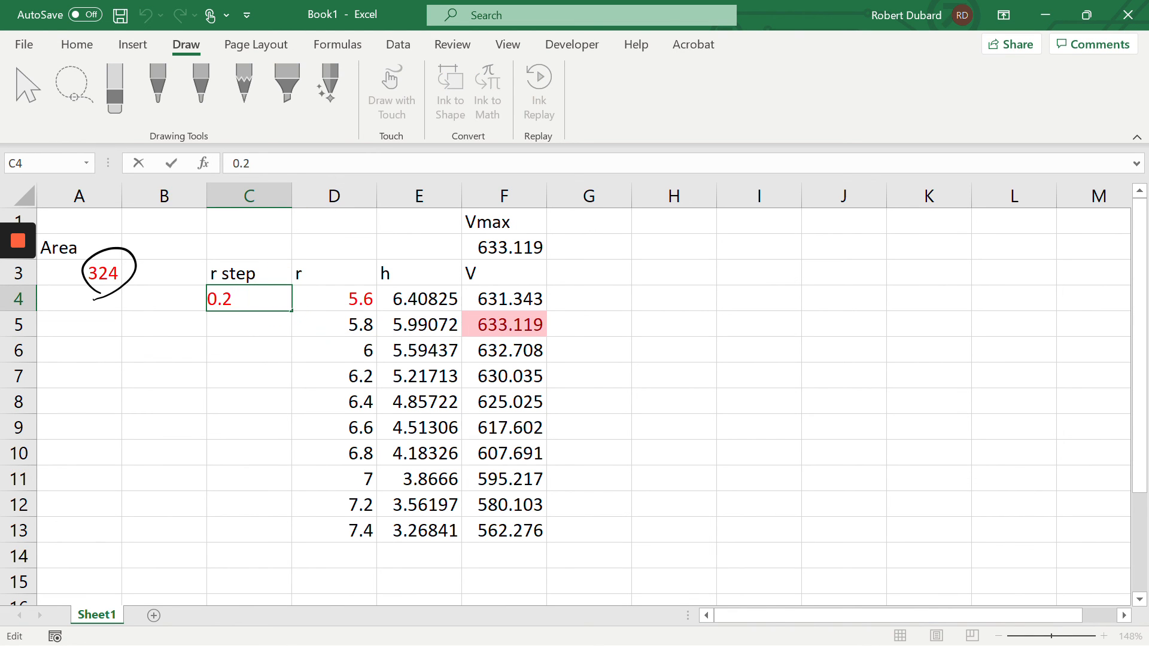
key("BackSpace")
type("1")
key("Return")
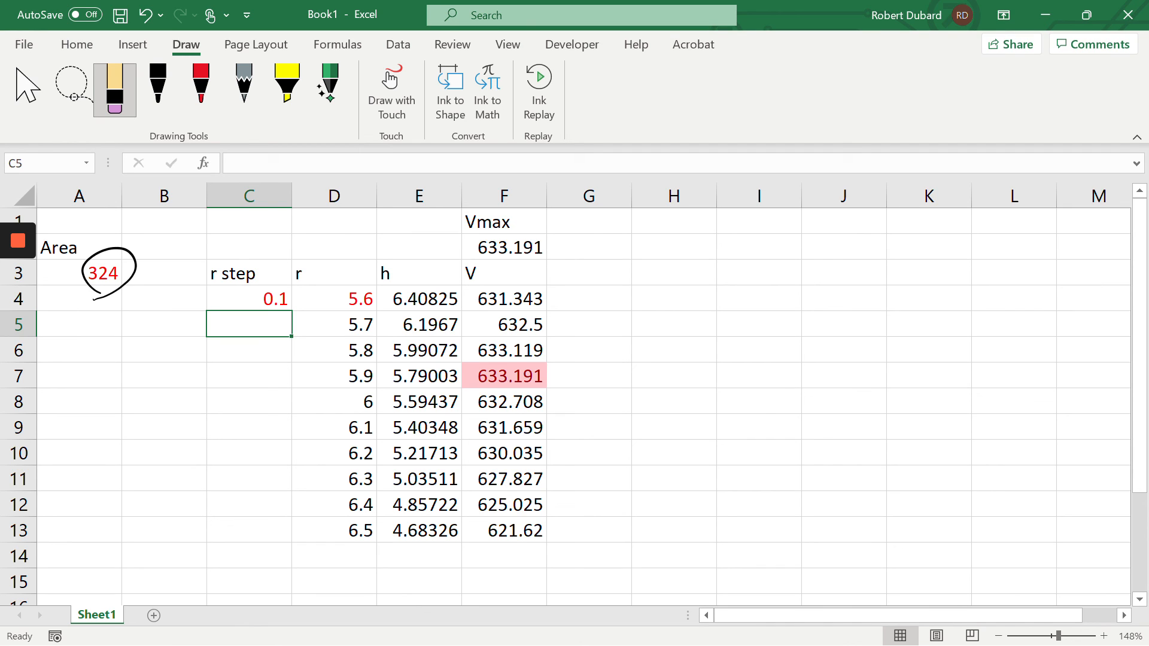
- Narrow the search by setting the starting radius in D4 to 5.8 and the radius step in C4 to 0.02
double_click(317, 297)
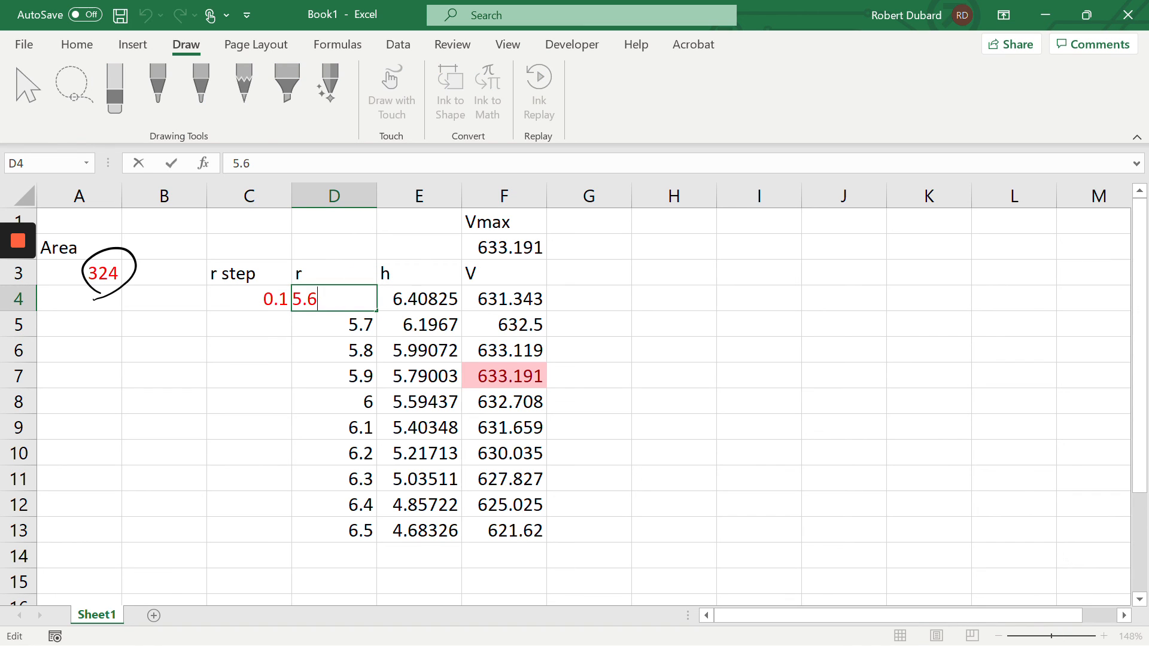
key("BackSpace")
type("8")
key("Return")
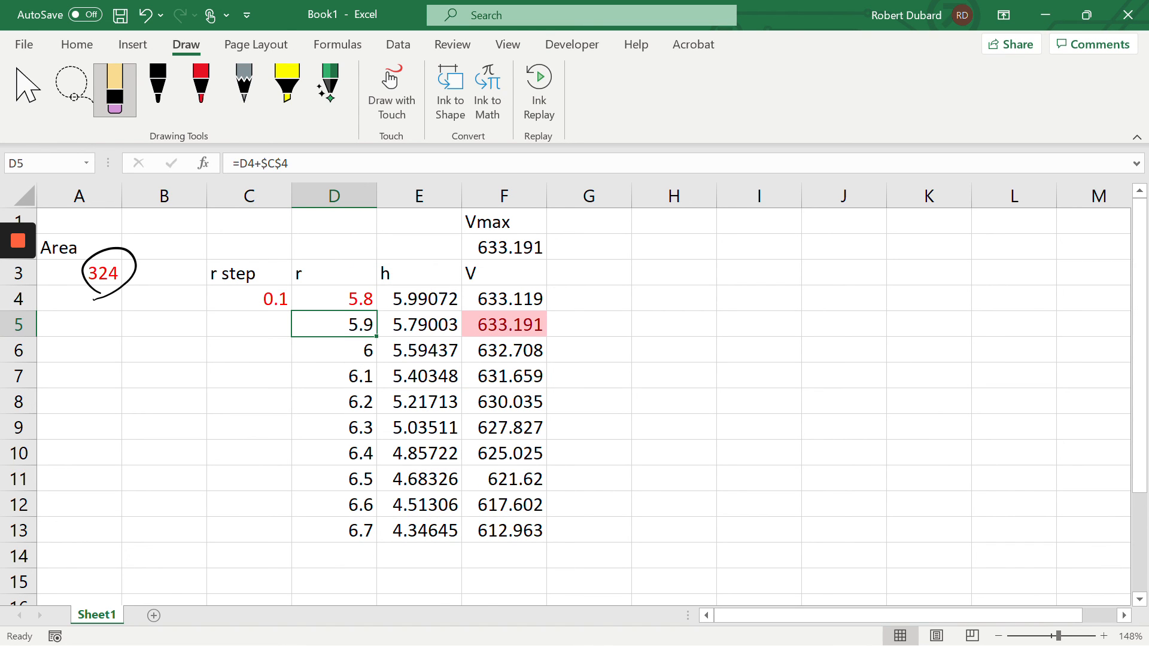
double_click(282, 297)
key("BackSpace")
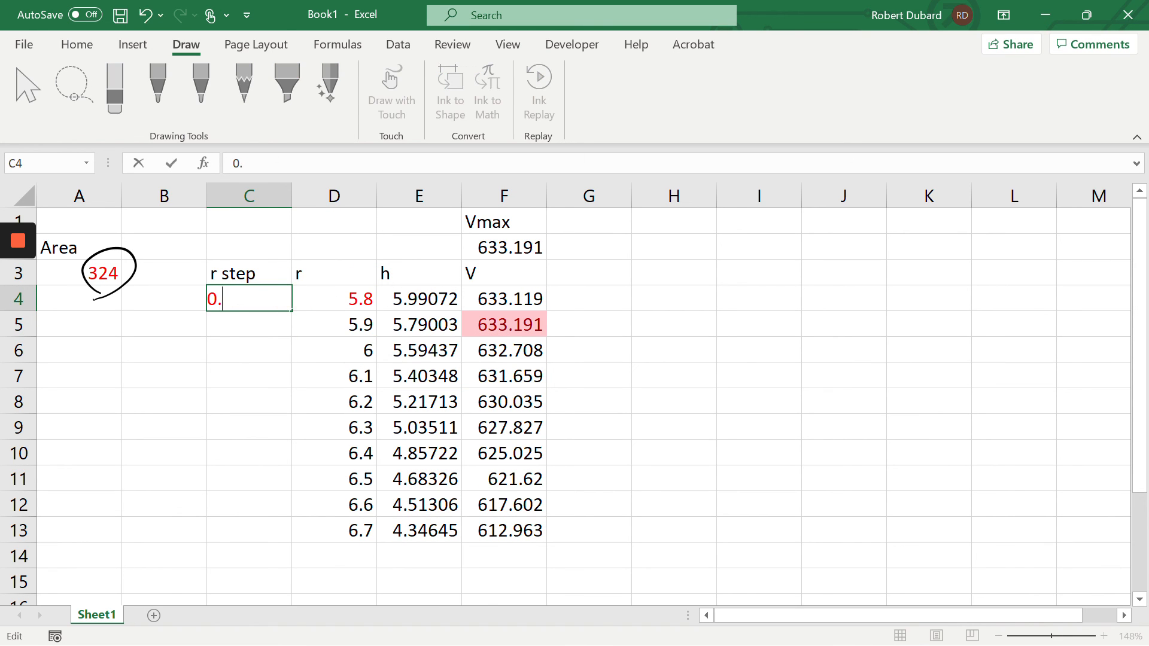
type("02")
key("Return")
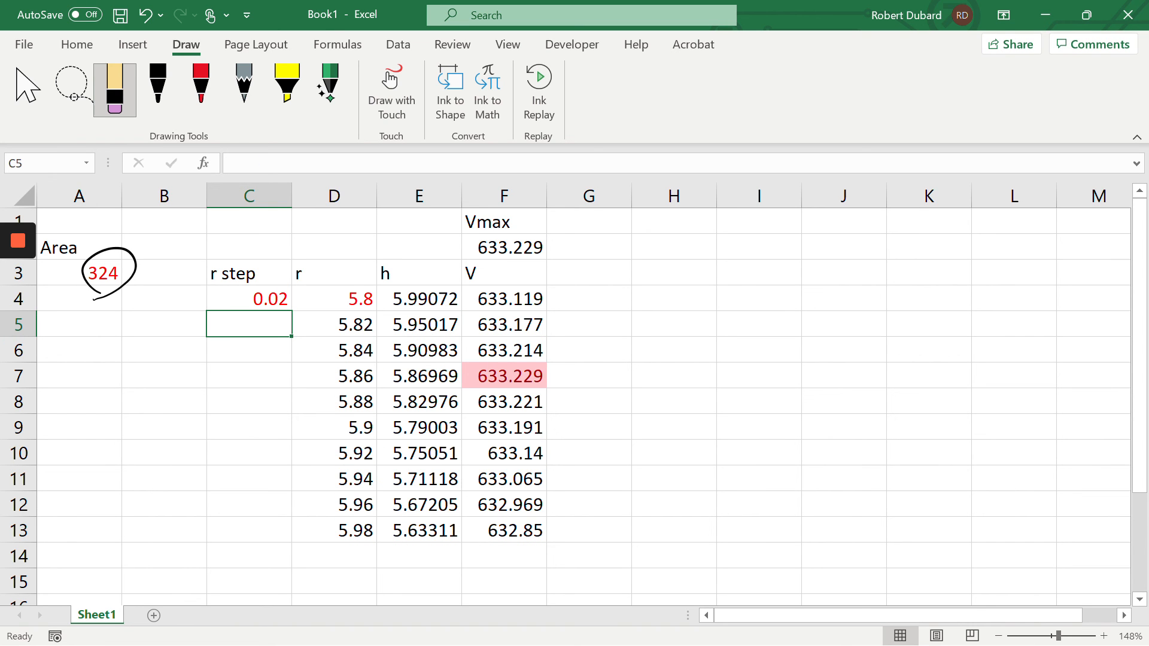
- Refine the starting radius in D4 to 5.84 and the radius step in C4 to 0.01
double_click(308, 298)
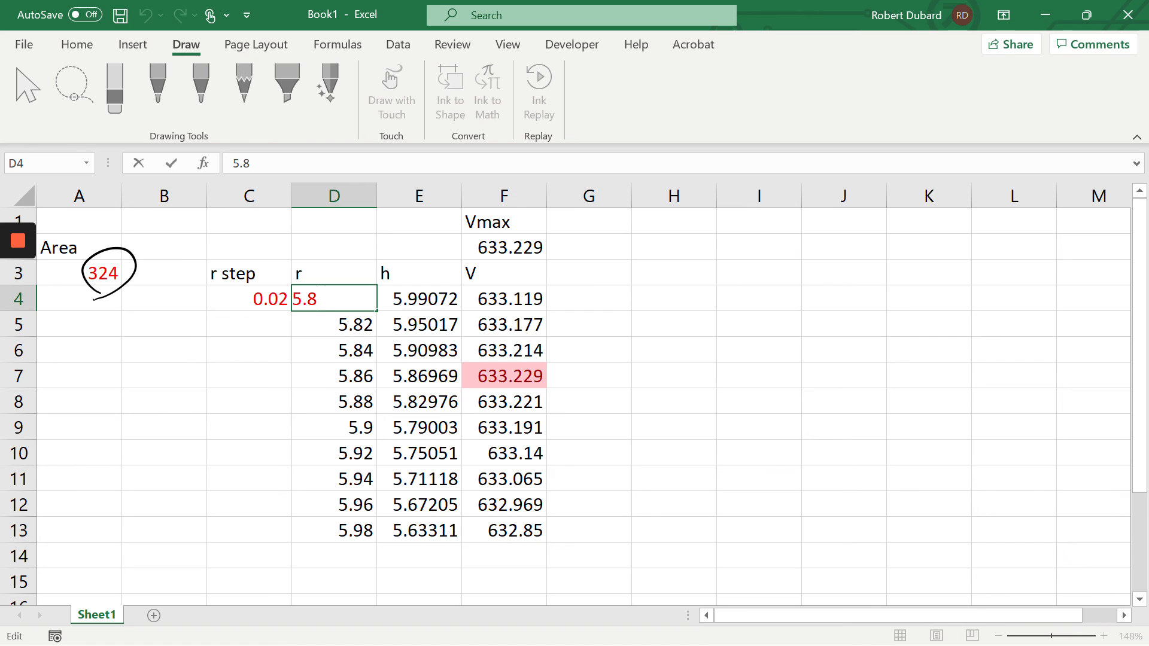
type("4")
key("Return")
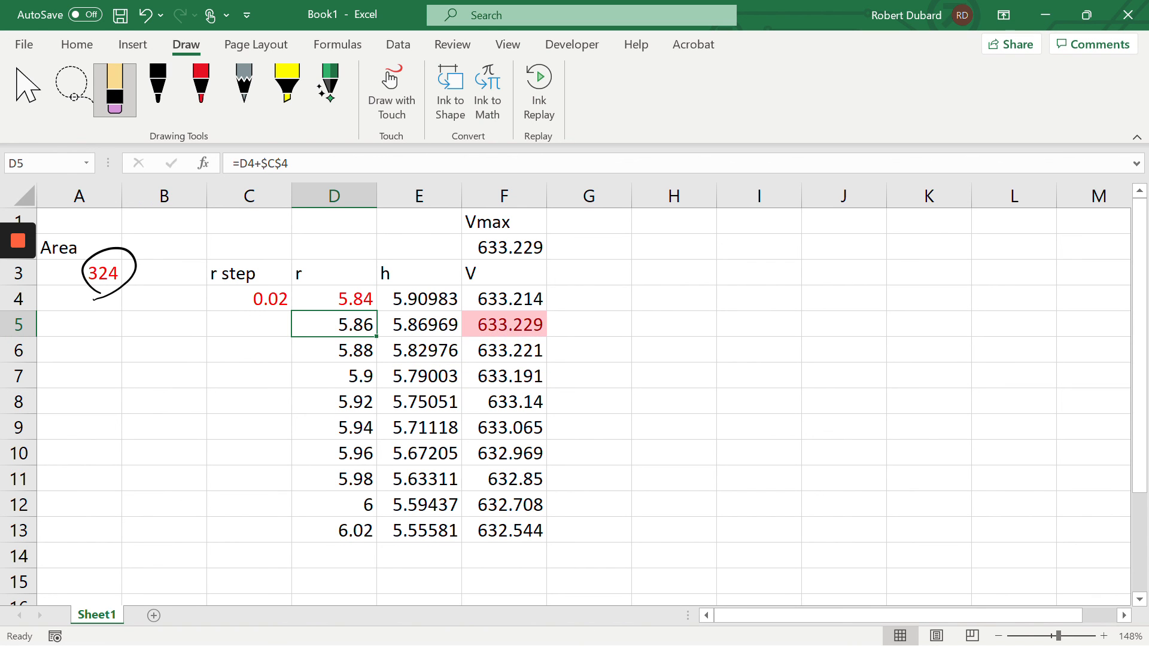
double_click(280, 296)
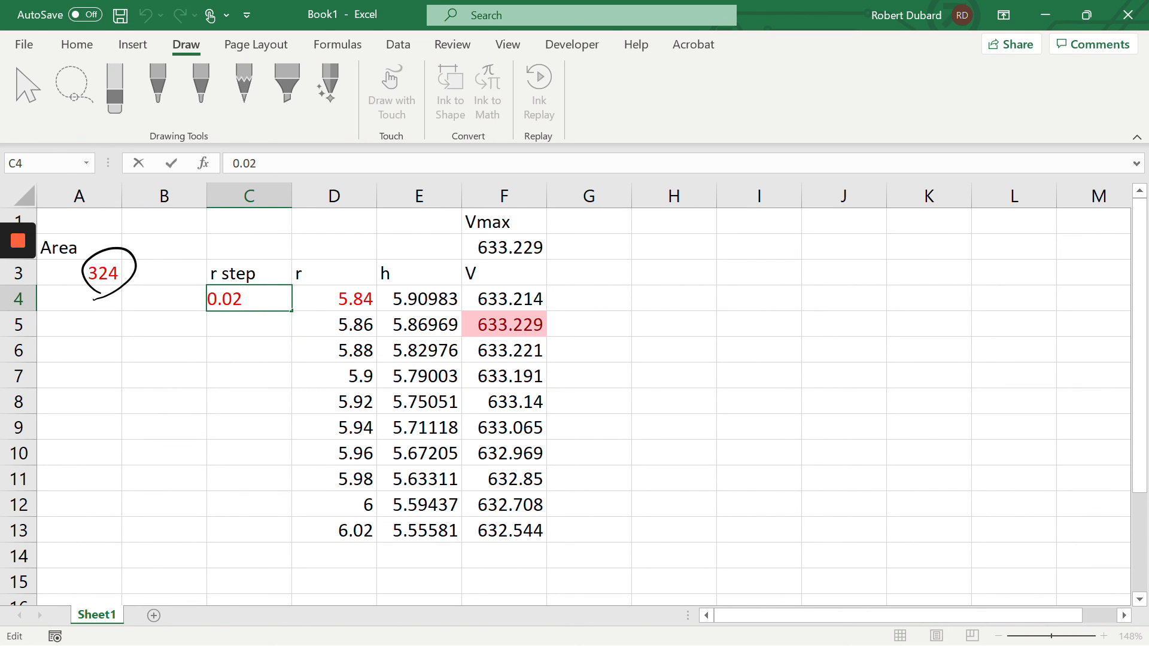
key("BackSpace")
type("1")
key("Return")
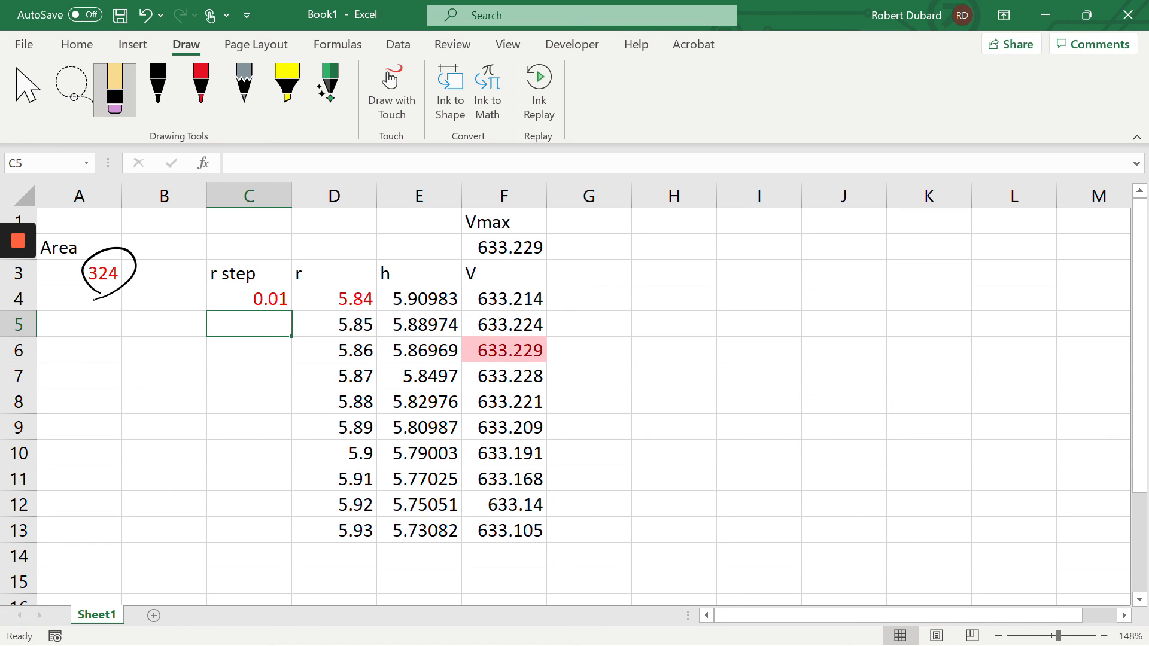
- Change the starting radius in D4 to 5.85 and the radius step in C4 to 0.002
left_click(360, 327)
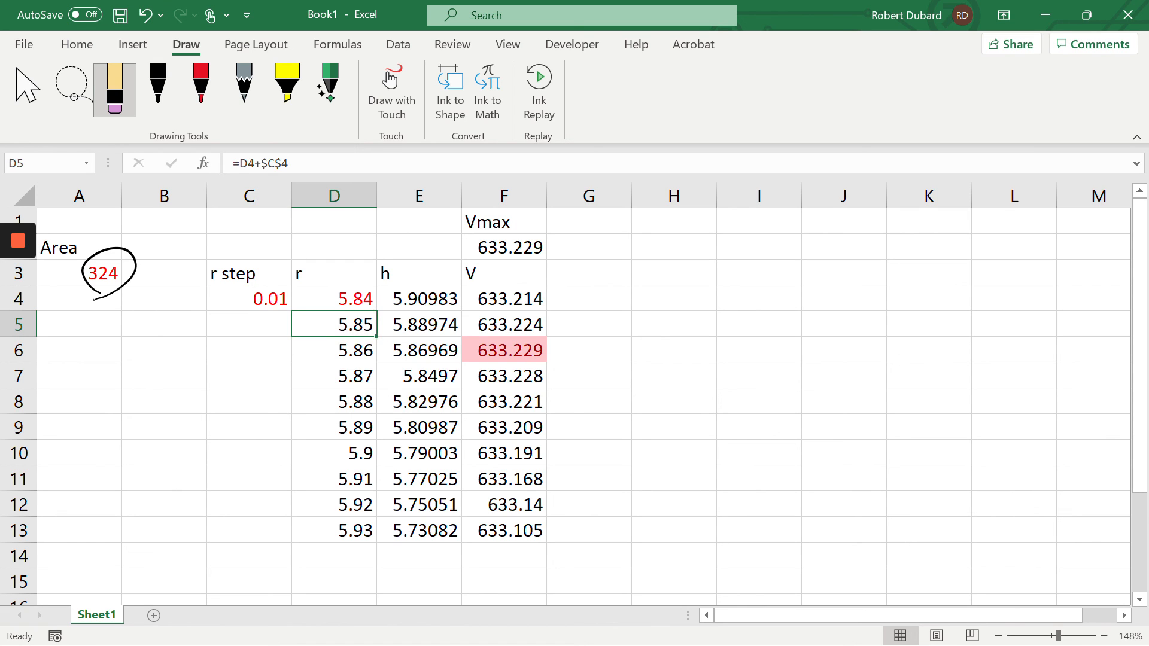
left_click(357, 376)
double_click(358, 299)
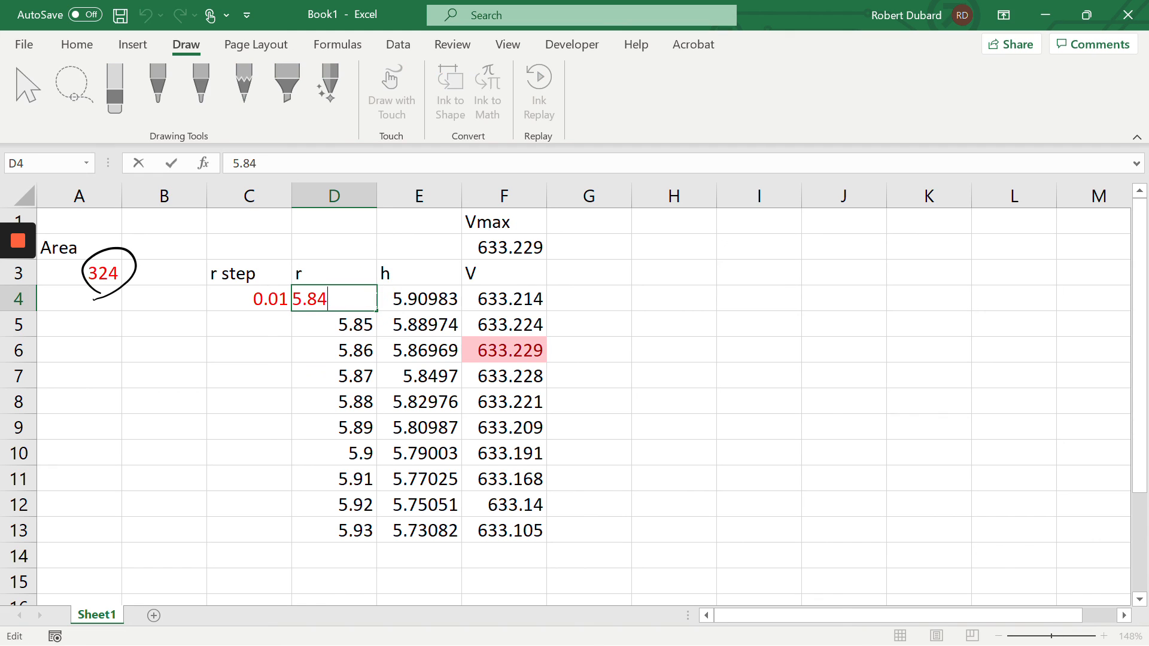
key("BackSpace")
type("5")
left_click(261, 351)
left_click(271, 295)
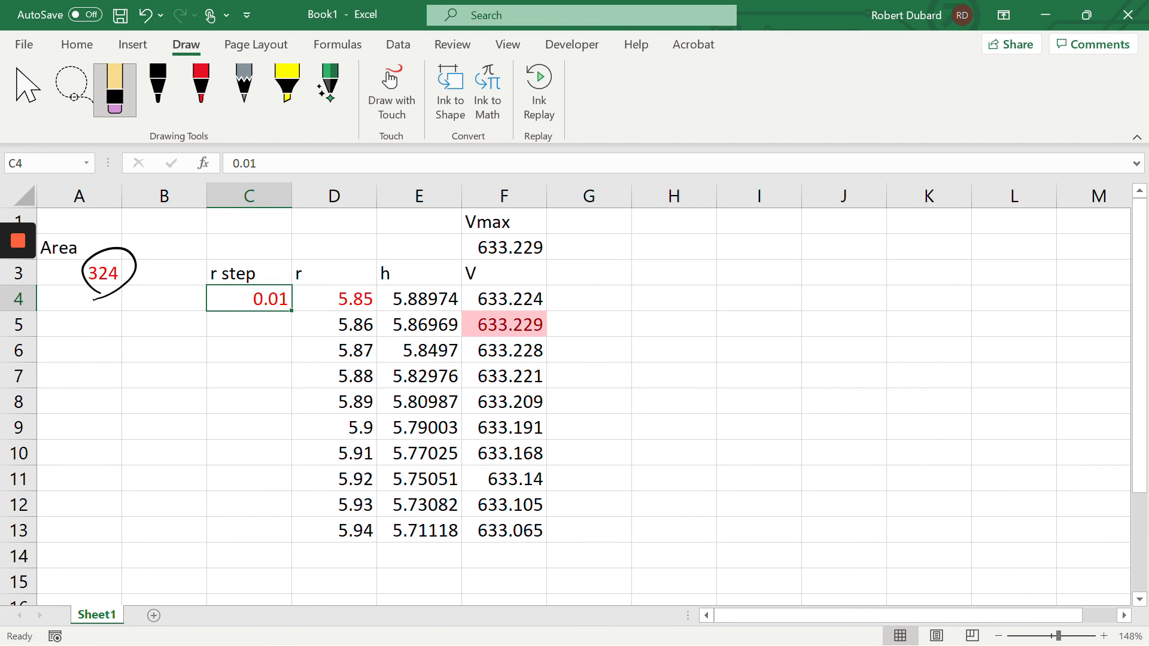
left_click(257, 161)
key("BackSpace")
type("0")
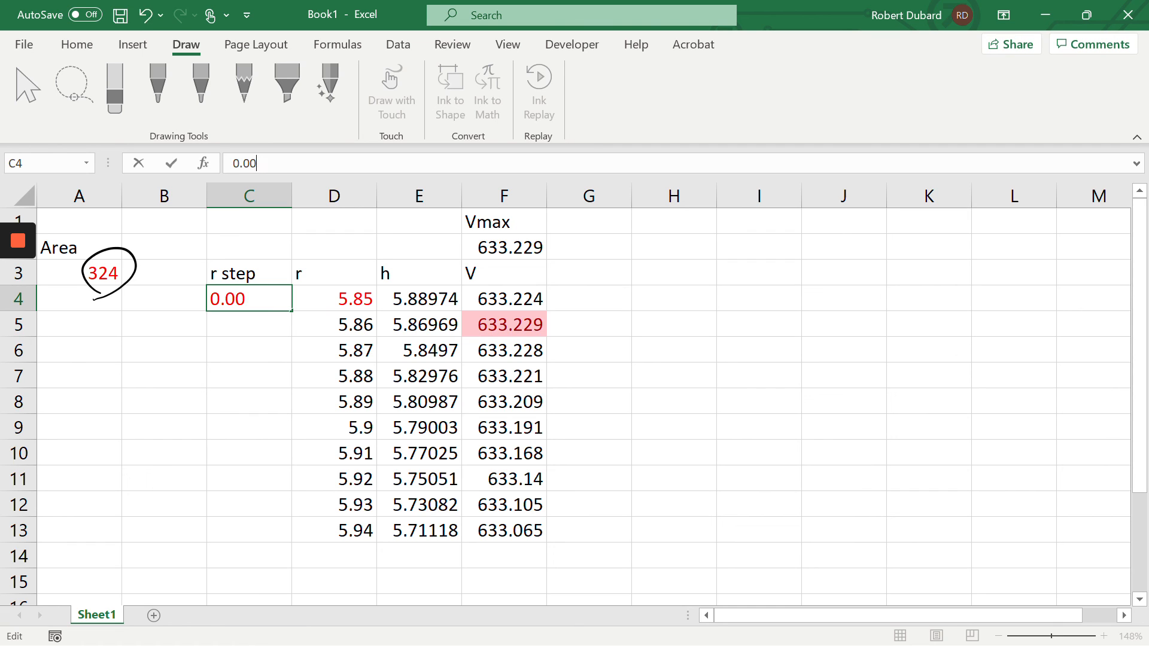
type("2")
key("Return")
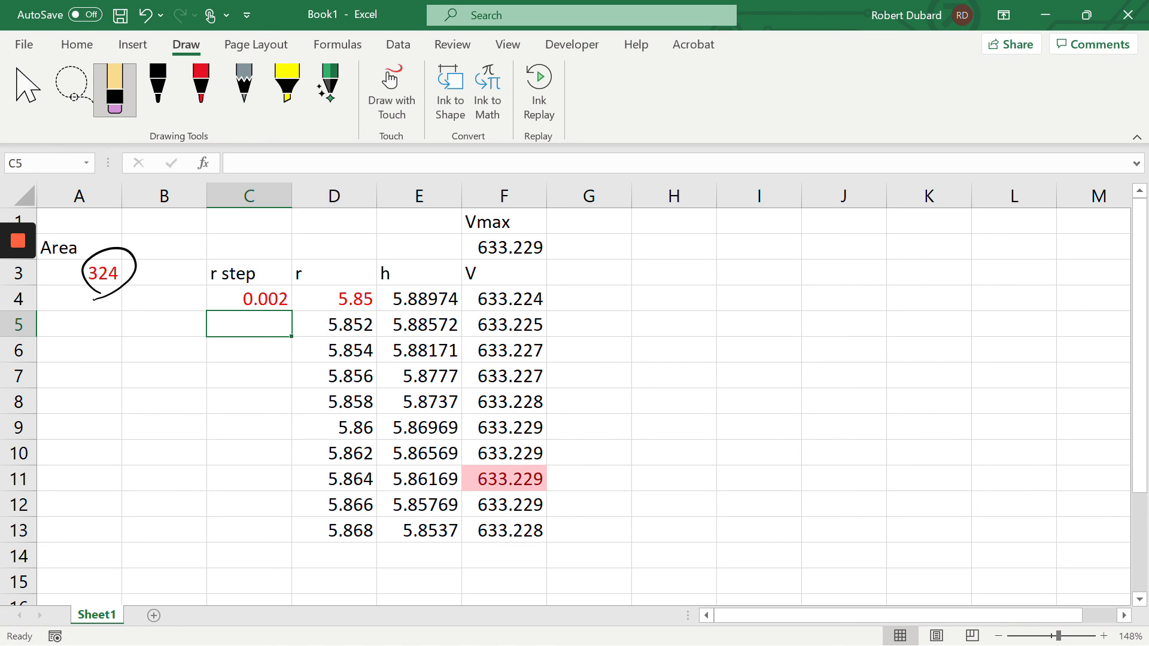
- Set the starting radius in D4 to 5.862 and the radius step in C4 to 0.001
double_click(365, 297)
key("BackSpace")
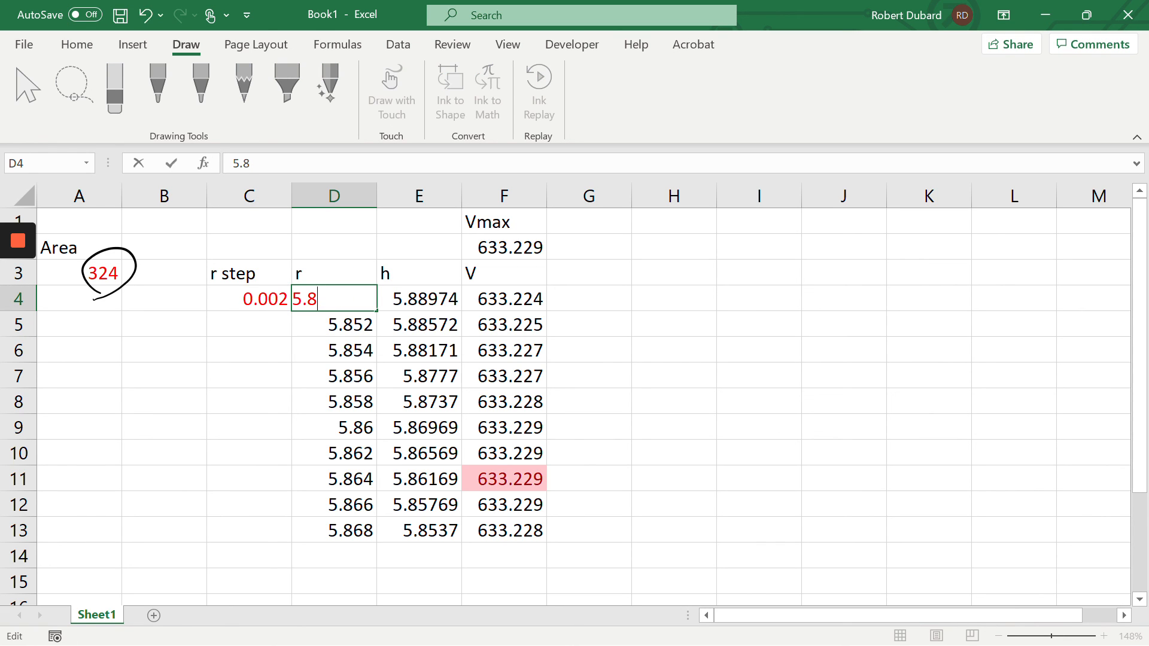
type("62")
key("Return")
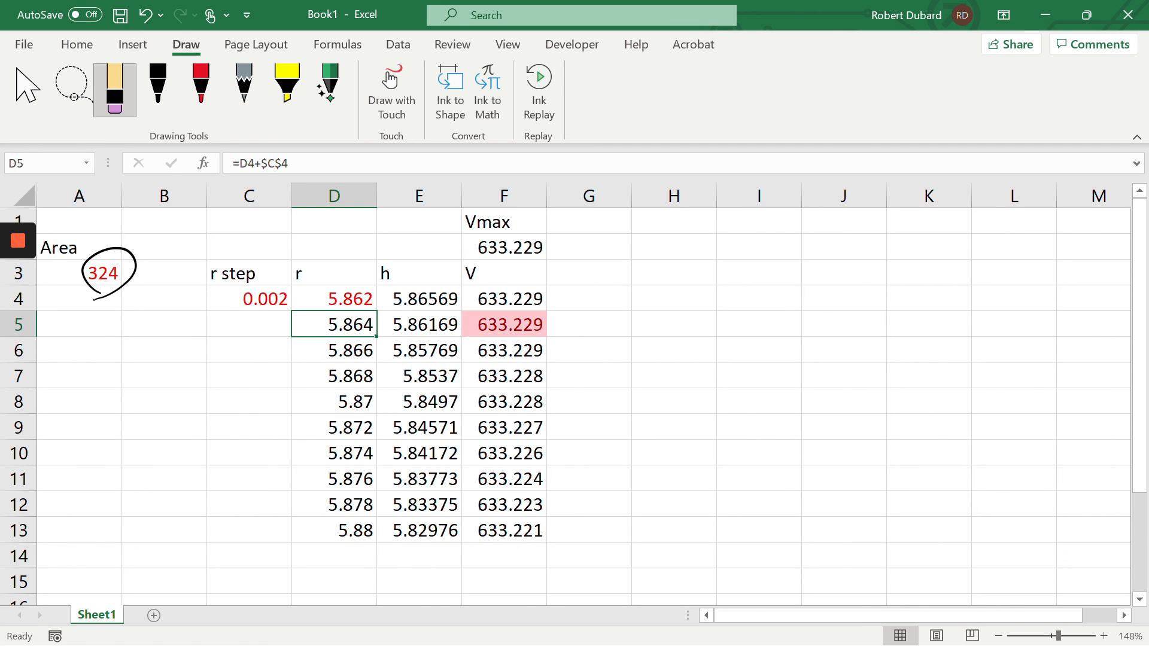
left_click(249, 299)
left_click(273, 163)
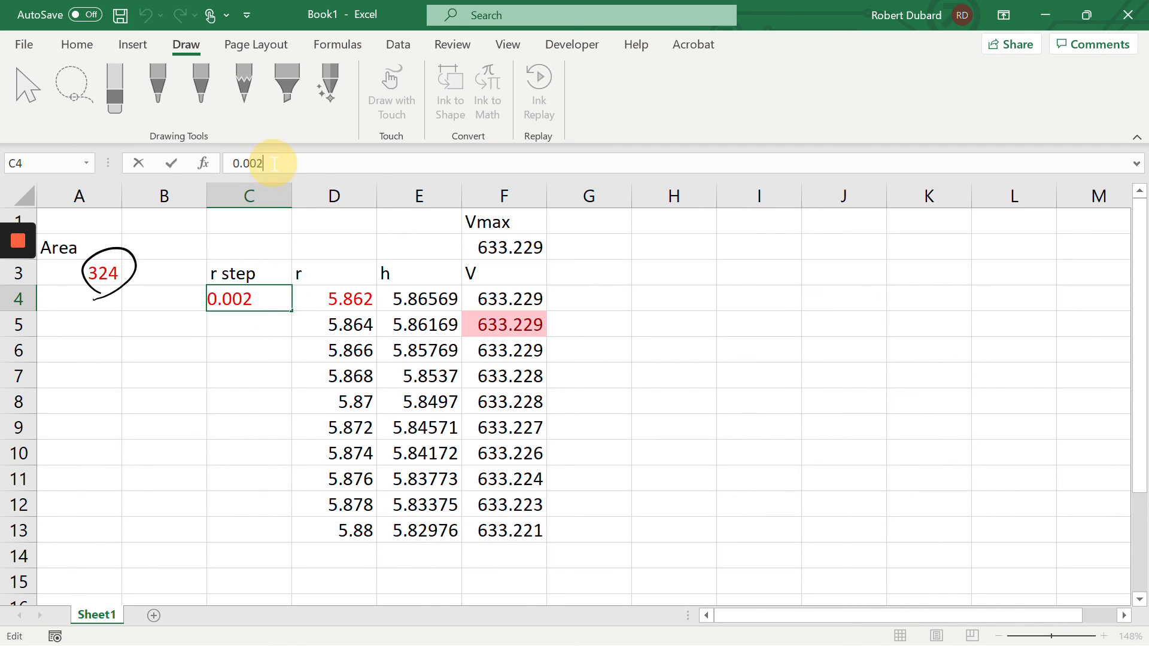
key("BackSpace")
type("1")
key("Return")
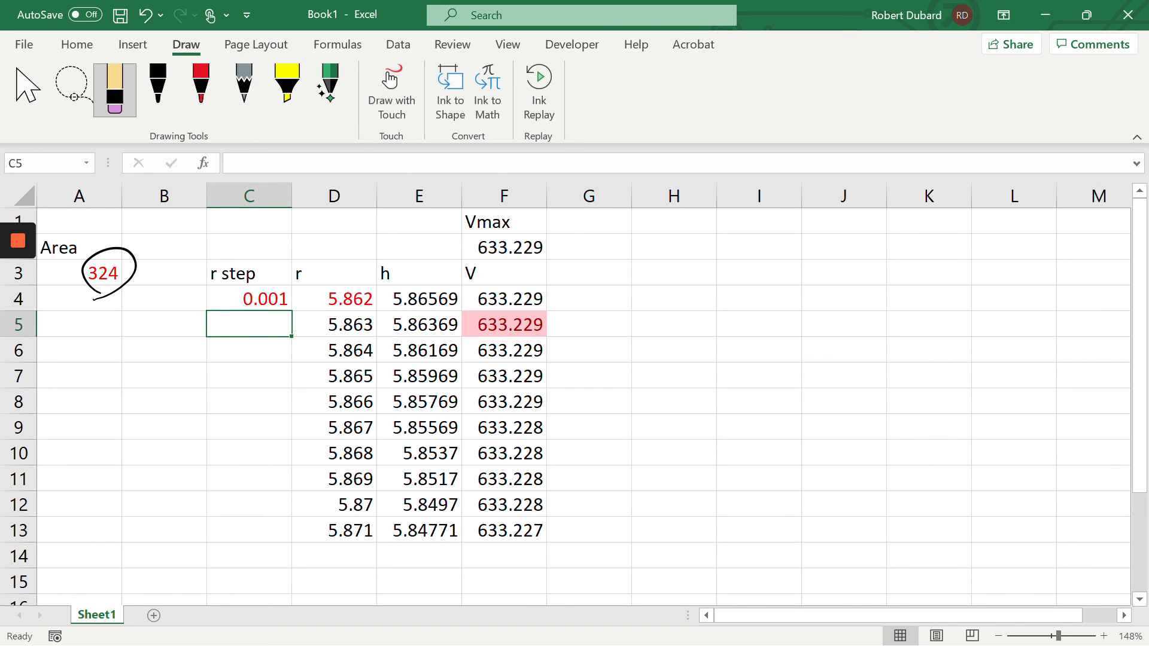
- Widen column F to show more decimals of the volumes, and narrow column E to show the heights with four decimals
left_click_drag(546, 196, 576, 195)
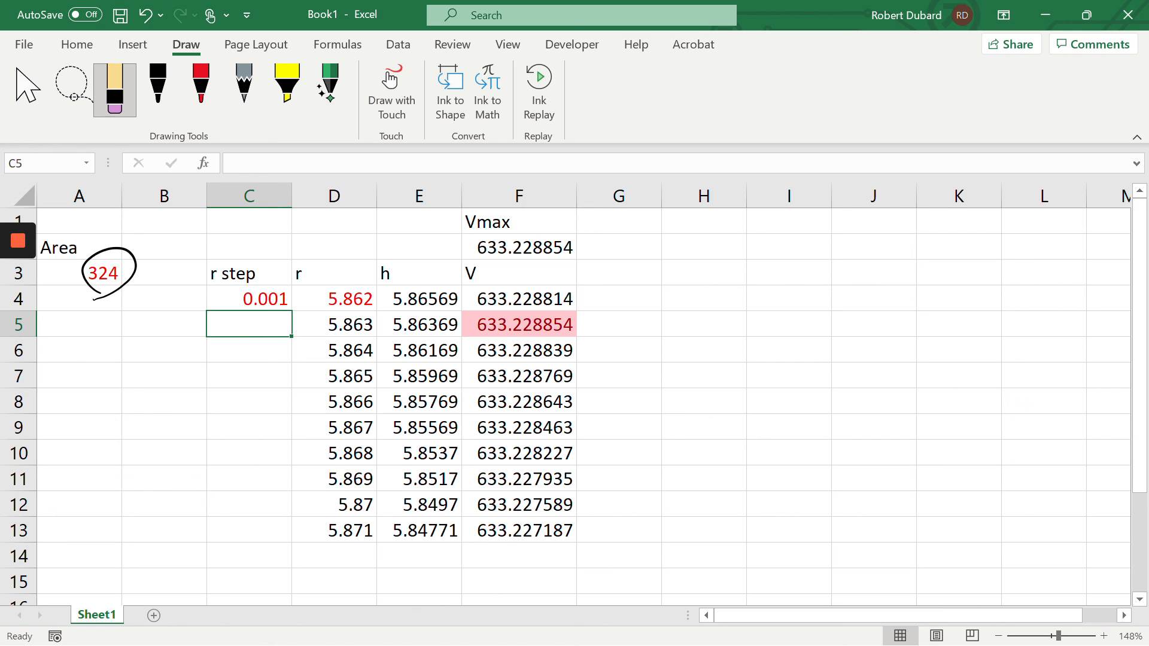
left_click(346, 329)
left_click(413, 325)
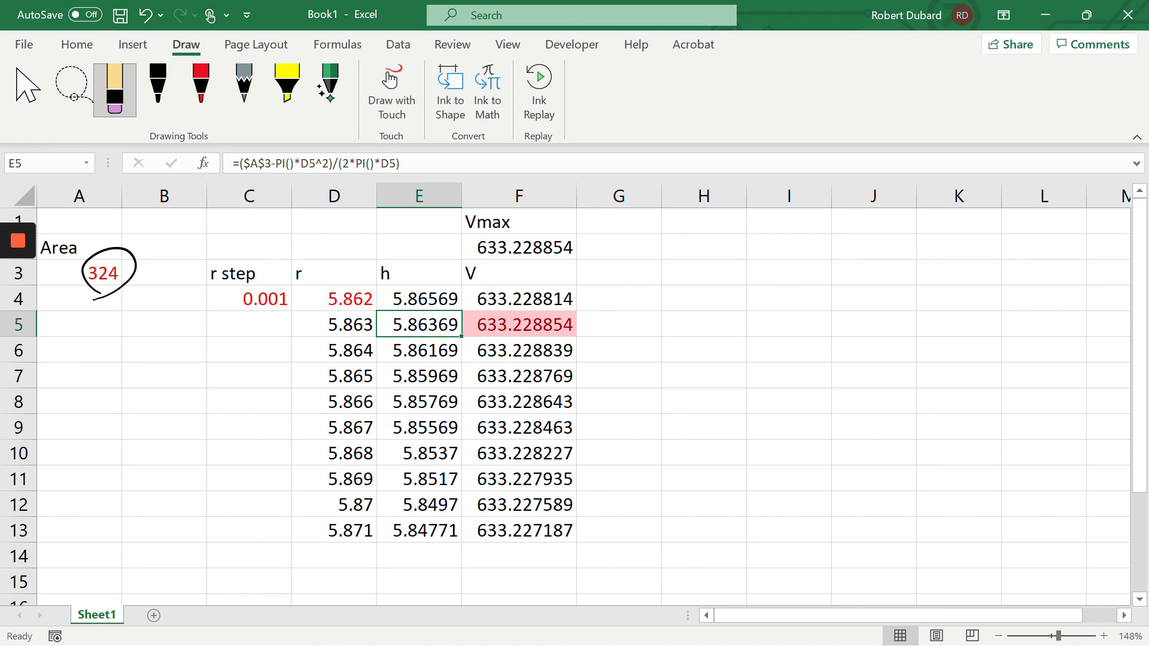
mouse_move(461, 197)
left_mouse_down()
mouse_move(438, 198)
mouse_move(454, 197)
left_mouse_up()
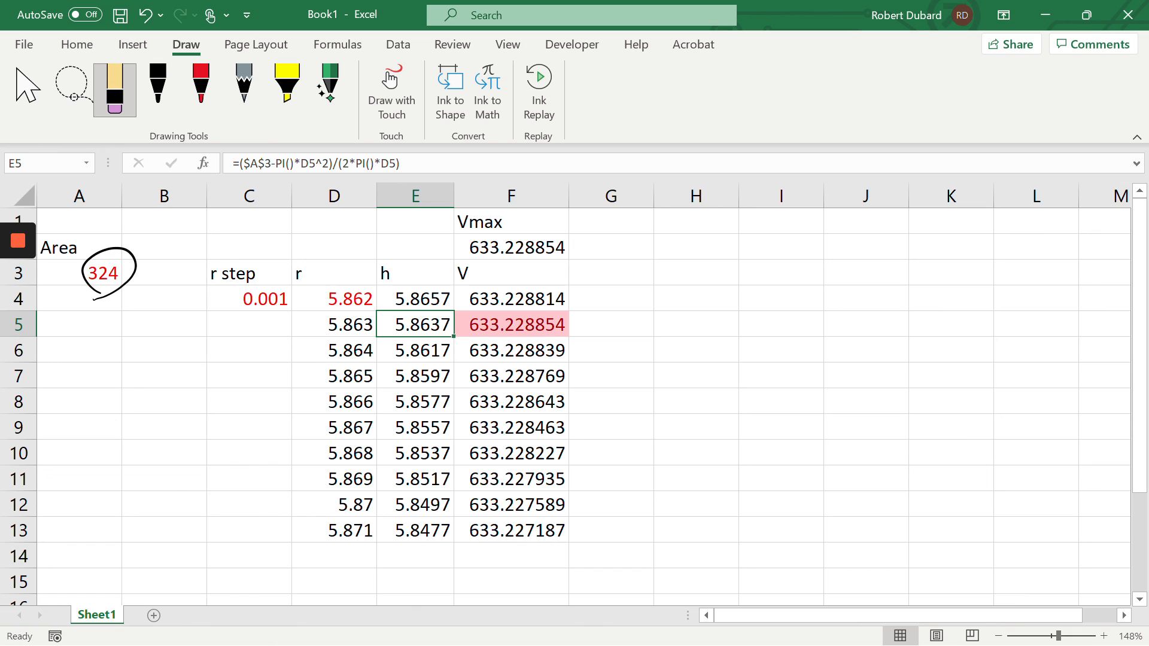
left_click(345, 326)
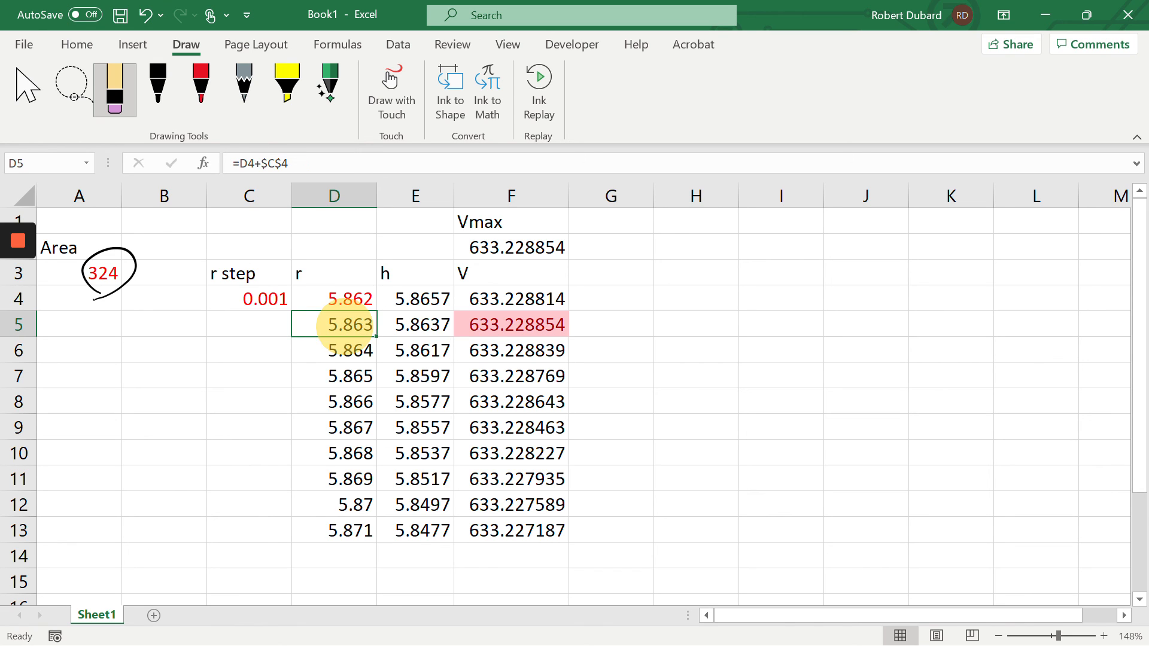
left_click(413, 324)
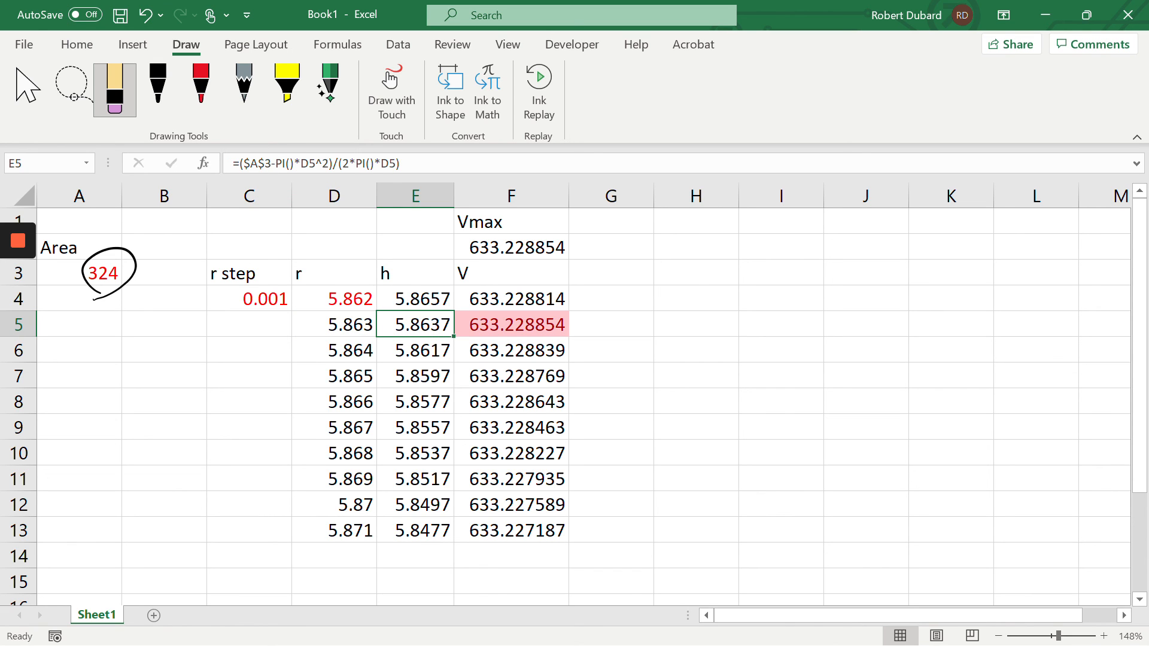
- Sketch a wide, short cylinder with a radius line in its base in black ink over columns H to K
left_click(157, 86)
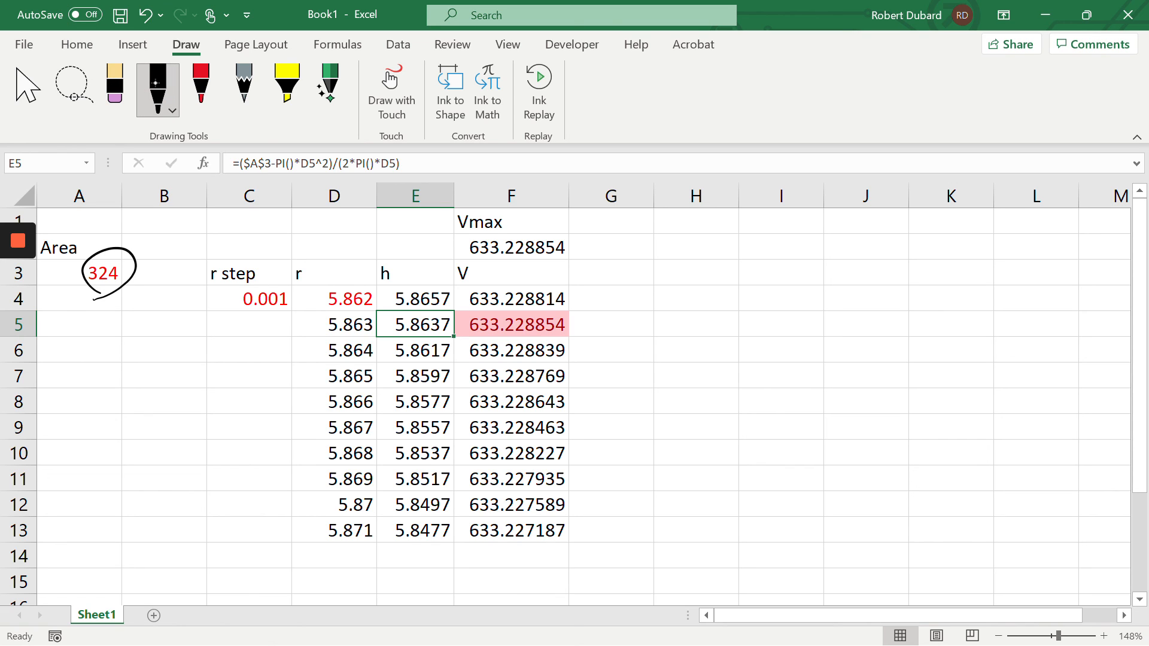
mouse_move(698, 450)
left_mouse_down()
mouse_move(859, 488)
mouse_move(933, 419)
mouse_move(751, 416)
mouse_move(700, 450)
left_mouse_up()
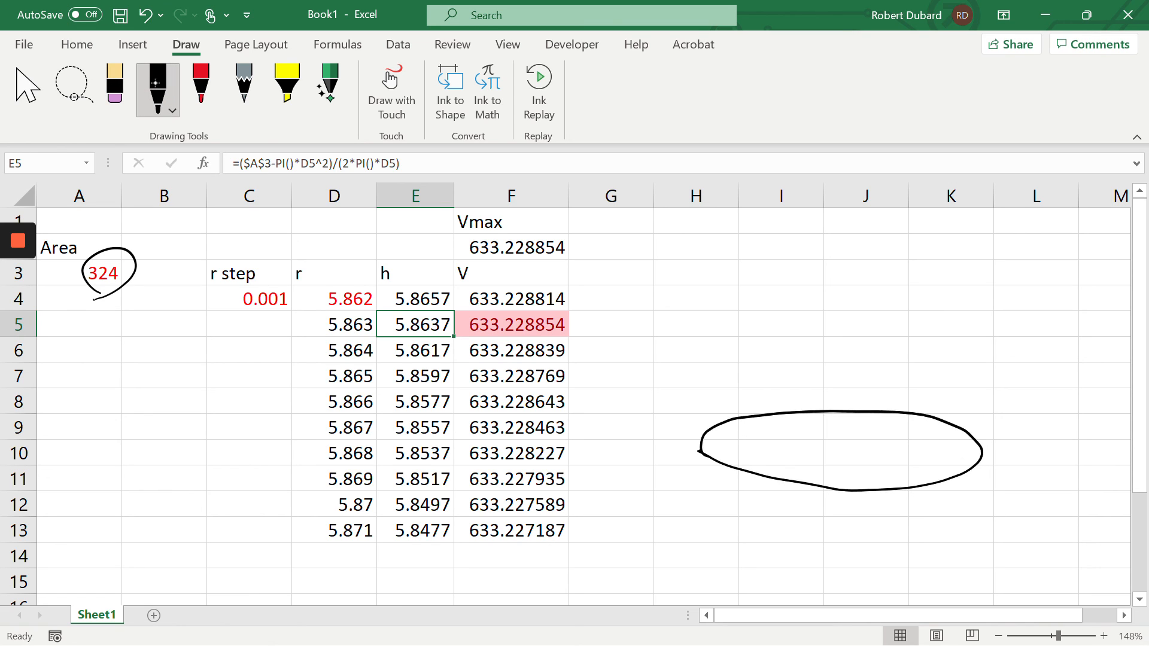
mouse_move(849, 447)
left_mouse_down()
mouse_move(985, 454)
mouse_move(991, 328)
mouse_move(844, 284)
mouse_move(706, 335)
mouse_move(897, 358)
mouse_move(986, 337)
left_mouse_up()
left_click_drag(699, 314, 698, 446)
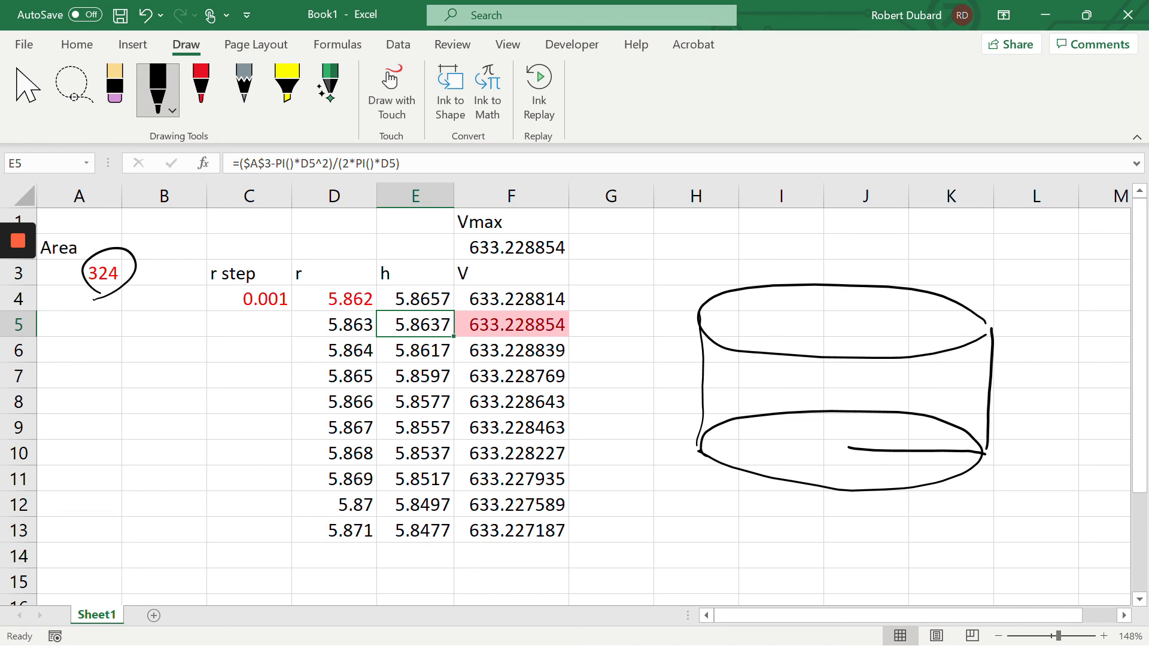
- Sketch a tall cylinder with a shaded top in ink over columns A to C, and delete the sketch
mouse_move(96, 413)
left_mouse_down()
mouse_move(136, 433)
mouse_move(110, 403)
mouse_move(113, 572)
left_mouse_up()
left_click_drag(246, 390, 252, 545)
mouse_move(103, 566)
left_mouse_down()
mouse_move(156, 601)
mouse_move(246, 563)
left_mouse_up()
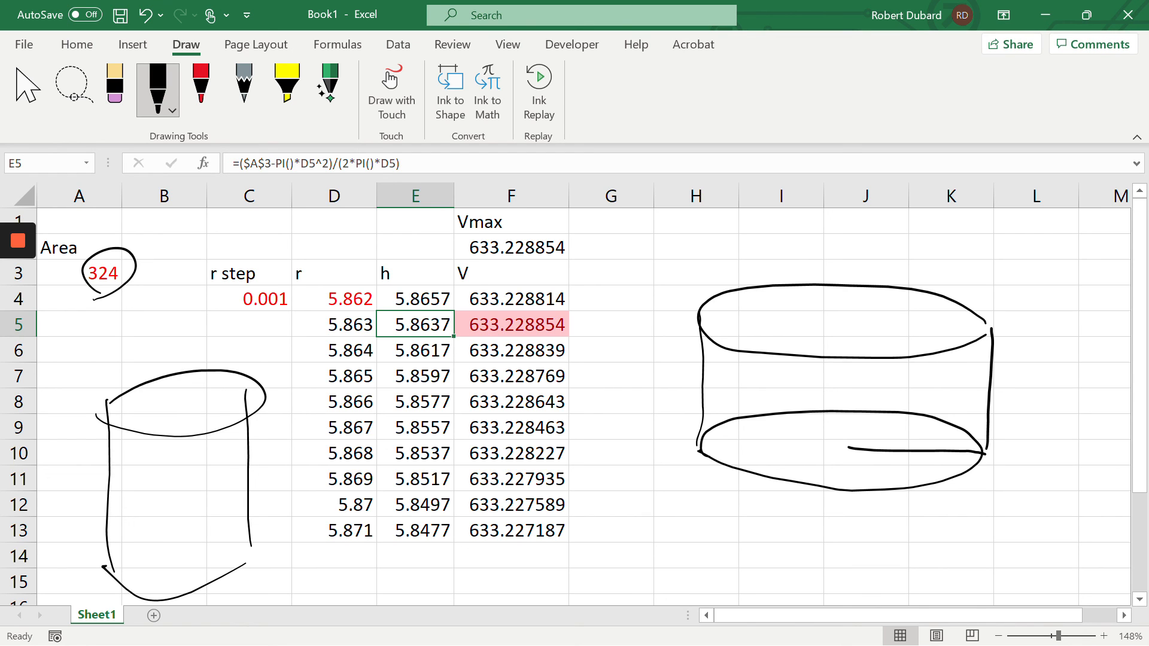
mouse_move(220, 385)
left_mouse_down()
mouse_move(144, 430)
mouse_move(251, 383)
mouse_move(225, 383)
left_mouse_up()
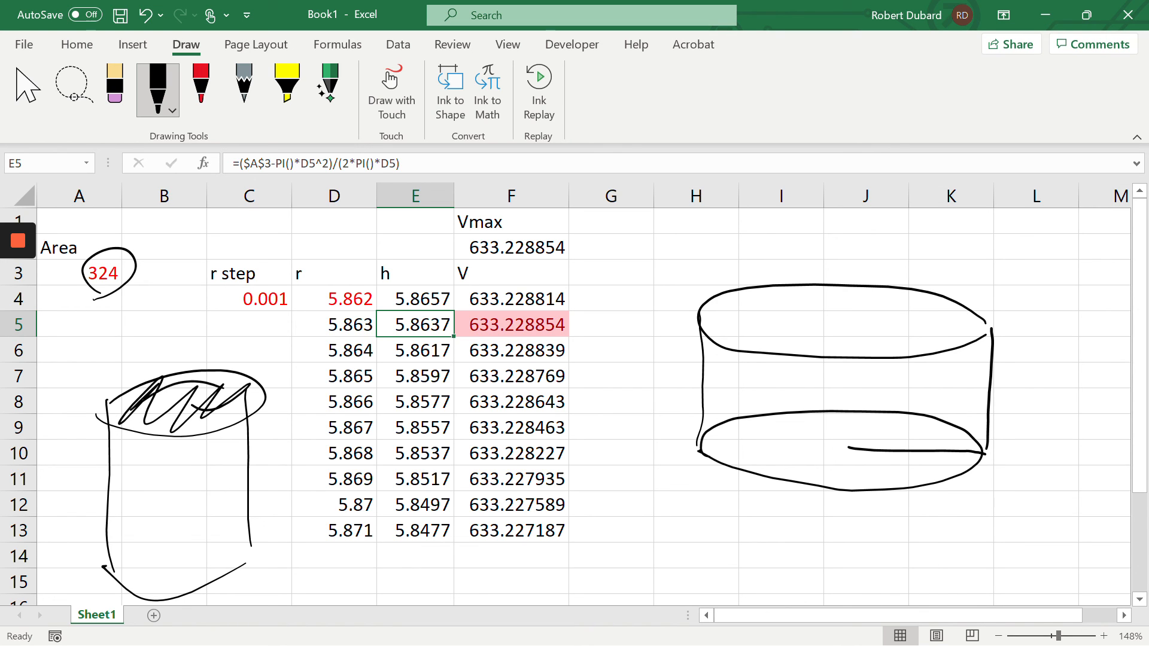
mouse_move(128, 399)
left_mouse_down()
mouse_move(160, 410)
mouse_move(134, 364)
left_mouse_up()
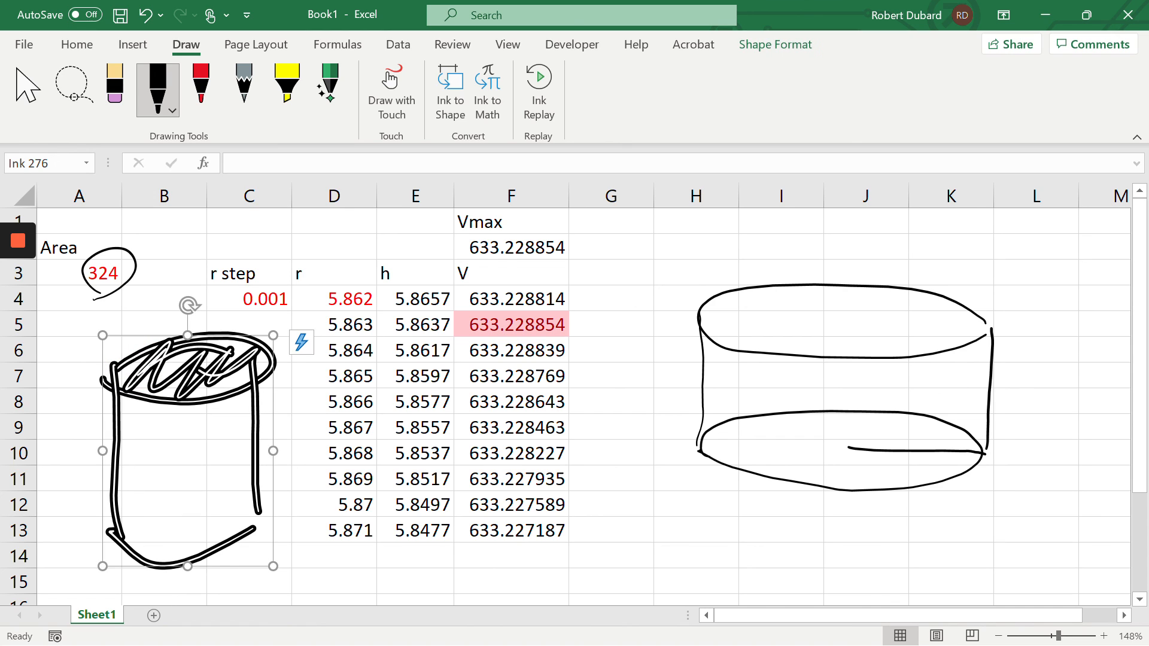
key("Delete")
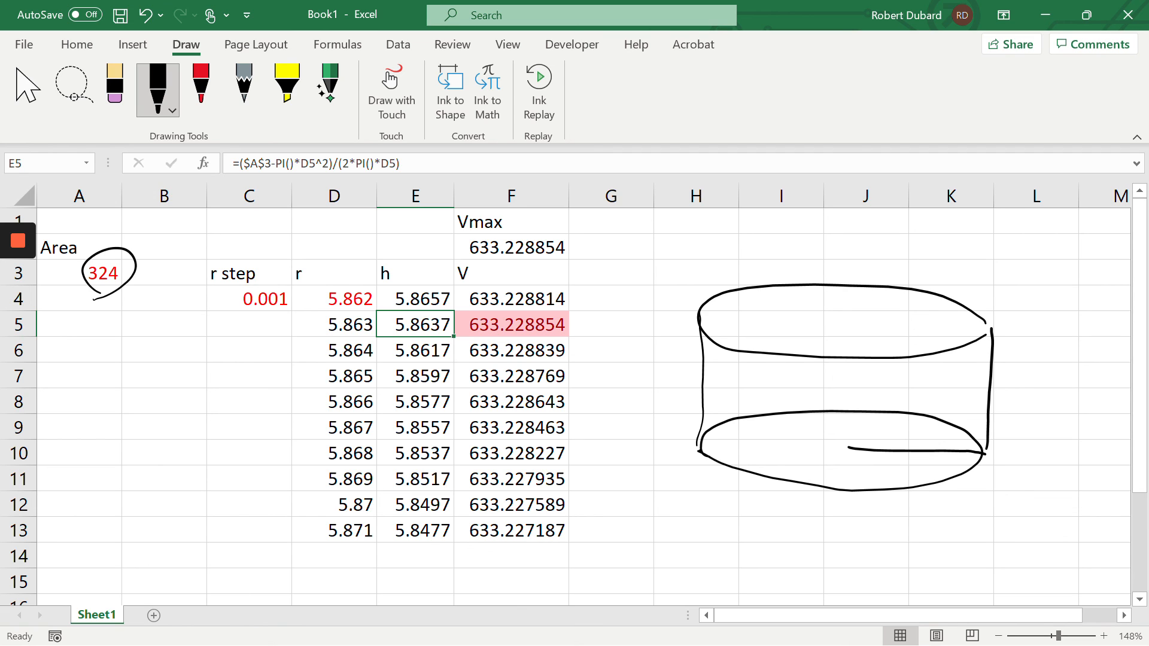
- Erase the wide, short cylinder sketch and its radius line over columns H to K
left_click_drag(1017, 299, 915, 423)
left_click_drag(867, 556, 891, 324)
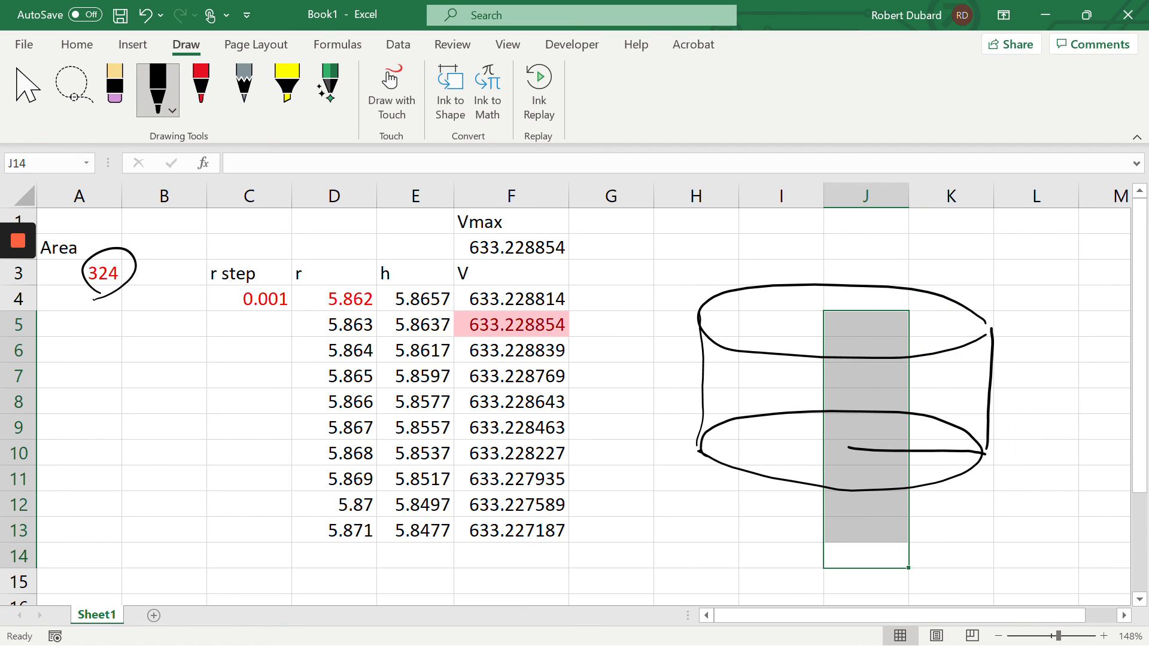
left_click(125, 83)
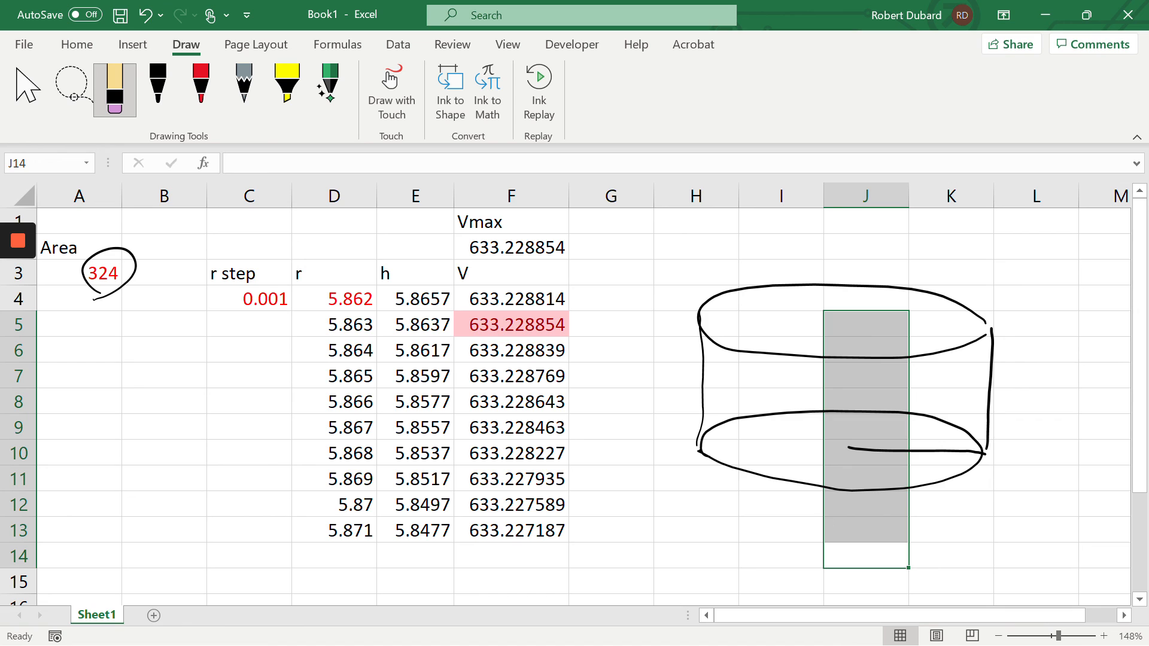
left_click(862, 286)
left_click(700, 448)
left_click(898, 451)
left_click(989, 392)
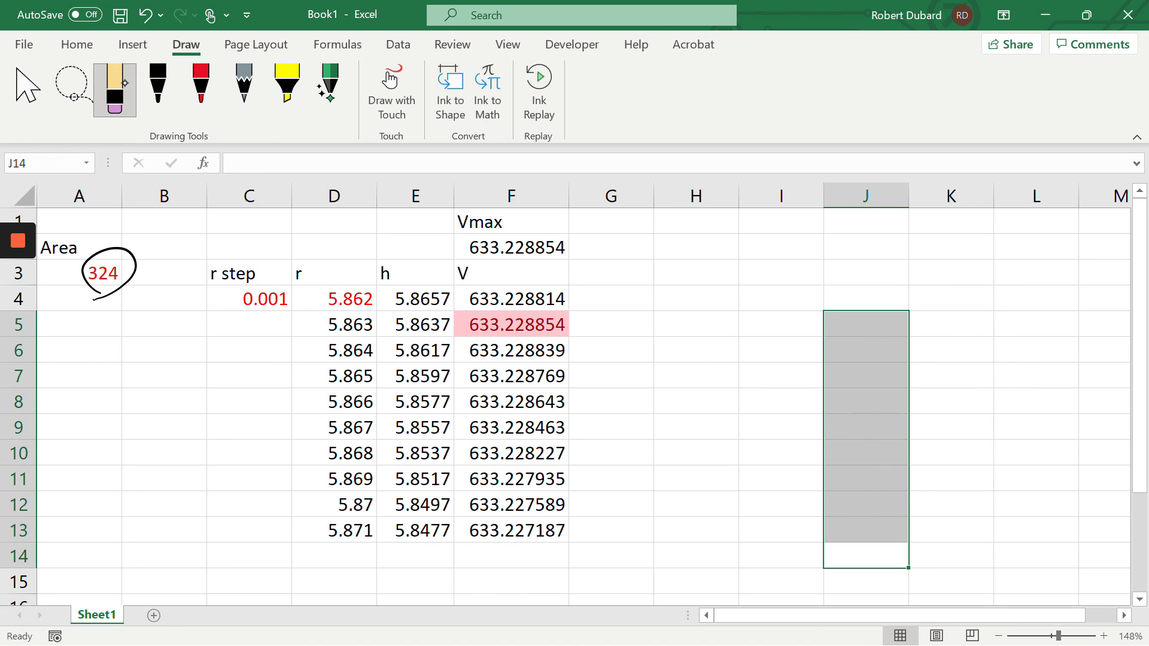
- Sketch an inverted cone in black ink over columns H to K, with its open rim around rows 2 to 4 and its tip in row 14
left_click(158, 84)
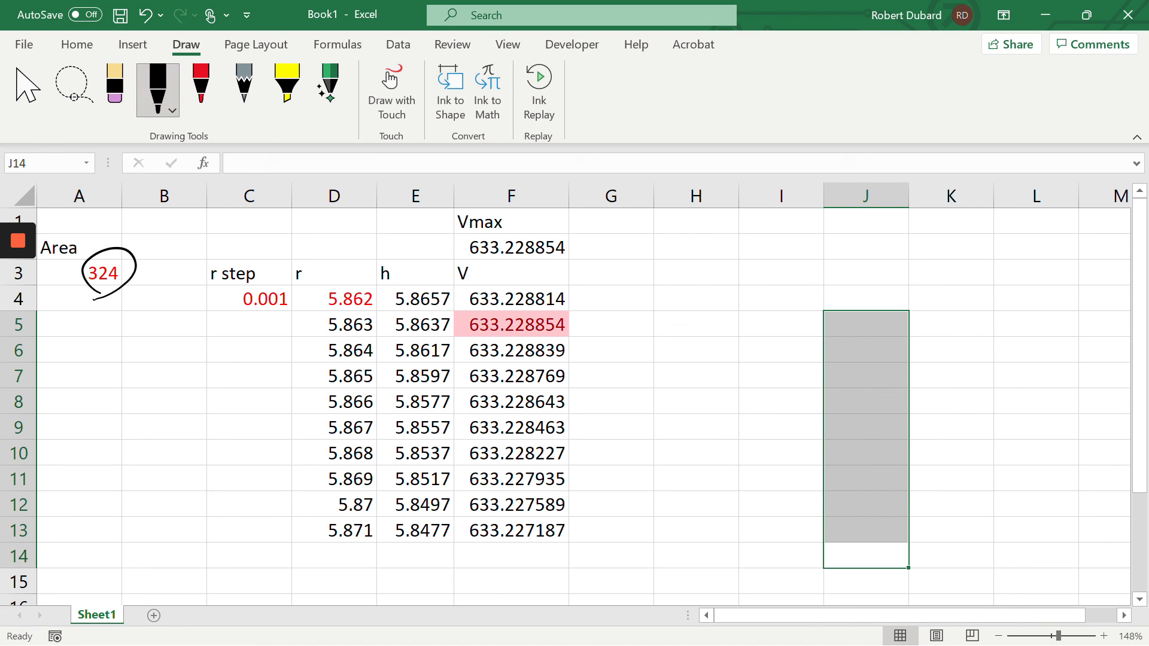
mouse_move(682, 290)
left_mouse_down()
mouse_move(849, 310)
mouse_move(865, 228)
mouse_move(678, 288)
mouse_move(713, 383)
mouse_move(810, 550)
left_mouse_up()
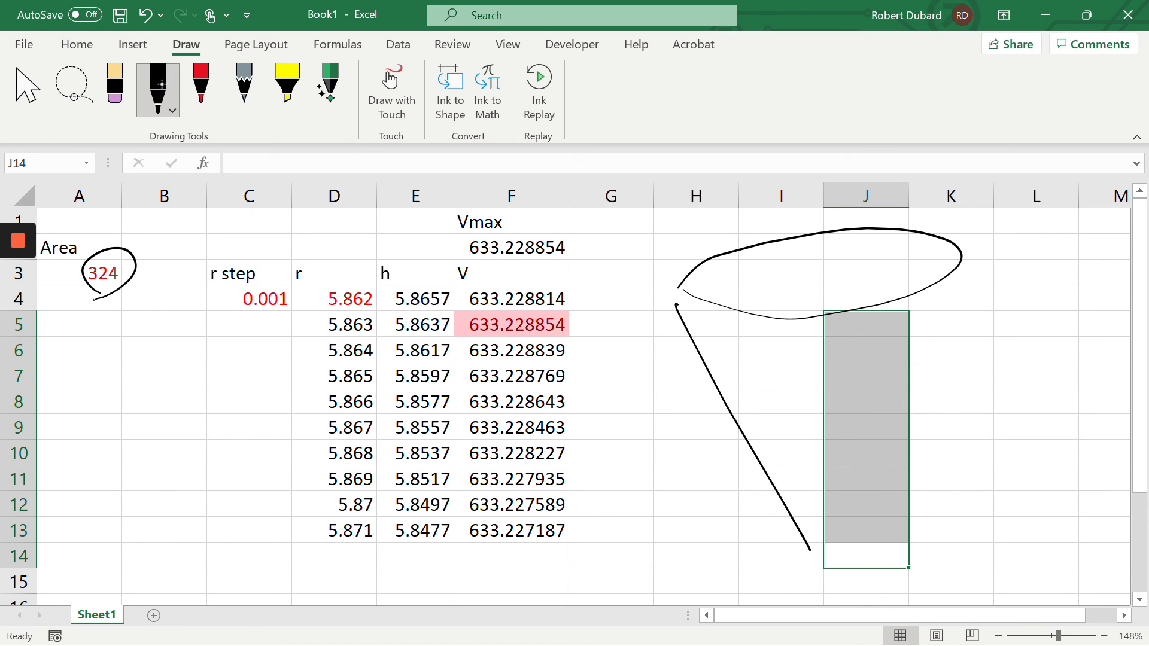
left_click_drag(957, 269, 815, 564)
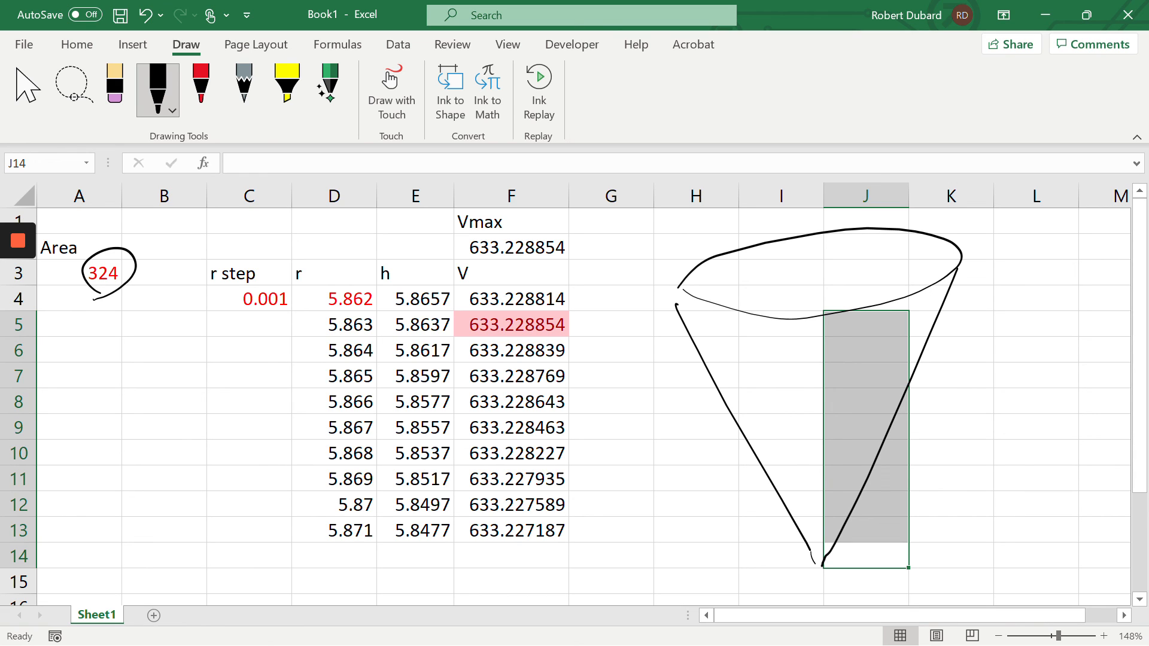
- Add a radius arrow across the cone's rim and a height line labelled h beside the cone in black ink
left_click_drag(828, 271, 937, 263)
mouse_move(931, 251)
left_mouse_down()
mouse_move(961, 261)
mouse_move(940, 274)
mouse_move(992, 578)
left_mouse_up()
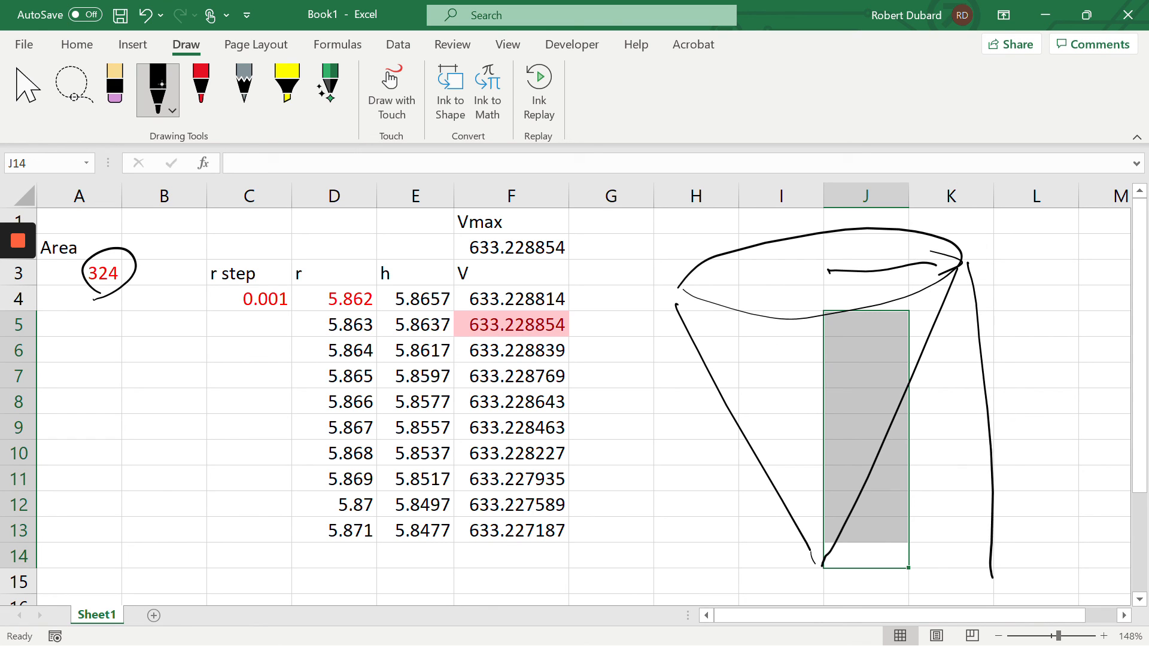
mouse_move(1006, 323)
left_mouse_down()
mouse_move(1005, 421)
mouse_move(1045, 436)
left_mouse_up()
left_click_drag(937, 266, 961, 273)
left_click_drag(963, 570, 993, 563)
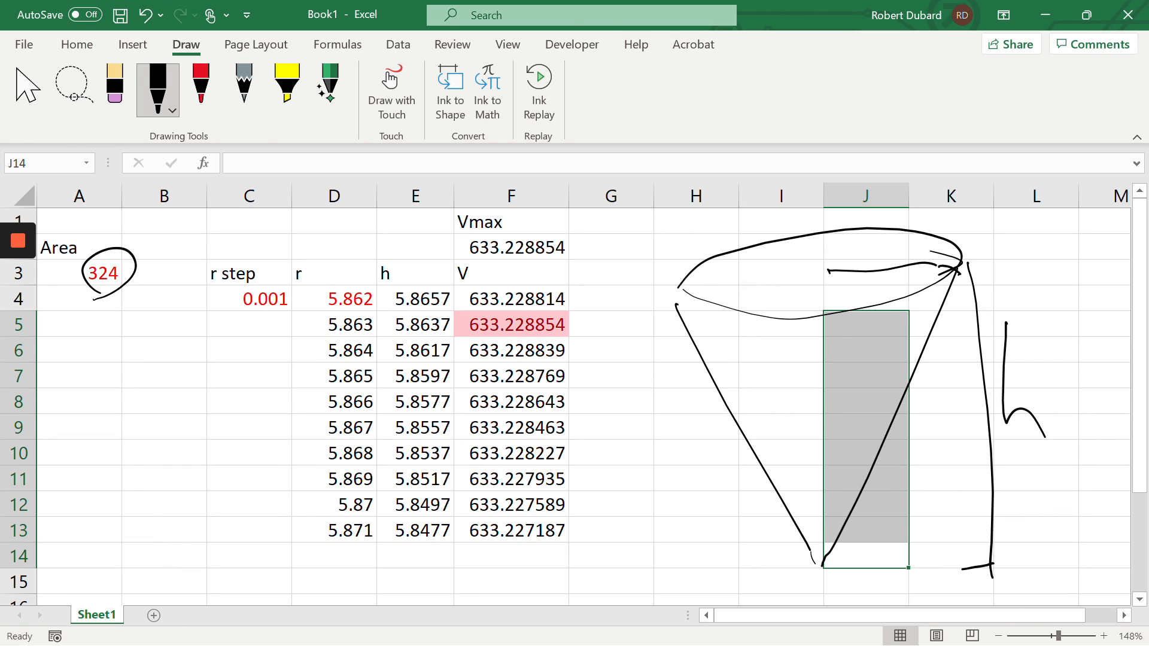
- Ink a short mark beside the maximum volume in F5, and sketch a darkened tip and a wider flat-bottomed outline over the cone
left_click_drag(576, 331, 606, 327)
mouse_move(774, 490)
left_mouse_down()
mouse_move(885, 452)
mouse_move(774, 468)
mouse_move(801, 565)
mouse_move(879, 493)
mouse_move(831, 536)
left_mouse_up()
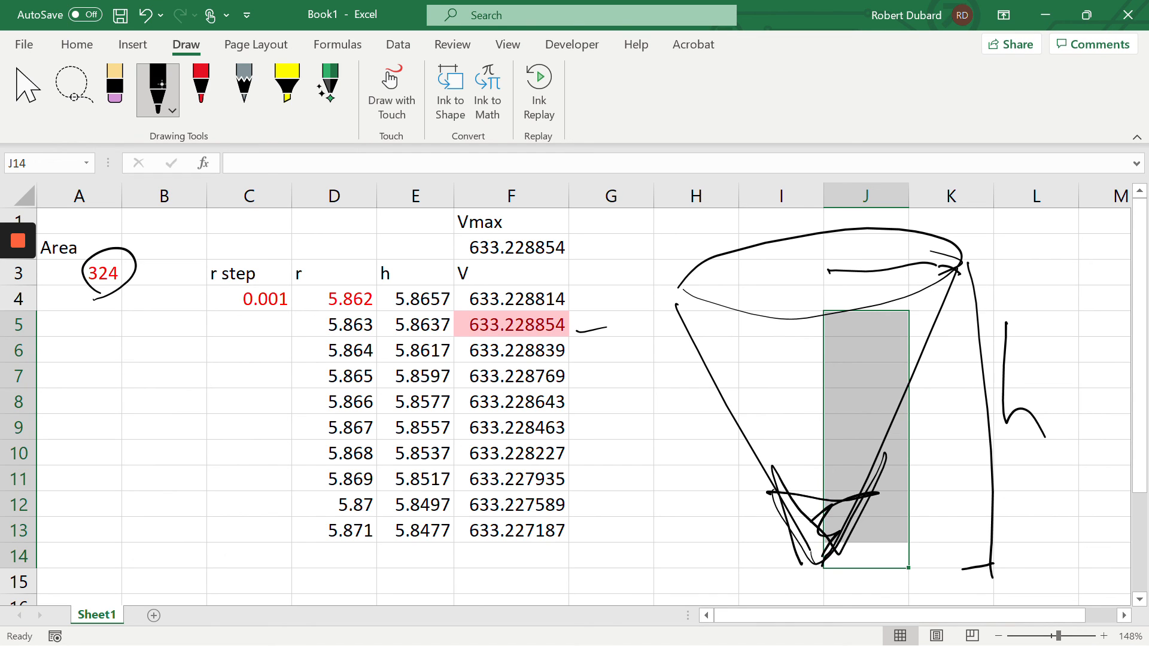
left_click_drag(679, 324, 711, 477)
left_click_drag(955, 273, 973, 409)
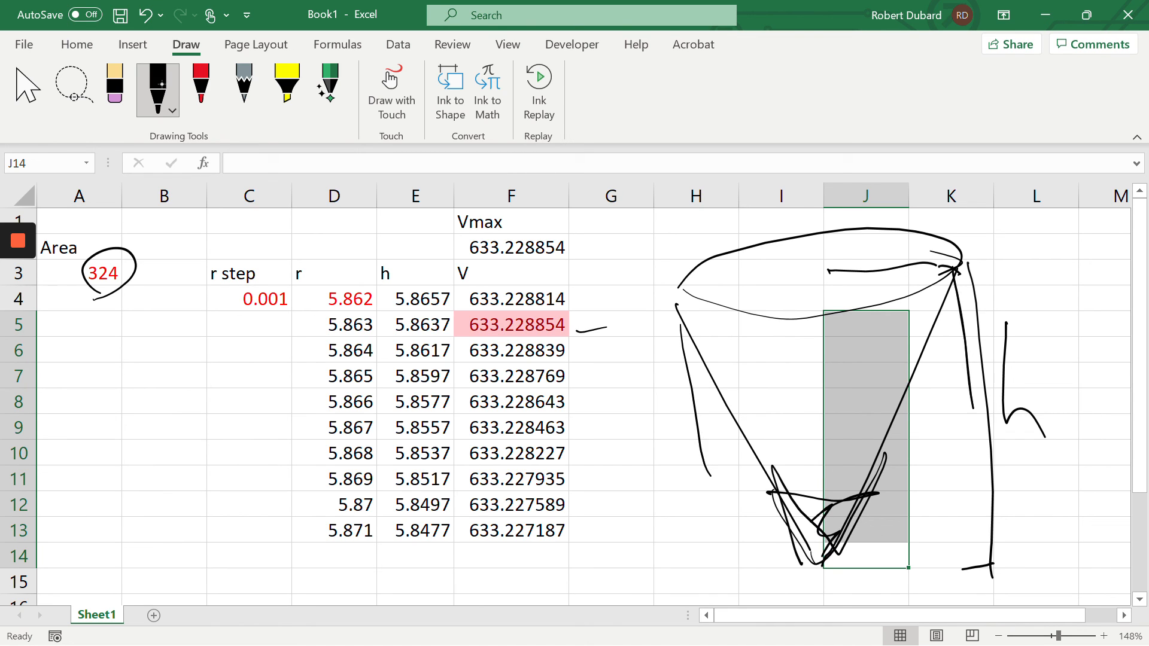
left_click_drag(706, 445, 940, 420)
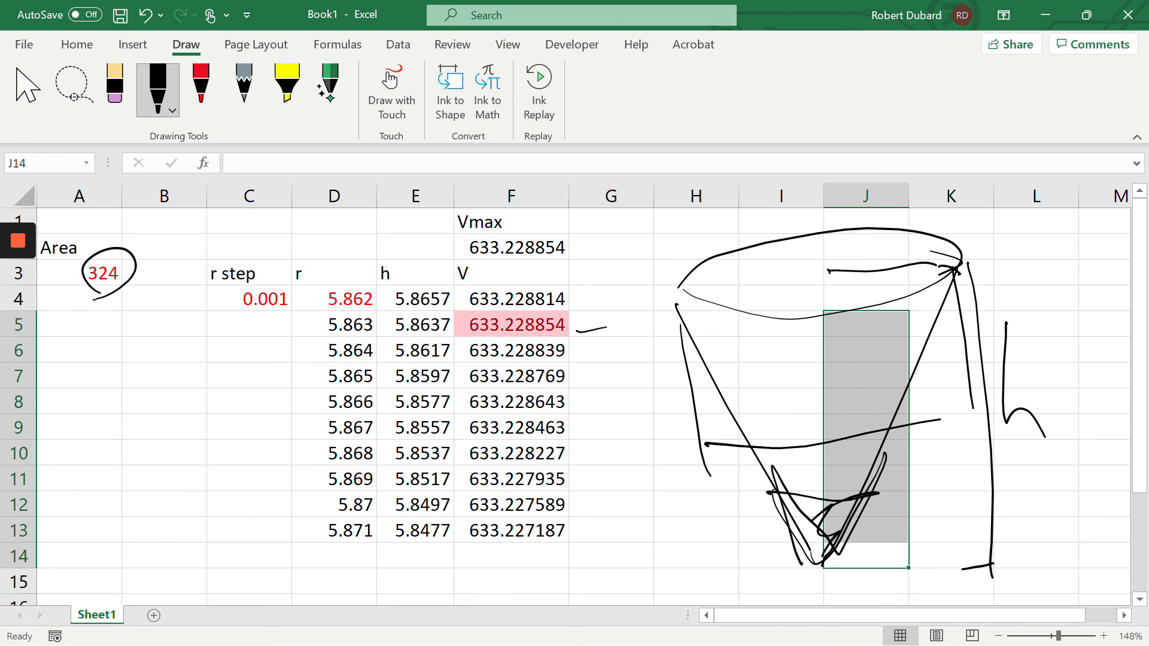
- Erase all remaining ink: the cone sketch with its labels, the mark beside F5 and the circle around the area 324
left_click(113, 87)
mouse_move(716, 244)
left_mouse_down()
mouse_move(711, 310)
mouse_move(684, 372)
mouse_move(805, 446)
mouse_move(984, 365)
mouse_move(976, 567)
mouse_move(829, 517)
left_mouse_up()
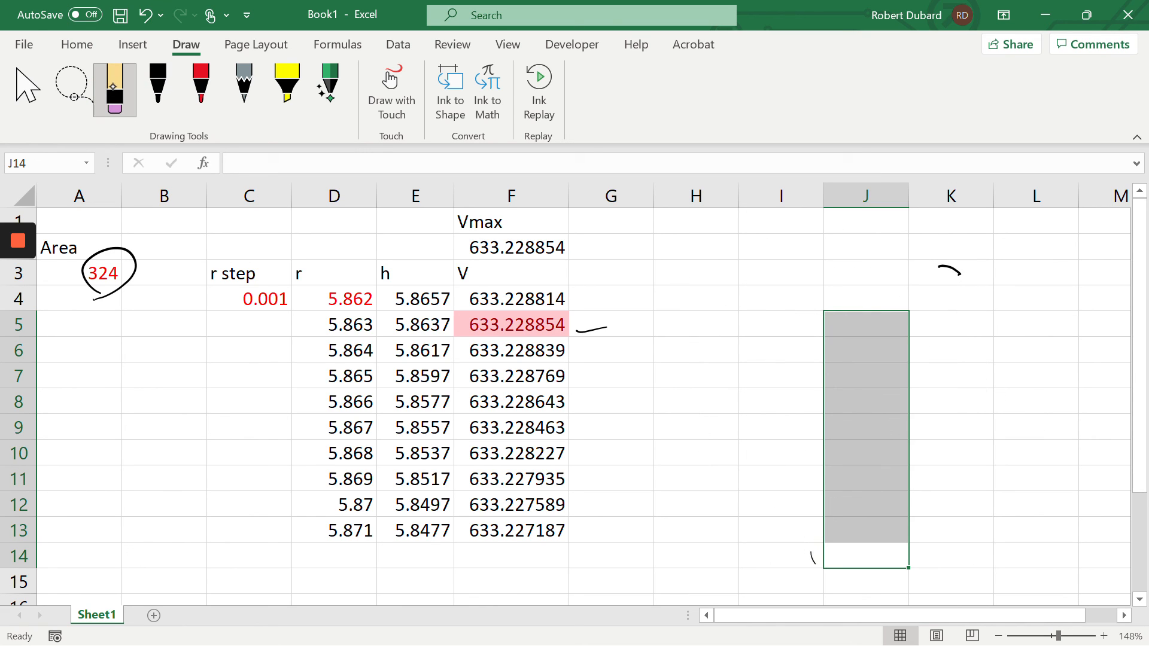
left_click(813, 558)
left_click(951, 270)
left_click(591, 329)
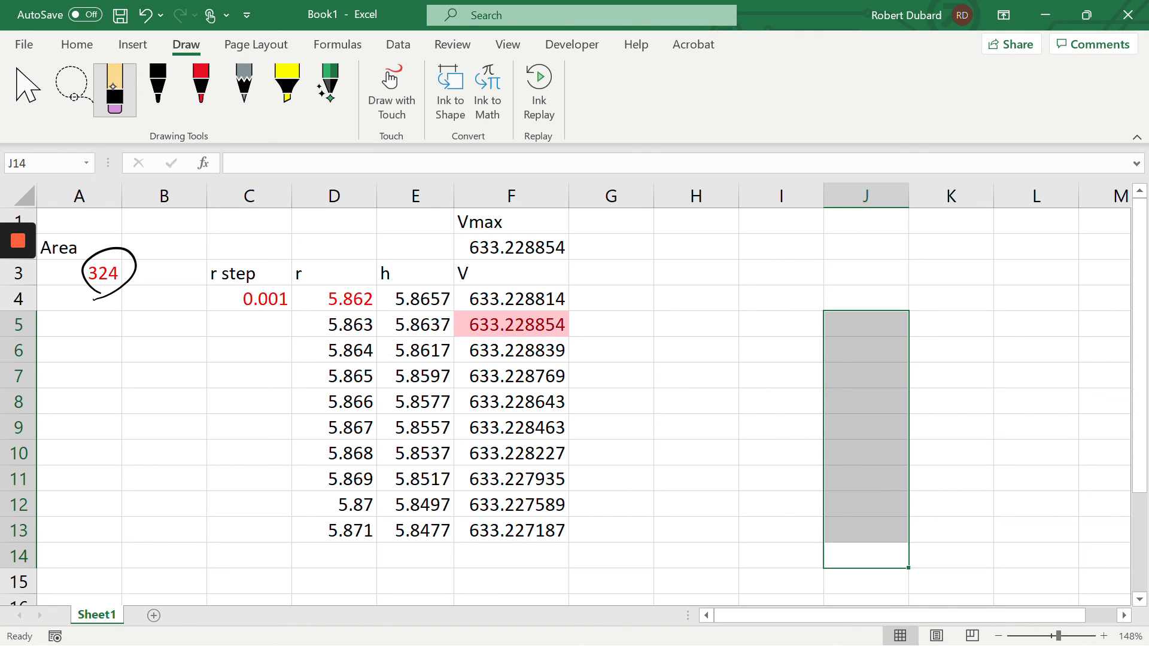
left_click(135, 266)
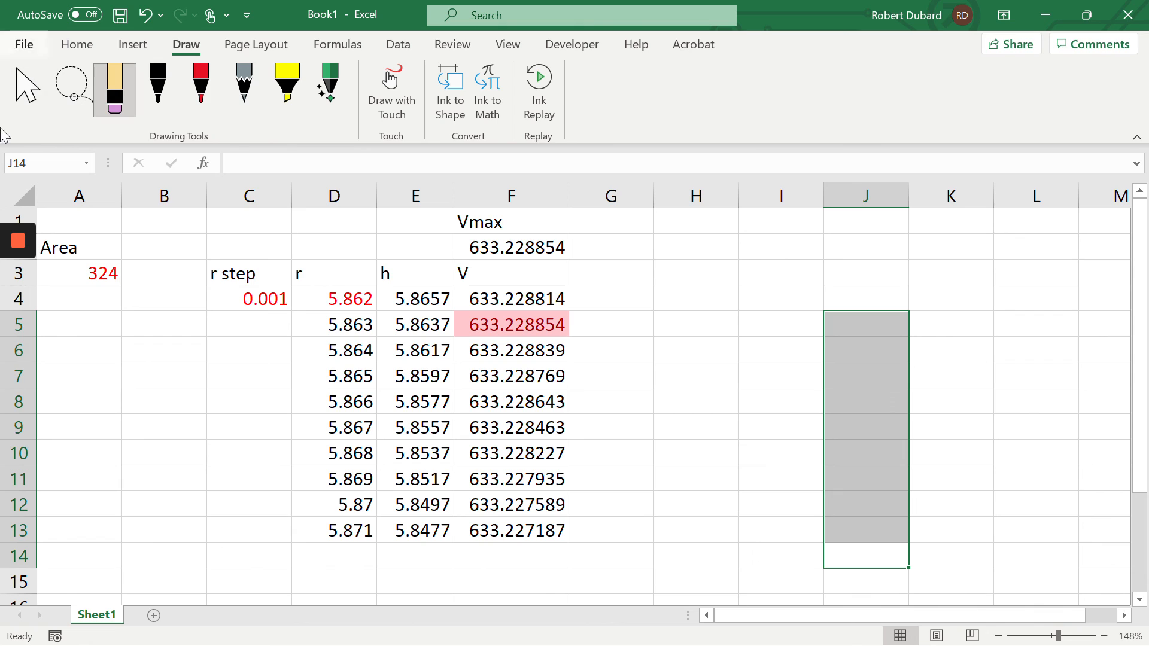
mouse_move(18, 248)
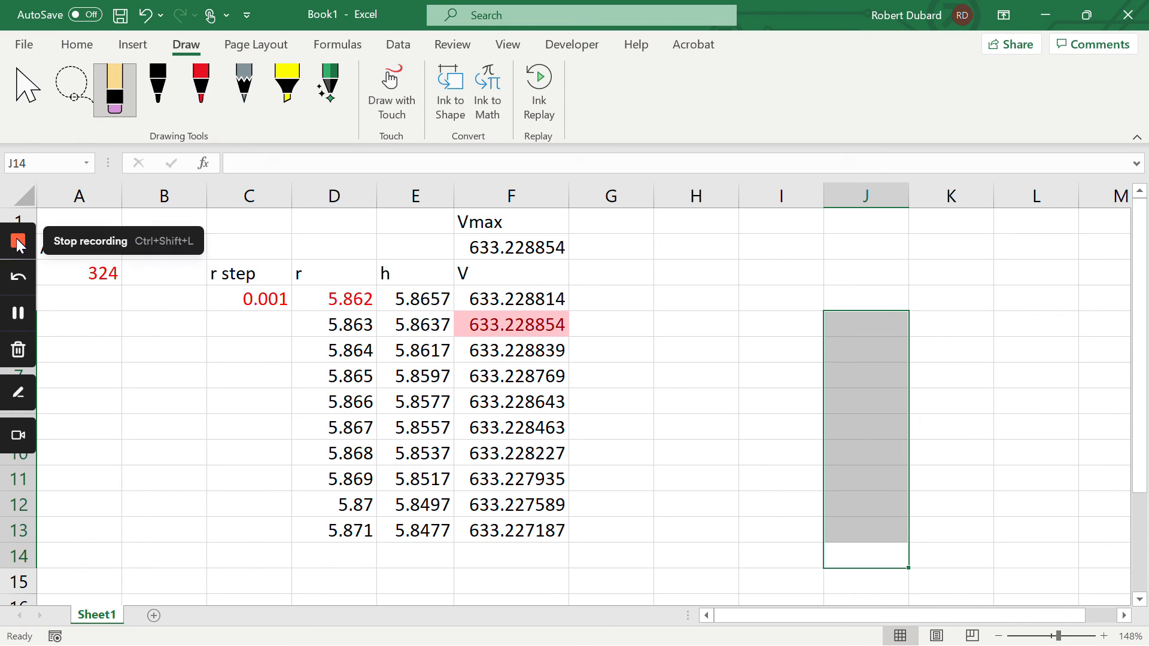